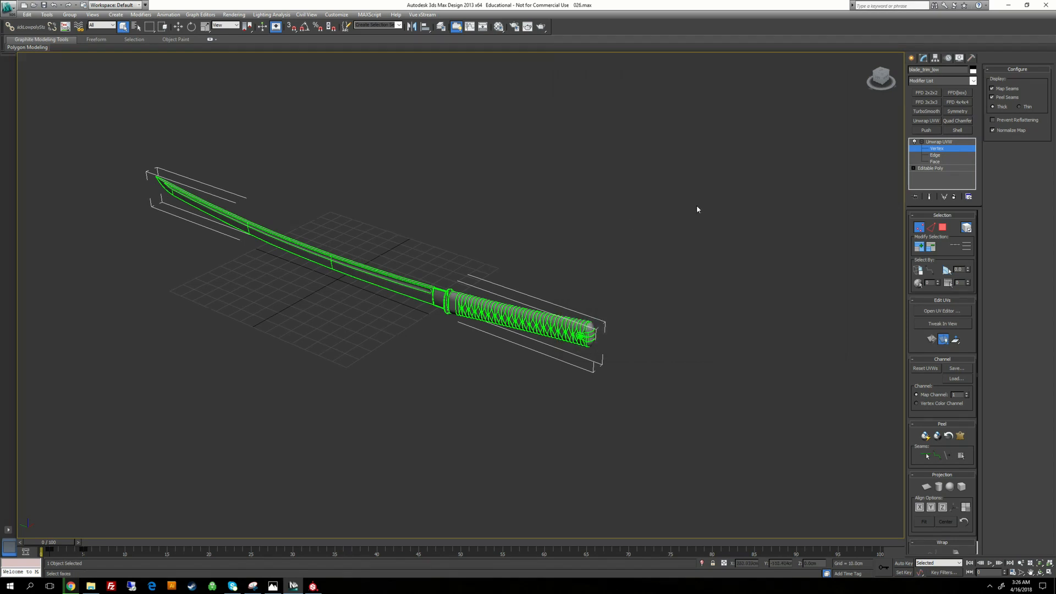
Convert the unwrapped low-poly sword mesh to an editable poly
right_click(632, 252)
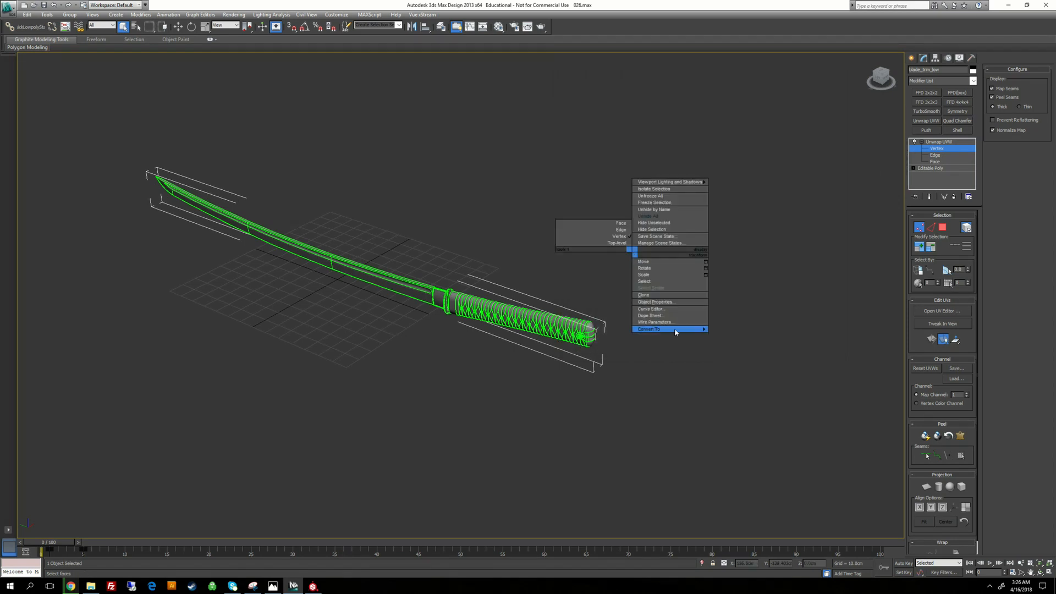
mouse_move(676, 332)
click(749, 337)
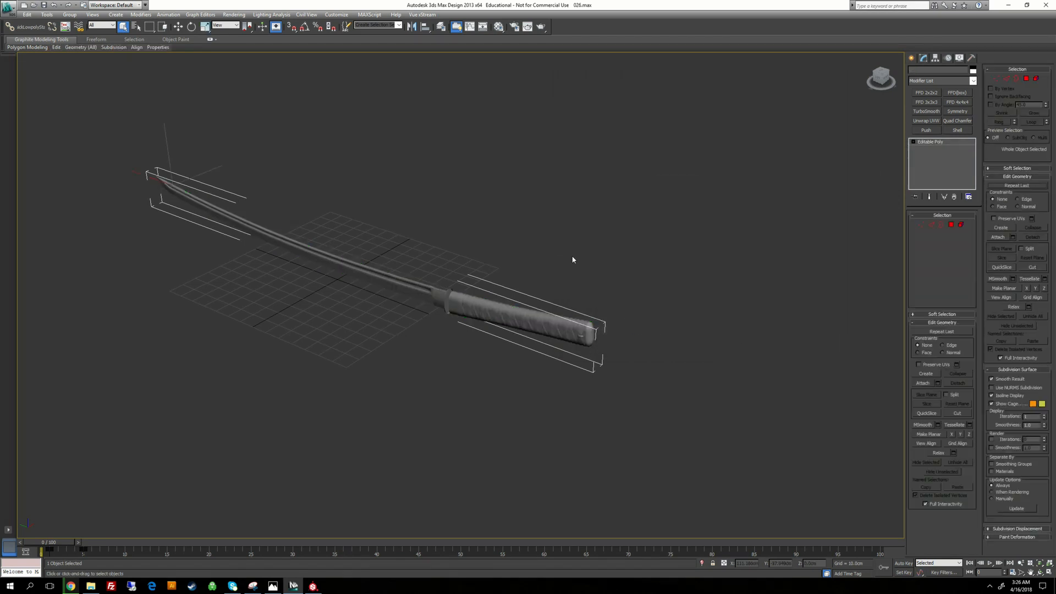
alt+middle_drag(572, 259, 571, 284)
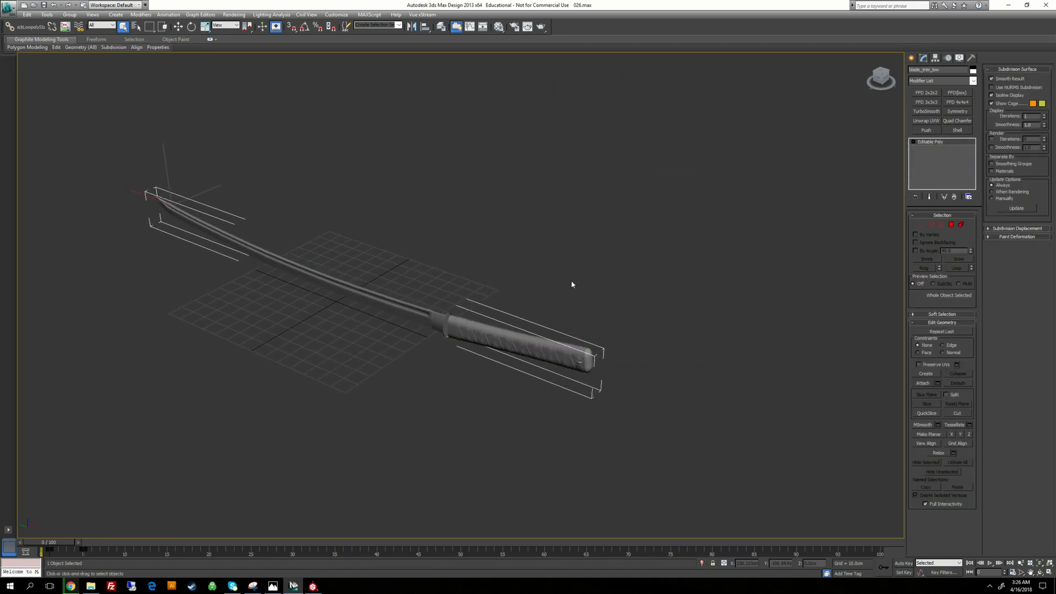
Open the layer manager and unhide all scene objects, including those on hidden layers
click(440, 26)
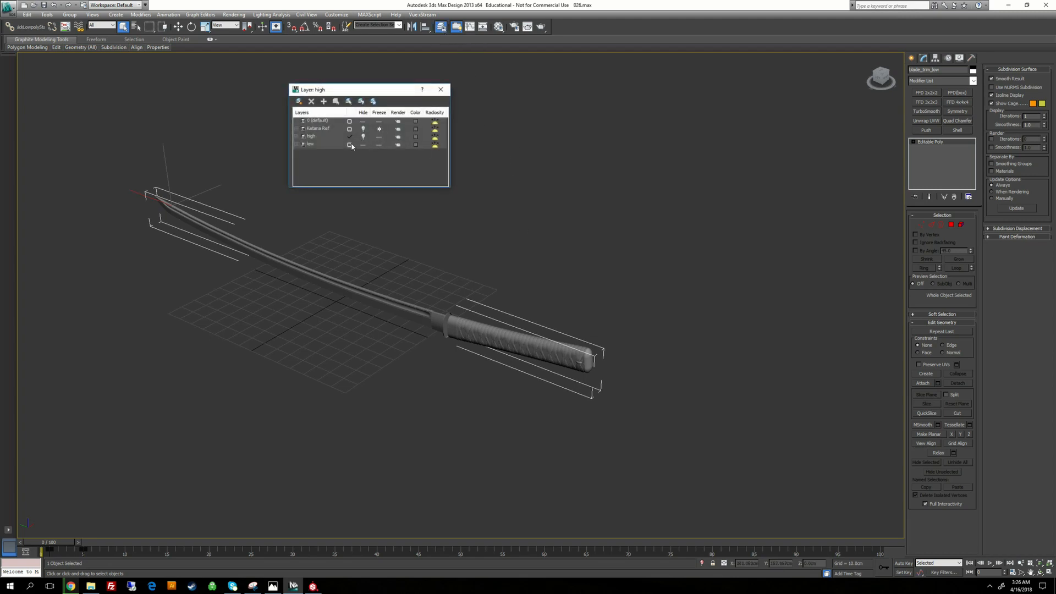
drag(379, 89, 410, 73)
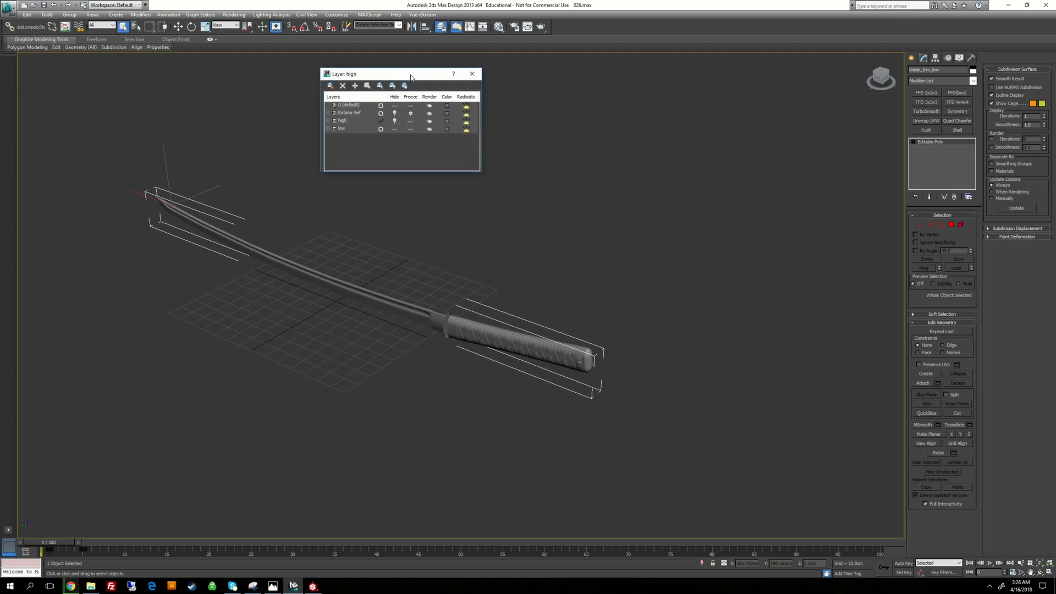
right_click(583, 218)
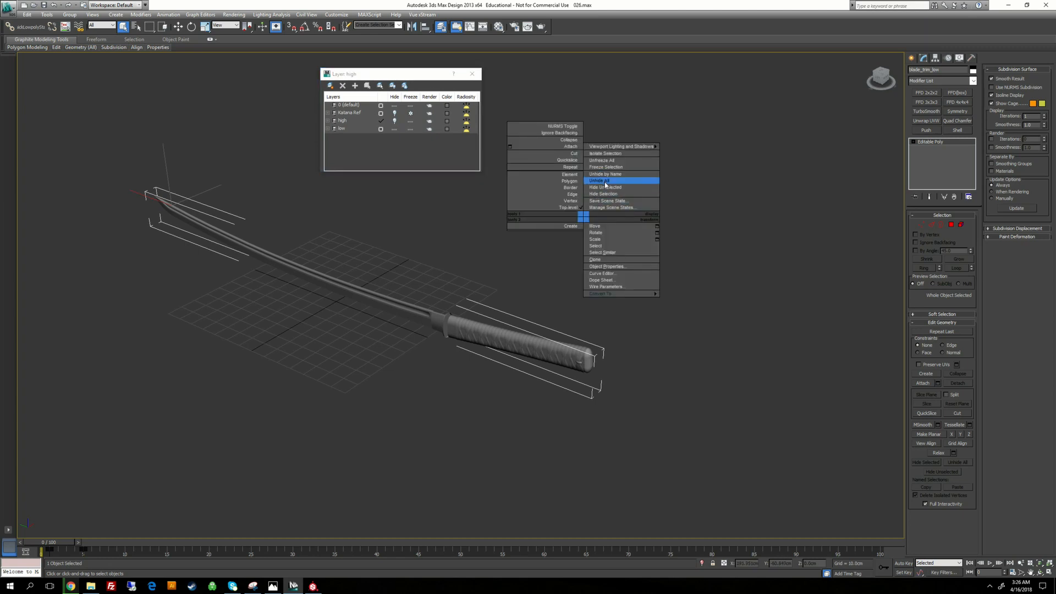
click(605, 186)
click(541, 317)
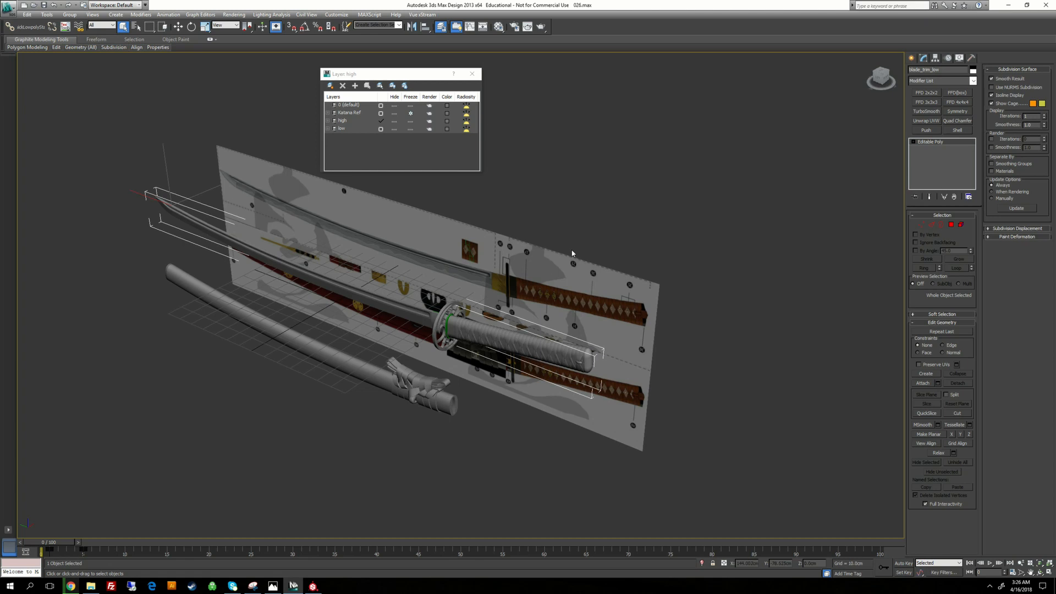
Hide the Katana Ref and high layers so only the low-poly parts are displayed
click(395, 114)
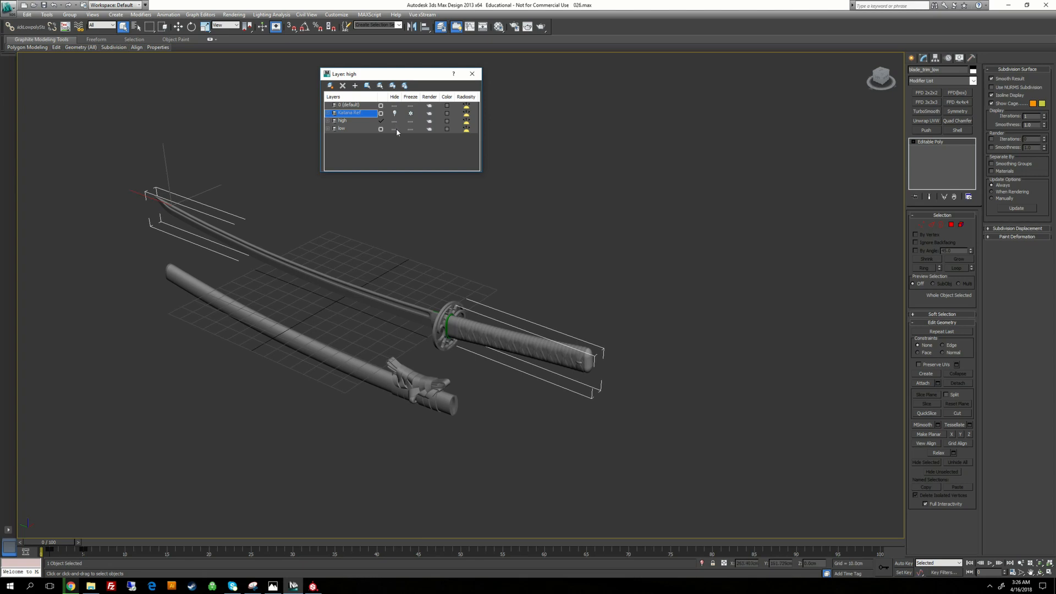
click(411, 230)
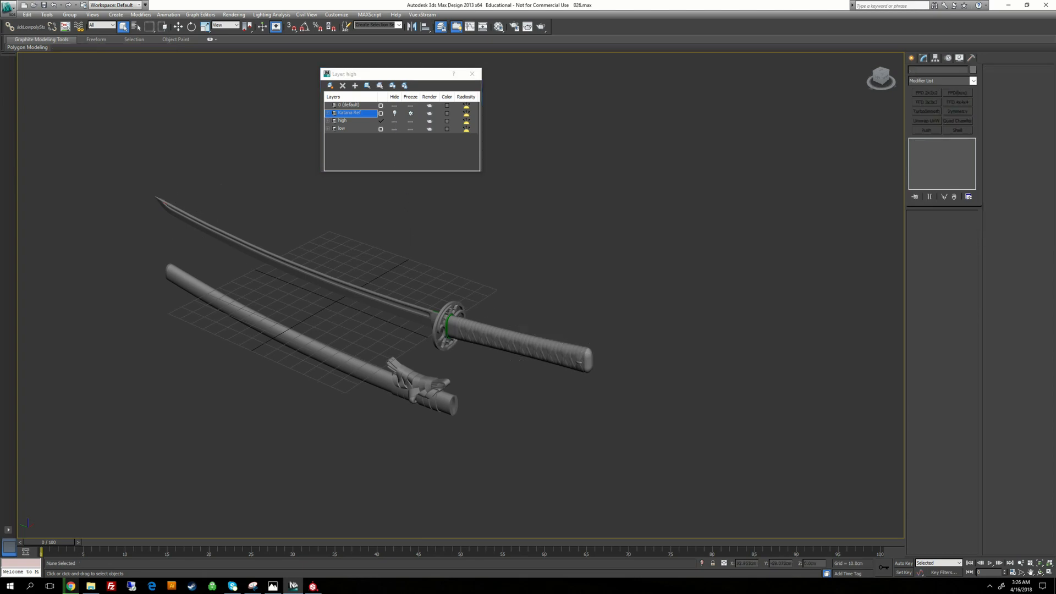
scroll(432, 315, up, 5)
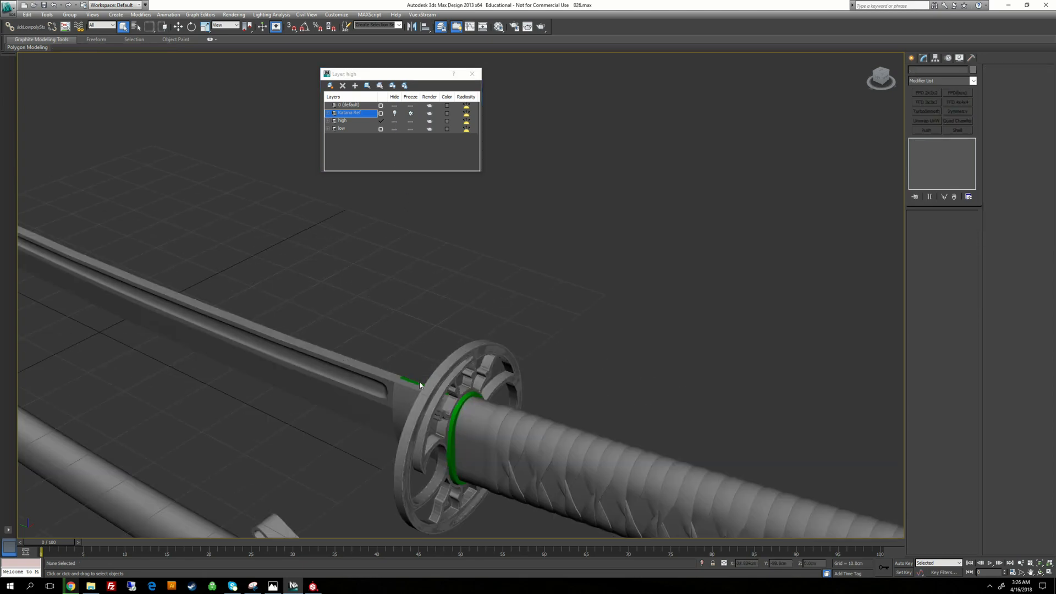
click(385, 382)
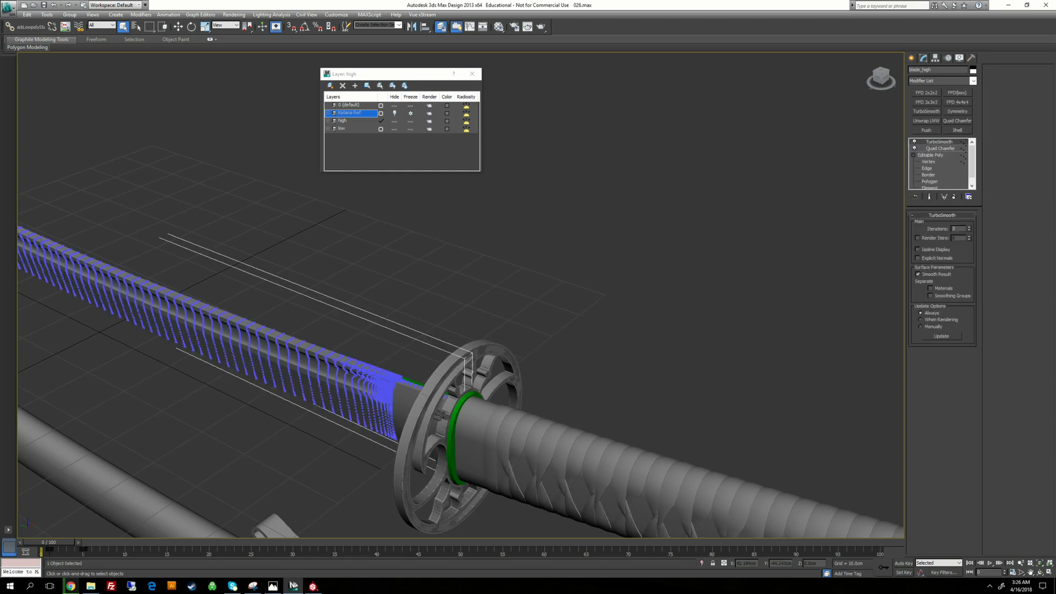
mouse_move(495, 292)
alt+middle_down()
mouse_move(383, 279)
mouse_move(489, 272)
alt+middle_up()
scroll(489, 272, down, 5)
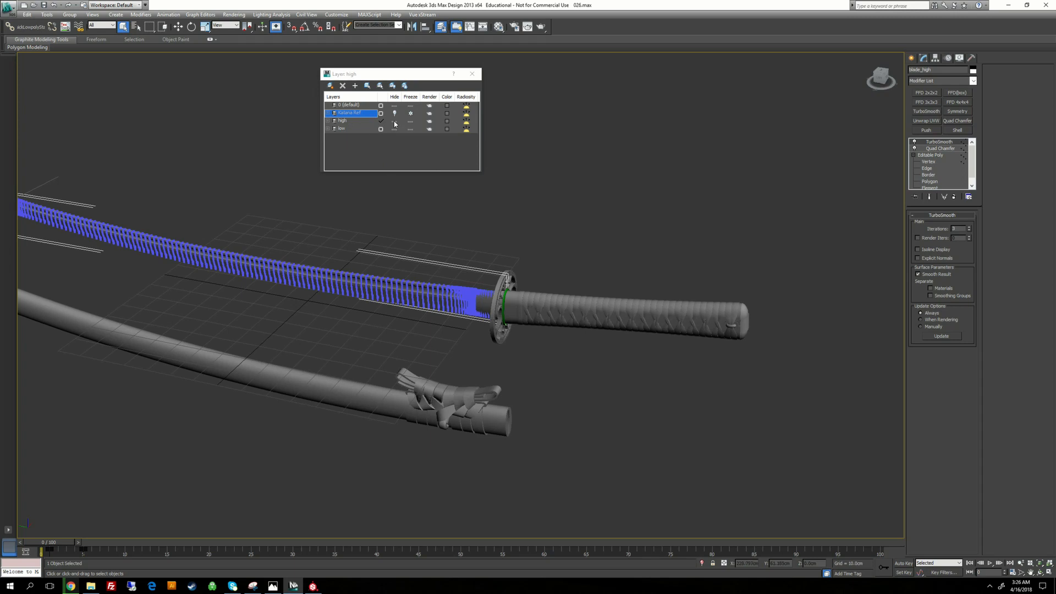
click(395, 121)
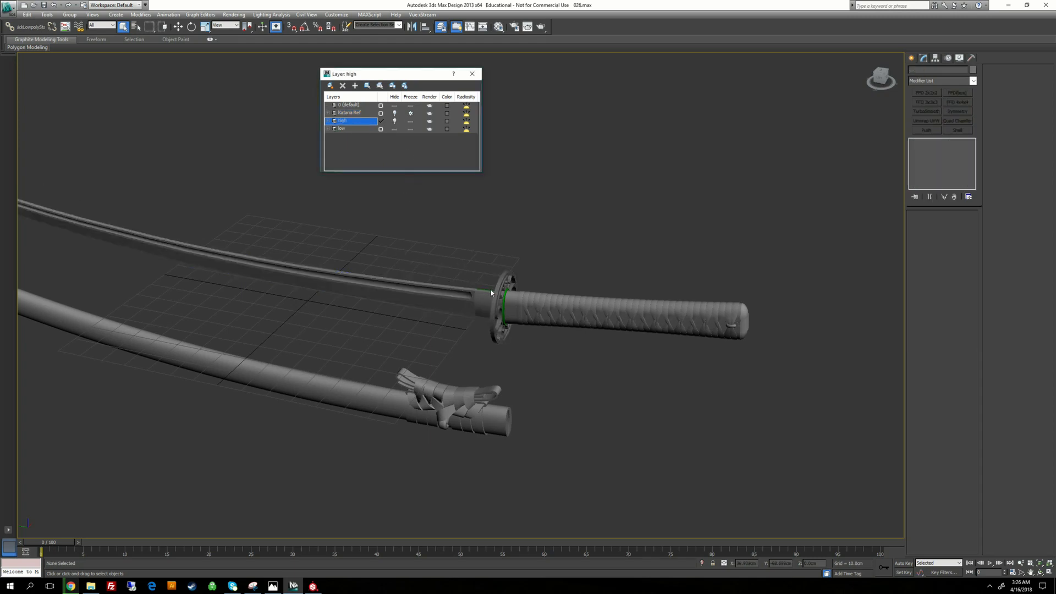
Examine the low-poly katana's guard, handle and blade from both sides for overlapping parts and reversed faces
drag(572, 355, 484, 269)
alt+middle_drag(554, 295, 550, 385)
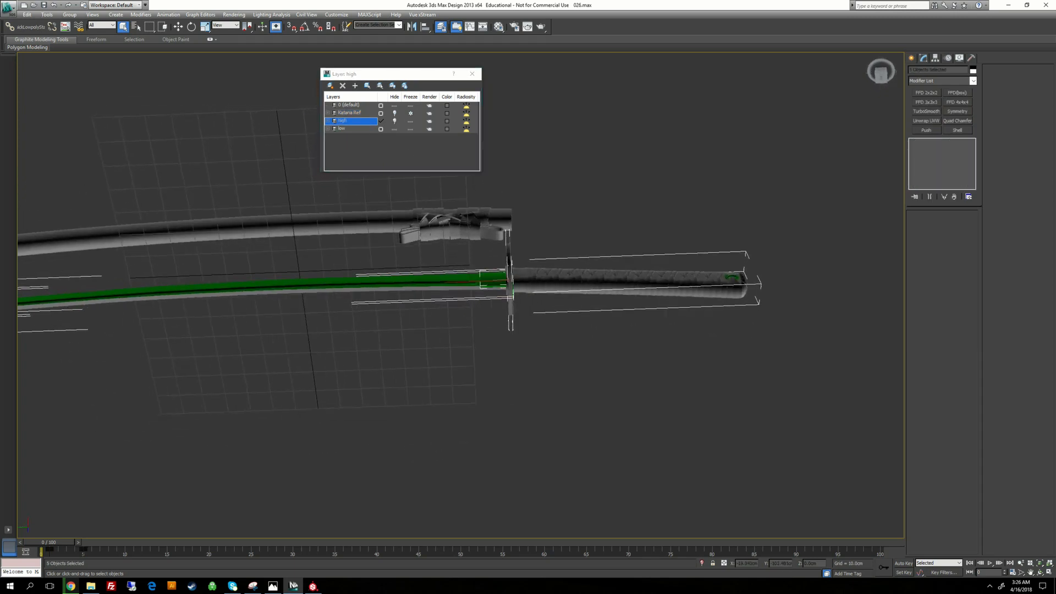
alt+middle_drag(330, 182, 458, 236)
click(458, 237)
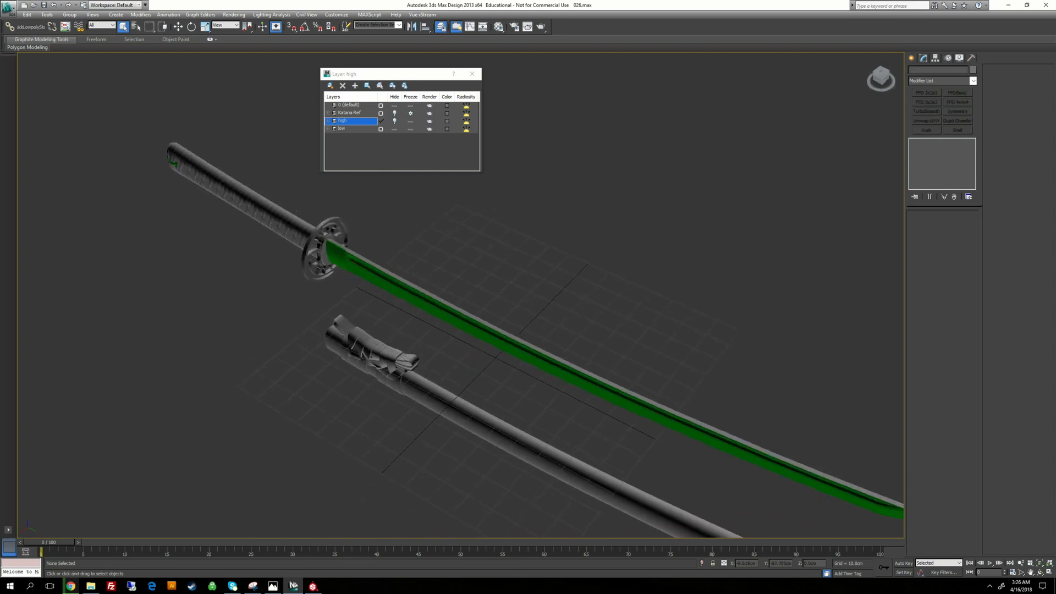
click(338, 257)
alt+middle_drag(344, 261, 641, 261)
scroll(424, 272, up, 3)
scroll(618, 286, down, 3)
middle_drag(463, 302, 736, 275)
Detach the main blade element from the blade_trim_low mesh as a separate object named blade_low
click(603, 266)
alt+middle_drag(547, 245, 583, 231)
scroll(535, 245, down, 3)
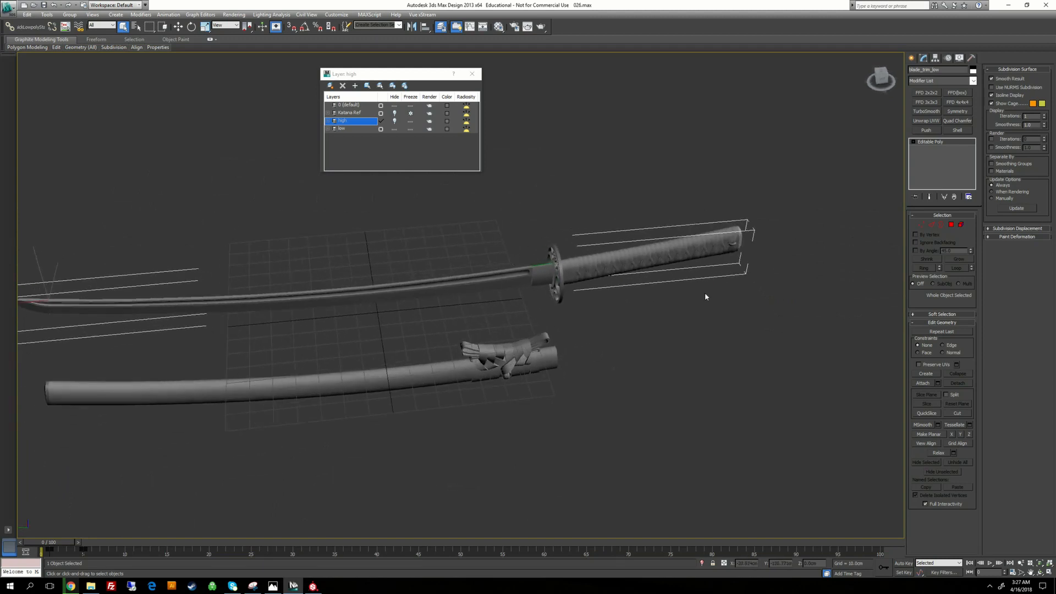
alt+middle_drag(534, 296, 572, 237)
scroll(467, 262, up, 3)
alt+middle_drag(467, 261, 495, 275)
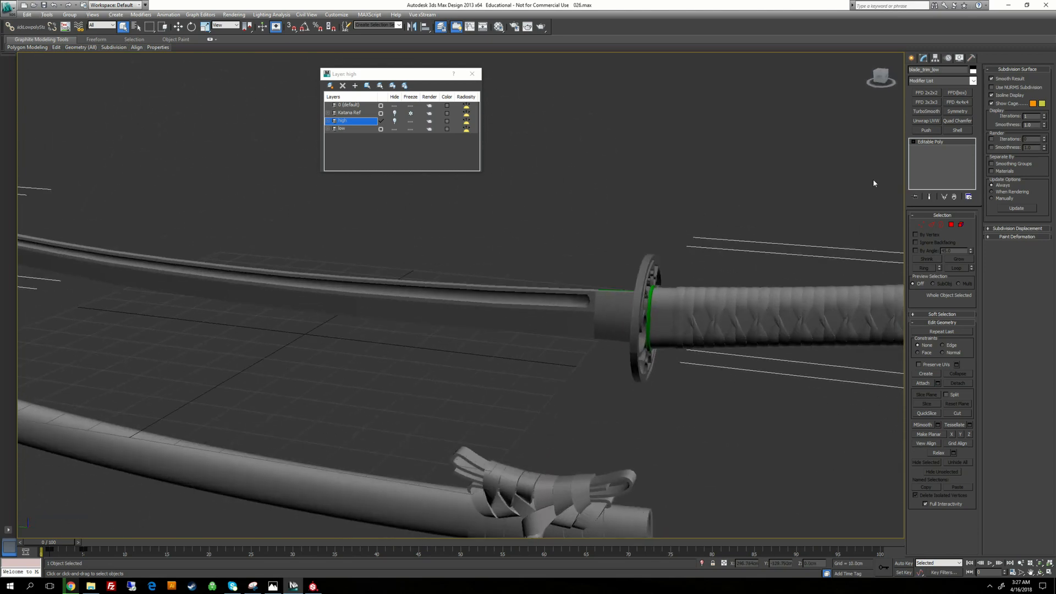
key(5)
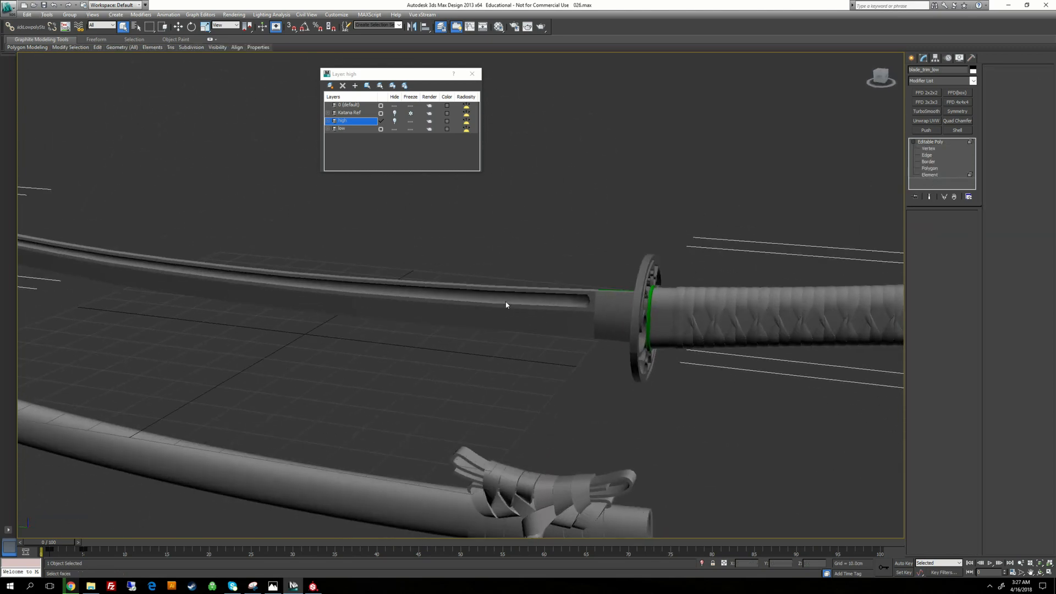
click(506, 305)
alt+middle_drag(509, 303, 524, 300)
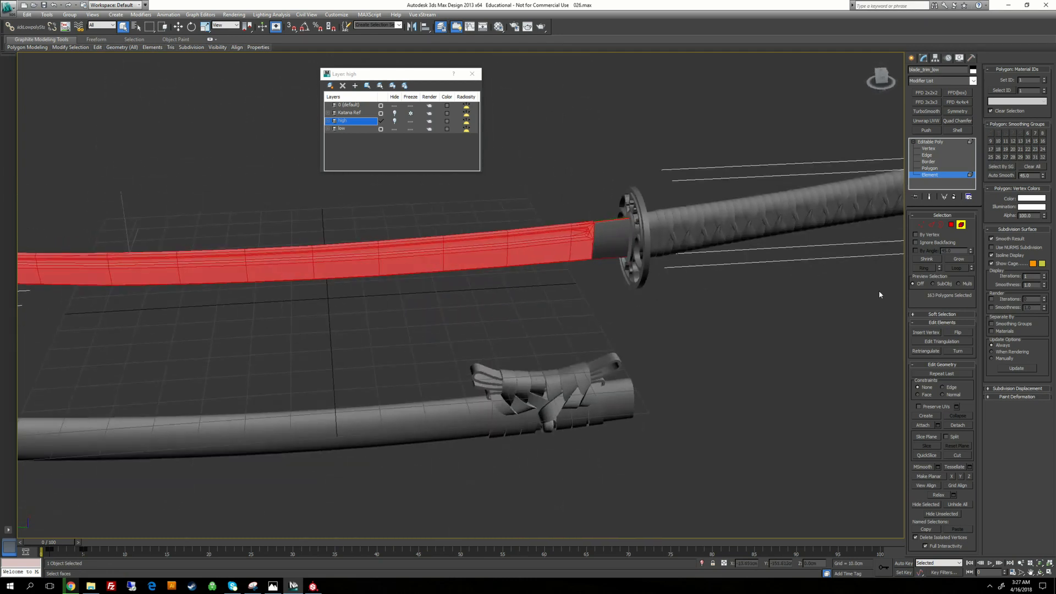
click(958, 425)
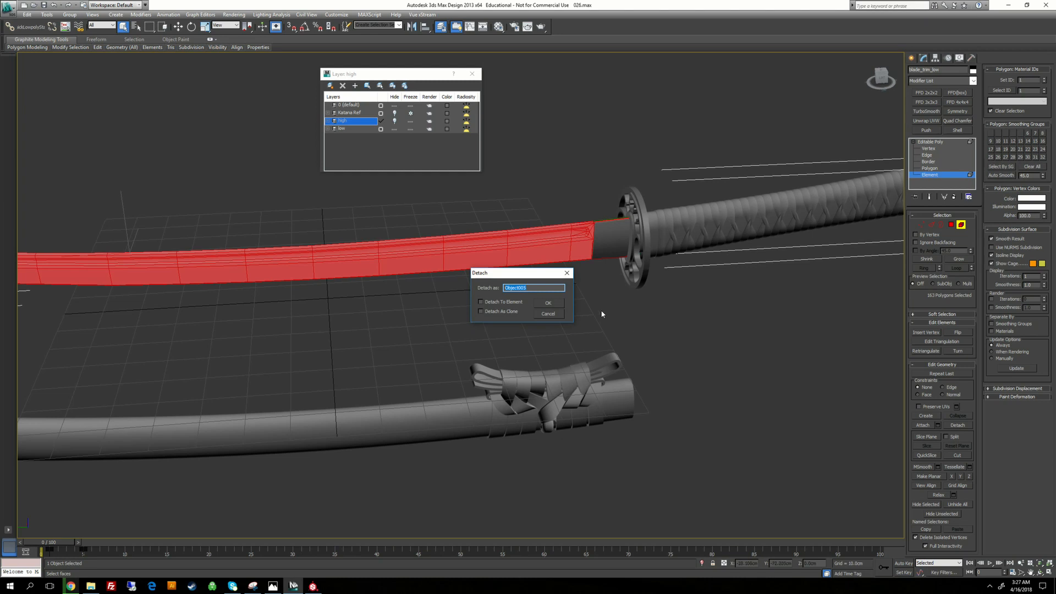
text(blade_low)
click(549, 303)
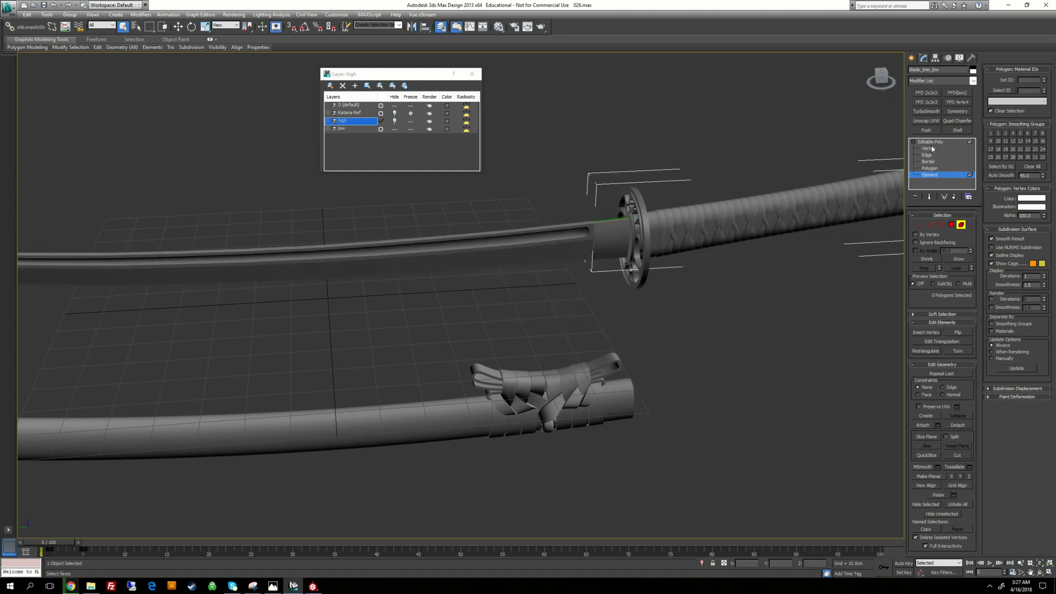
Select blade_low together with the green mesh overlapping it and isolate both objects
click(766, 302)
click(495, 260)
alt+middle_drag(495, 259, 492, 146)
scroll(533, 300, up, 3)
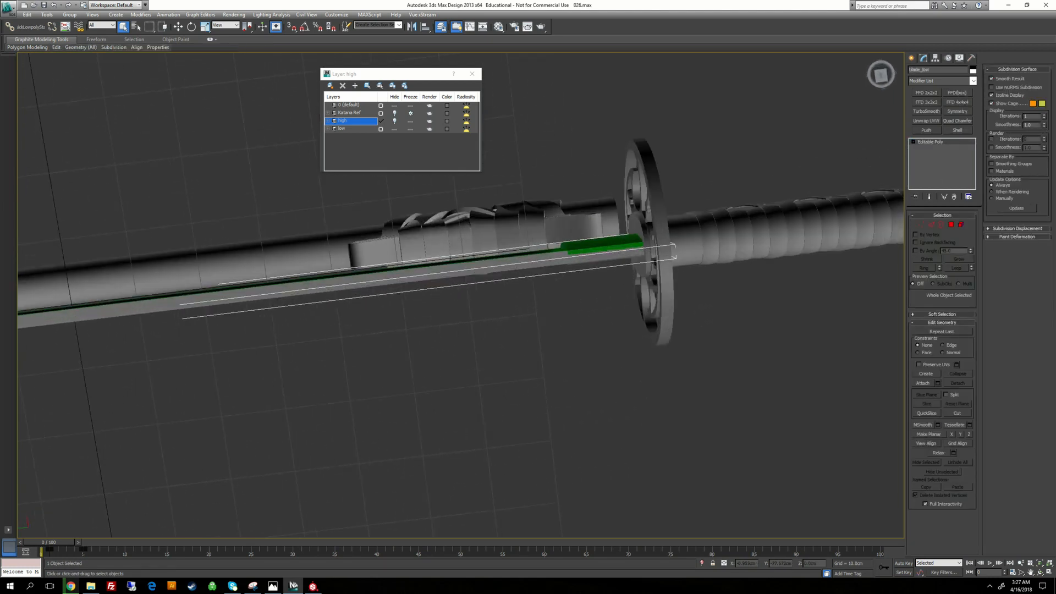
ctrl+click(604, 244)
click(589, 374)
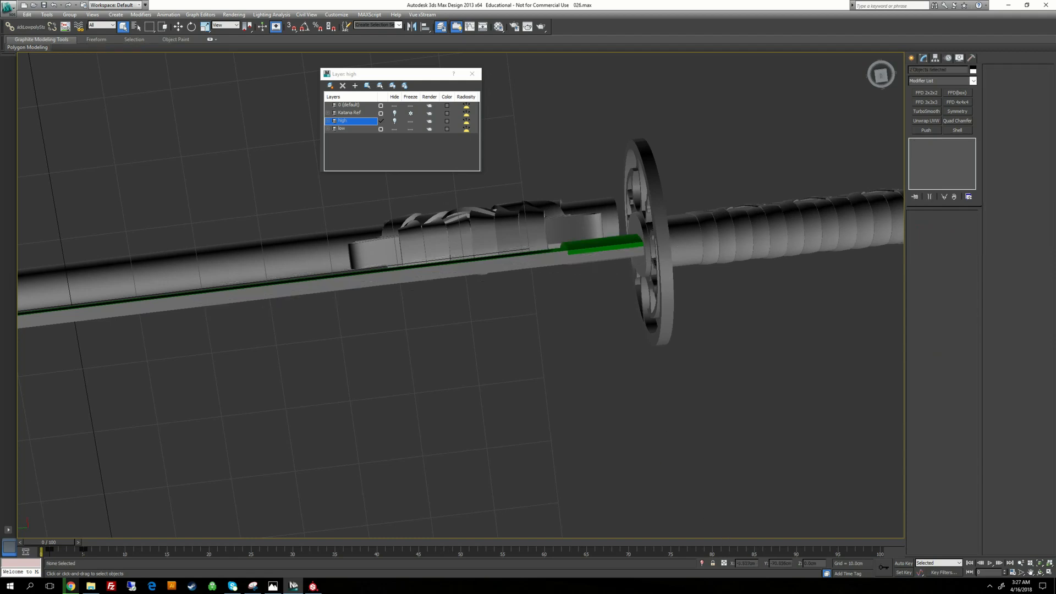
click(550, 261)
alt+middle_drag(550, 261, 561, 308)
ctrl+click(522, 161)
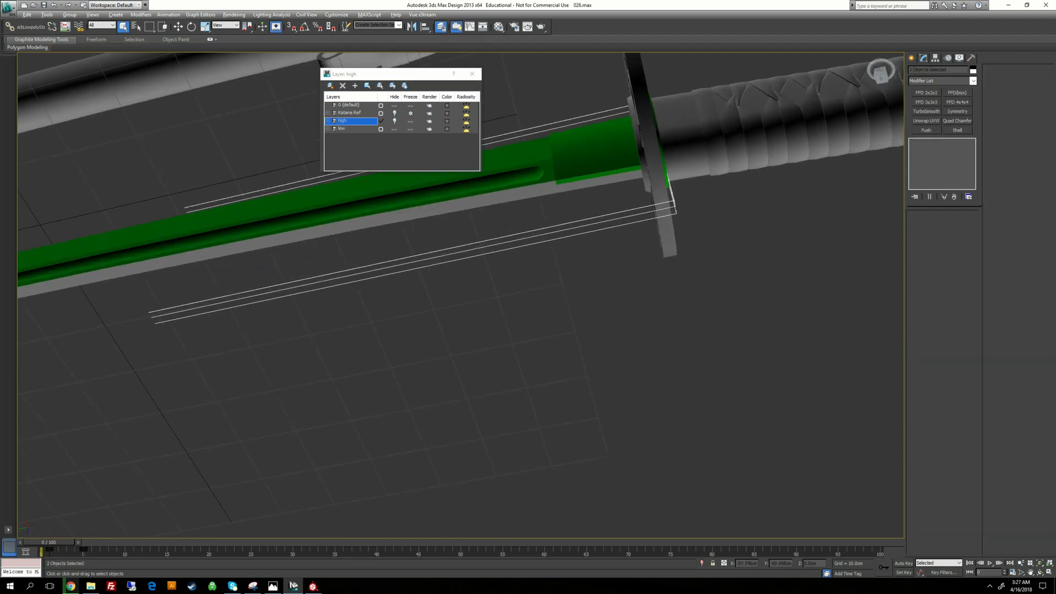
alt+middle_drag(523, 161, 542, 286)
click(703, 563)
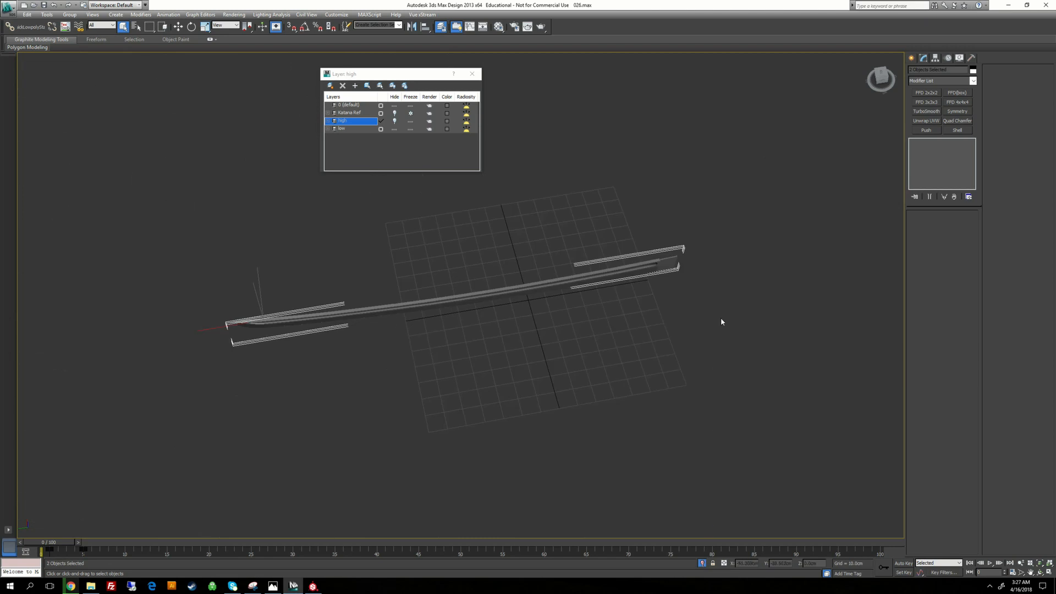
Delete the green backfacing mesh that overlaps blade_low
click(681, 251)
alt+middle_drag(681, 252, 533, 239)
scroll(534, 239, up, 3)
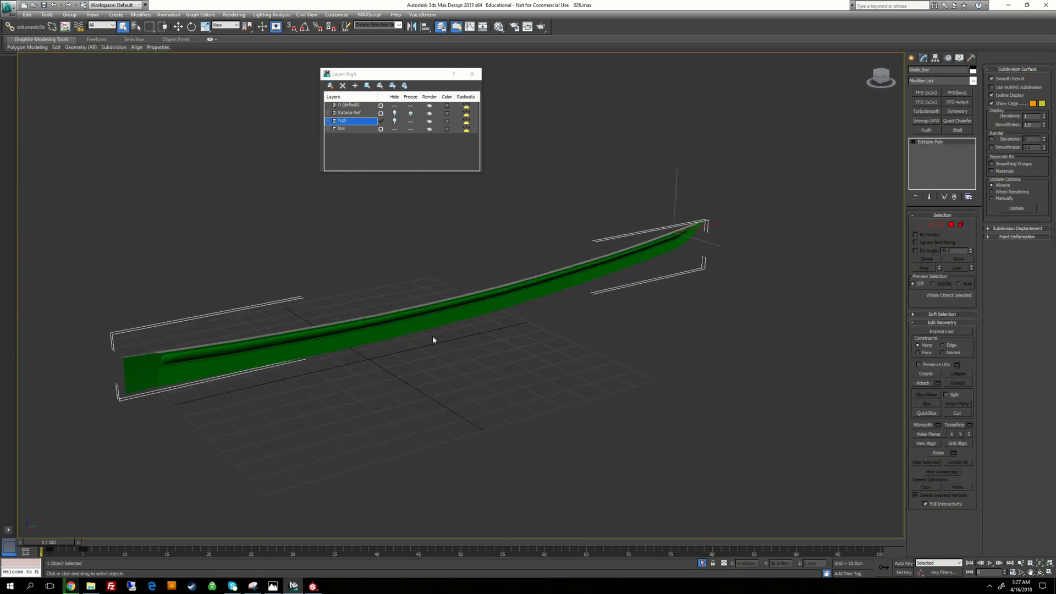
alt+middle_drag(394, 361, 363, 336)
middle_drag(423, 437, 558, 356)
scroll(559, 356, up, 5)
click(559, 356)
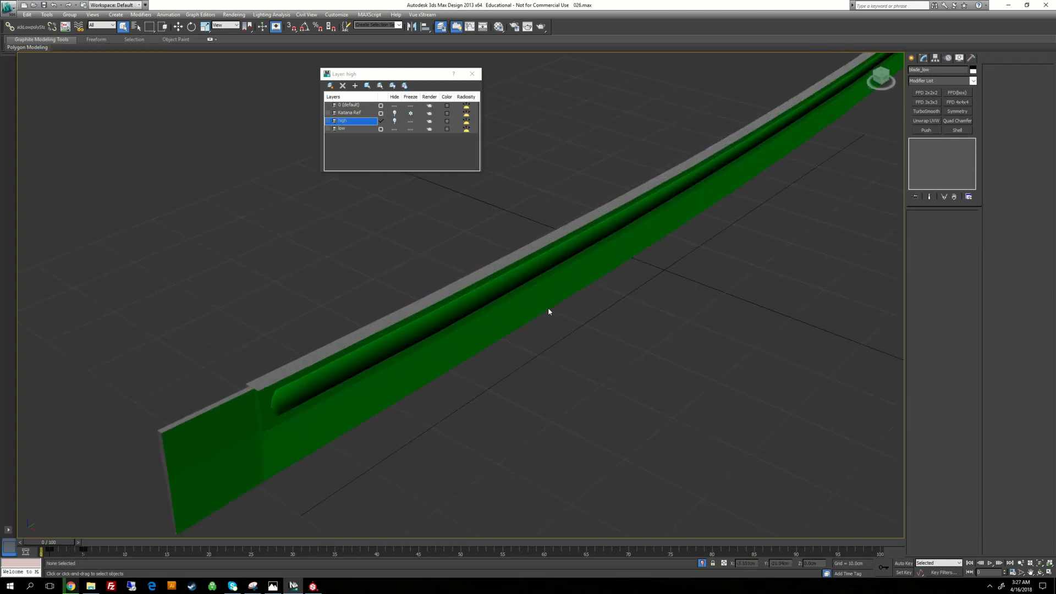
click(580, 300)
scroll(581, 300, down, 3)
alt+middle_drag(581, 300, 598, 323)
scroll(605, 317, up, 3)
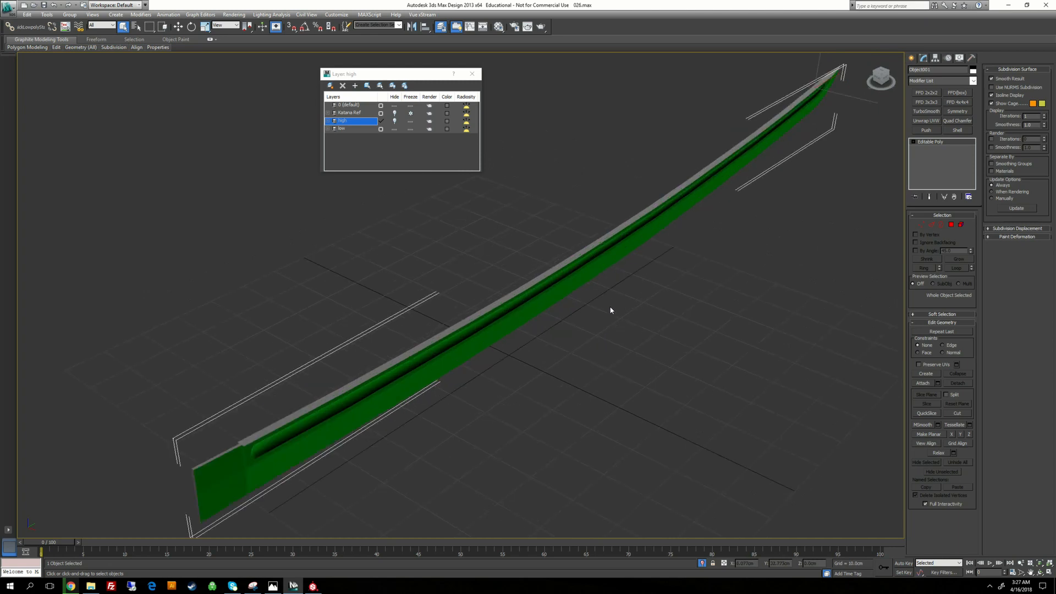
click(610, 310)
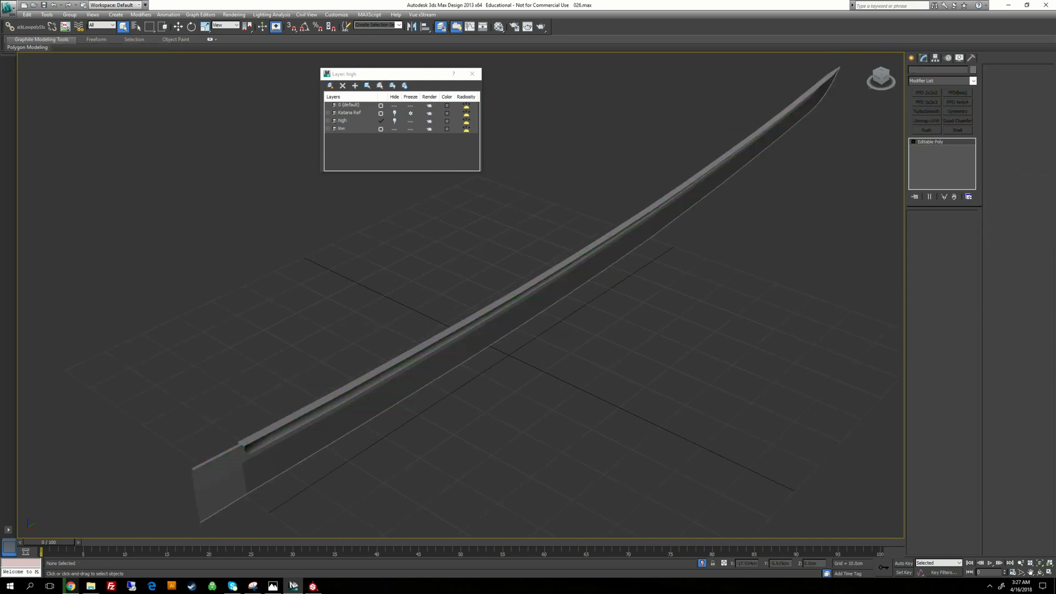
Select the side polygons of blade_low at polygon level with selection by angle enabled
click(539, 290)
alt+middle_drag(539, 290, 434, 404)
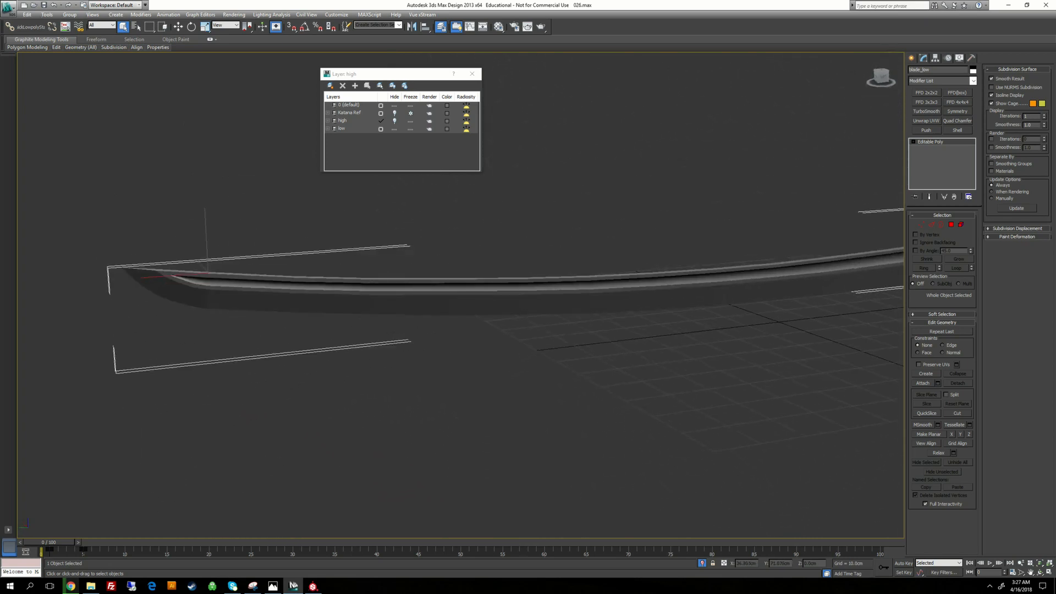
click(913, 141)
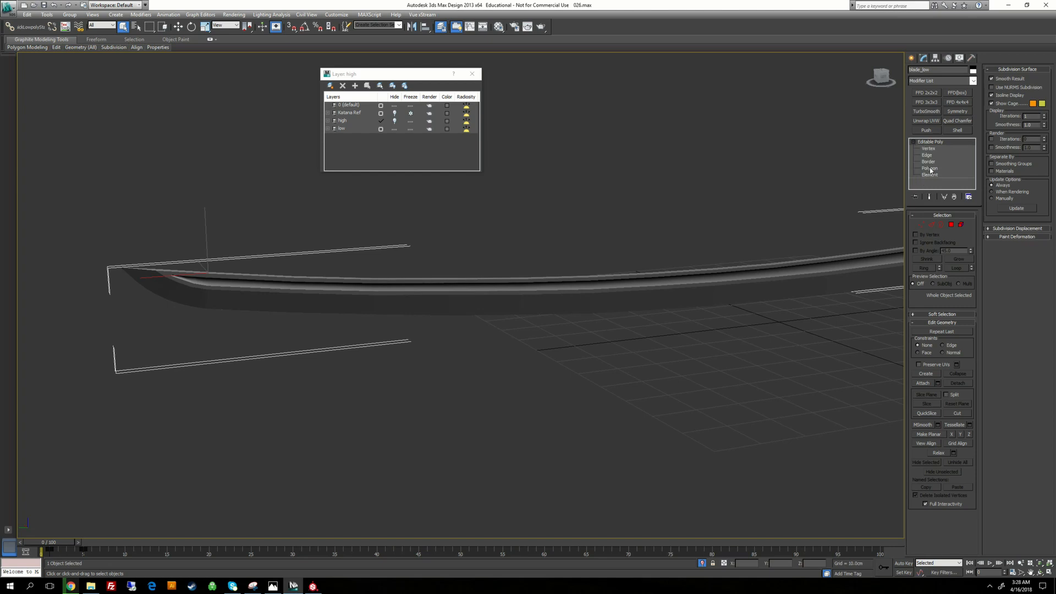
click(930, 170)
key(ctrl+a)
alt+middle_drag(685, 314, 451, 300)
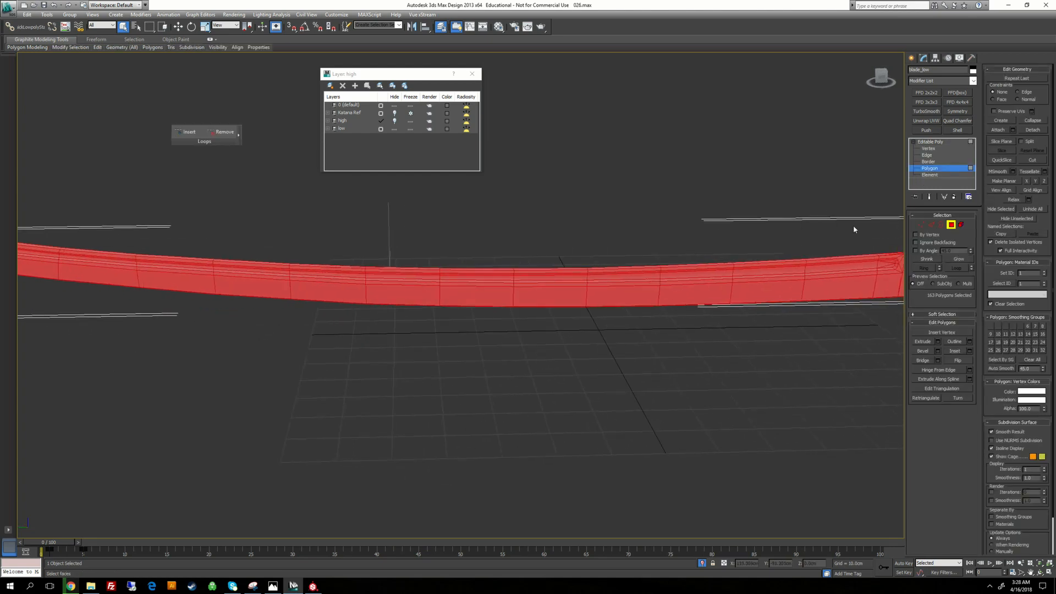
click(916, 251)
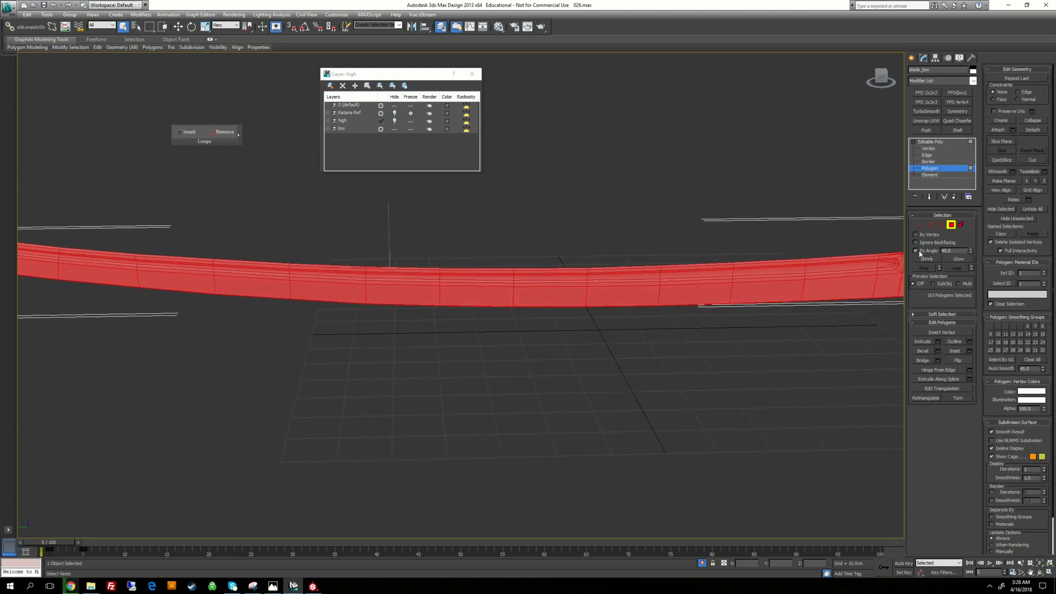
click(846, 324)
click(770, 290)
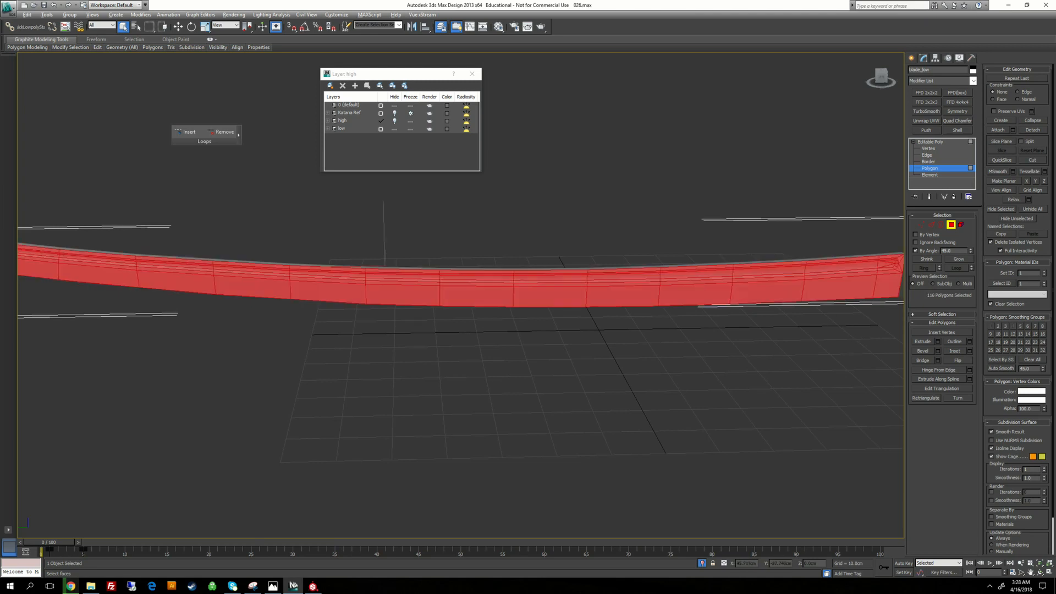
alt+middle_drag(770, 290, 768, 245)
middle_drag(495, 258, 852, 284)
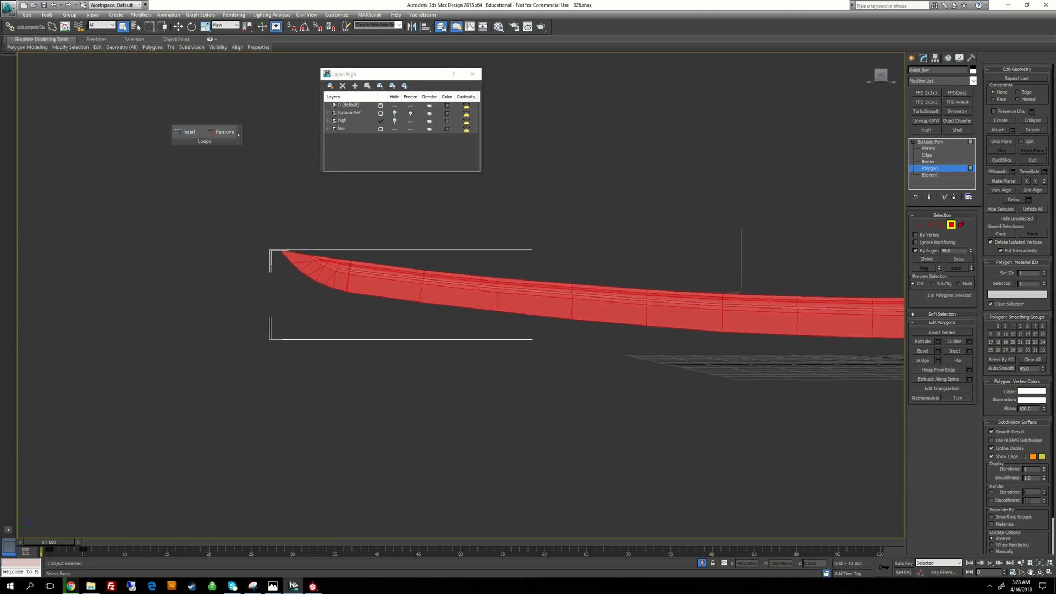
Turn off selection by angle and add the missing polygon near the blade's tip to the side selection
middle_drag(599, 286, 777, 313)
alt+middle_drag(776, 312, 610, 275)
scroll(714, 313, up, 5)
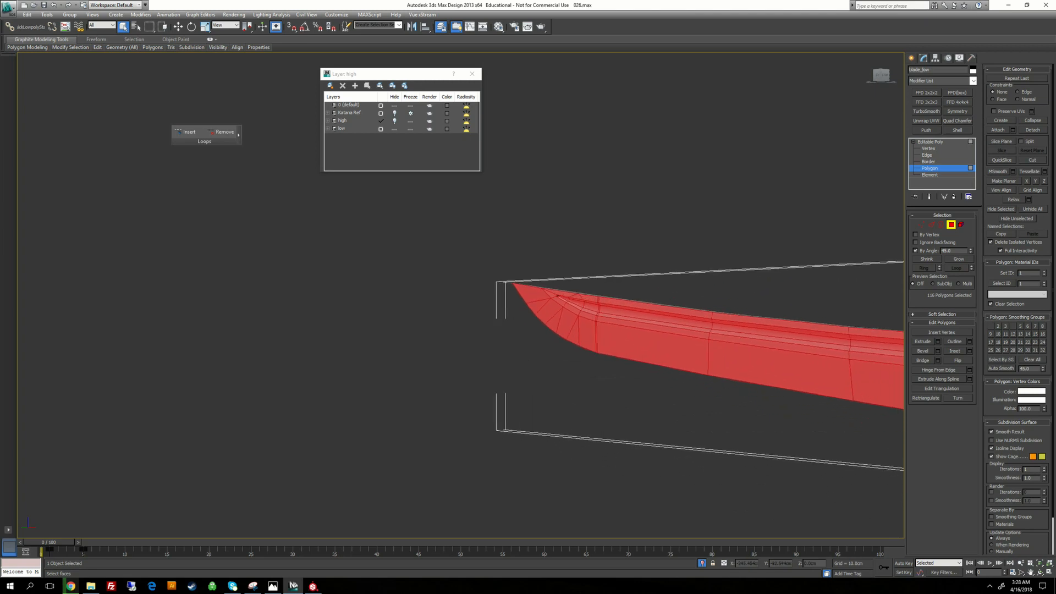
scroll(841, 274, up, 4)
middle_drag(842, 274, 811, 266)
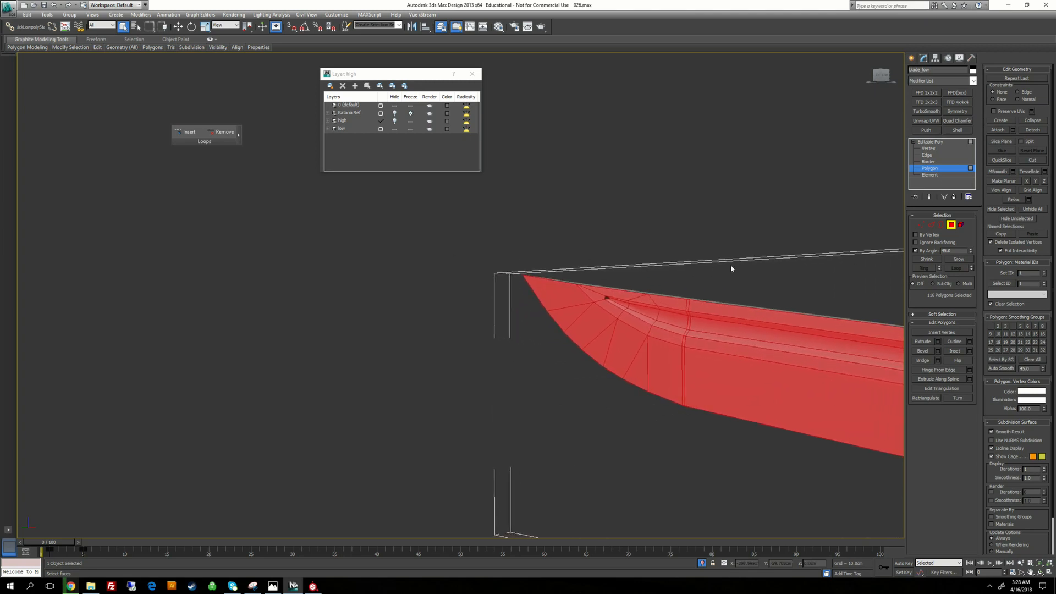
click(916, 250)
scroll(769, 347, up, 2)
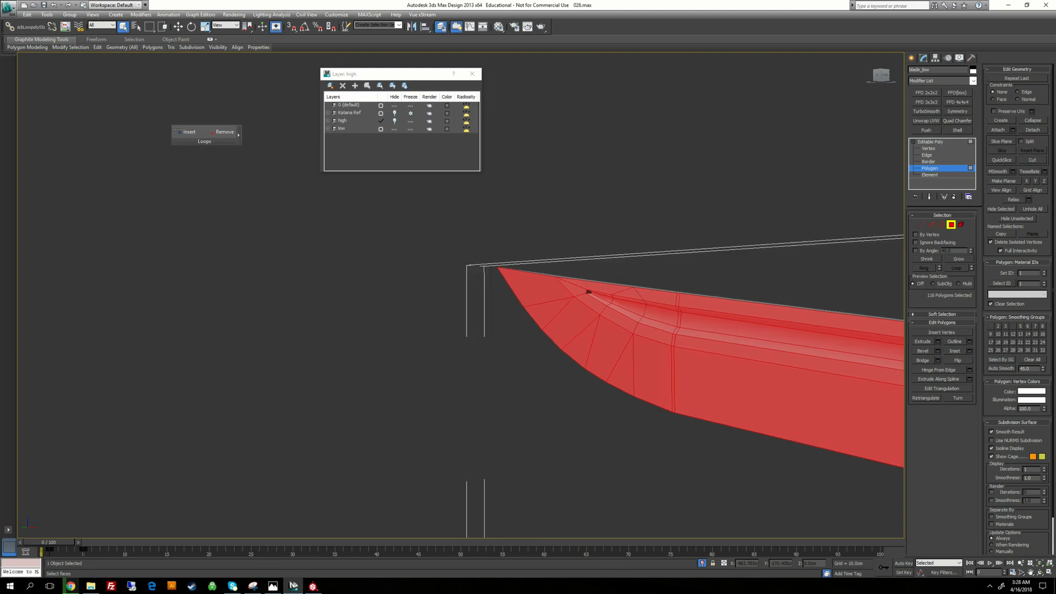
scroll(679, 285, down, 6)
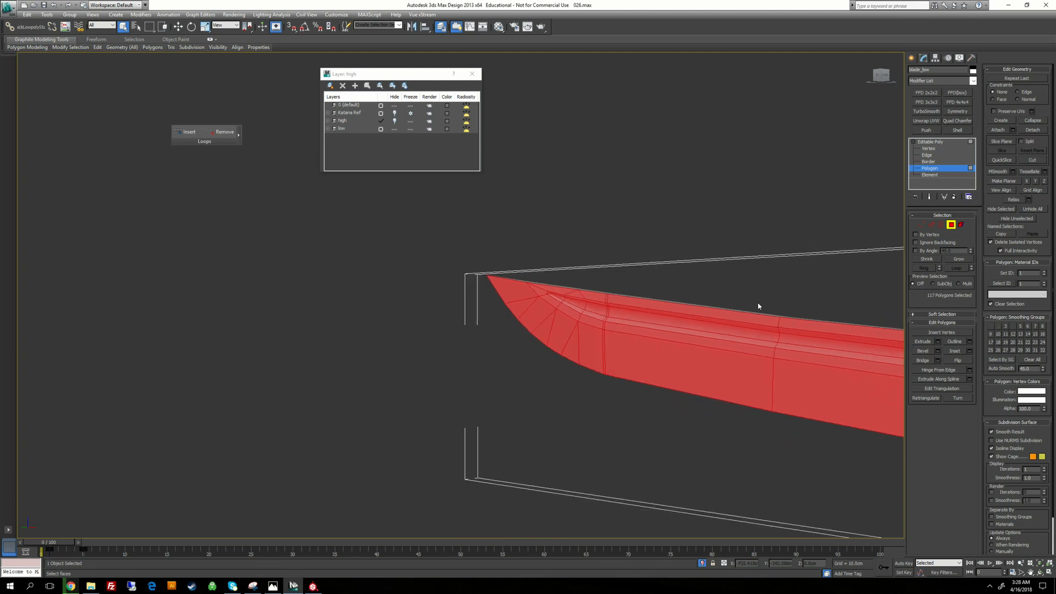
Add the two narrow and two large polygons at the blade's square base end to the side selection
middle_drag(785, 292, 374, 291)
scroll(587, 323, down, 5)
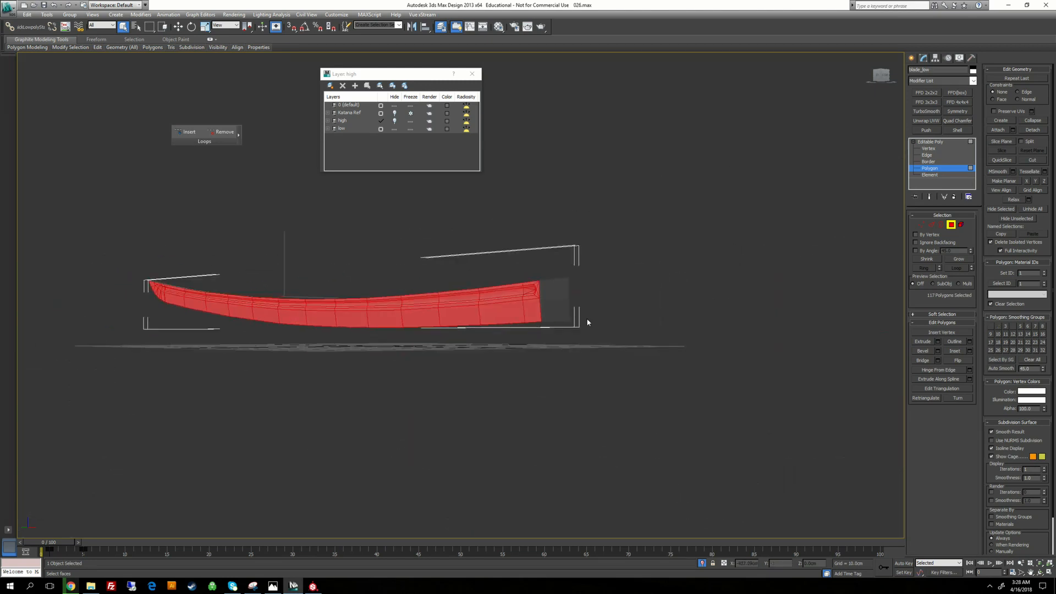
middle_drag(587, 322, 490, 334)
scroll(490, 335, up, 8)
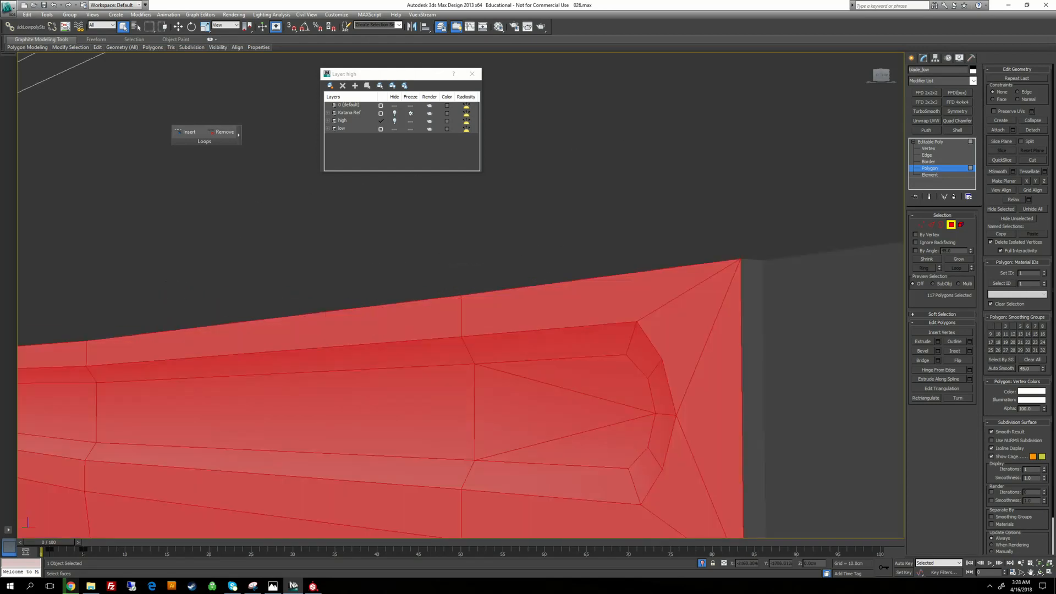
scroll(462, 297, down, 4)
ctrl+click(525, 325)
ctrl+click(572, 322)
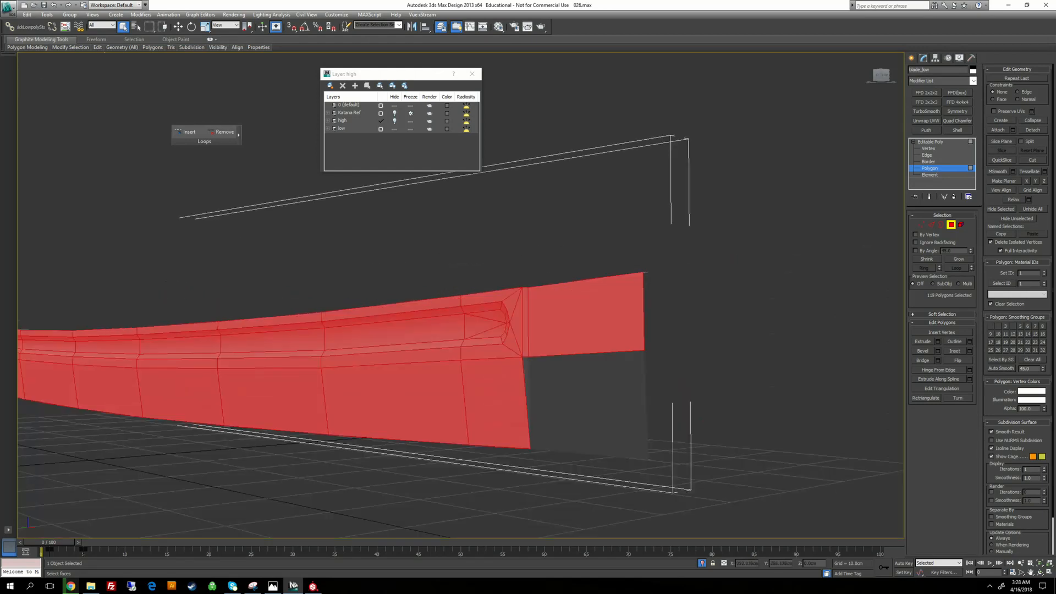
ctrl+click(526, 375)
ctrl+click(577, 393)
Detach the selected blade side polygons as a clone into a separate object
alt+middle_drag(578, 352, 594, 374)
scroll(522, 440, down, 4)
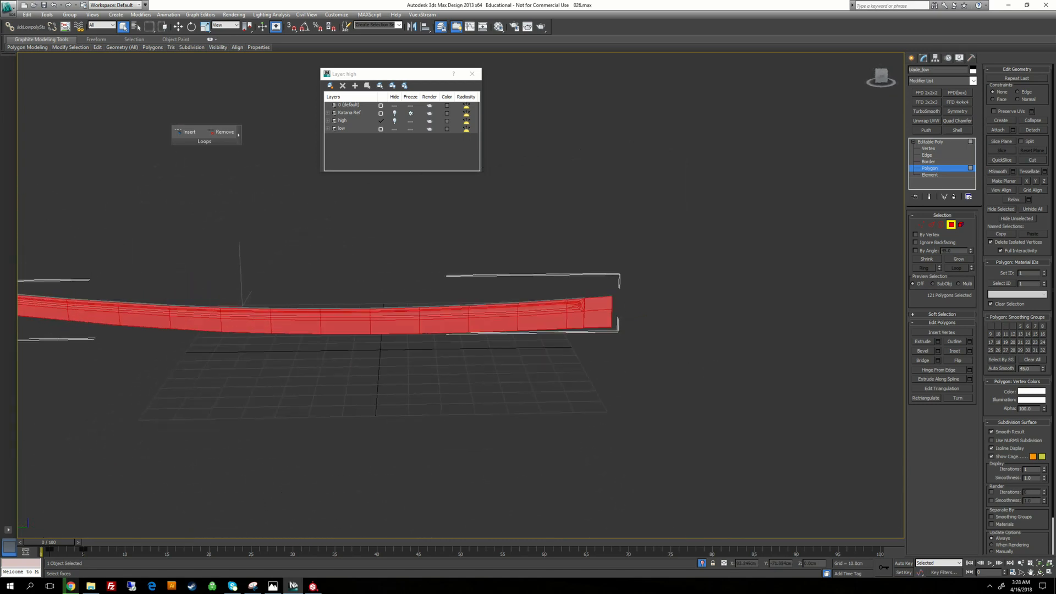
click(1032, 130)
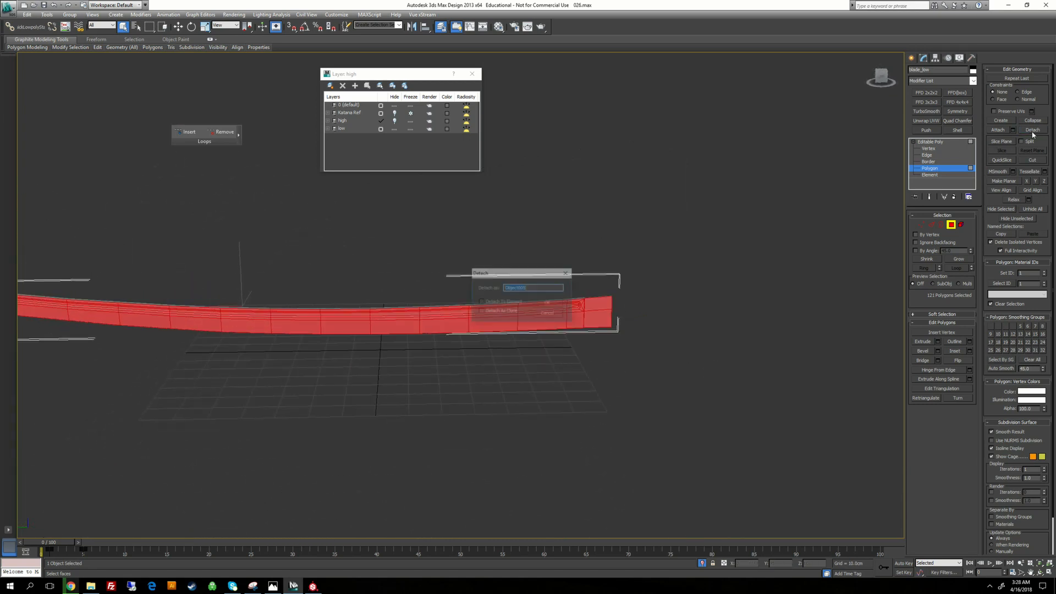
click(481, 312)
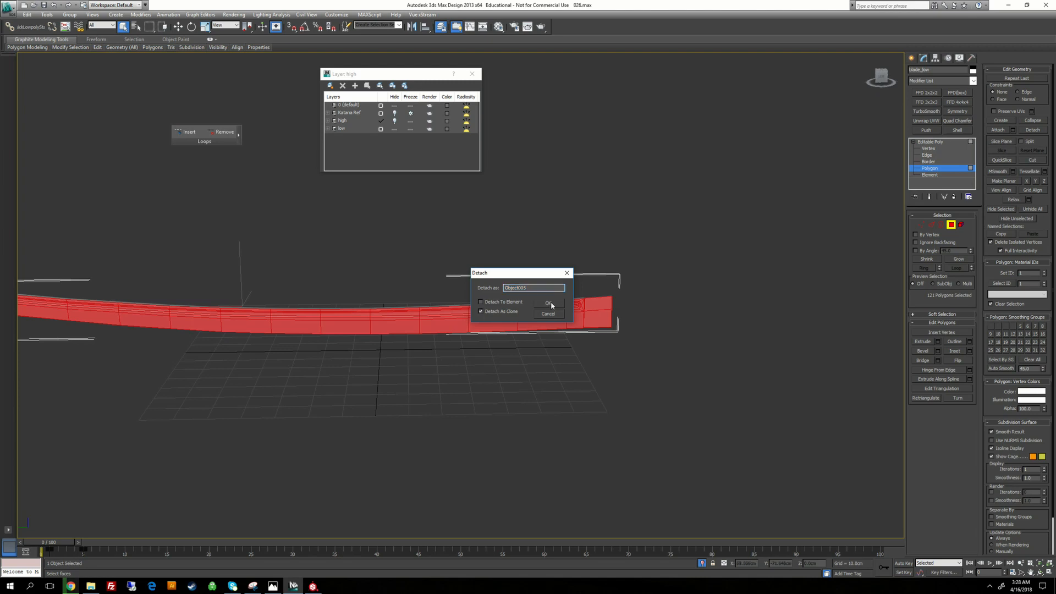
double_click(510, 288)
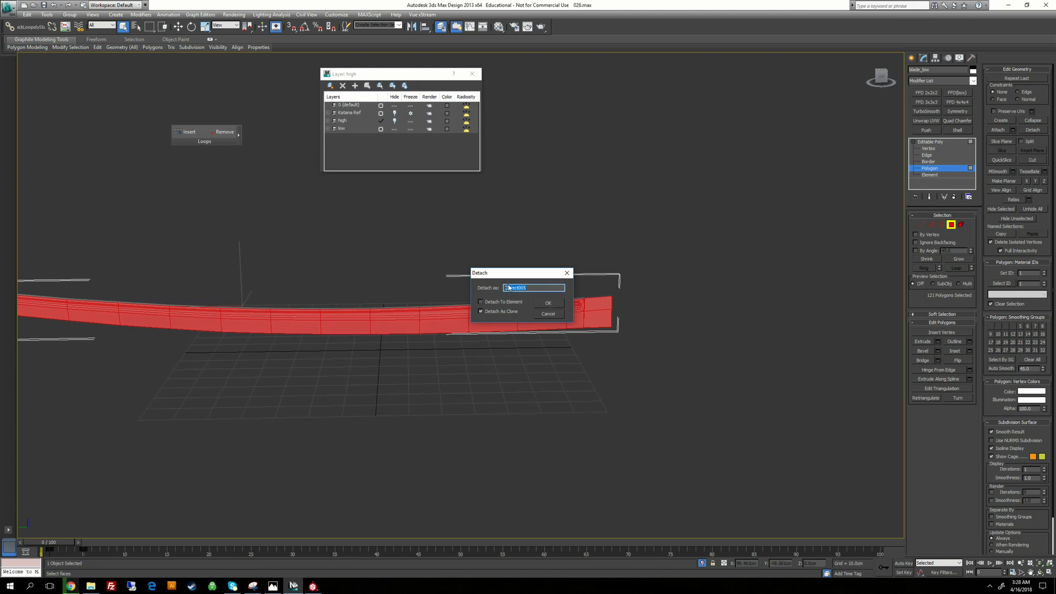
click(552, 304)
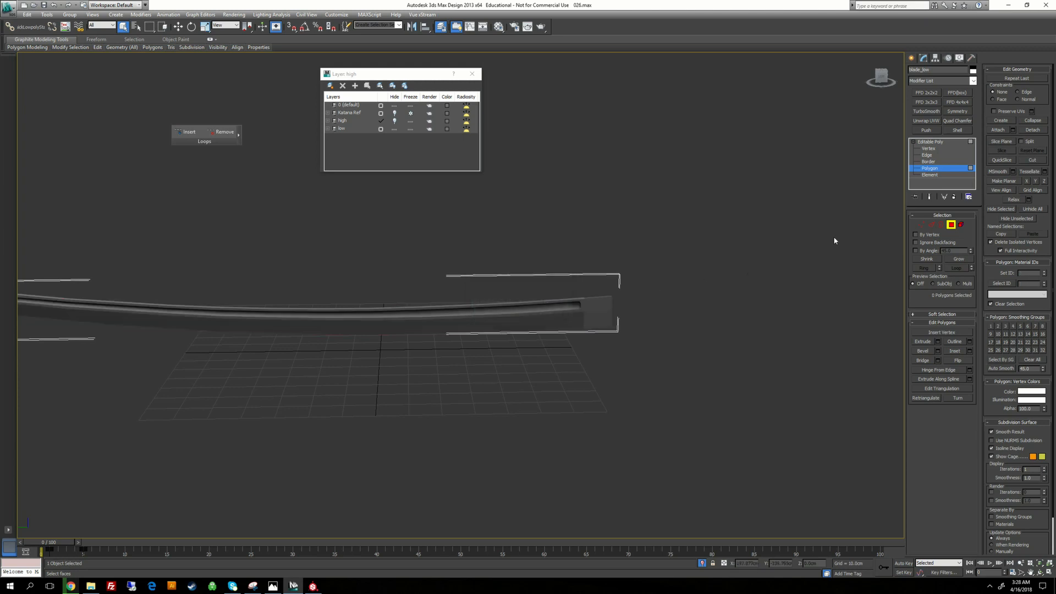
Leave polygon editing of blade_low and select the detached side clone for moving
click(937, 142)
click(747, 314)
click(556, 316)
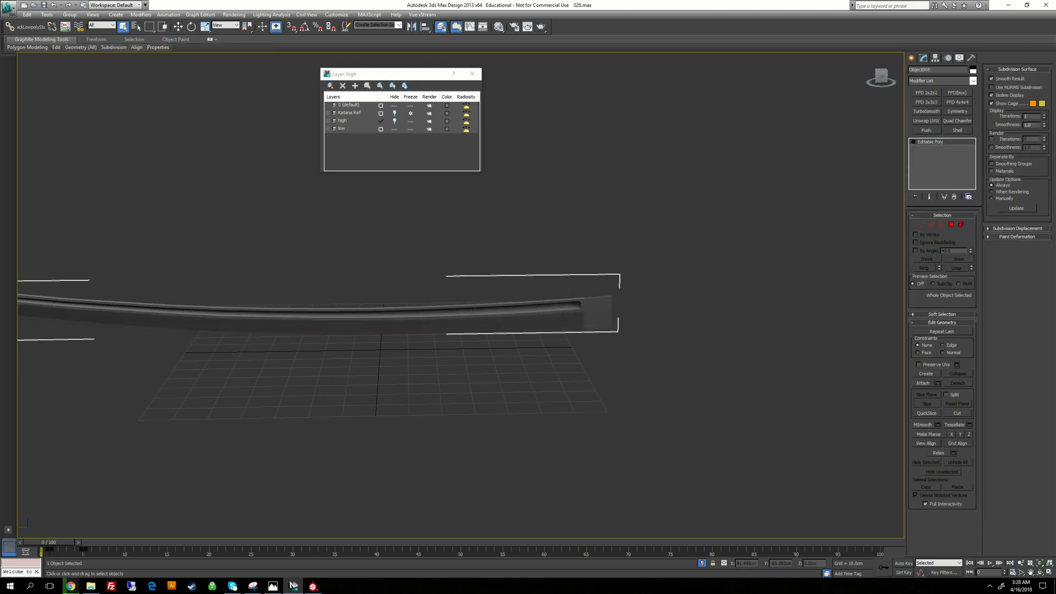
drag(933, 69, 904, 71)
alt+middle_drag(665, 231, 583, 308)
key(w)
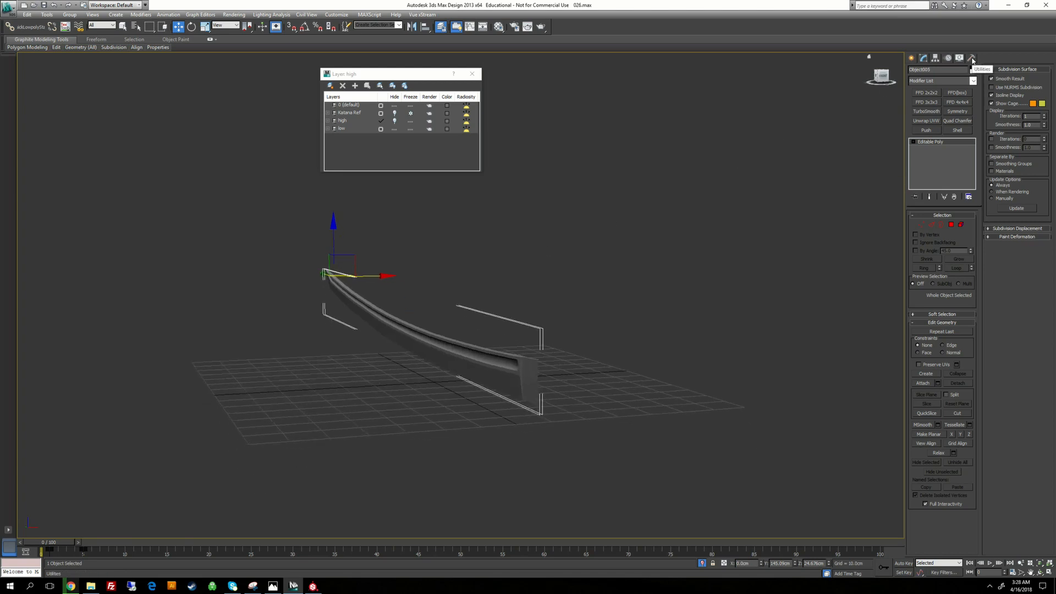
Center the clone's pivot on the object, set the pivot's X position to 0 and finish pivot editing
click(935, 57)
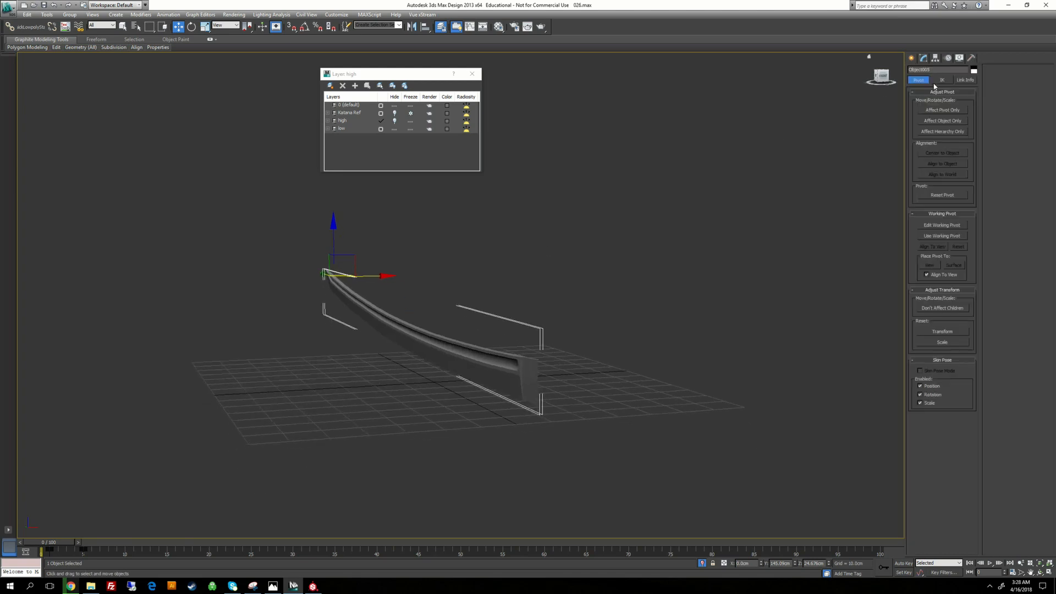
click(942, 112)
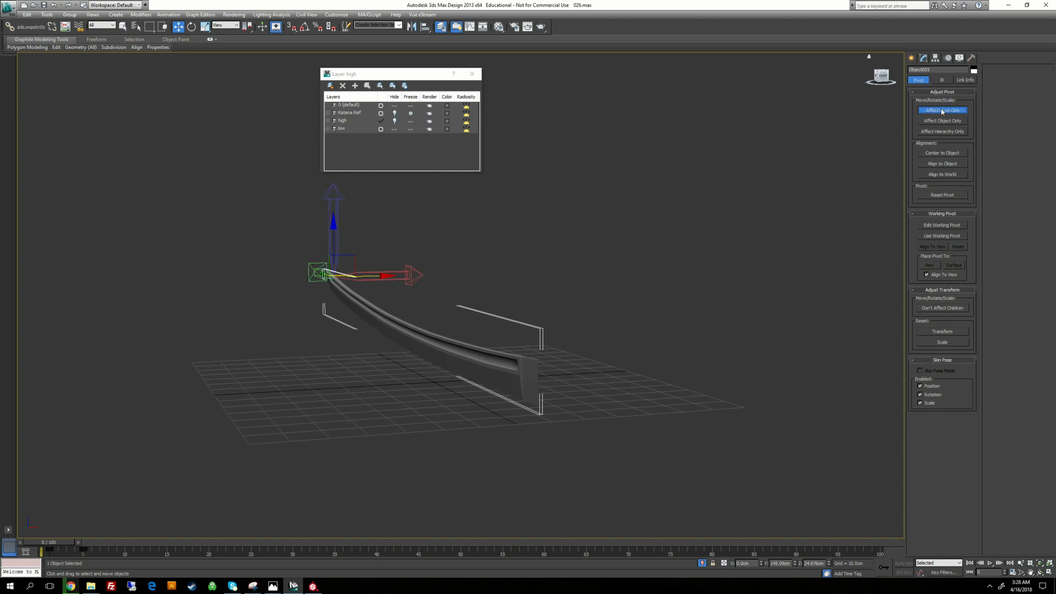
click(938, 154)
alt+middle_drag(838, 176, 718, 534)
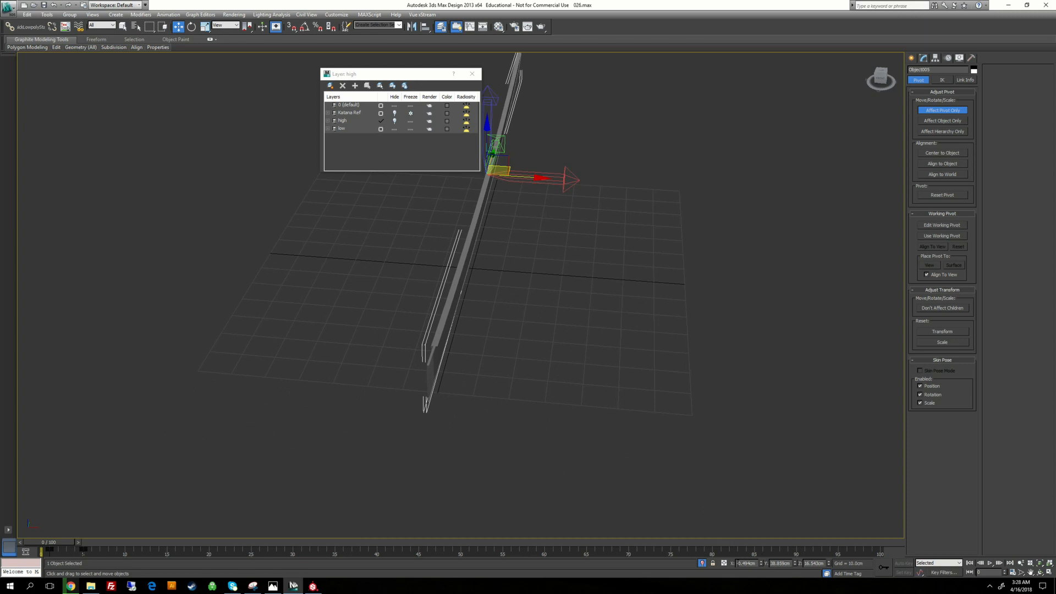
right_click(762, 564)
middle_drag(646, 360, 699, 391)
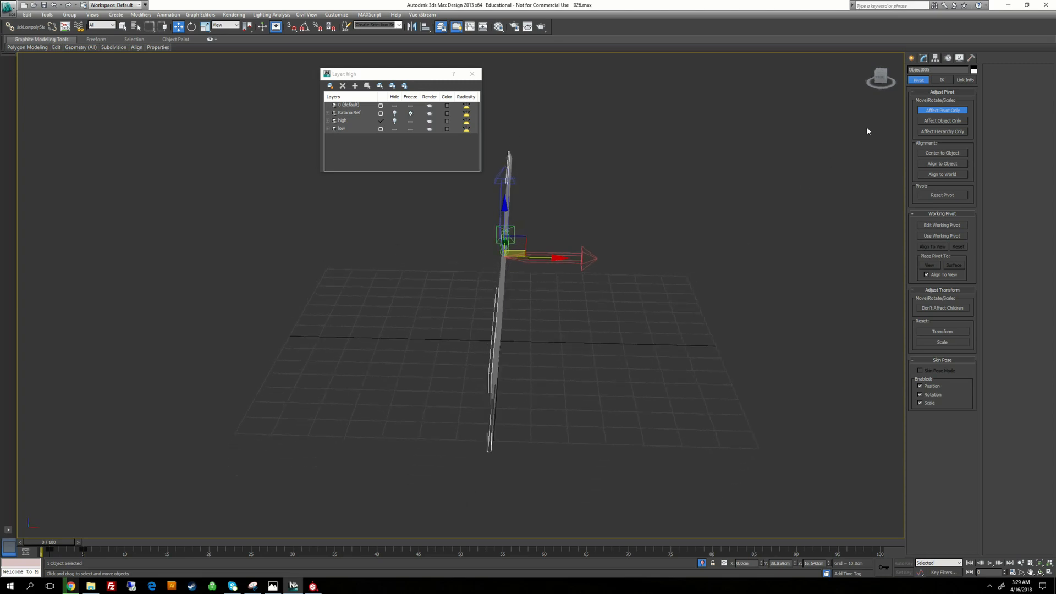
click(946, 113)
Mirror the detached blade side across the X axis with No Clone
alt+middle_drag(705, 258, 611, 276)
middle_drag(611, 276, 572, 308)
scroll(529, 304, up, 2)
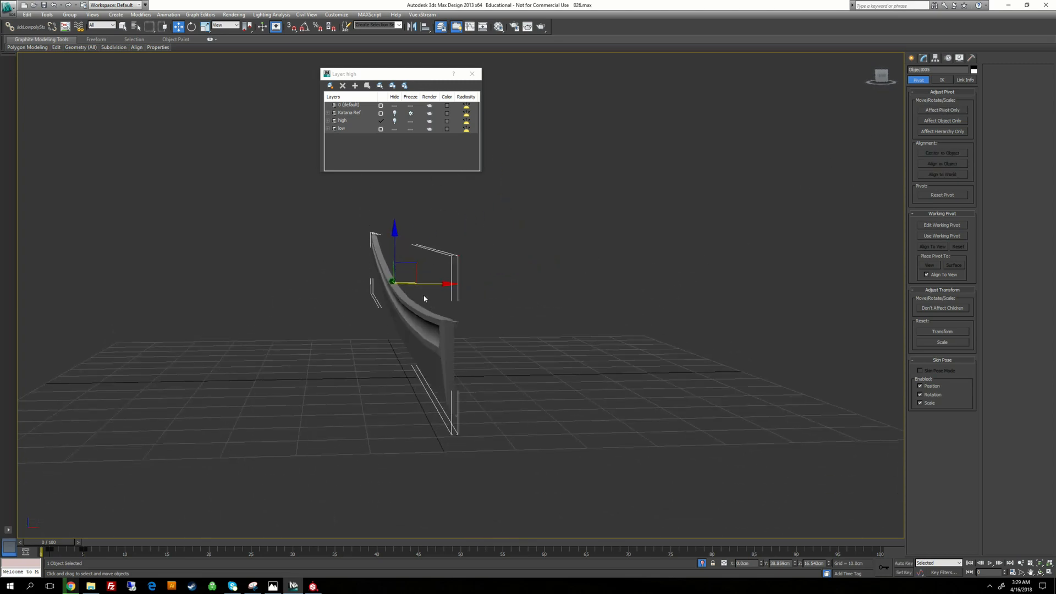
alt+middle_drag(443, 290, 500, 283)
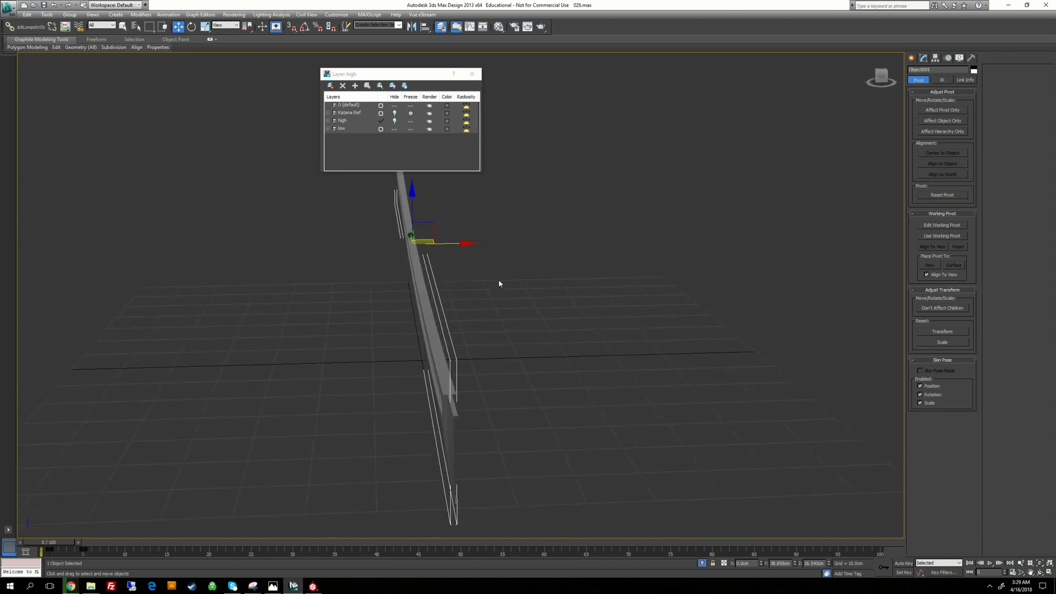
click(411, 26)
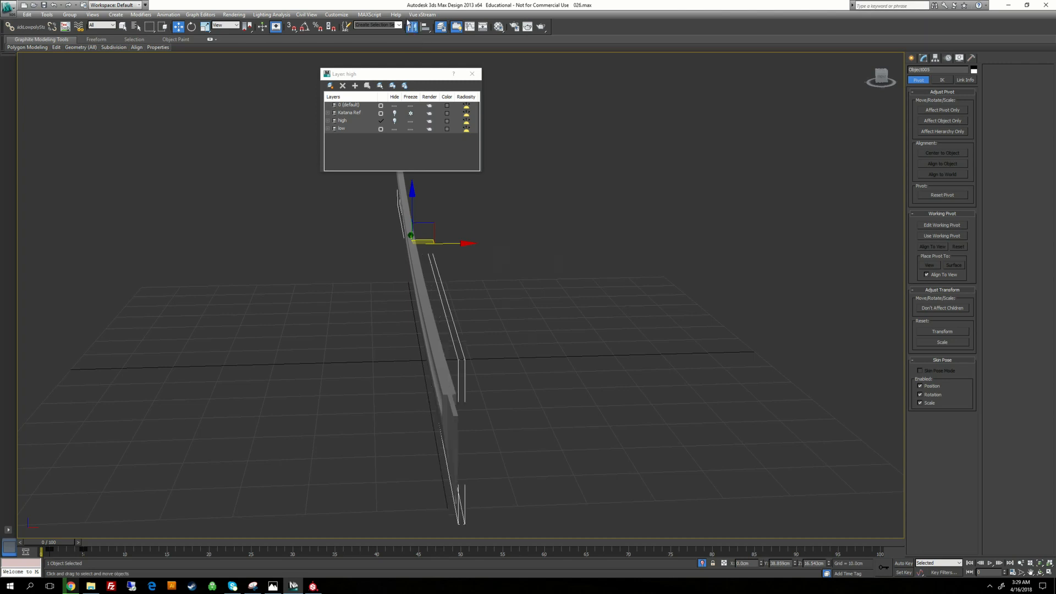
drag(520, 222, 585, 194)
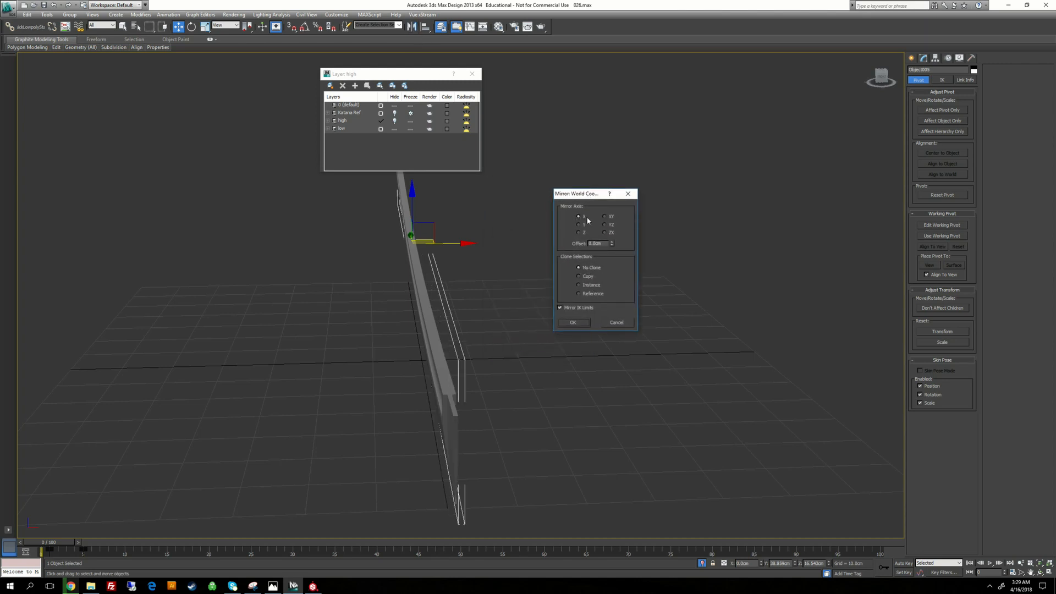
click(574, 323)
Examine the mirrored blade side along its length and around the groove's end at the base
alt+middle_drag(649, 286, 540, 316)
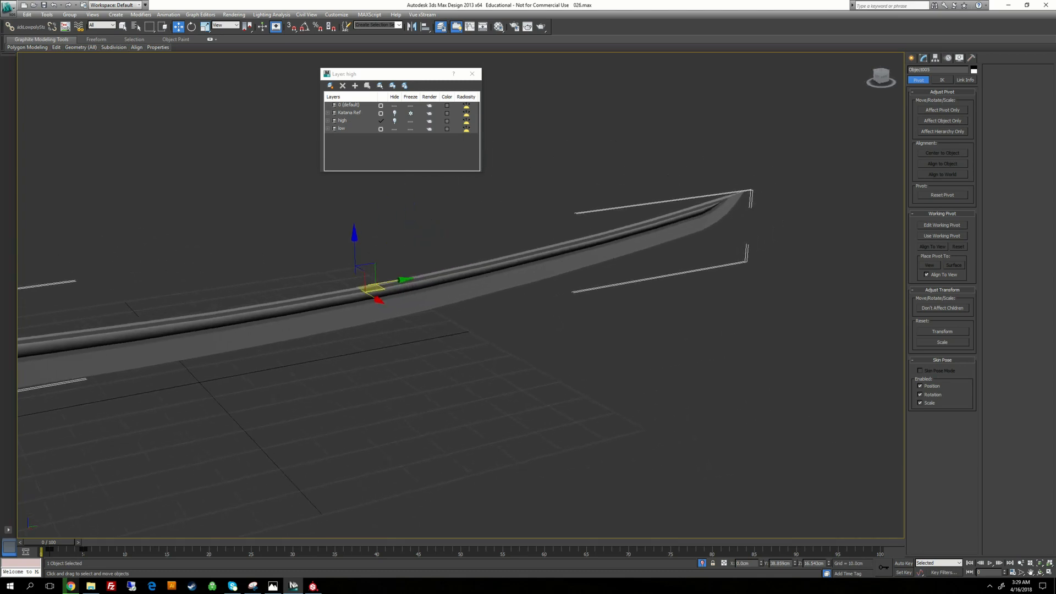
middle_drag(341, 360, 572, 330)
middle_drag(336, 333, 608, 323)
scroll(608, 323, up, 7)
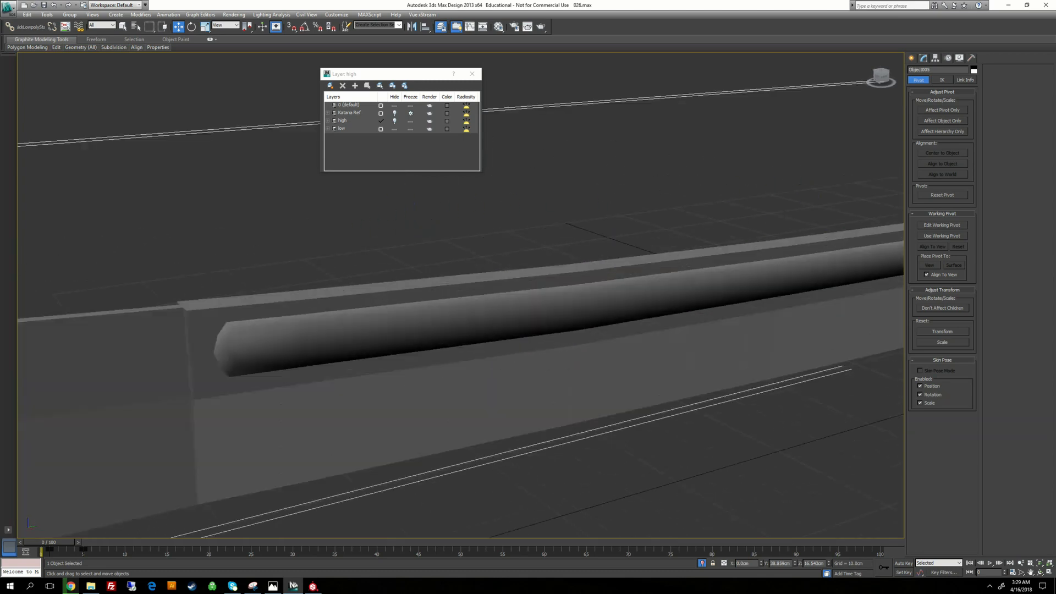
scroll(608, 323, down, 5)
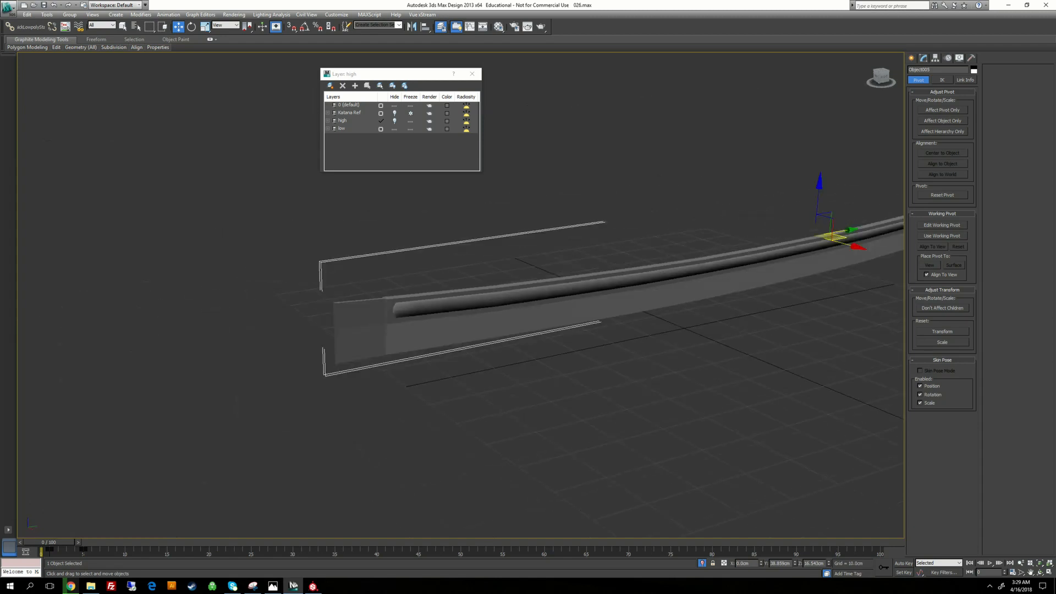
mouse_move(609, 323)
alt+middle_down()
mouse_move(824, 325)
mouse_move(588, 322)
alt+middle_up()
alt+middle_drag(759, 308, 628, 313)
click(628, 313)
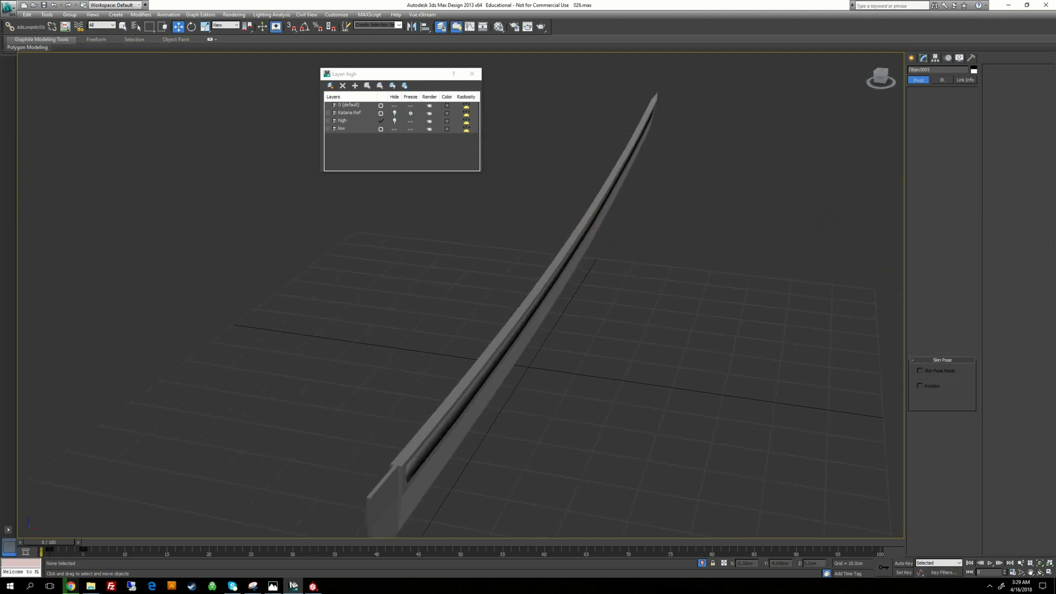
Select the mirrored blade side, apply an Unwrap UVW modifier and open its UV editor
click(596, 217)
alt+middle_drag(830, 170, 841, 103)
click(923, 58)
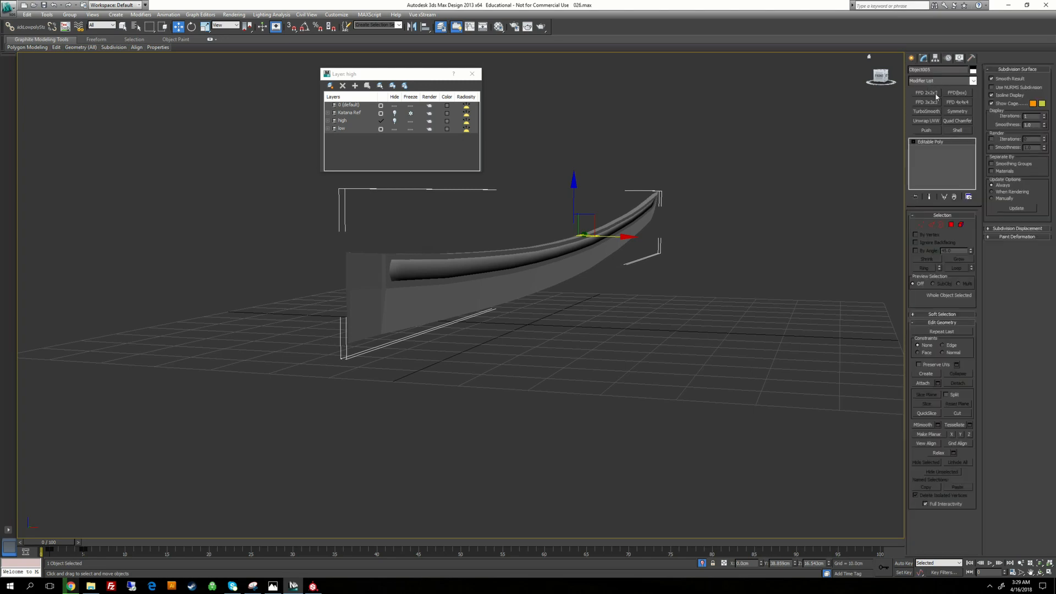
click(927, 121)
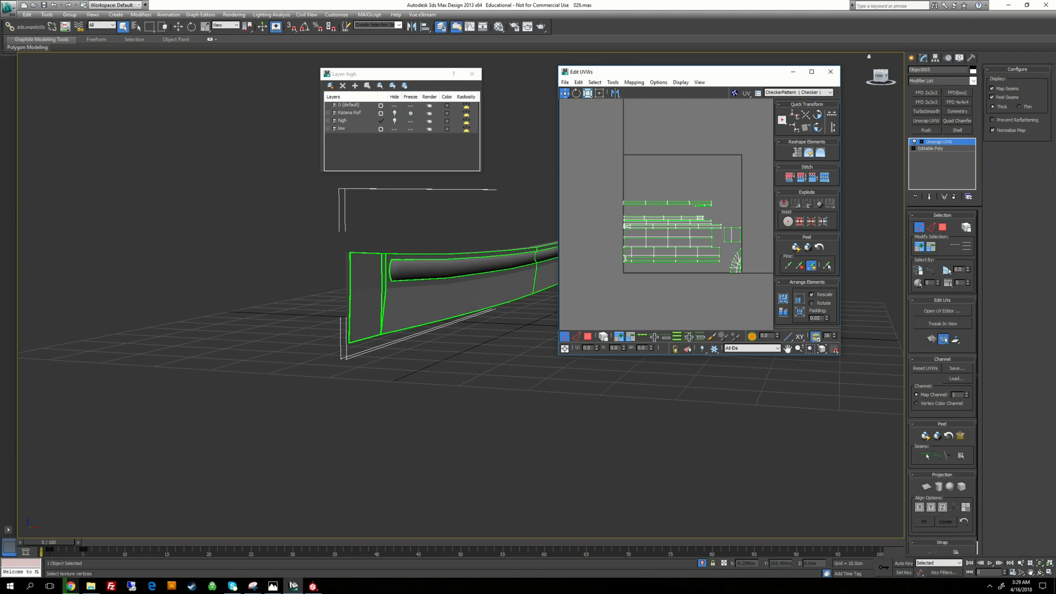
Enable UV element selection and select all UV shells of the mirrored blade side
click(603, 338)
drag(575, 139, 592, 153)
drag(761, 305, 762, 304)
scroll(693, 246, up, 3)
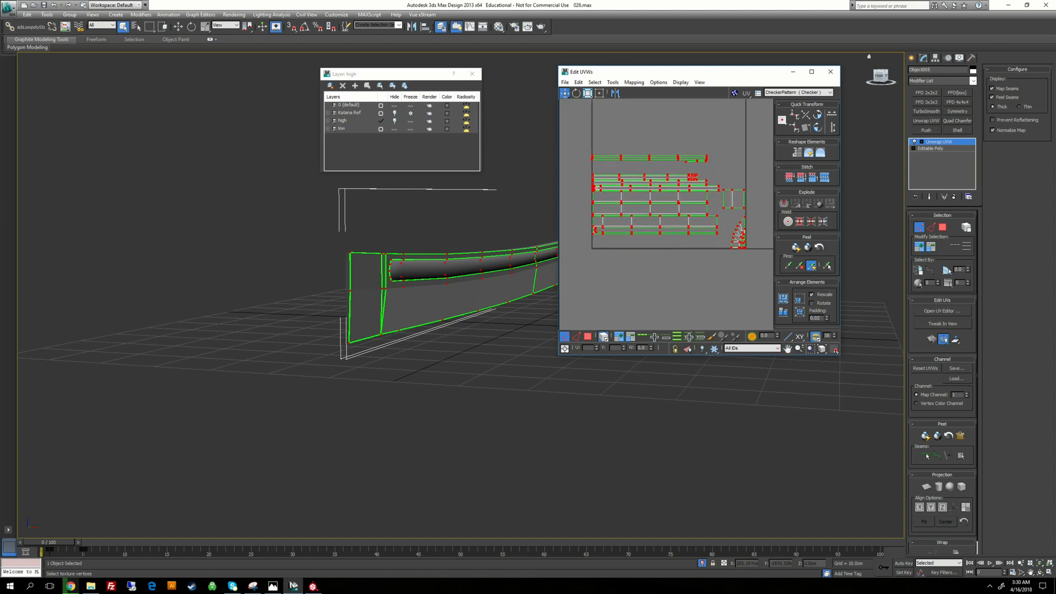
scroll(610, 155, down, 2)
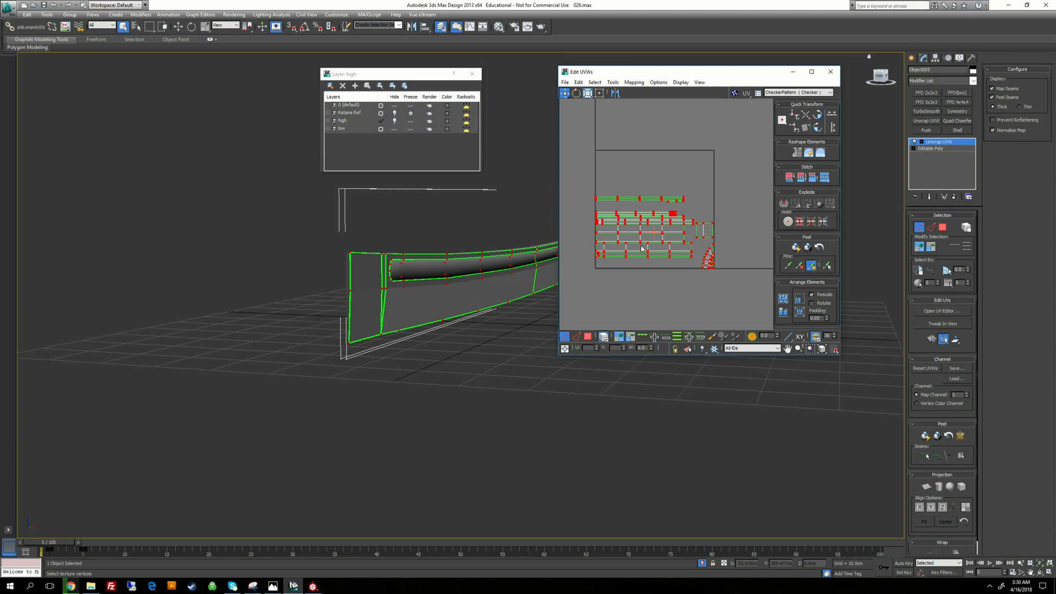
drag(575, 165, 757, 294)
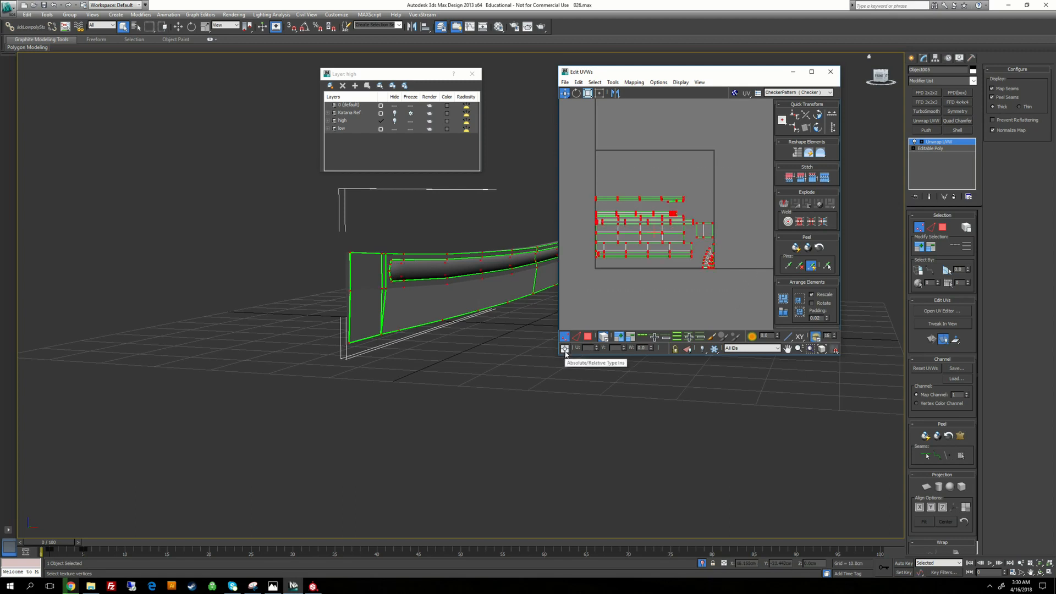
Switch the UV coordinate entry to relative and shift the selected shells up one full tile in V
click(564, 349)
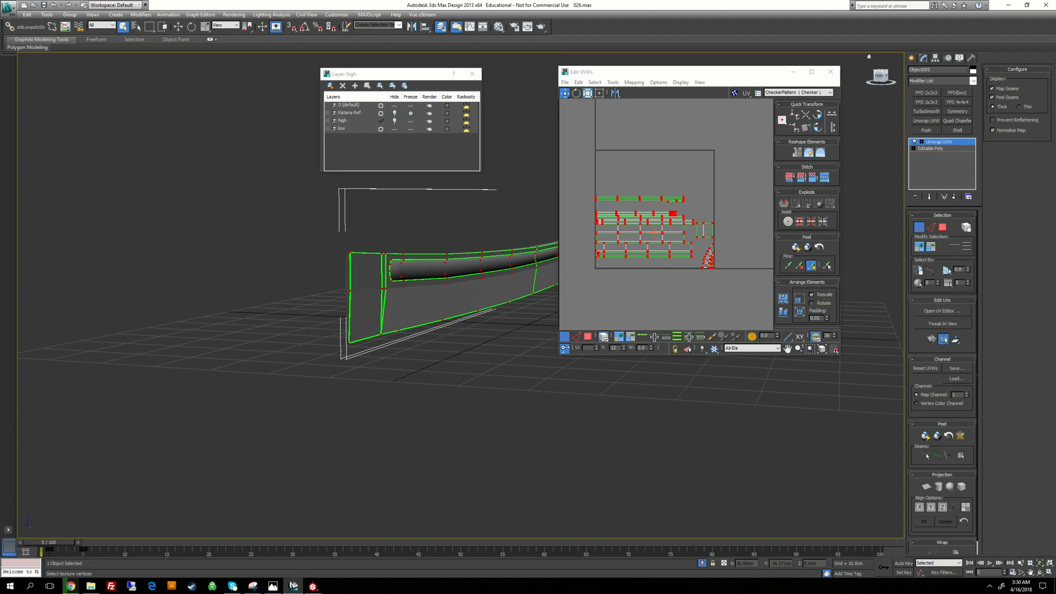
key(Return)
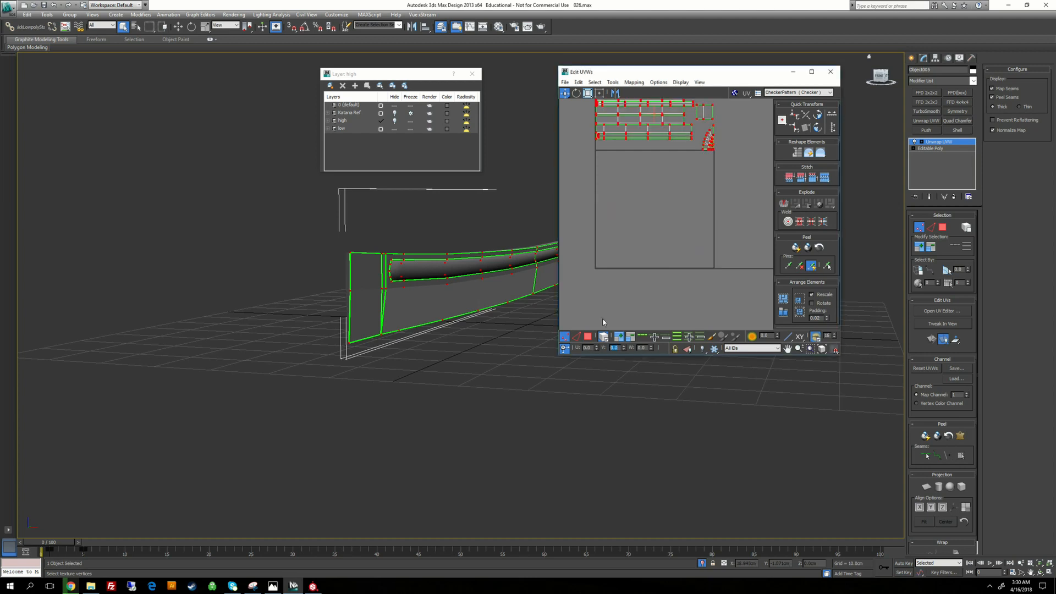
middle_drag(643, 165, 647, 258)
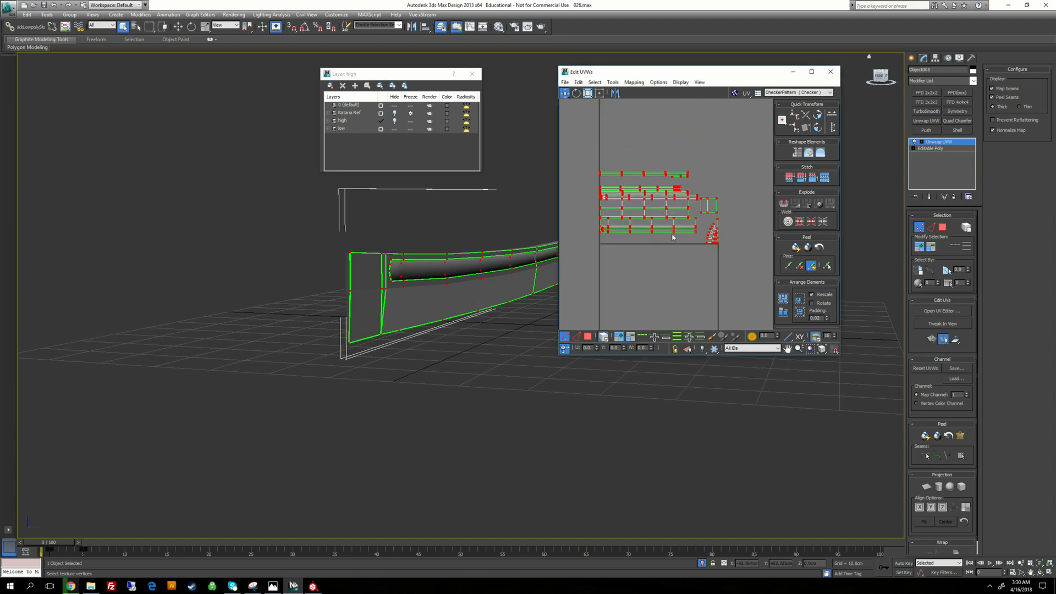
mouse_move(708, 219)
middle_down()
mouse_move(710, 184)
mouse_move(714, 204)
middle_up()
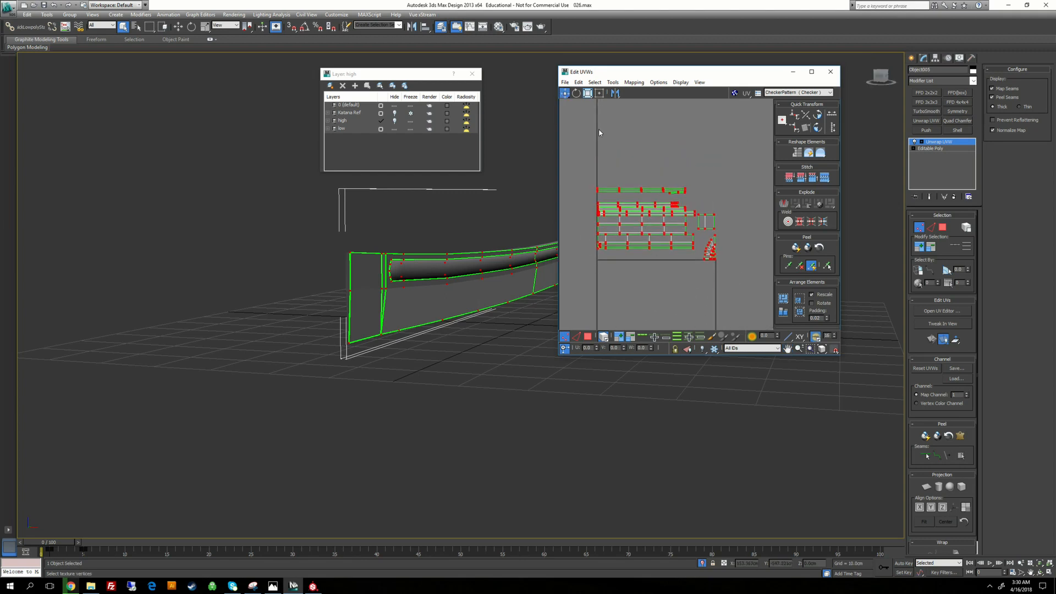
Close the UV editor and convert the mirrored blade side to an Editable Poly, collapsing the Unwrap UVW modifier
middle_drag(724, 282, 721, 203)
scroll(721, 203, down, 1)
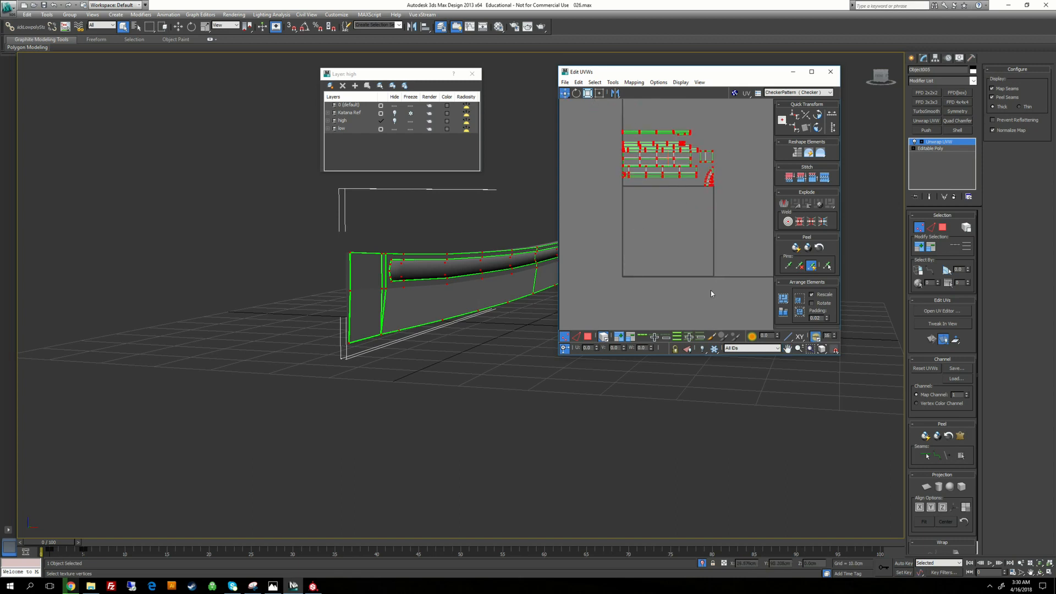
middle_drag(691, 234, 677, 264)
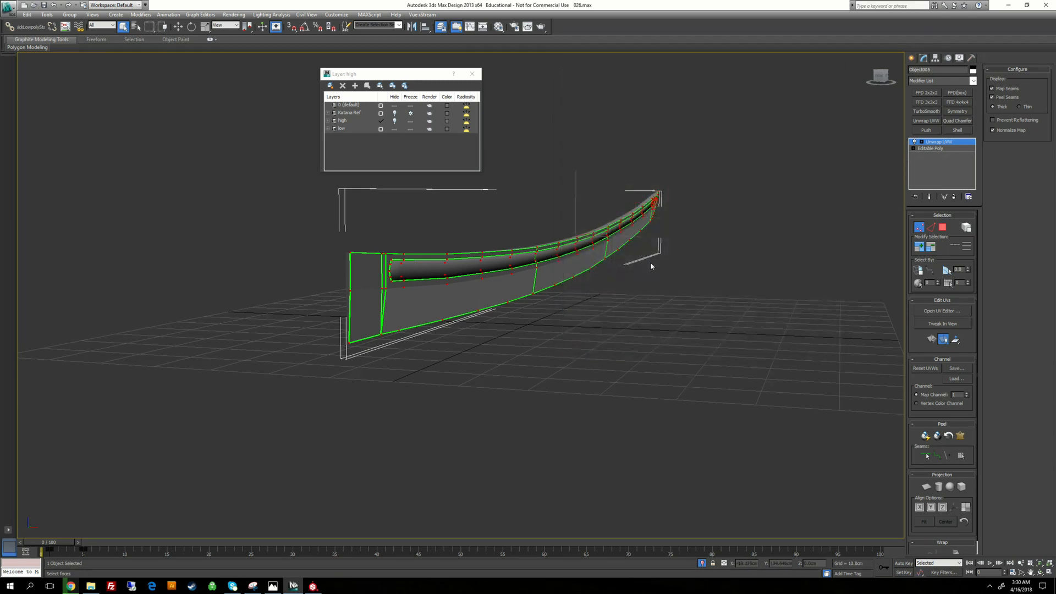
right_click(655, 259)
mouse_move(683, 333)
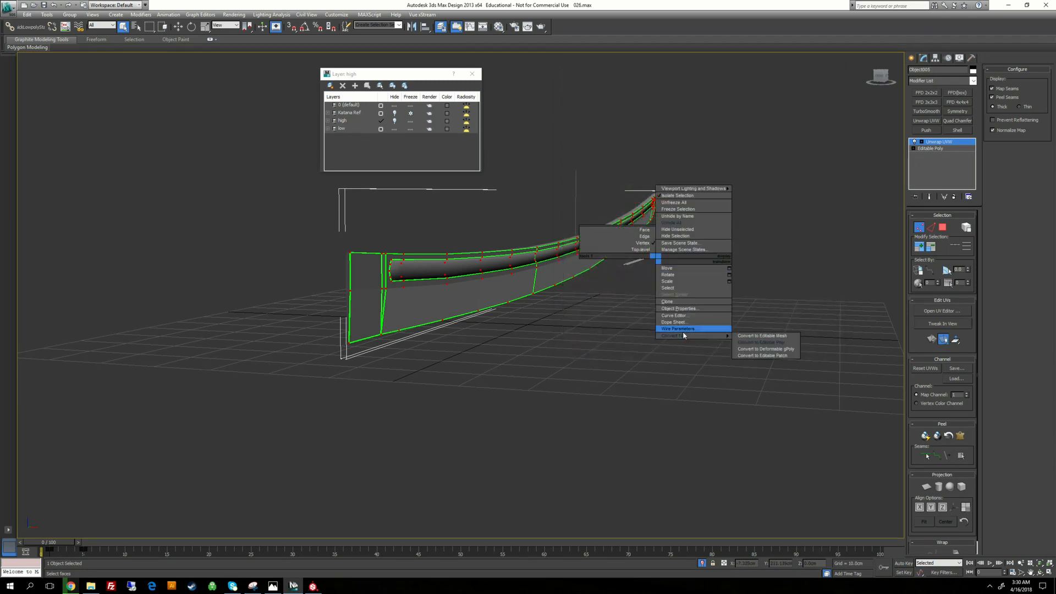
click(751, 342)
Attach the mirrored side to the original blade_low half using the attach list, and close the layer manager
alt+middle_drag(601, 271, 552, 256)
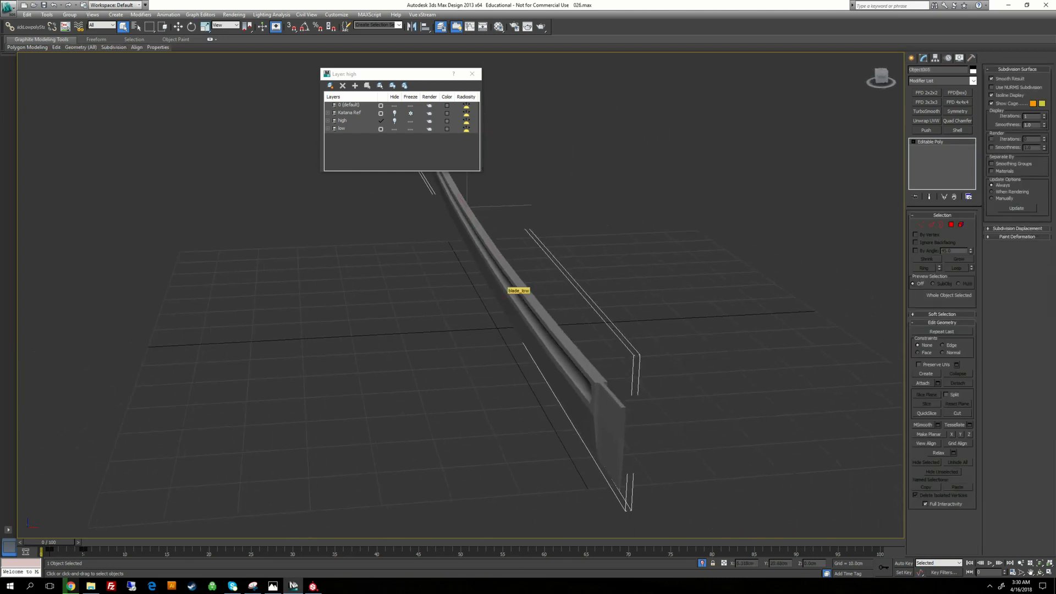
click(508, 281)
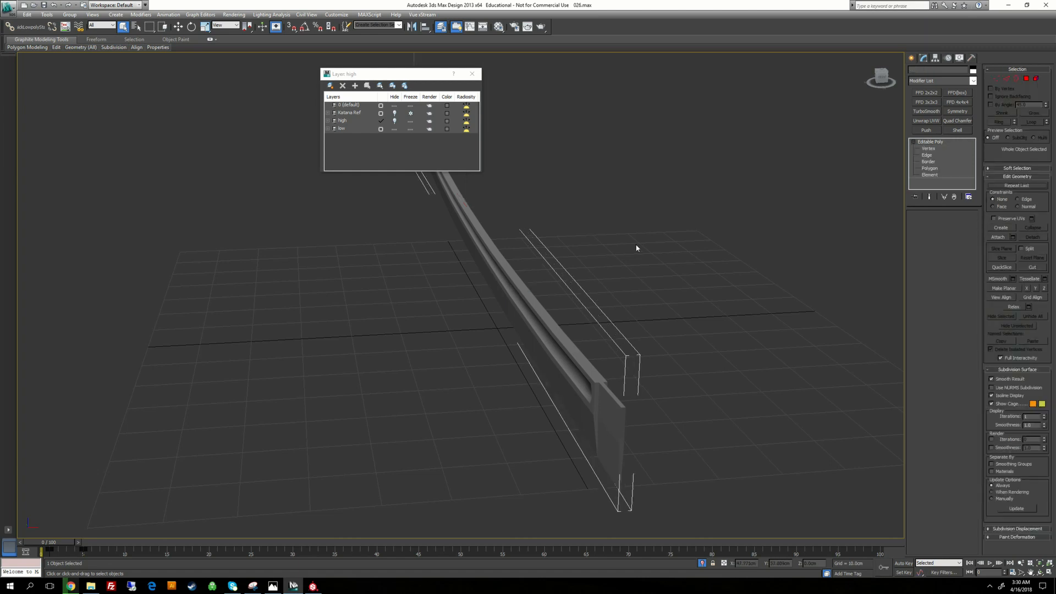
alt+middle_drag(593, 258, 538, 225)
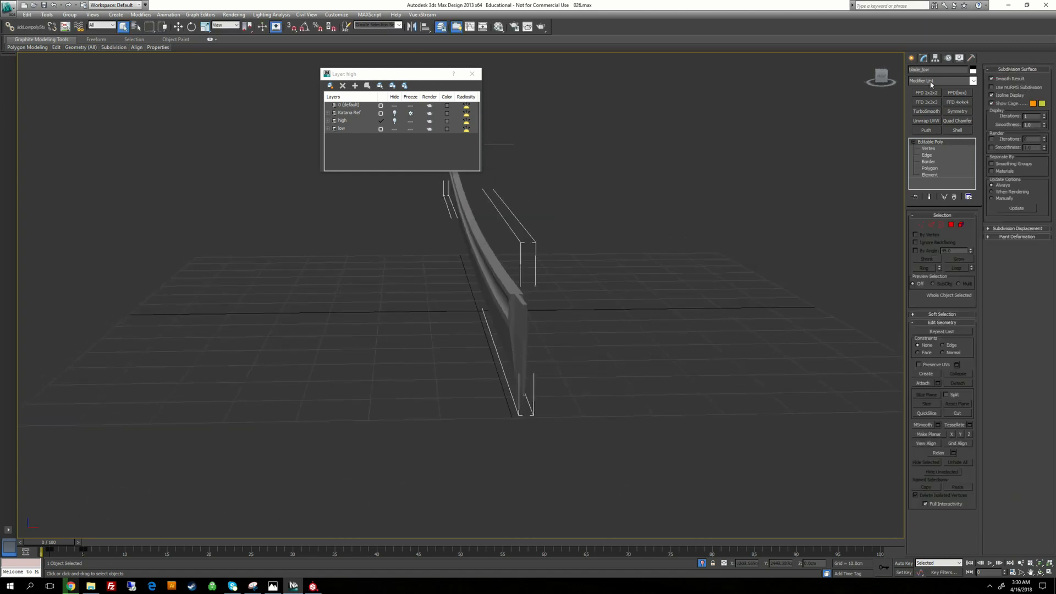
click(938, 382)
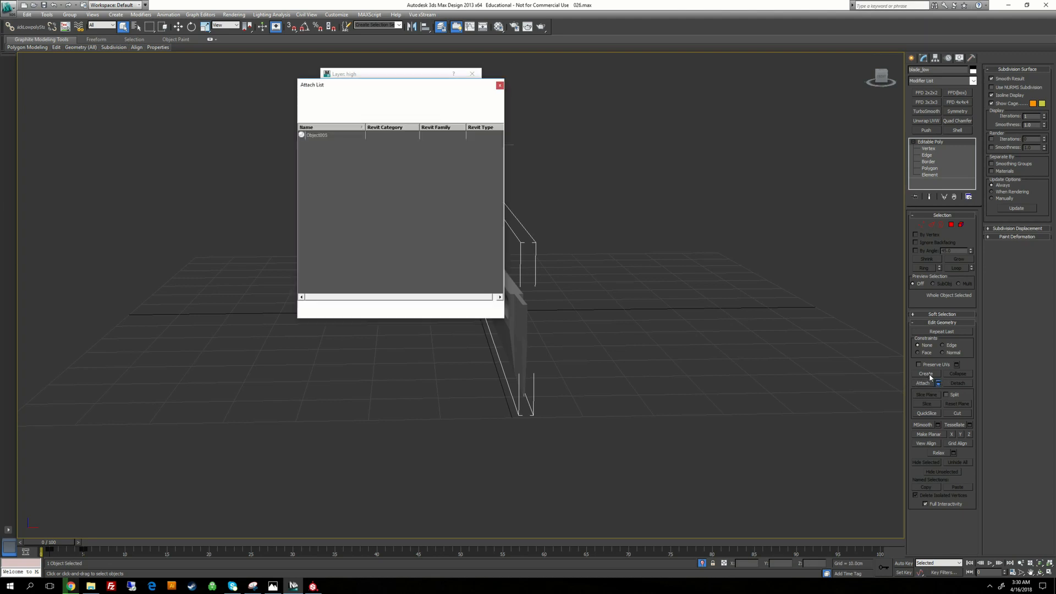
click(317, 135)
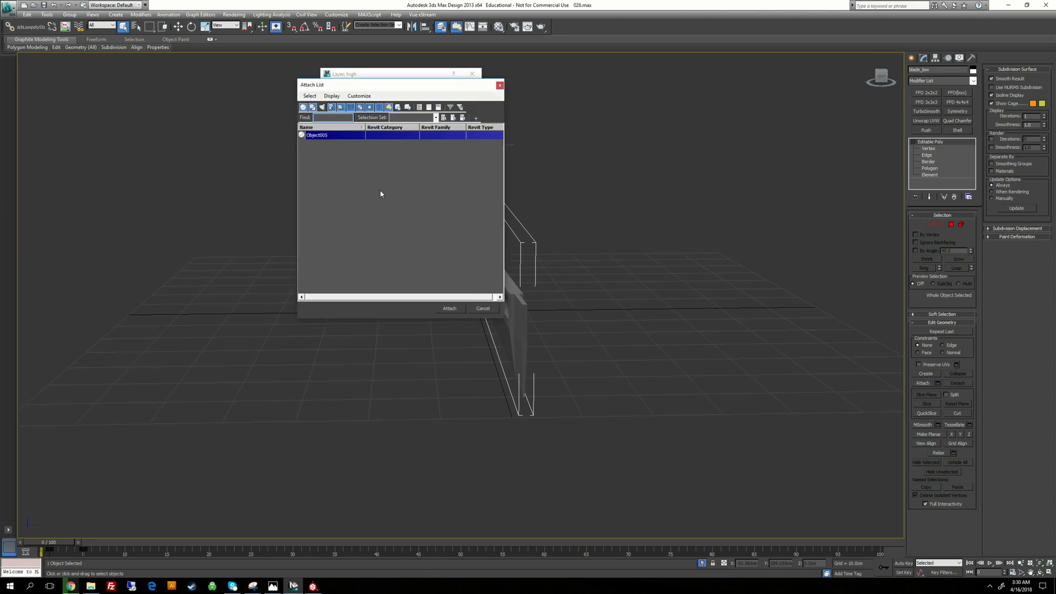
click(449, 308)
click(472, 74)
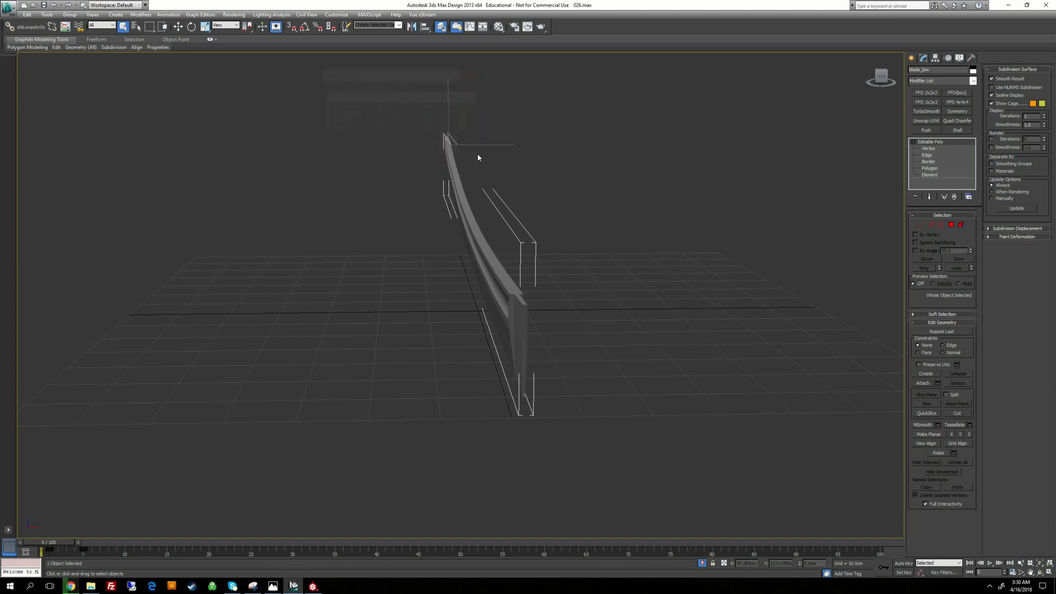
Select all vertices of the combined blade and weld the coincident ones along the seam with a small weld threshold
alt+middle_drag(478, 158, 721, 186)
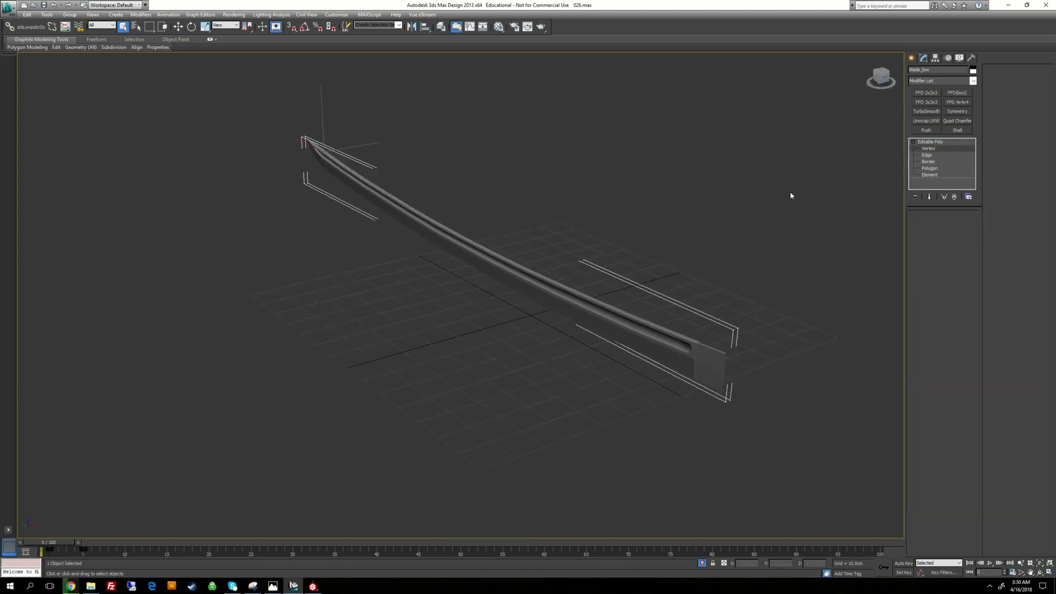
key(1)
scroll(374, 270, down, 3)
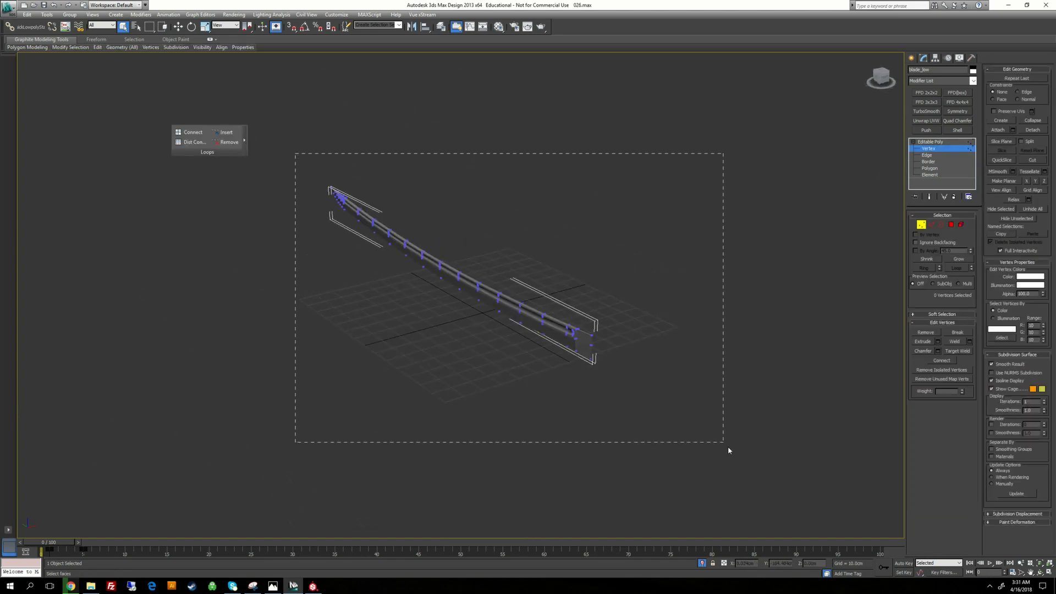
drag(728, 447, 728, 448)
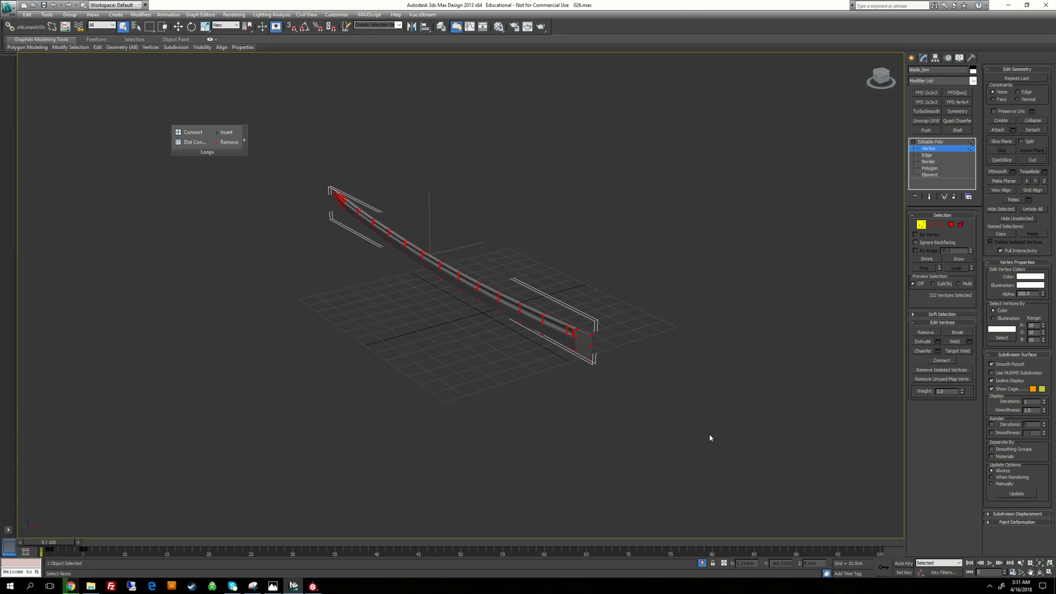
click(969, 341)
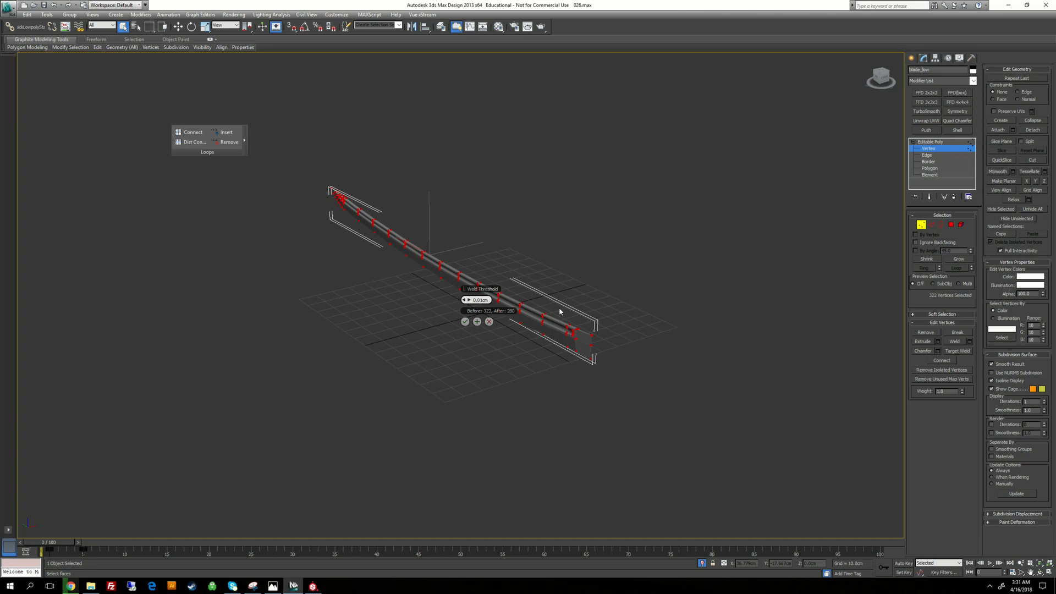
text(0)
scroll(598, 306, up, 3)
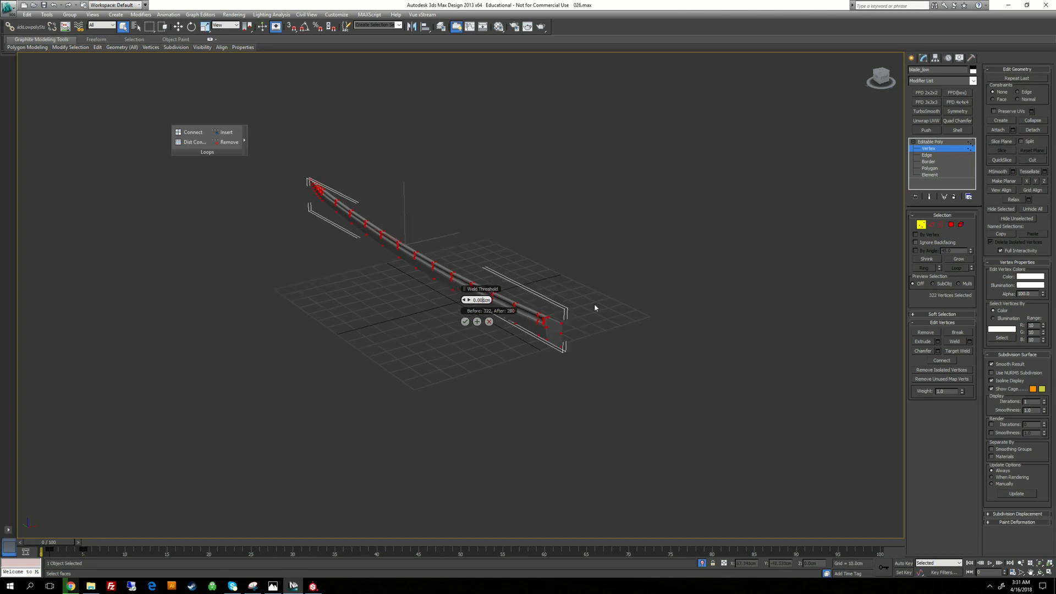
scroll(626, 369, up, 2)
text(1)
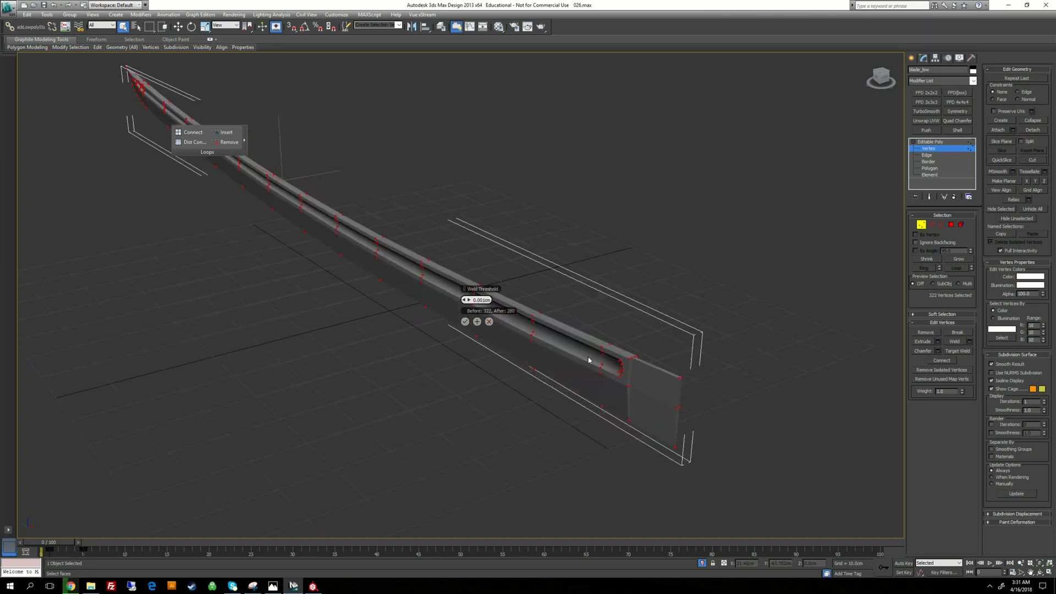
scroll(635, 352, up, 3)
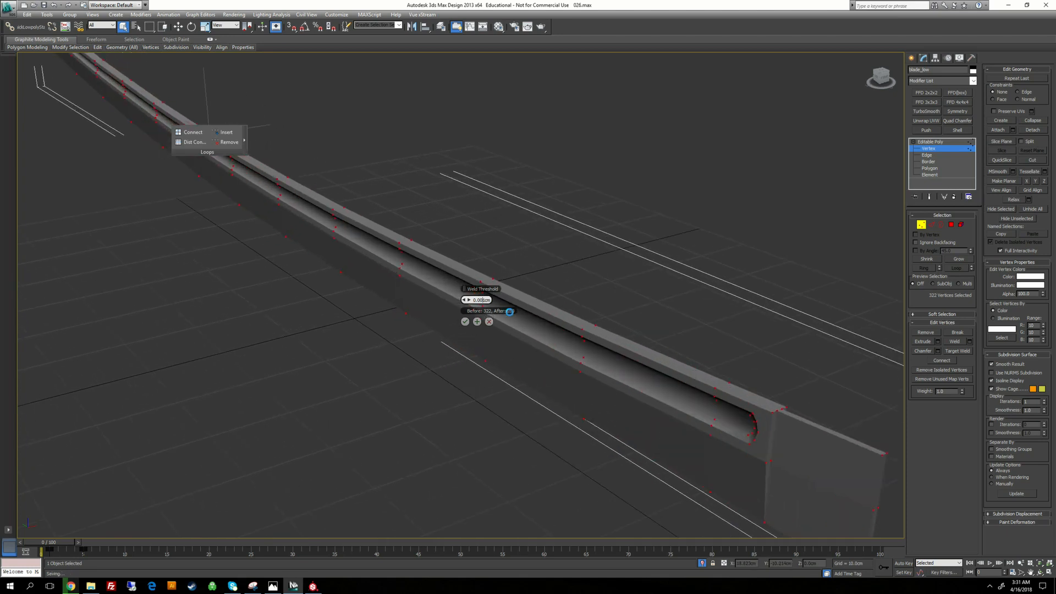
click(465, 321)
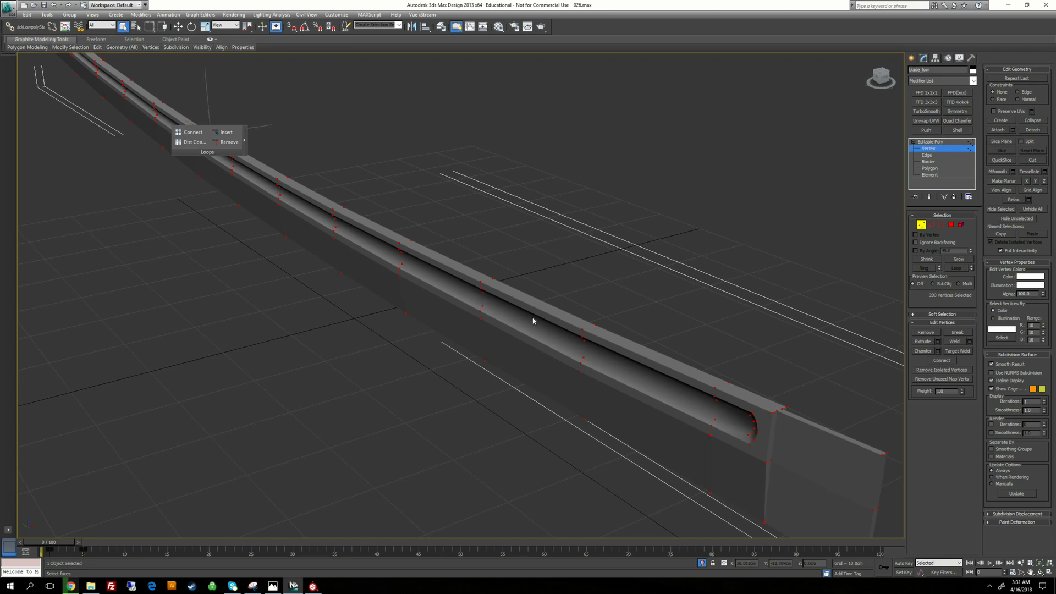
Select the whole blade as an element and examine the welded surface from both sides
scroll(541, 313, down, 5)
click(551, 262)
scroll(518, 292, up, 5)
click(947, 175)
key(ctrl+a)
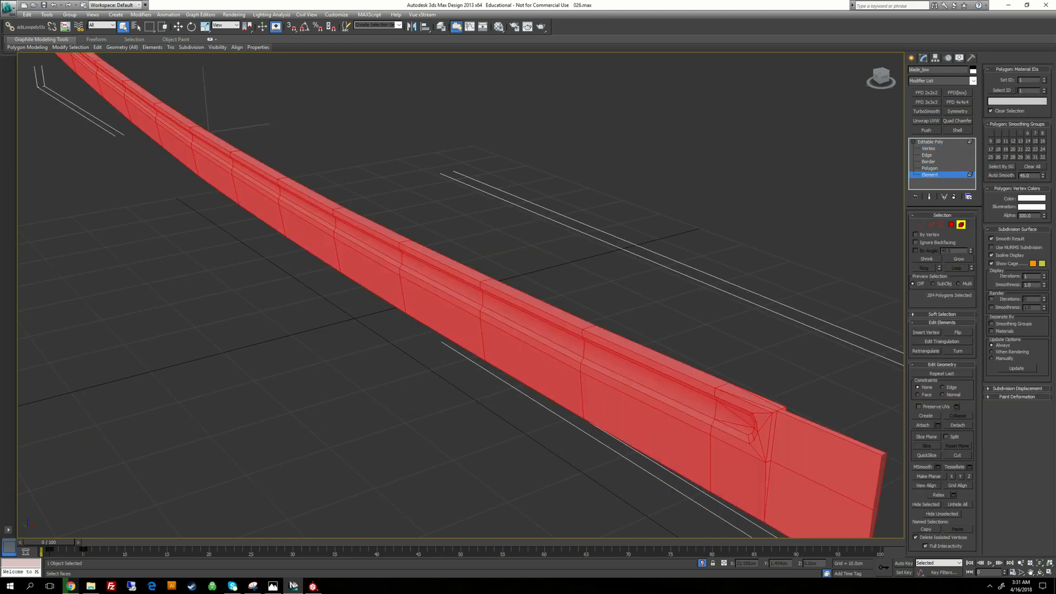
alt+middle_drag(385, 231, 264, 220)
click(384, 219)
click(344, 227)
click(430, 233)
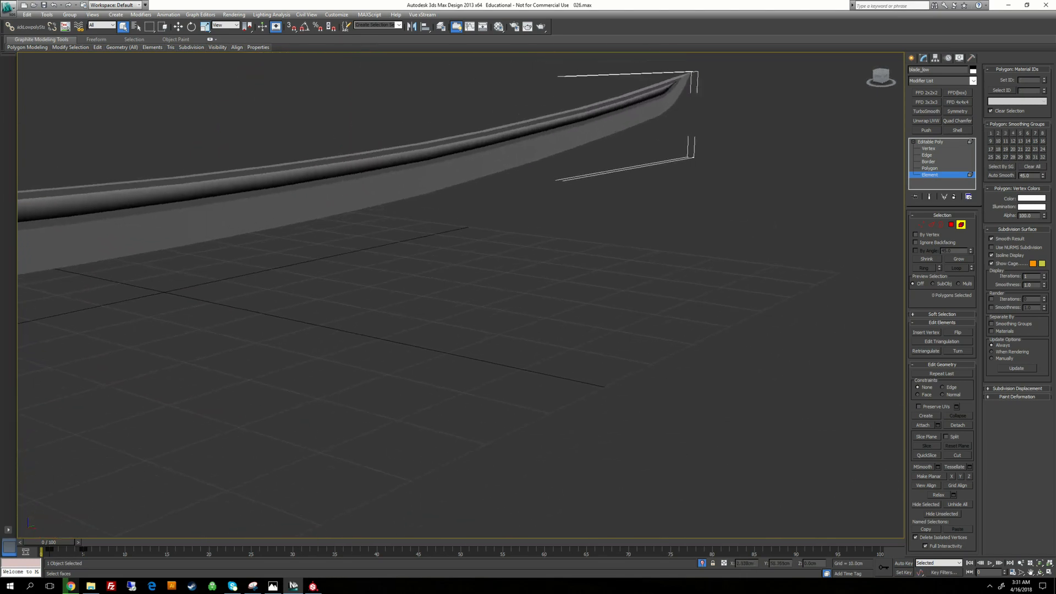
alt+middle_drag(472, 212, 585, 216)
scroll(585, 216, down, 4)
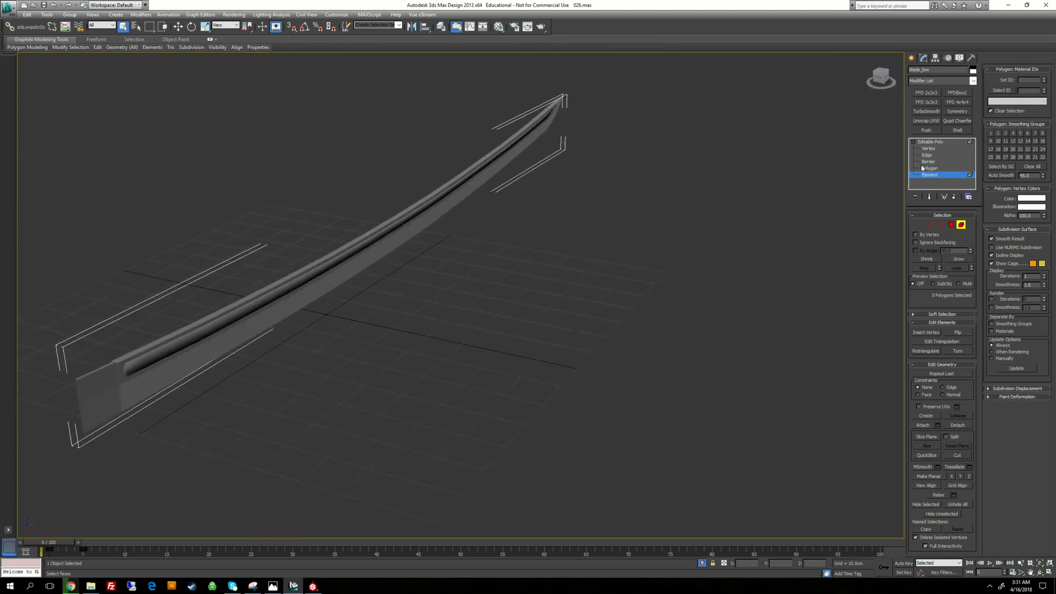
Select the blade's open borders and examine the base end and spine for unwelded gaps
click(939, 162)
scroll(456, 227, down, 2)
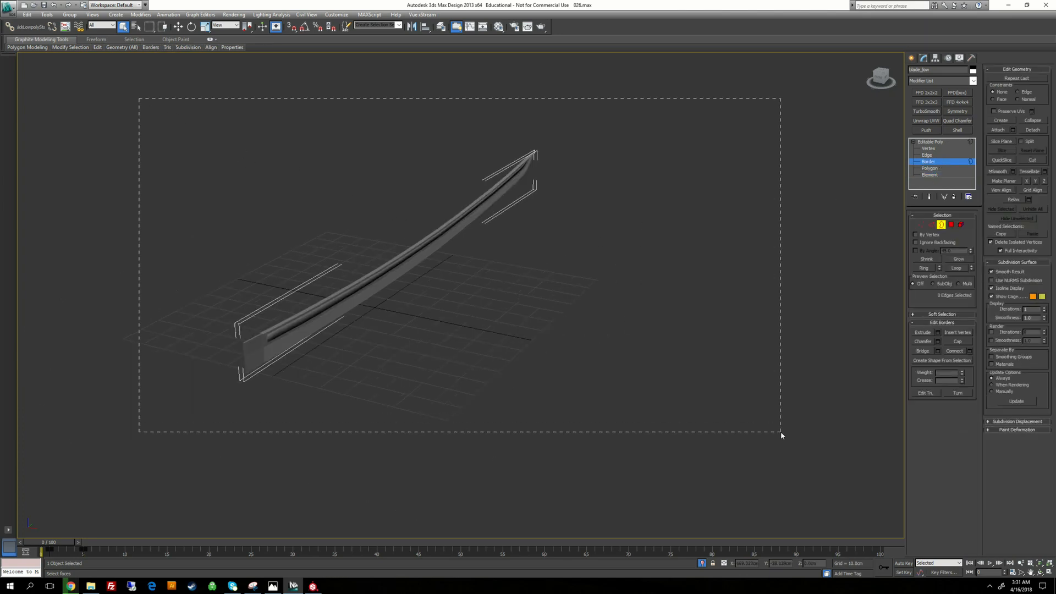
alt+middle_drag(165, 424, 178, 388)
middle_drag(179, 387, 289, 359)
scroll(289, 358, up, 5)
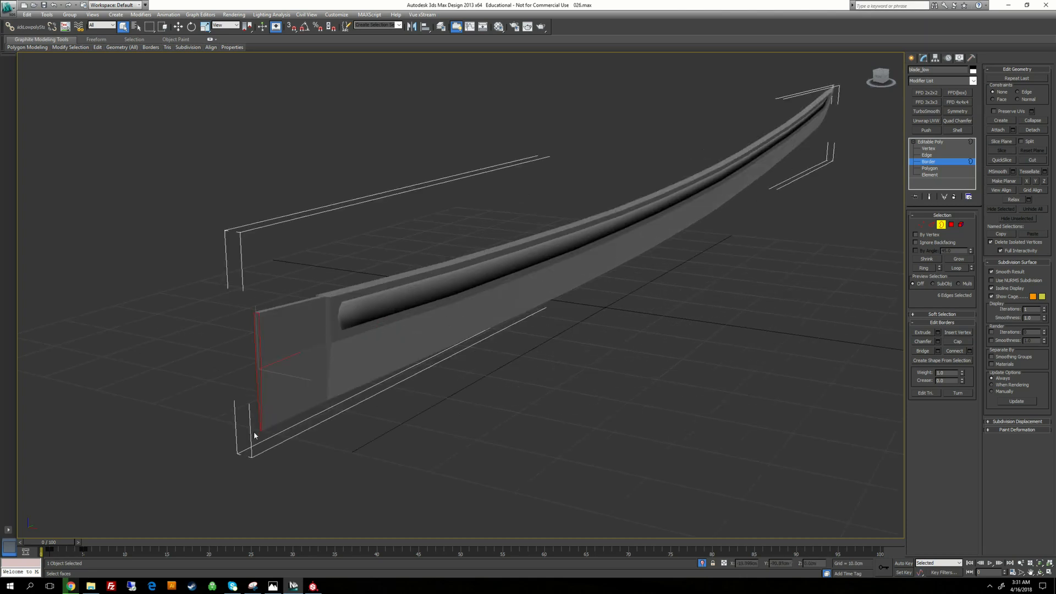
scroll(520, 284, down, 4)
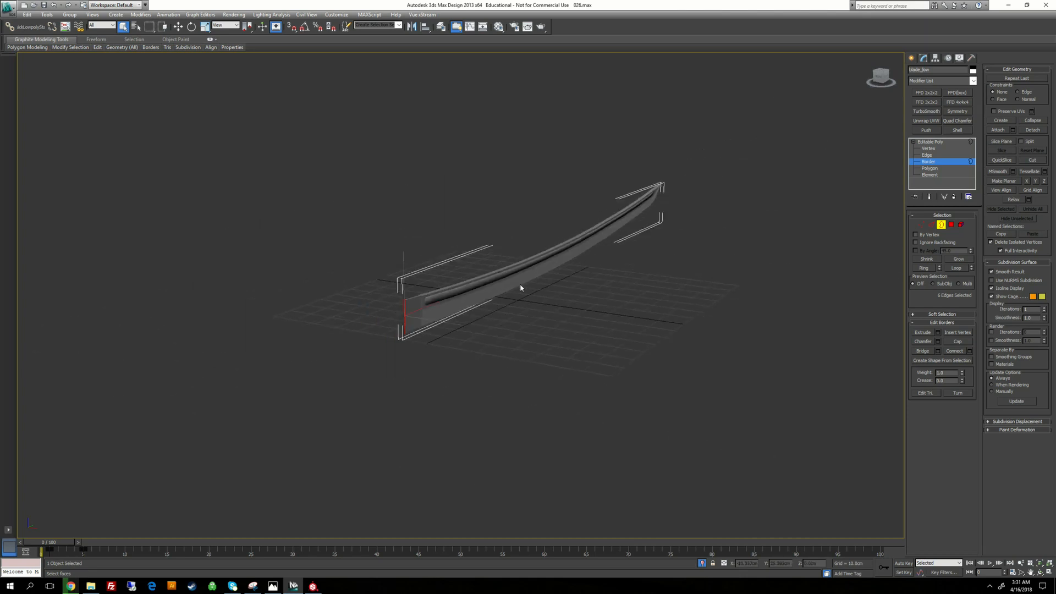
alt+middle_drag(520, 284, 443, 374)
scroll(444, 325, up, 4)
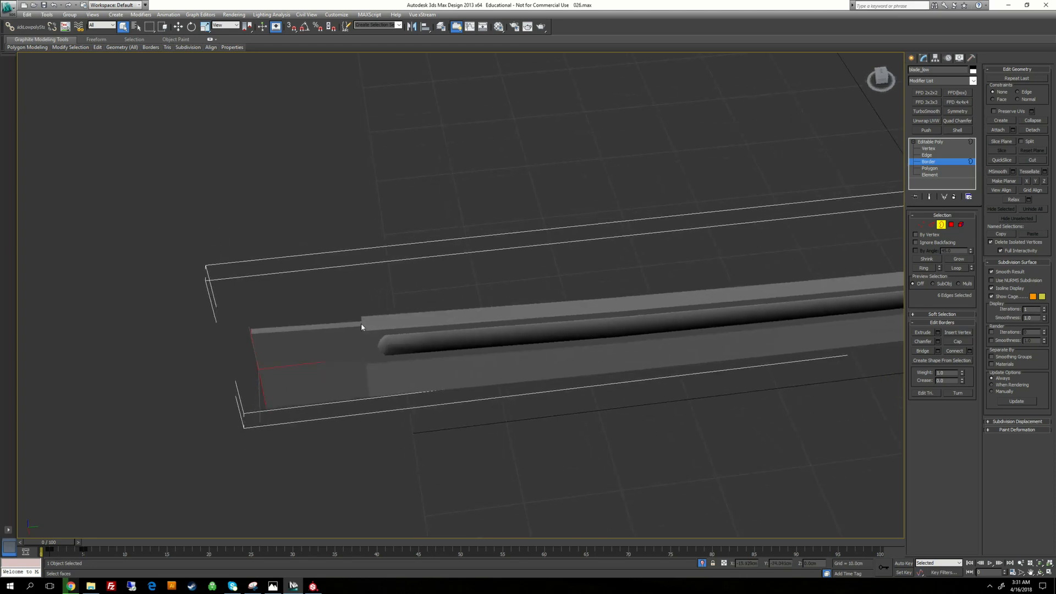
alt+middle_drag(363, 332, 550, 328)
scroll(424, 341, down, 5)
middle_drag(300, 293, 488, 302)
click(410, 271)
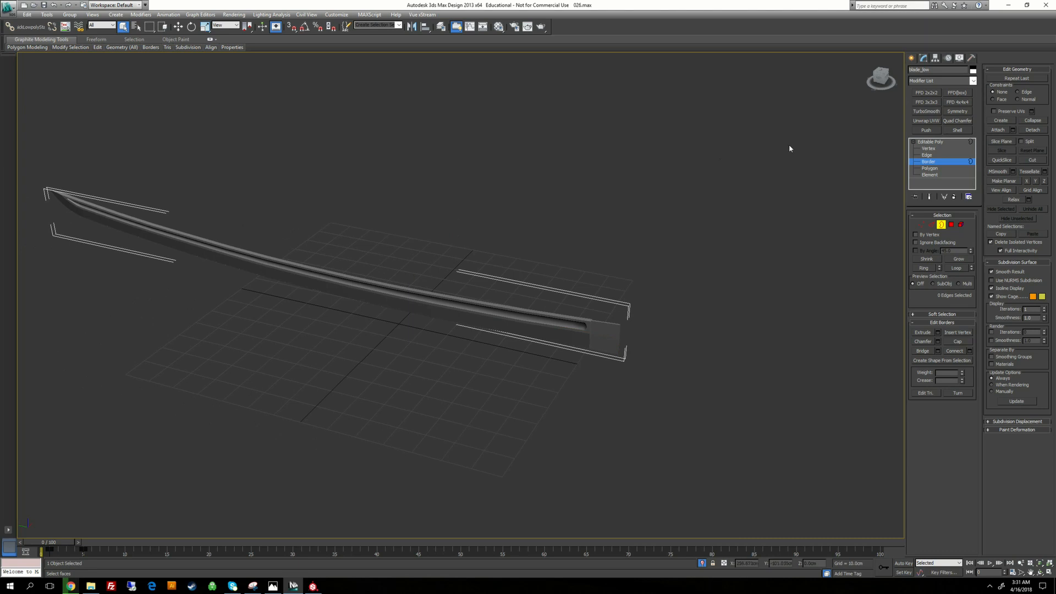
Leave border editing and end the blade's isolation to show the full katana
click(930, 142)
right_click(491, 202)
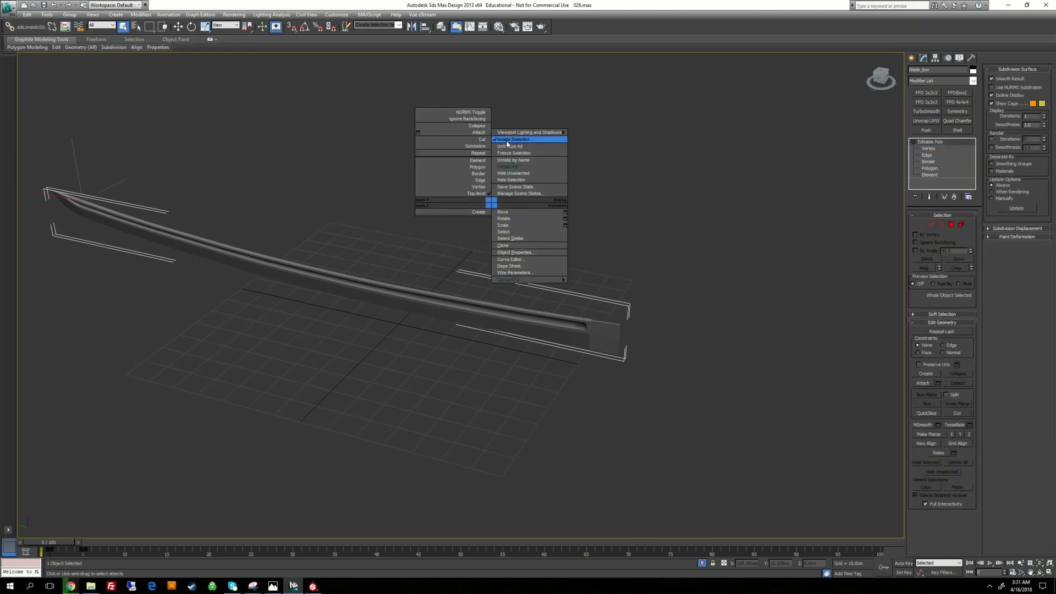
click(511, 140)
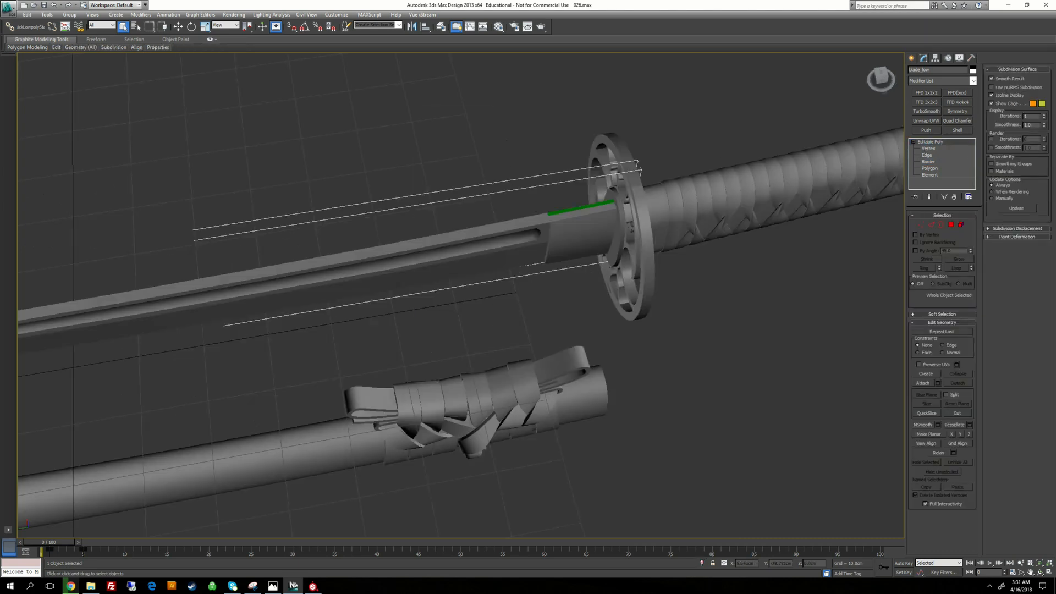
middle_drag(819, 103, 768, 170)
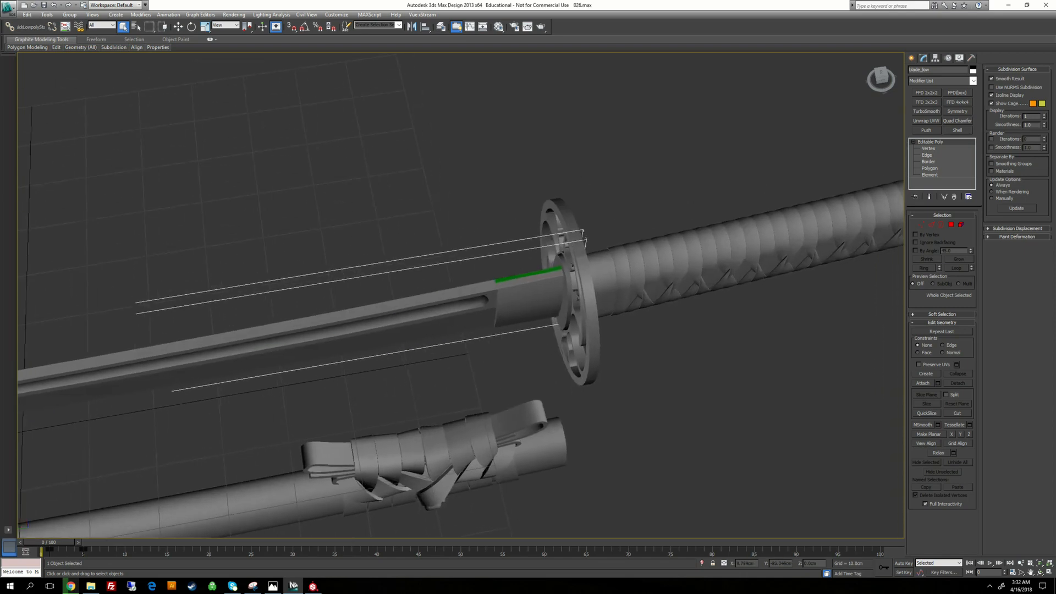
Select the green piece and the adjoining collar at the blade's base, and isolate these two objects
click(514, 277)
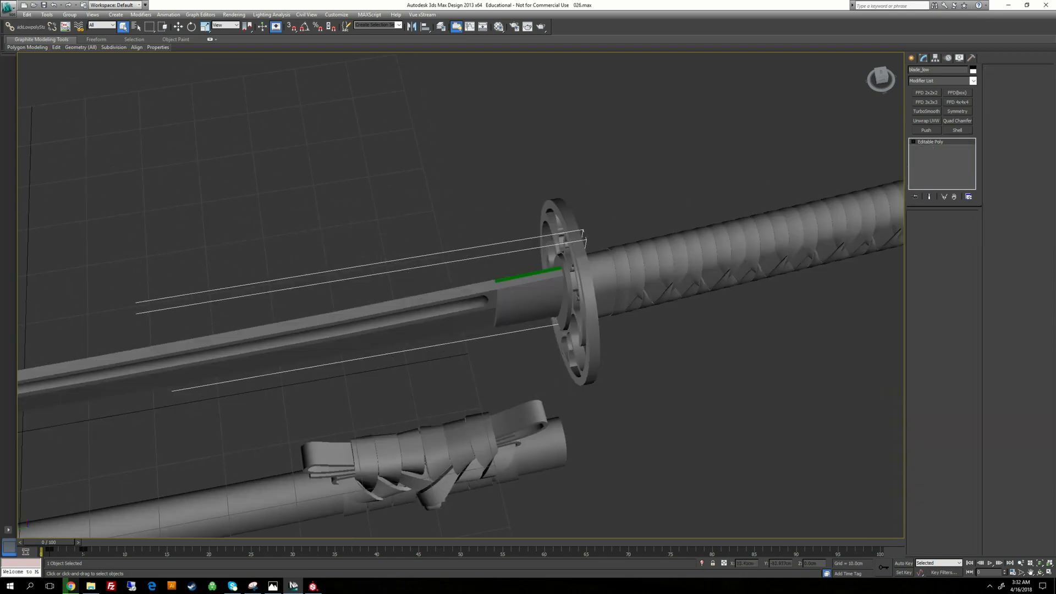
ctrl+click(500, 314)
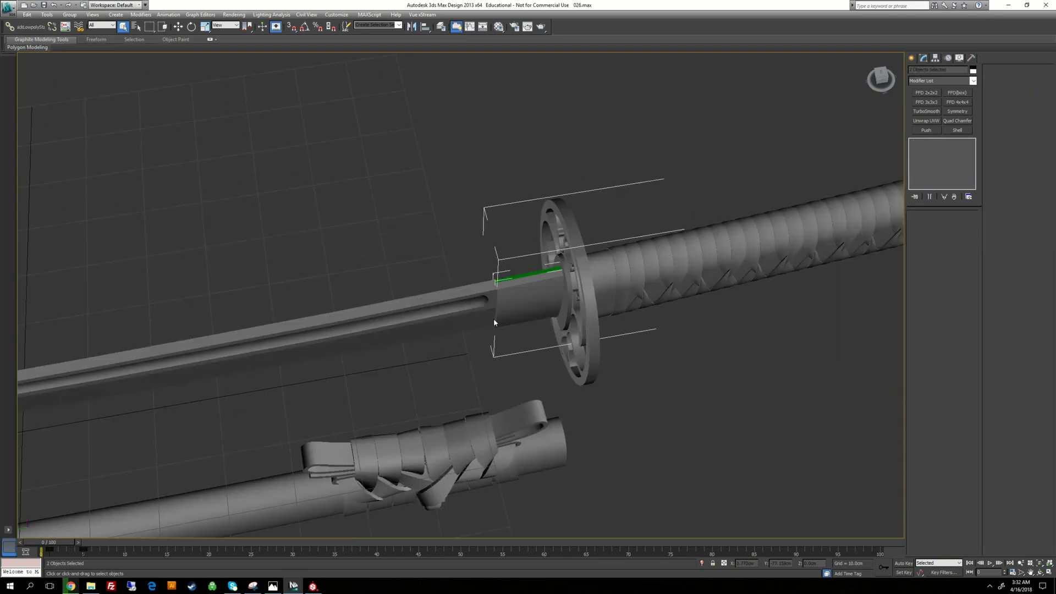
click(702, 563)
click(347, 391)
scroll(346, 390, up, 5)
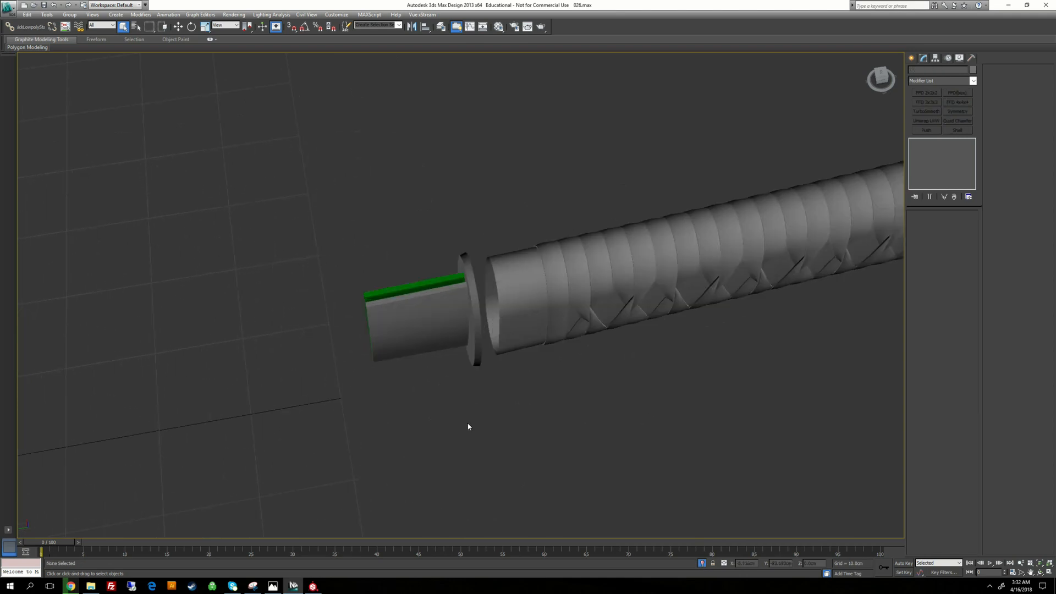
Detach the blade-side collar element from the guard trim as a separate object, with Detach As Clone turned off
click(443, 333)
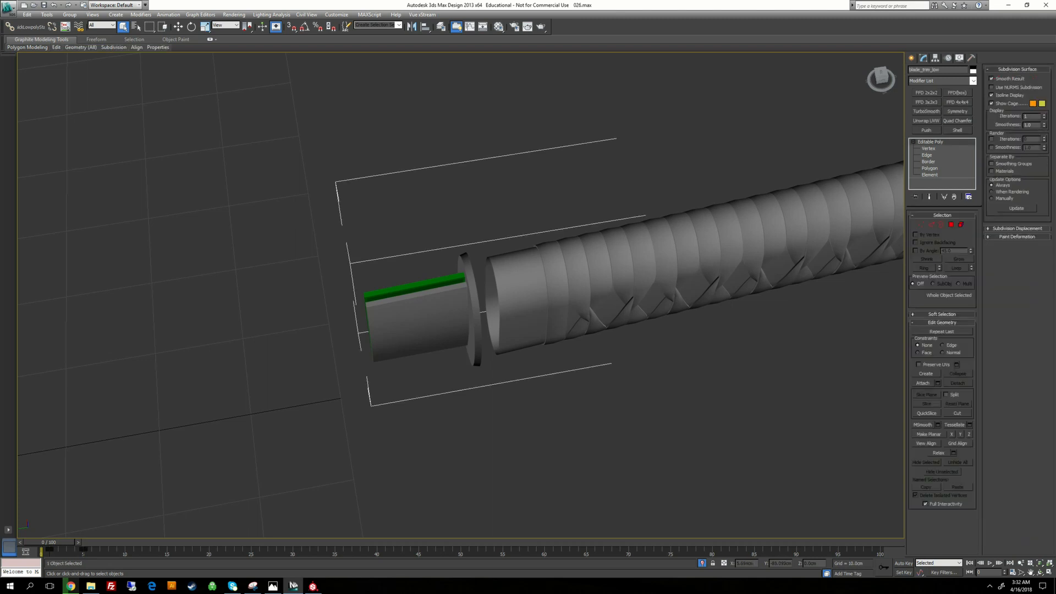
scroll(466, 300, down, 2)
click(929, 175)
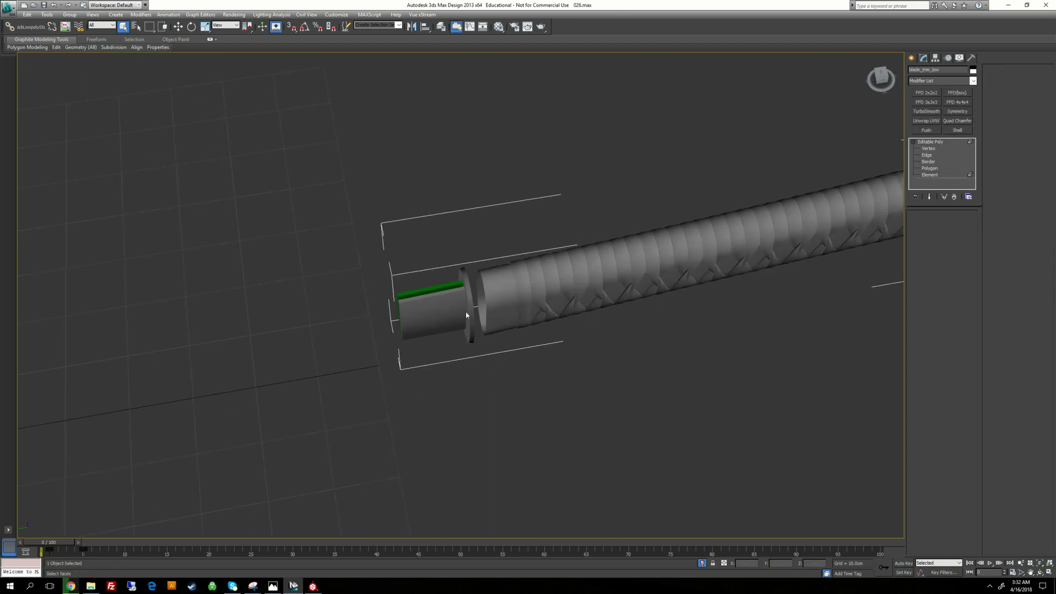
click(432, 310)
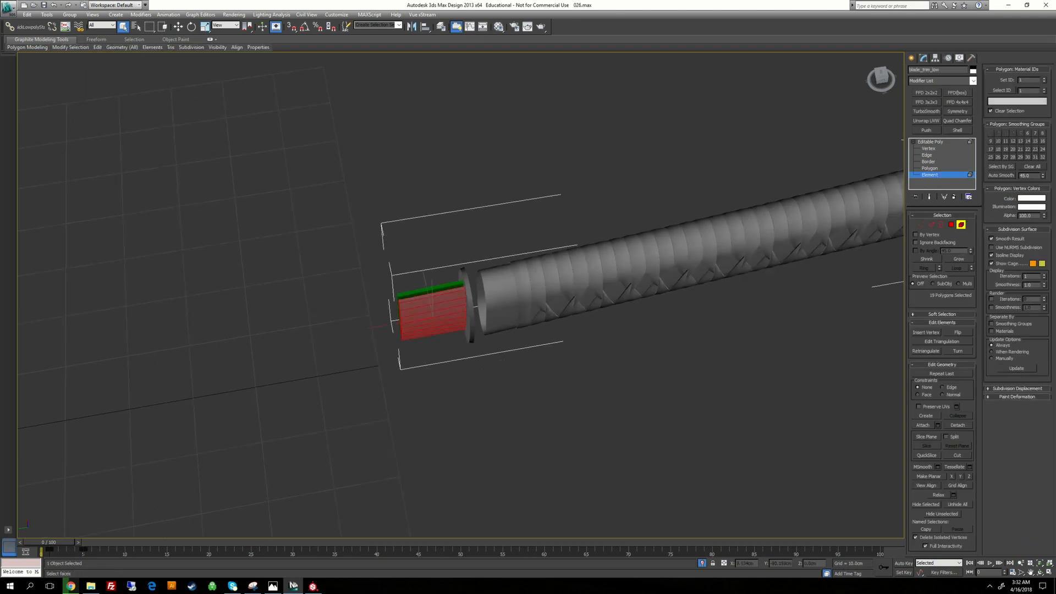
click(957, 425)
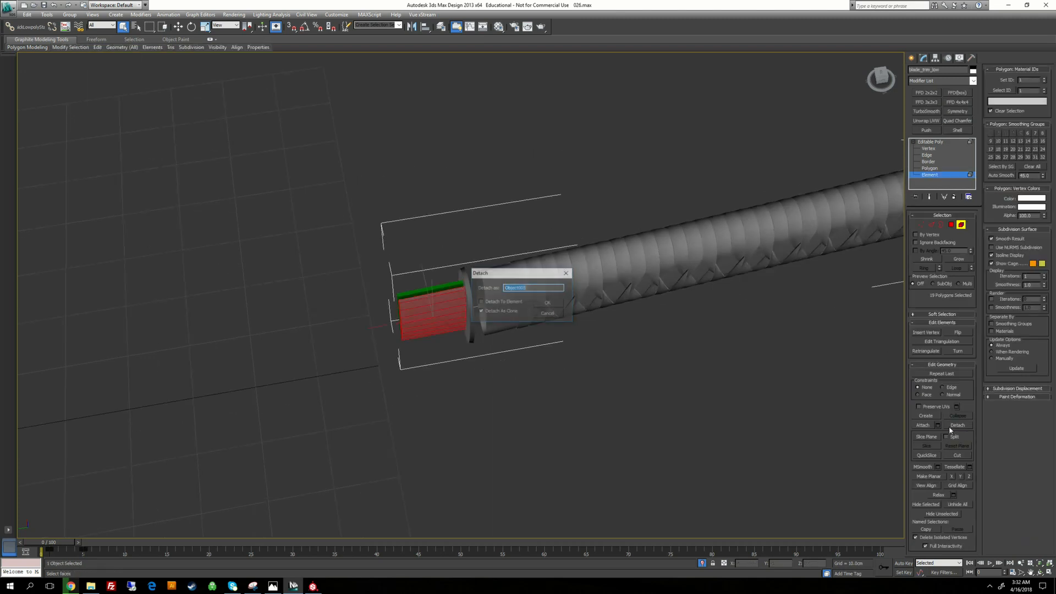
click(482, 311)
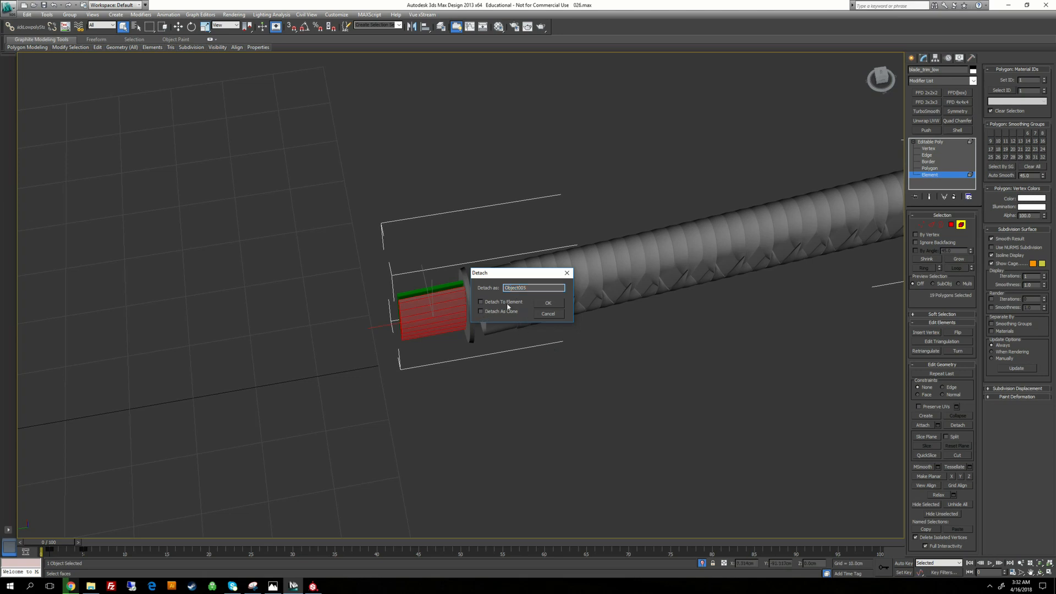
click(550, 301)
click(940, 148)
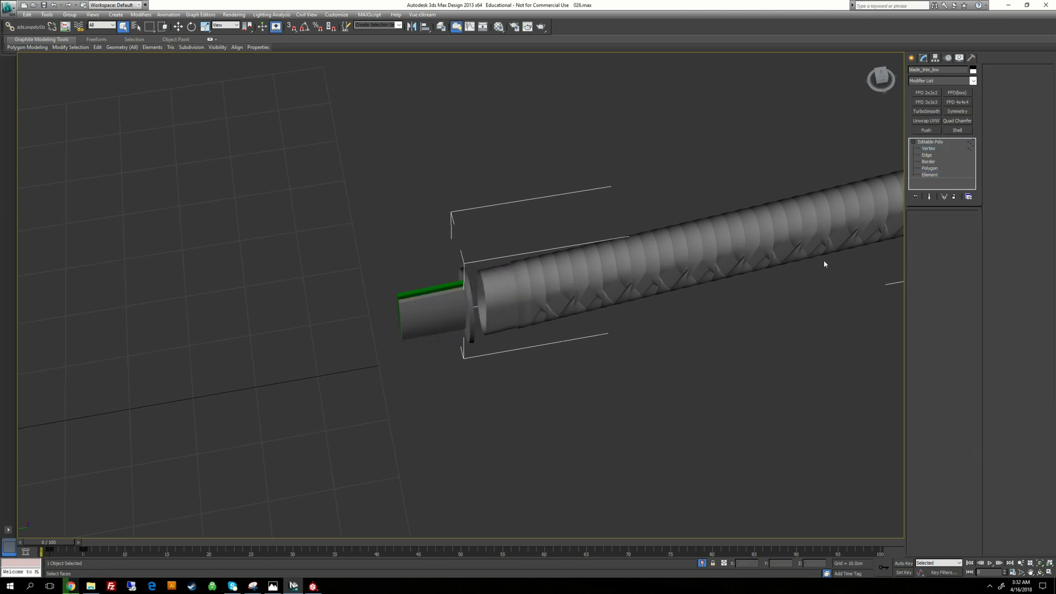
click(938, 143)
Select both collar halves at the blade's base and end their isolation to show the full katana
click(769, 361)
drag(406, 275, 426, 325)
click(701, 563)
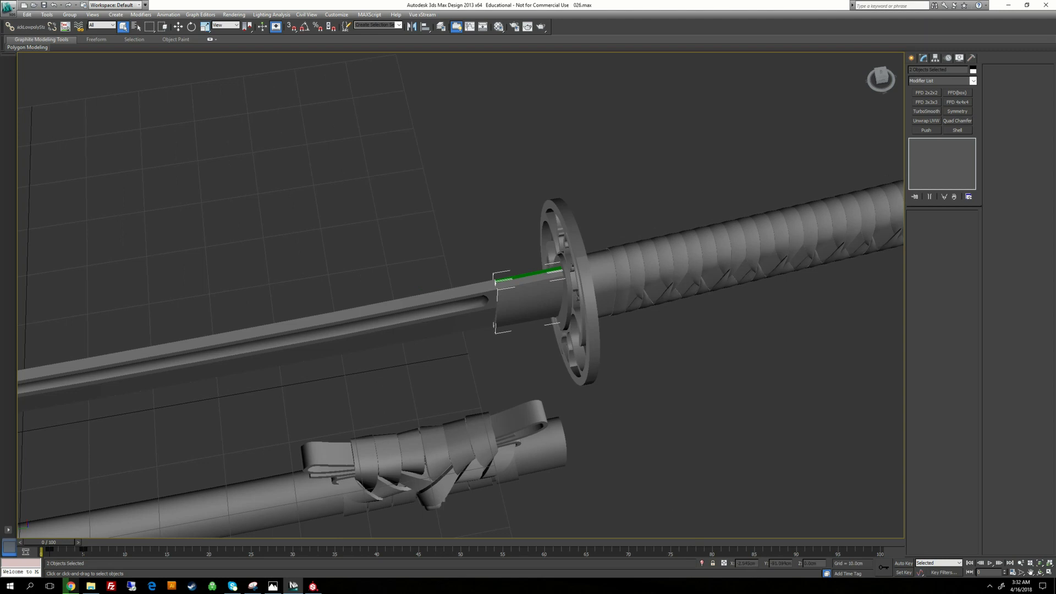
alt+middle_drag(701, 342, 698, 309)
click(679, 341)
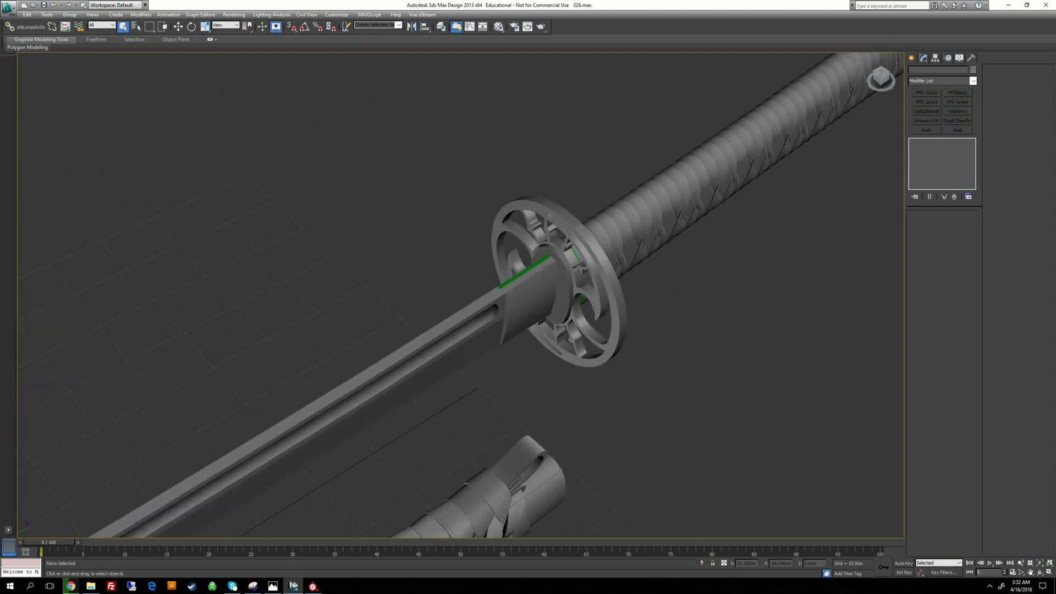
scroll(679, 341, up, 1)
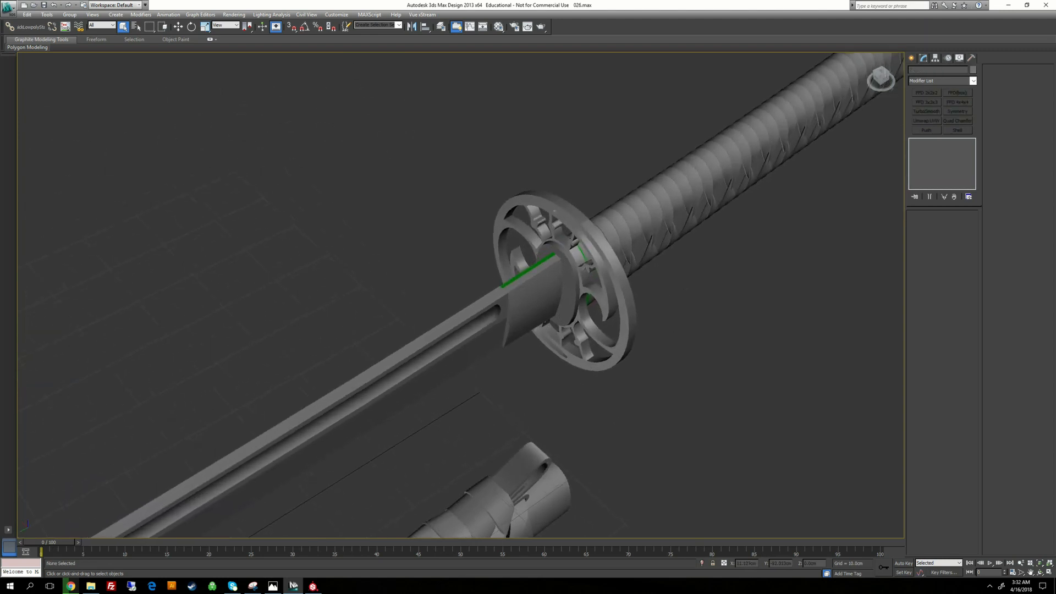
scroll(510, 243, down, 3)
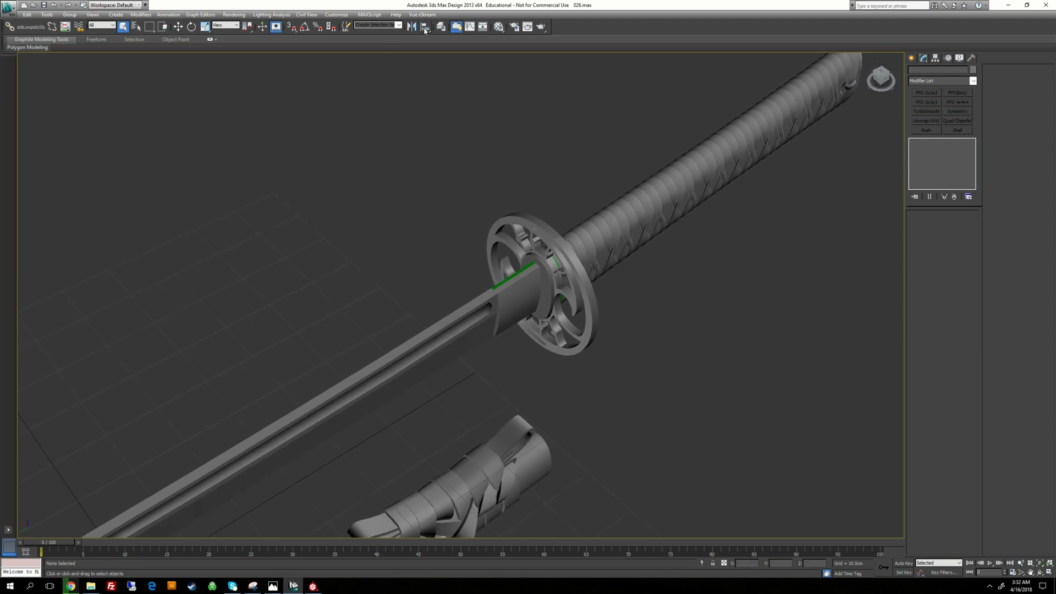
Hide the low layer, show the high layer, and copy the name of the high-poly blade trim
click(441, 27)
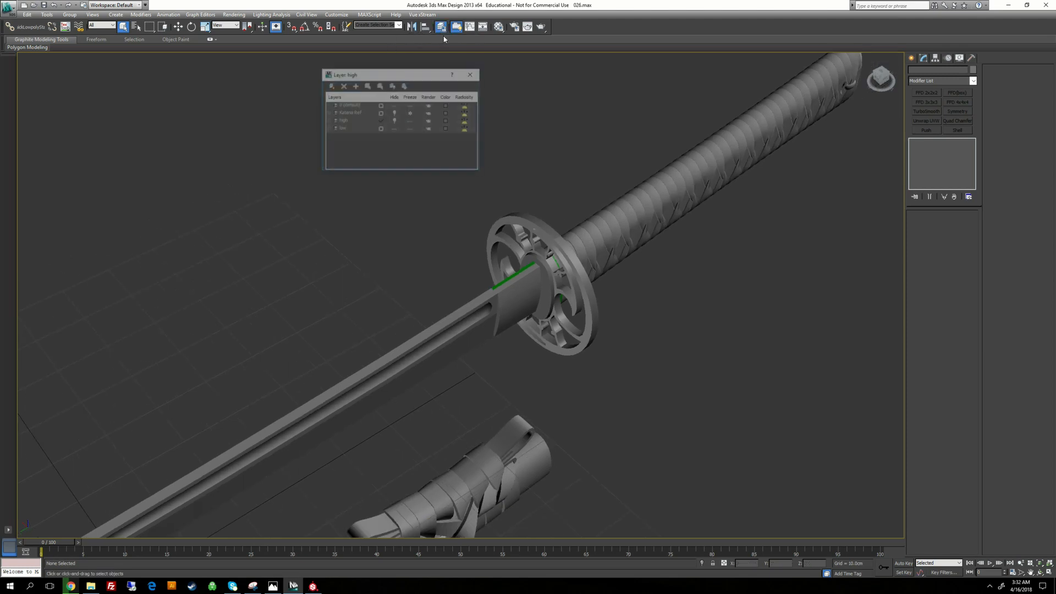
click(393, 129)
click(393, 122)
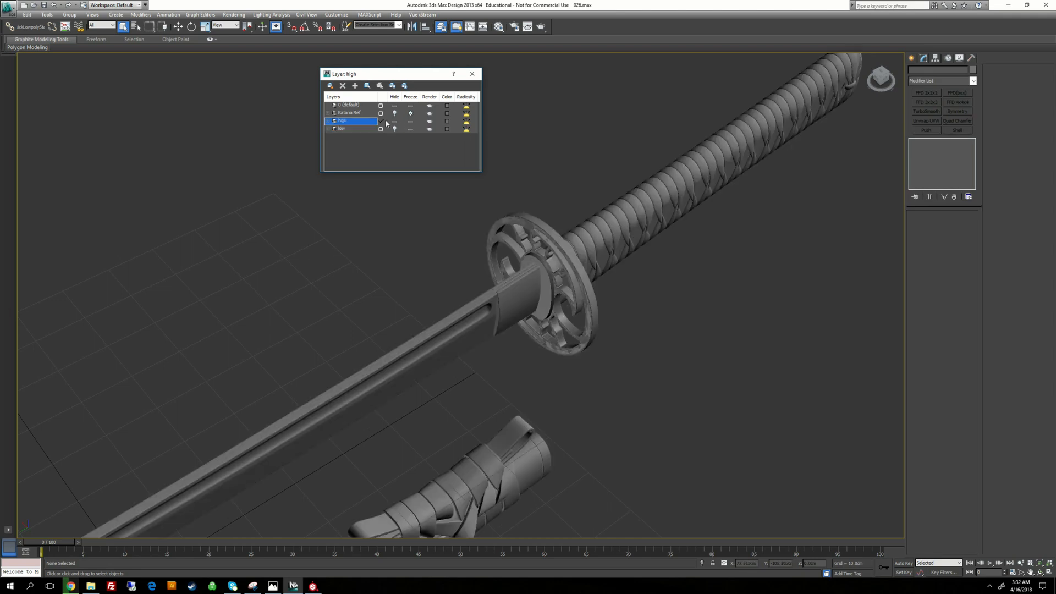
click(520, 304)
scroll(520, 303, up, 1)
drag(944, 69, 880, 69)
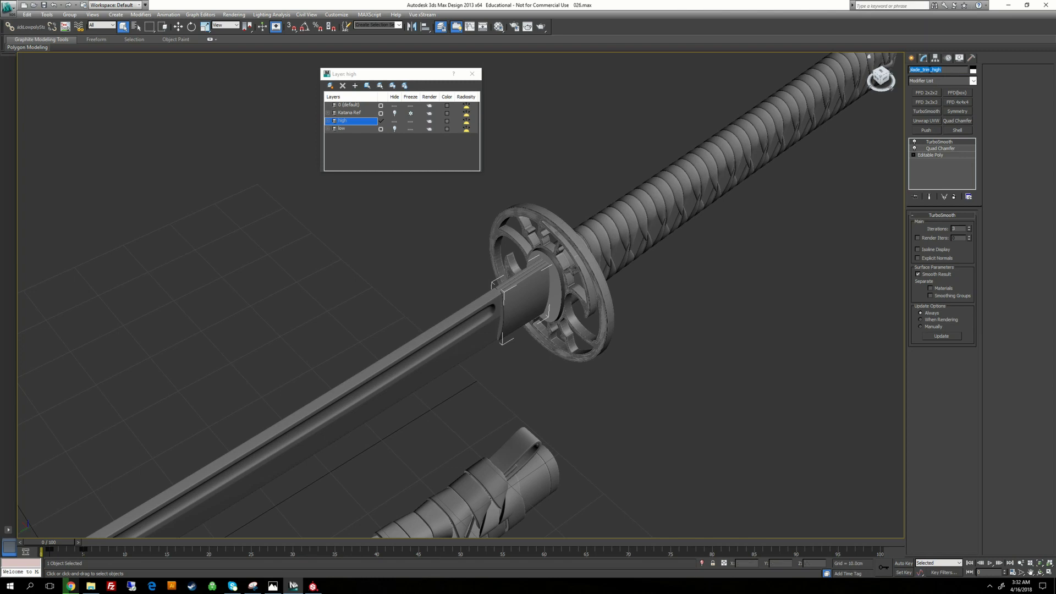
right_click(928, 68)
click(947, 95)
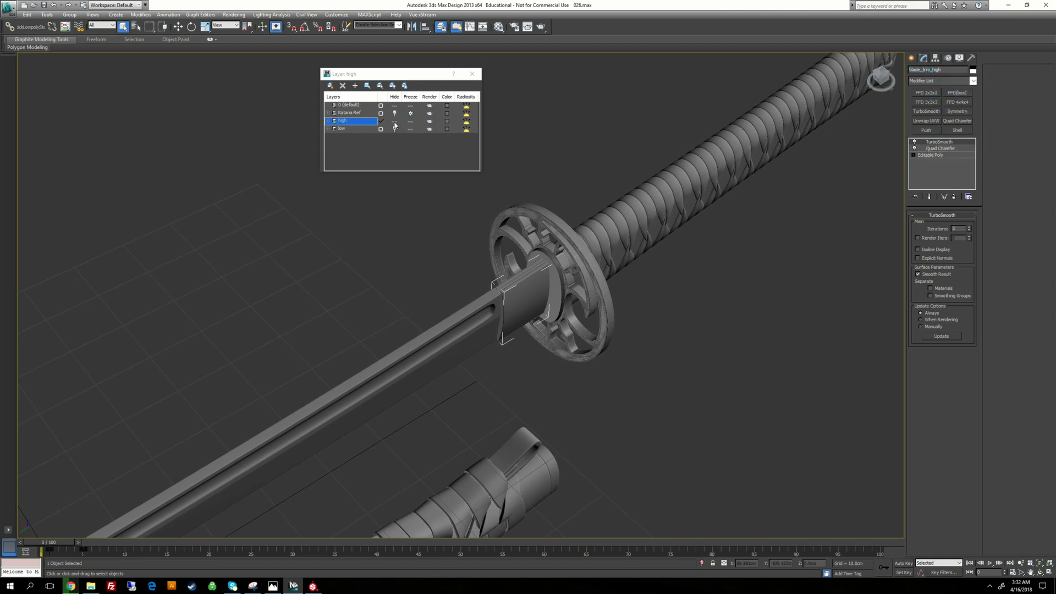
Switch visibility back to the low layer and rename the detached collar half blade_trim_low
click(394, 121)
click(395, 129)
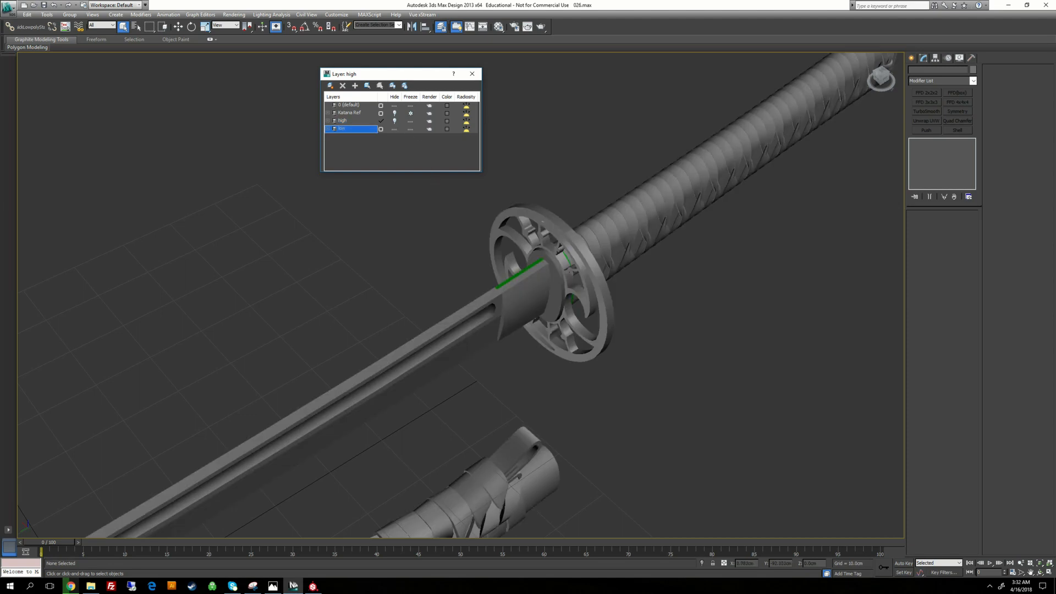
click(514, 311)
scroll(805, 203, up, 1)
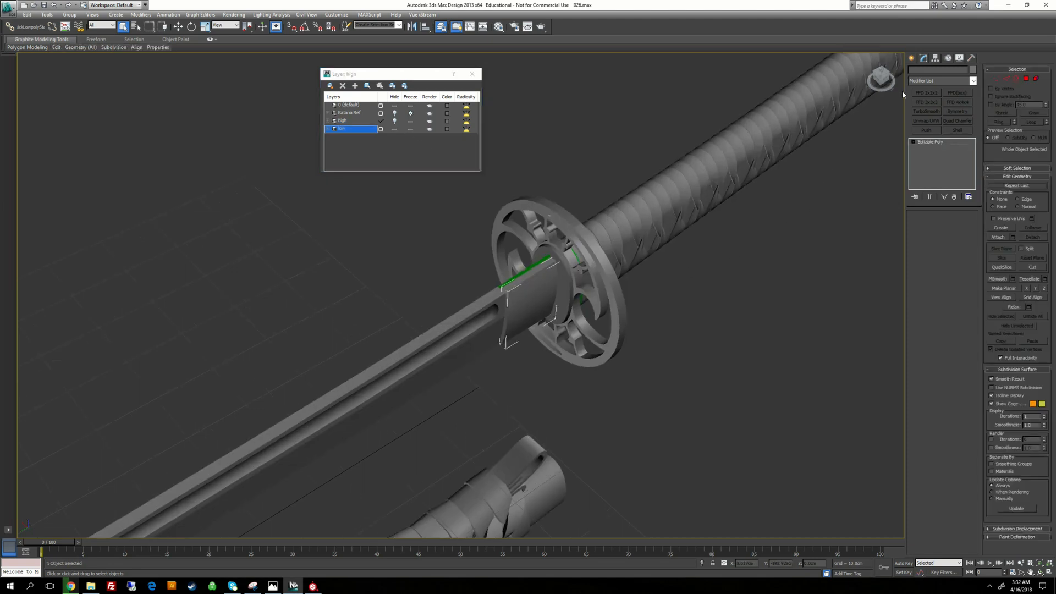
drag(955, 70, 892, 70)
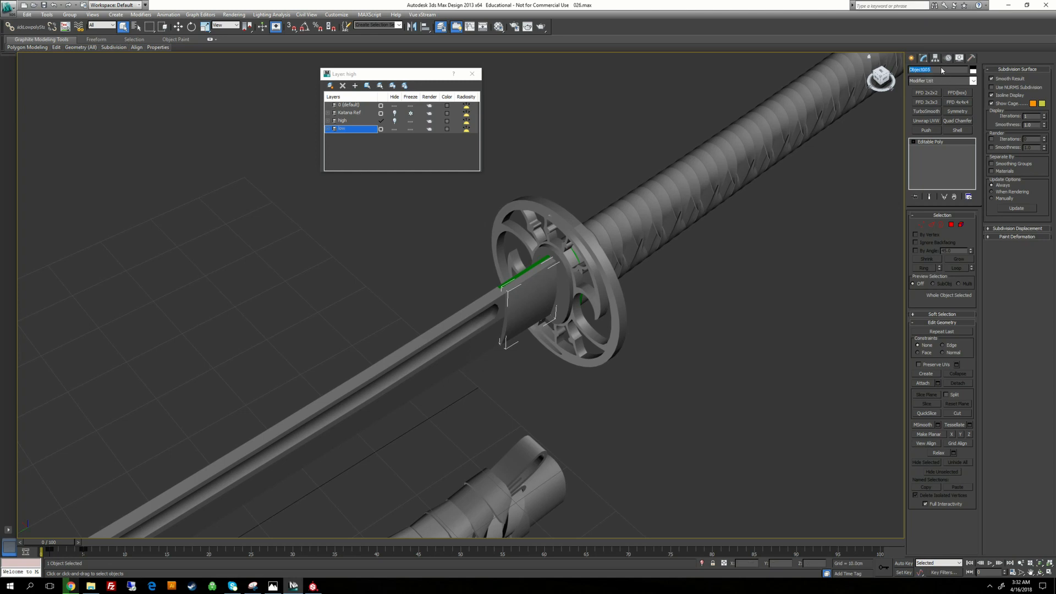
key(ctrl+v)
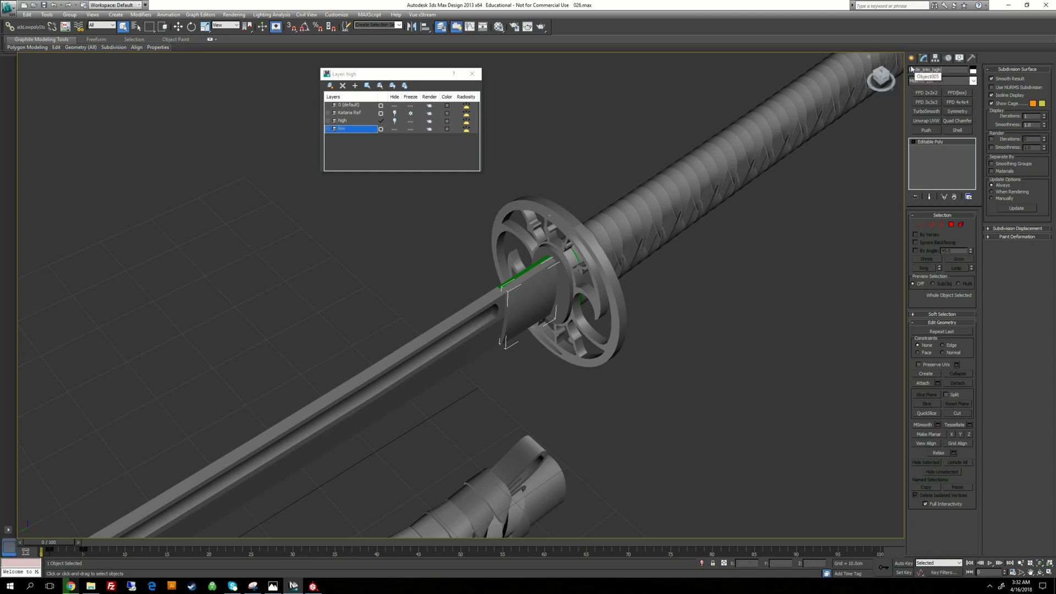
drag(941, 70, 933, 70)
click(749, 233)
Isolate the two blade trim halves and delete the green one
scroll(531, 279, up, 1)
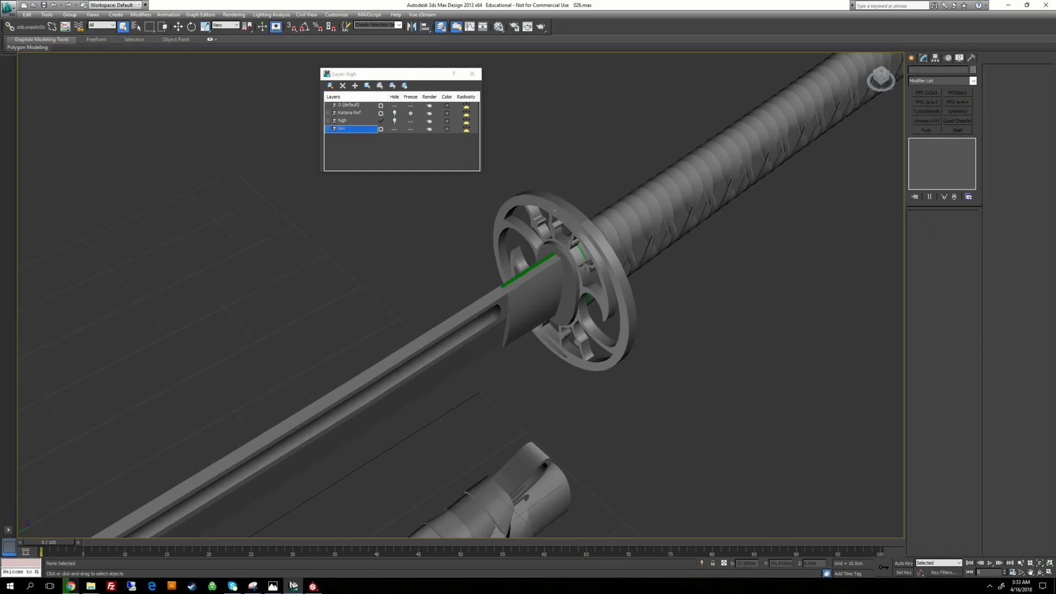
click(531, 280)
key(alt+q)
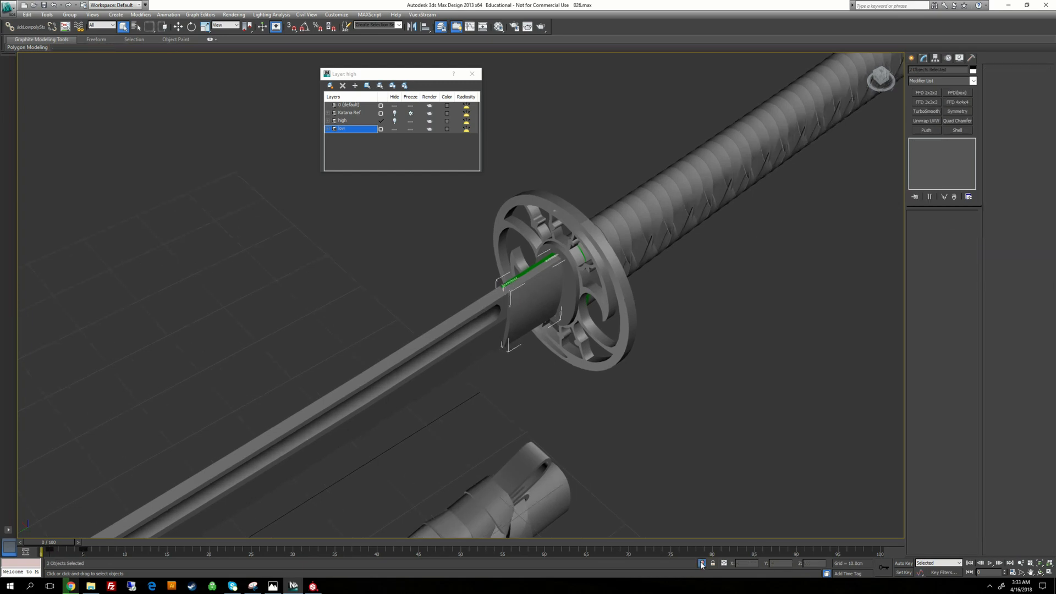
alt+middle_drag(612, 276, 634, 275)
scroll(634, 276, down, 5)
click(634, 276)
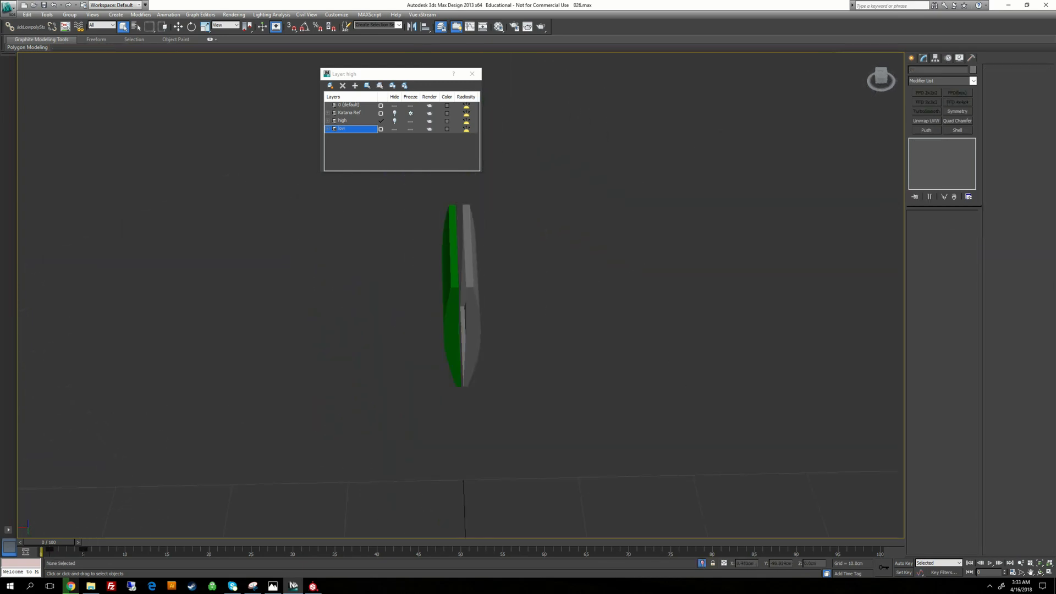
click(453, 297)
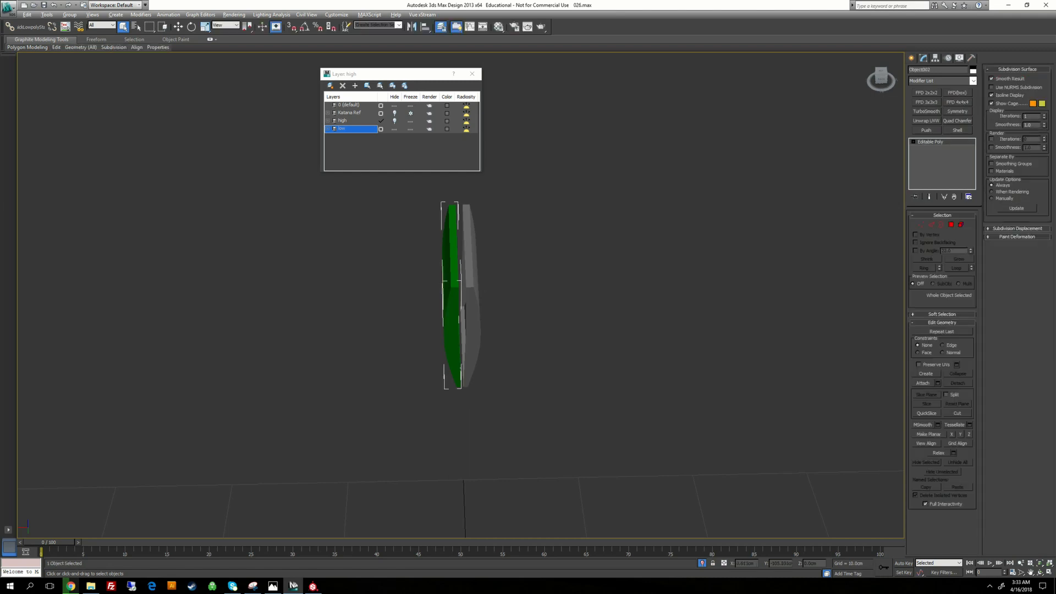
alt+middle_drag(454, 297, 462, 294)
key(Delete)
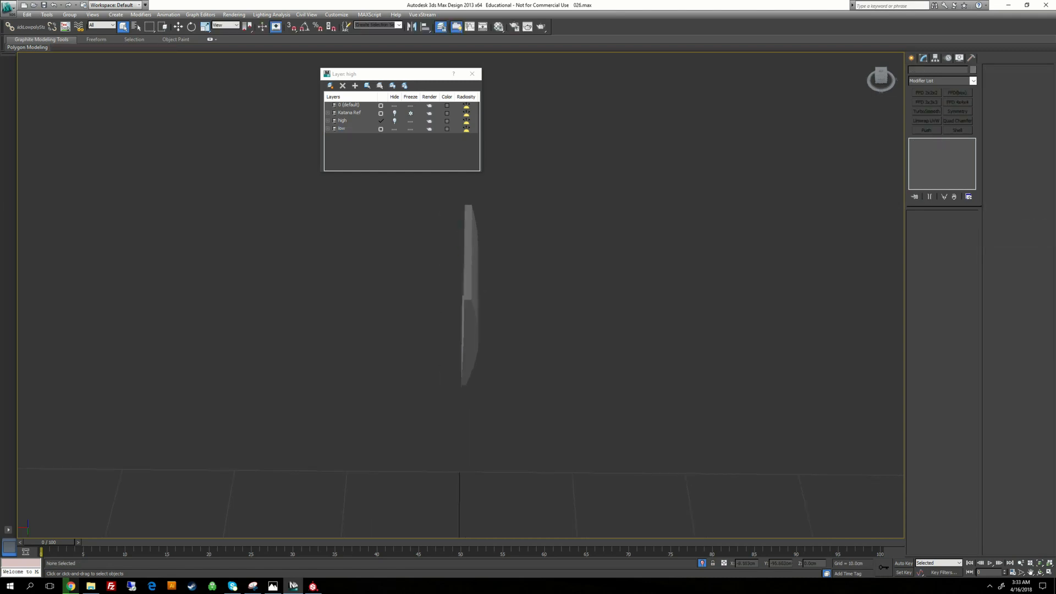
Center the remaining trim half's pivot on the object and set the pivot's X position to 0 cm
click(469, 258)
alt+middle_drag(468, 258, 542, 235)
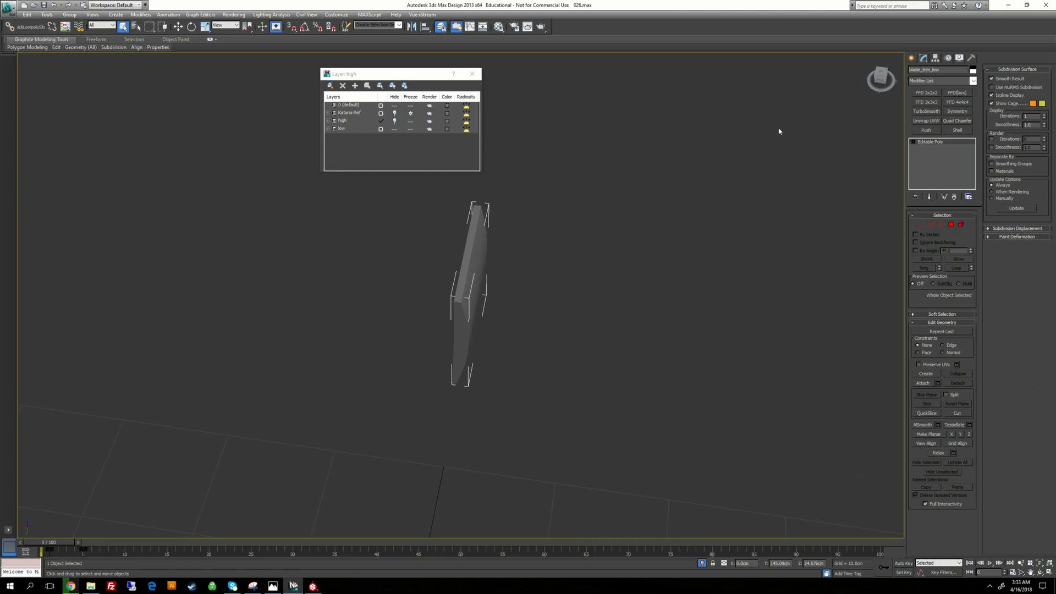
key(w)
click(935, 57)
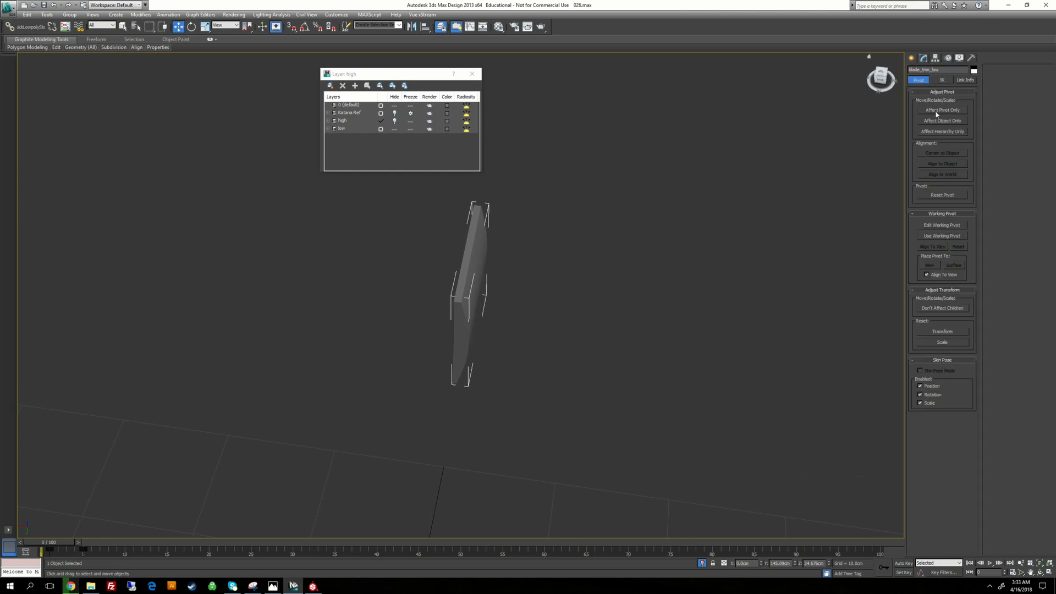
click(939, 112)
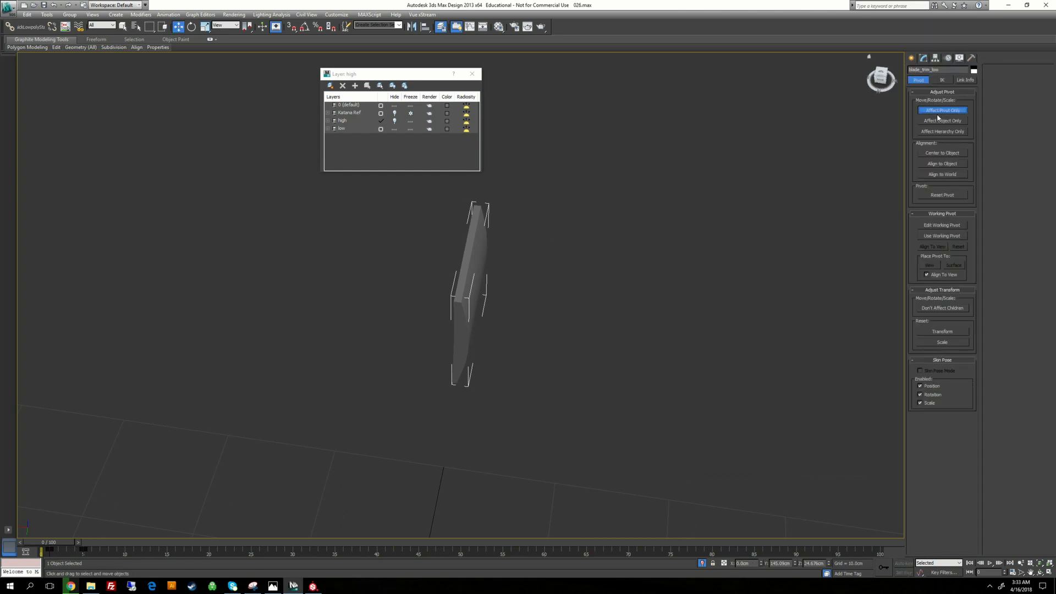
click(939, 154)
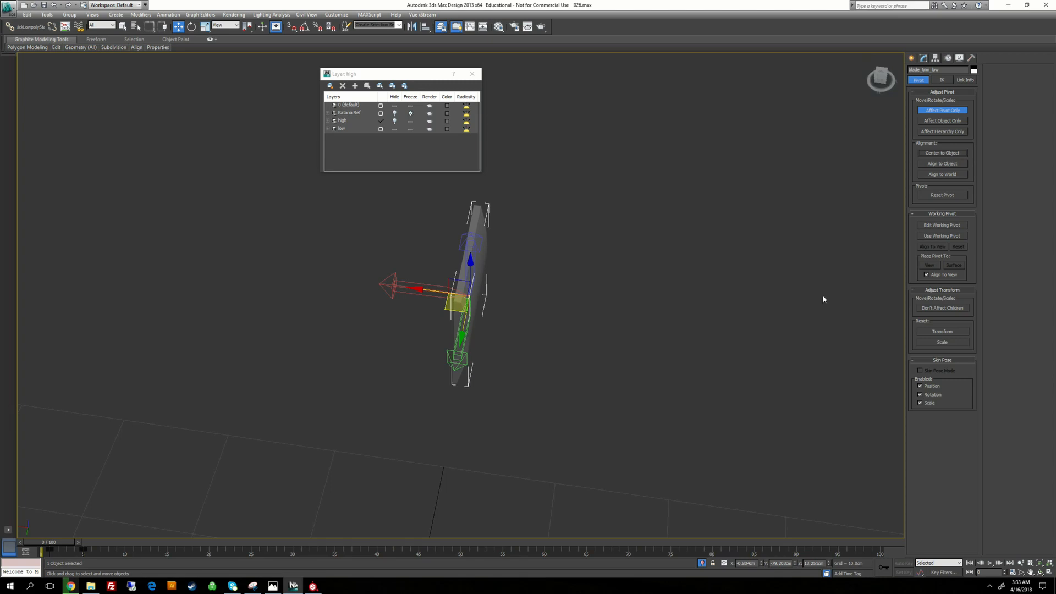
right_click(761, 564)
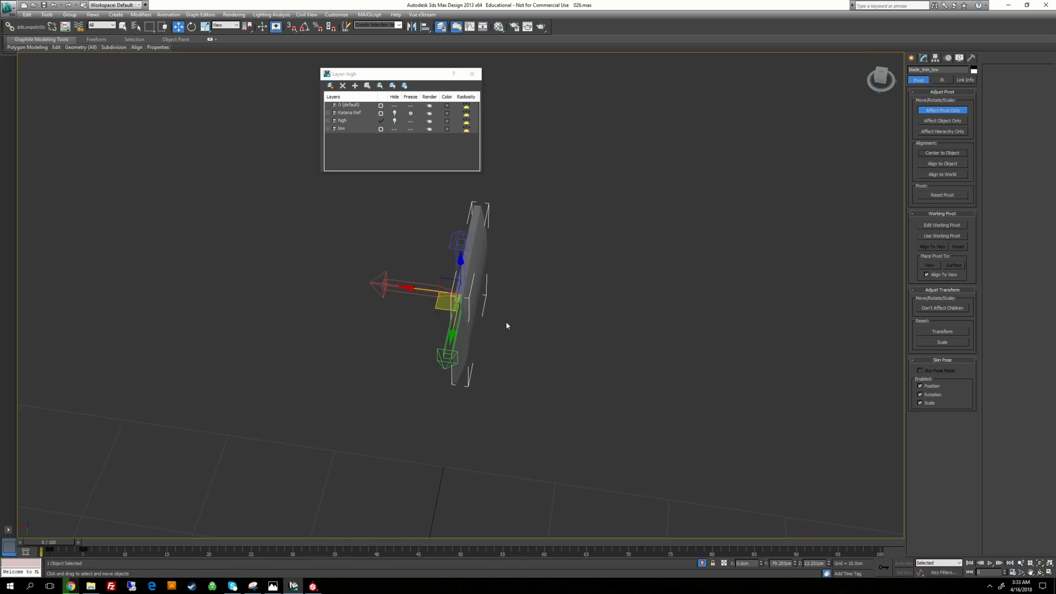
alt+middle_drag(507, 325, 308, 352)
click(954, 112)
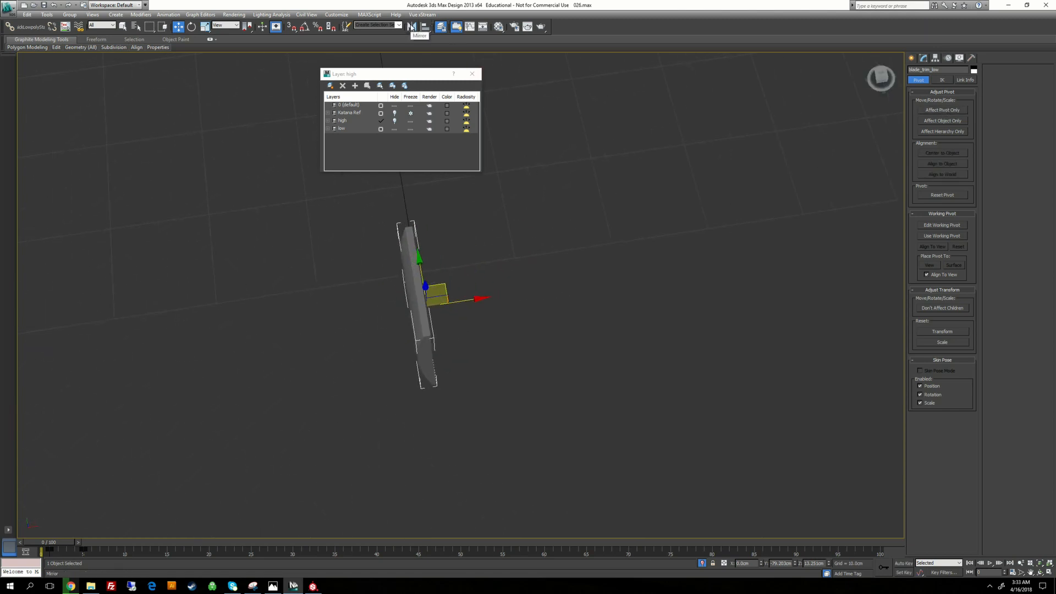
Mirror the trim half across the X axis as a copy with 0 cm offset and inspect the pair
click(412, 27)
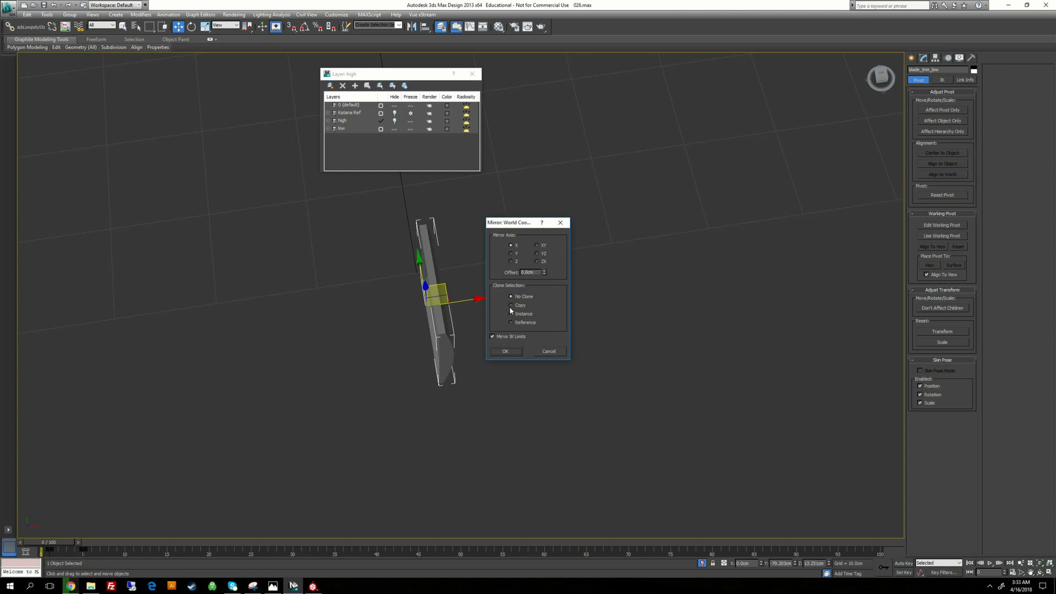
click(511, 306)
click(506, 352)
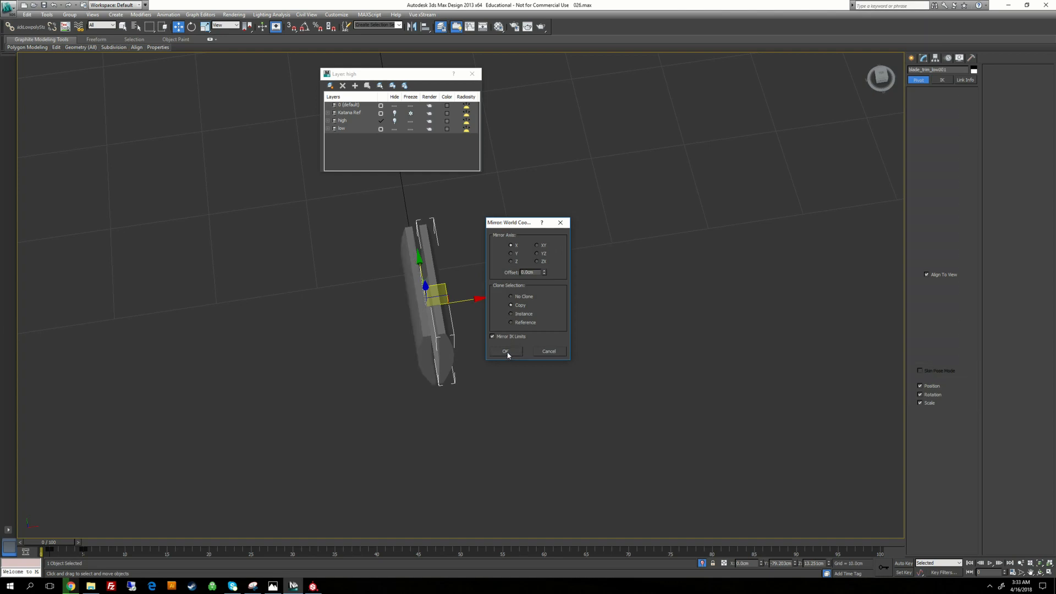
alt+middle_drag(572, 299, 516, 259)
click(516, 259)
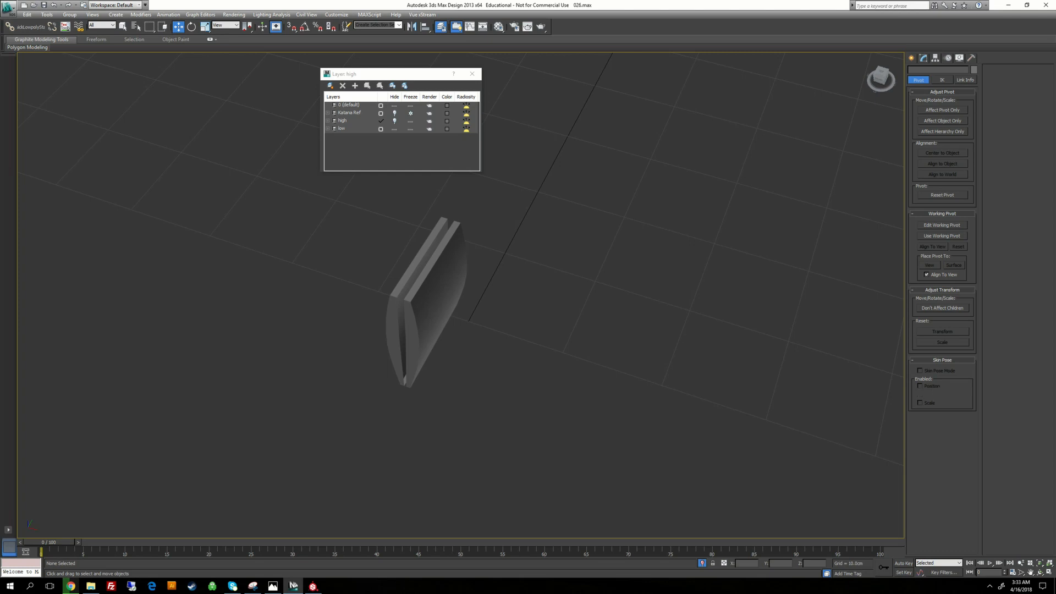
Reset the XForm of the mirrored blade trim copy, blade_trim_low001
click(426, 307)
mouse_move(368, 313)
alt+middle_down()
mouse_move(417, 302)
mouse_move(367, 311)
alt+middle_up()
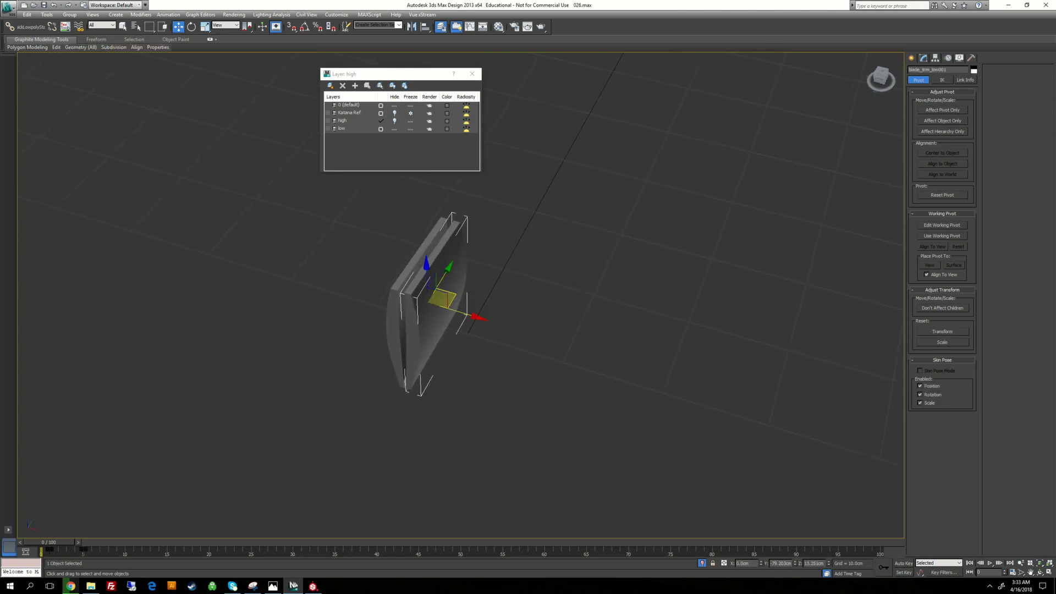
click(971, 59)
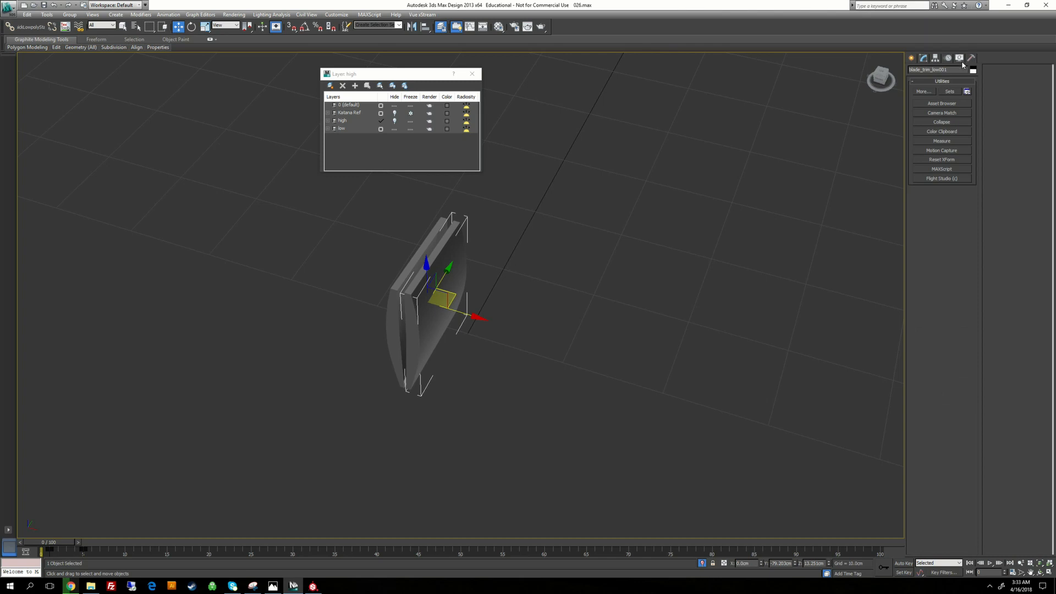
click(944, 160)
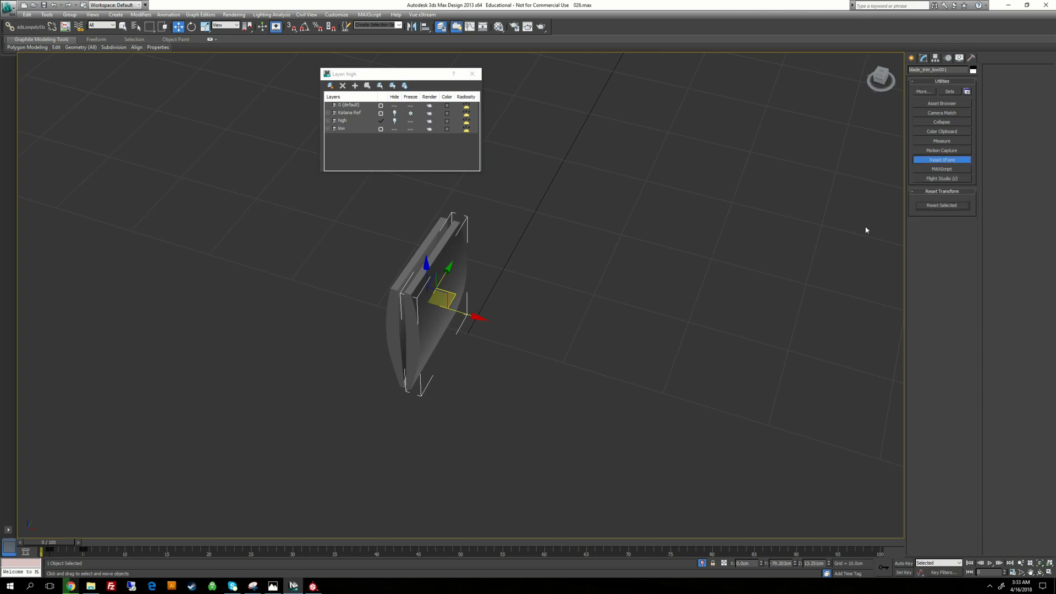
click(941, 207)
Set the mirrored trim half's display properties to By Object and enable Backface Cull
right_click(448, 255)
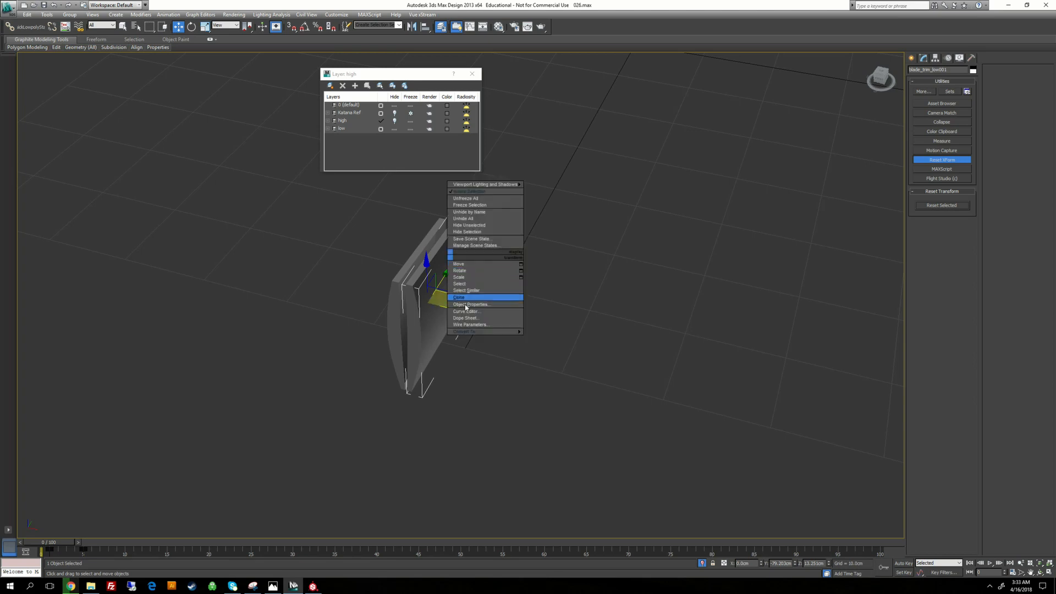
click(465, 305)
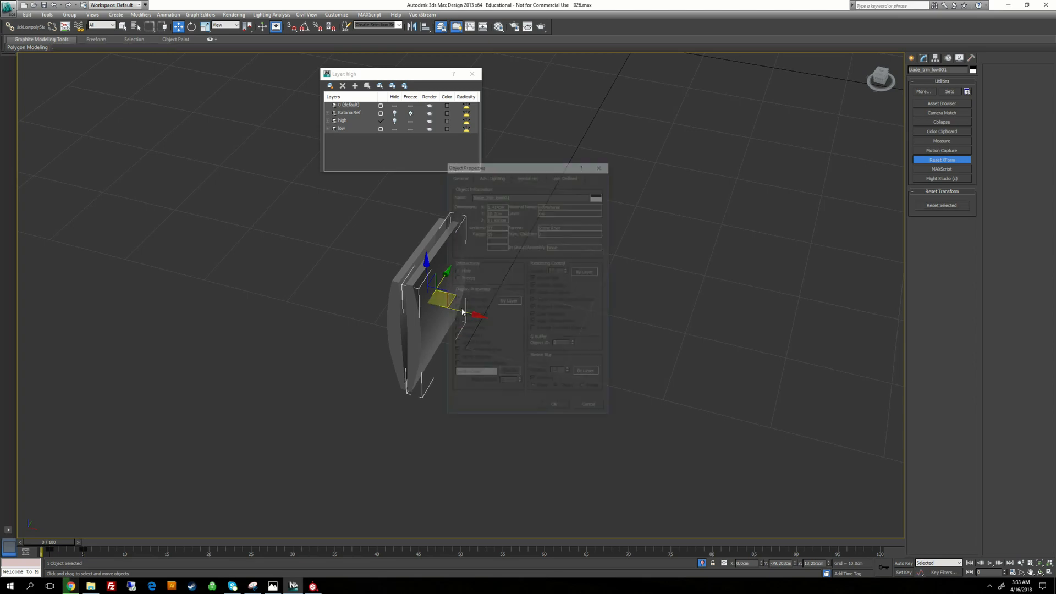
click(508, 300)
click(456, 314)
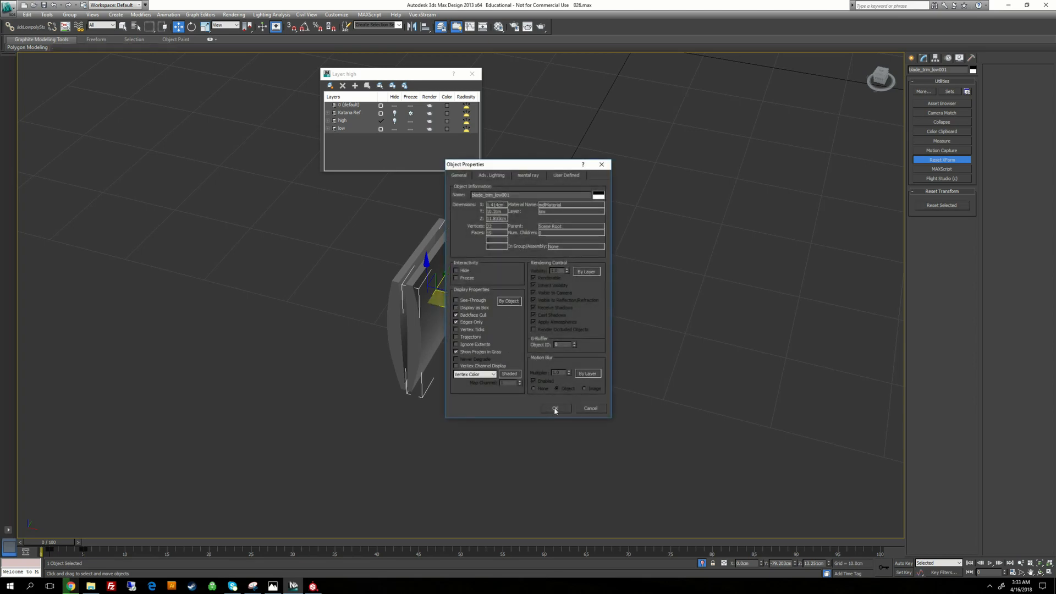
click(556, 409)
alt+middle_drag(470, 344, 434, 337)
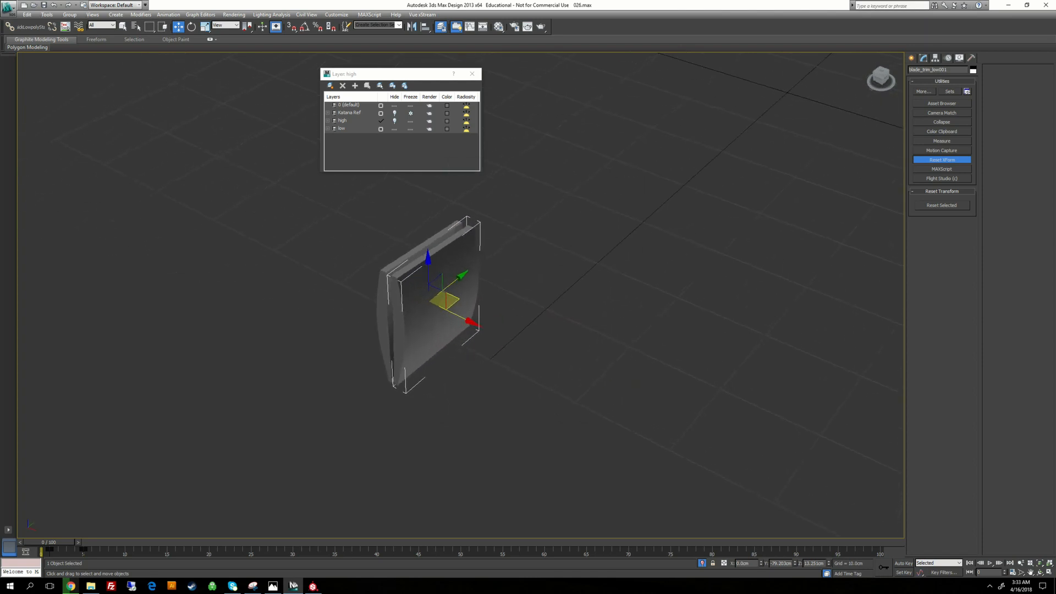
mouse_move(432, 288)
alt+middle_down()
mouse_move(512, 291)
mouse_move(445, 297)
alt+middle_up()
alt+middle_drag(432, 252, 379, 257)
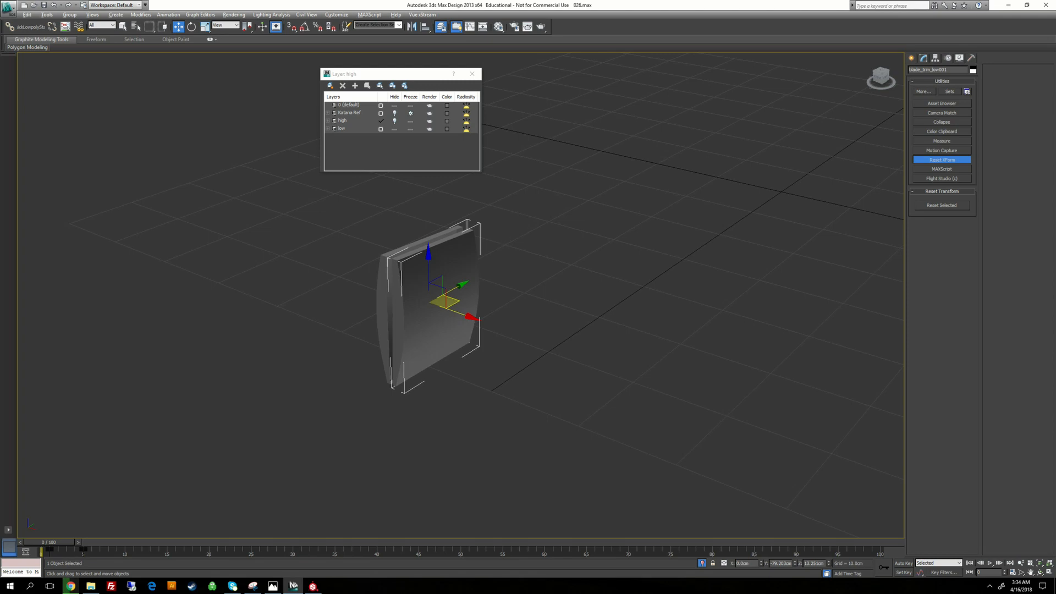
alt+middle_drag(378, 258, 358, 259)
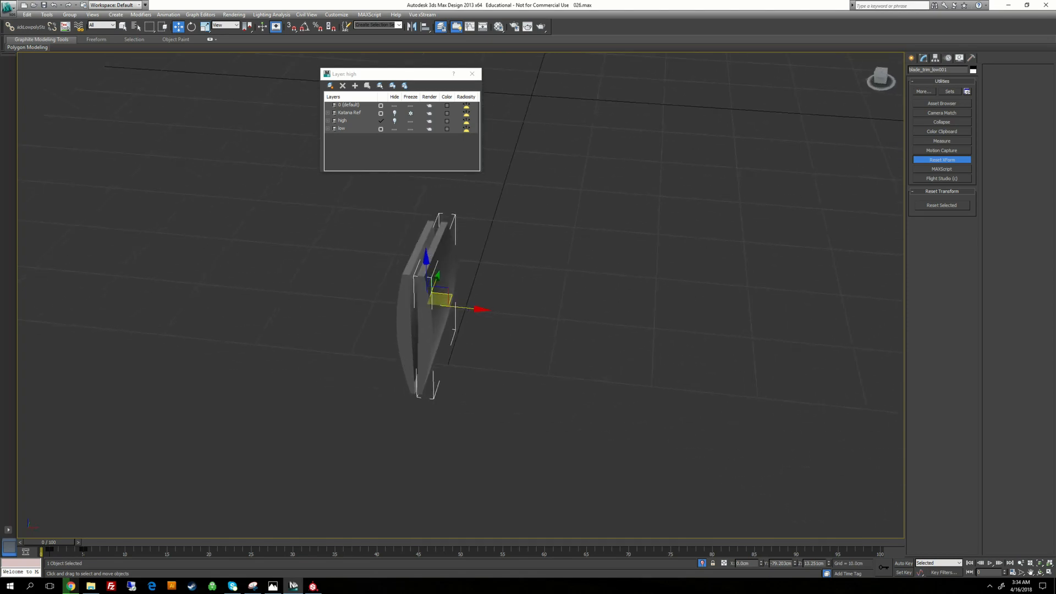
Select the original trim half blade_trim_low and attach blade_trim_low001 to it
click(944, 160)
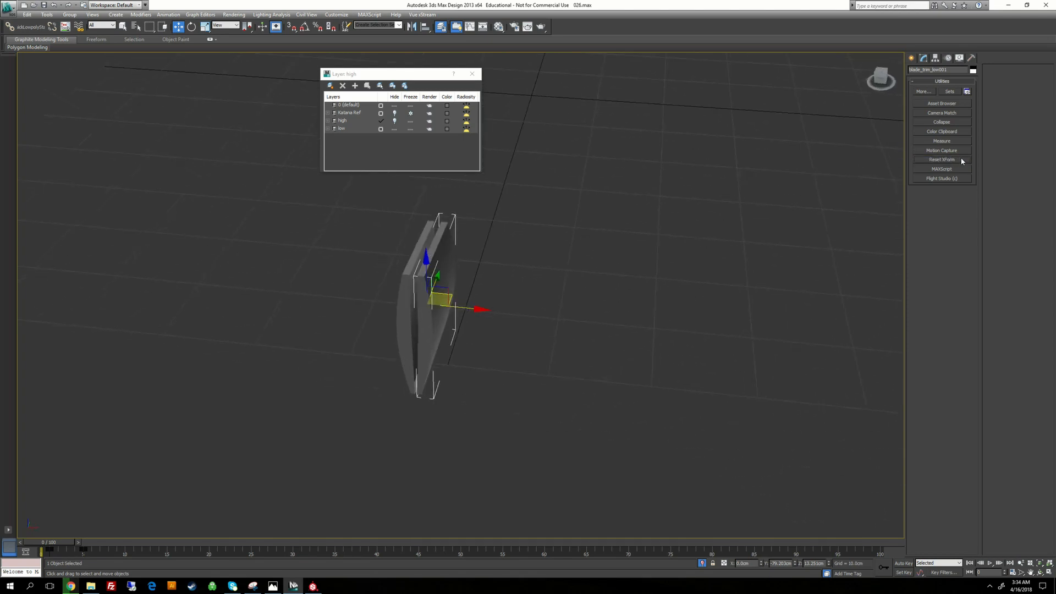
alt+middle_drag(621, 234, 682, 245)
click(682, 244)
click(429, 318)
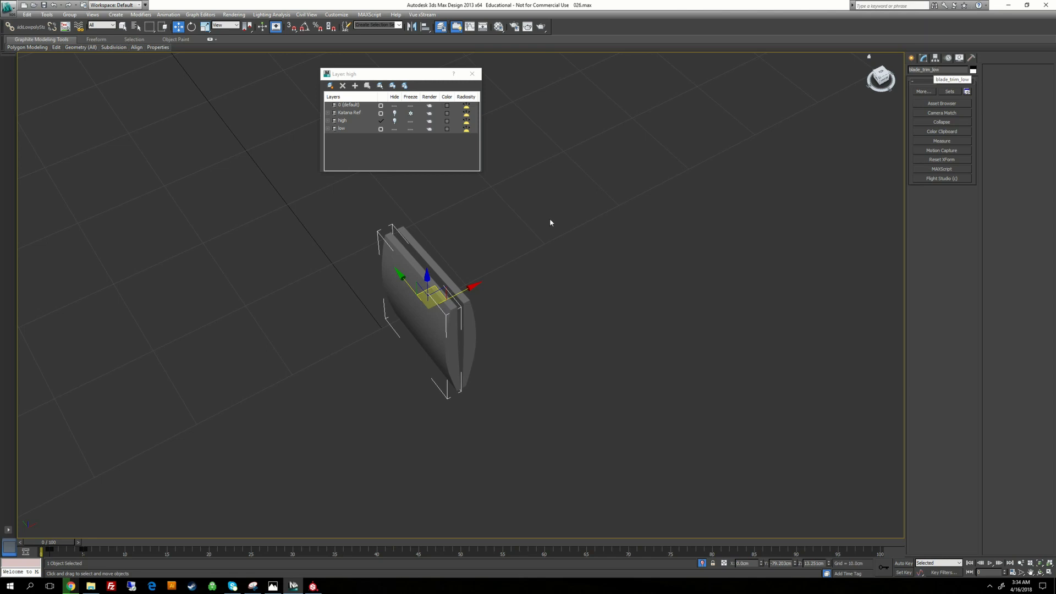
alt+middle_drag(550, 221, 531, 213)
click(923, 59)
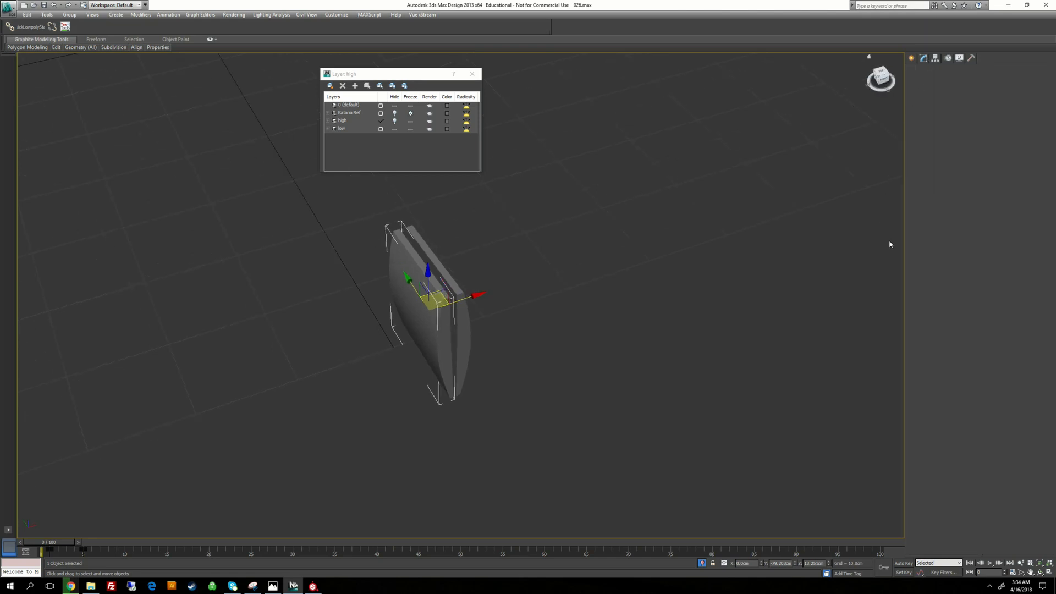
click(937, 383)
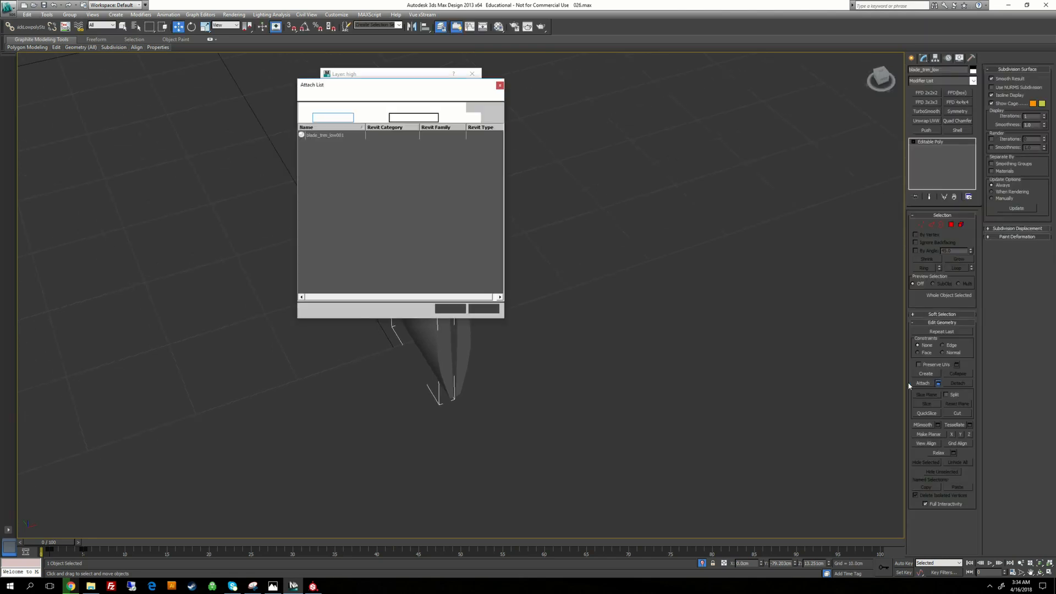
click(328, 135)
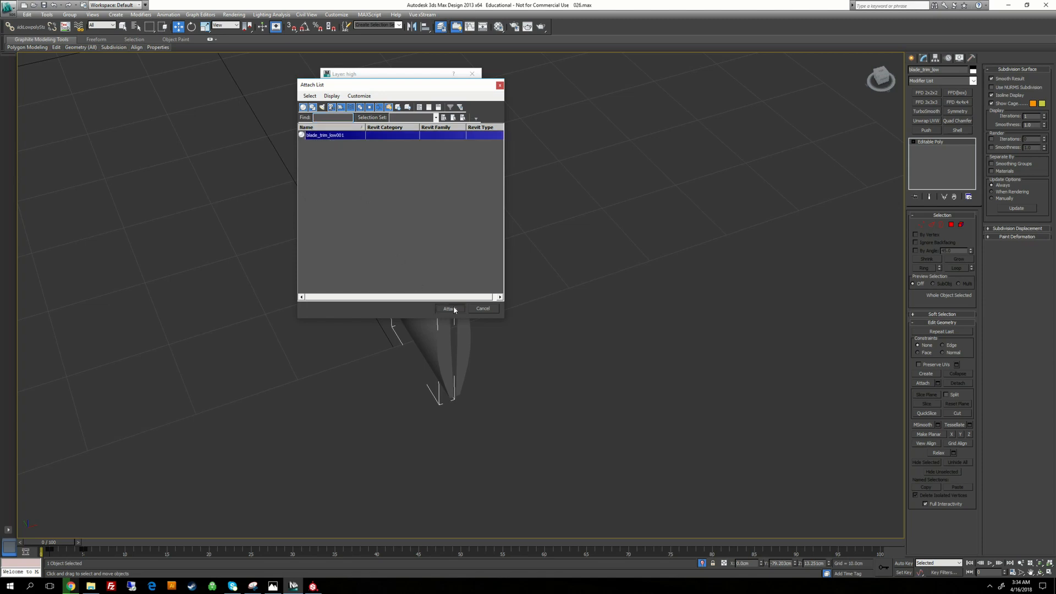
click(449, 308)
Dismiss the layer manager and exit isolation mode to show the whole low-poly katana
click(472, 74)
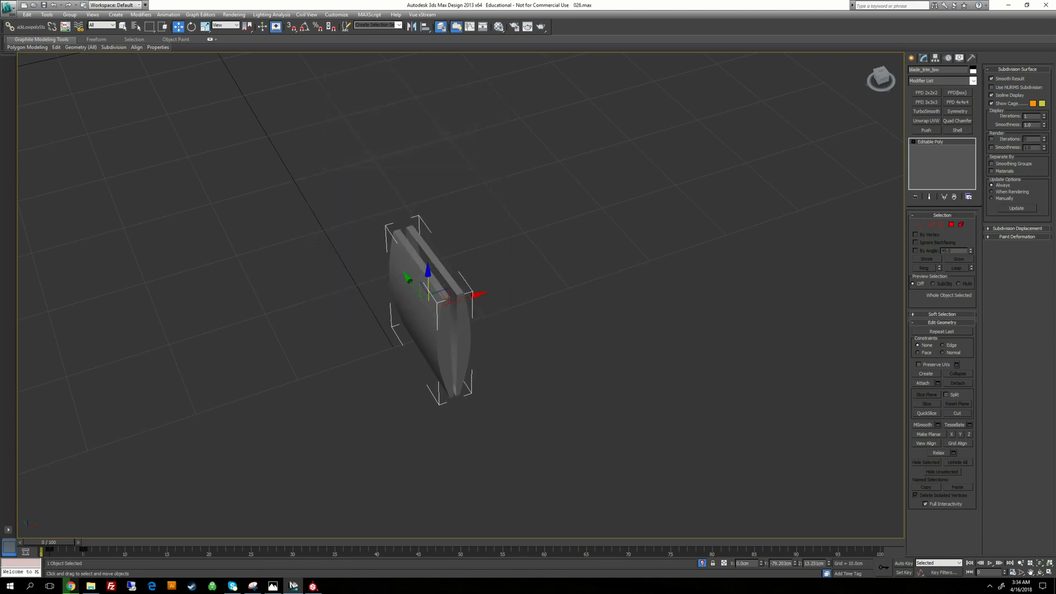
alt+middle_drag(440, 248, 395, 247)
right_click(465, 169)
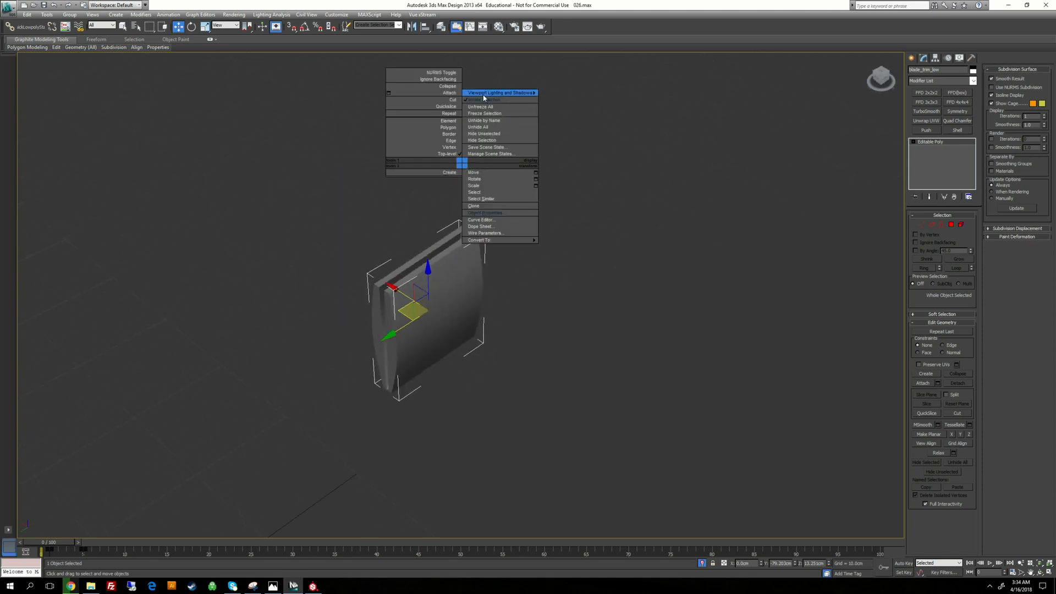
click(480, 97)
scroll(461, 295, down, 3)
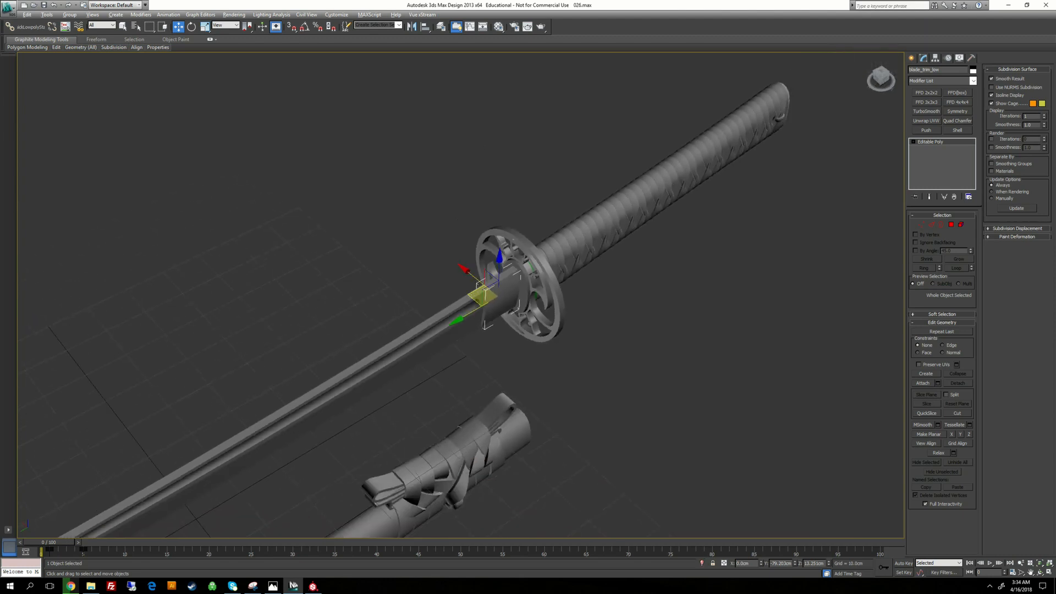
Examine the trim rings on both sides of the guard, including the green one on the handle side
alt+middle_drag(473, 297, 396, 270)
scroll(461, 294, up, 3)
alt+middle_drag(461, 275, 371, 258)
click(536, 330)
alt+middle_drag(687, 209, 643, 231)
click(643, 230)
click(545, 297)
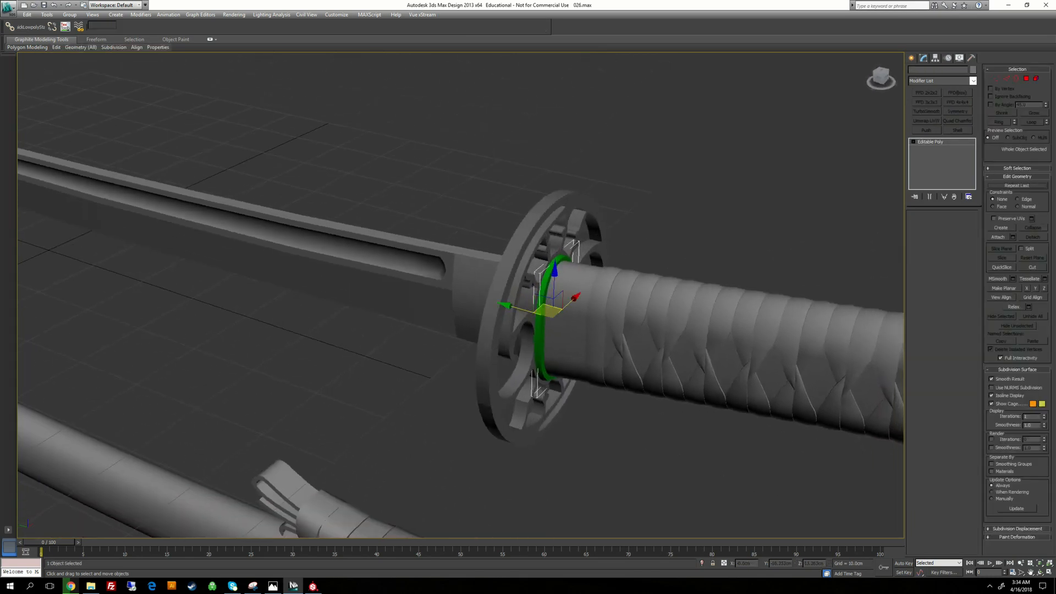
alt+middle_drag(545, 297, 583, 385)
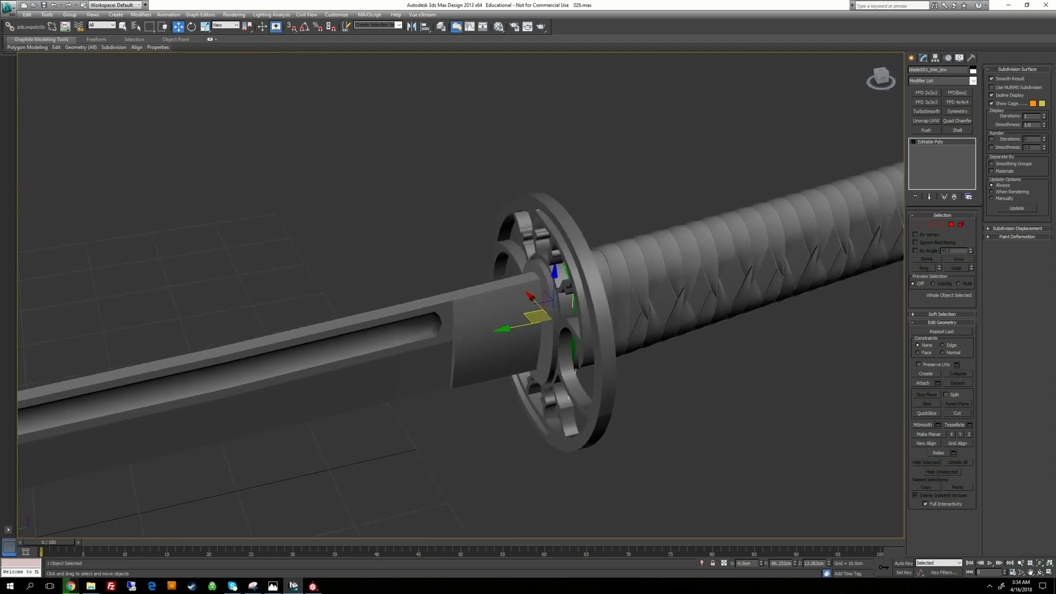
Detach the trim ring element on the blade side of the guard as a separate object
click(546, 359)
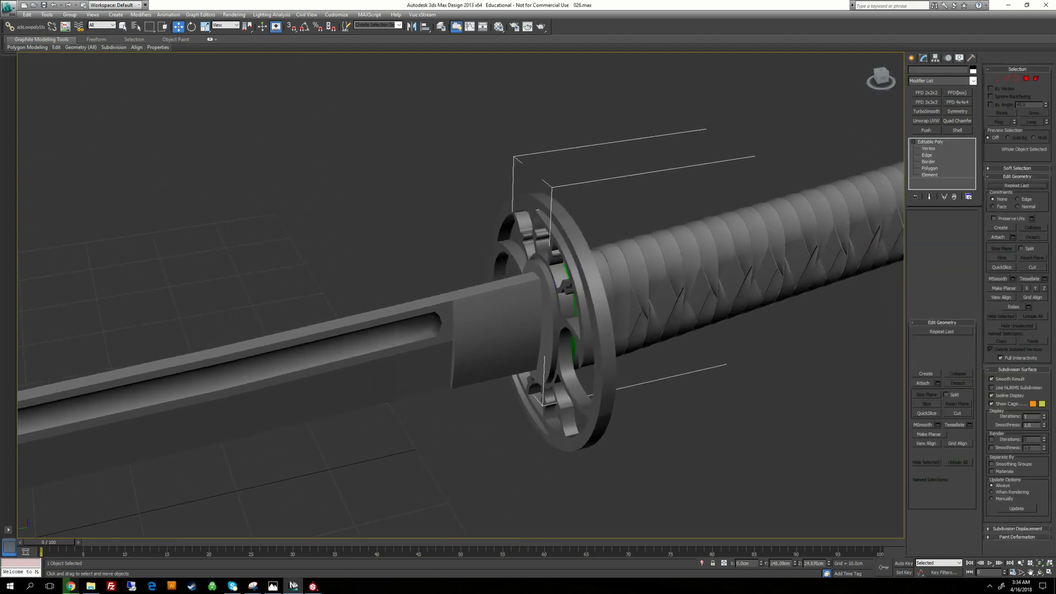
click(930, 175)
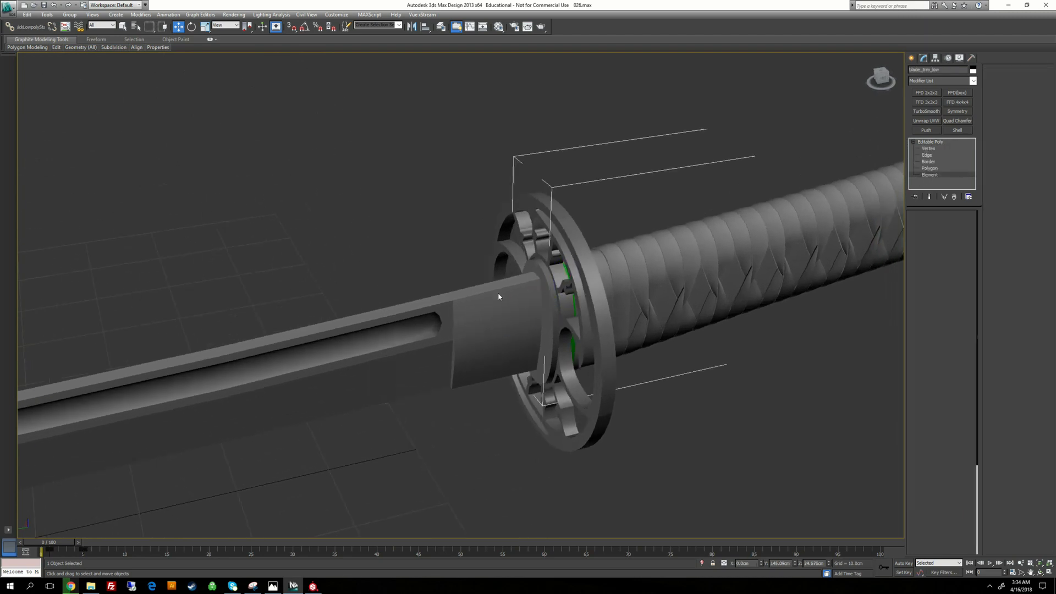
click(550, 330)
alt+middle_drag(550, 330, 536, 354)
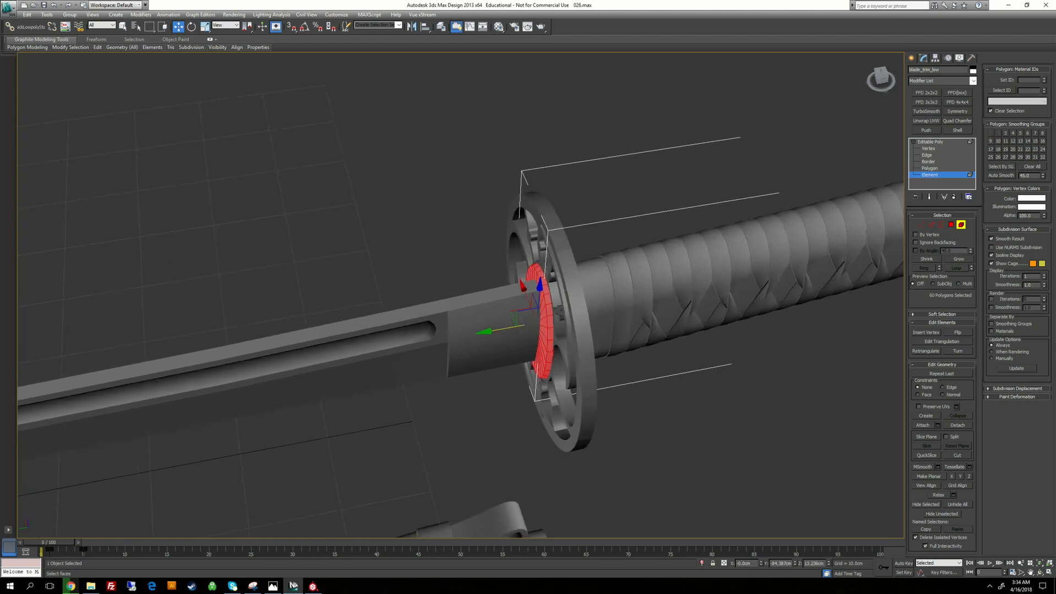
click(966, 426)
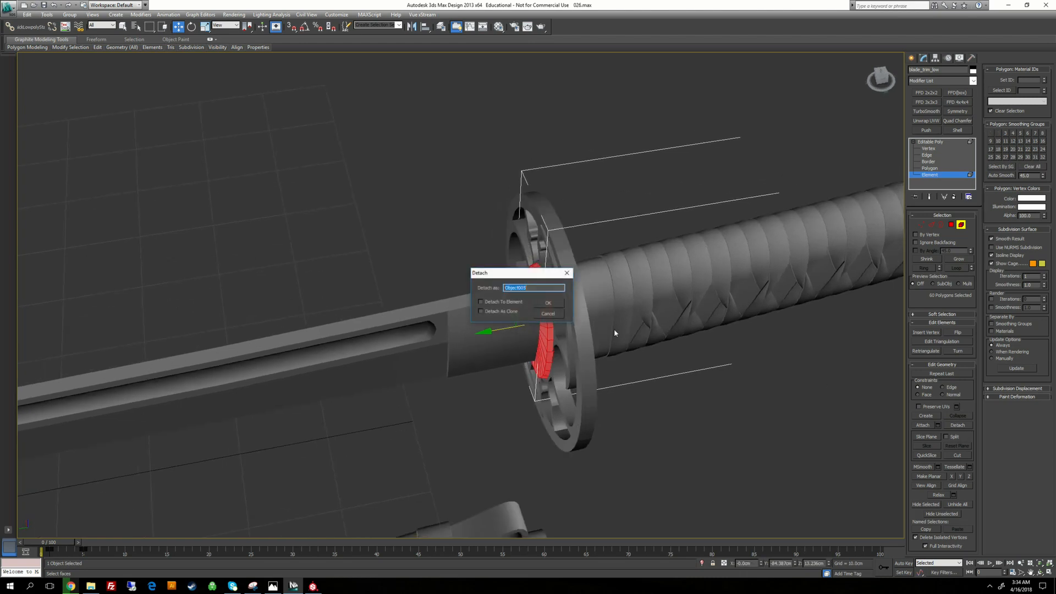
drag(494, 277, 368, 155)
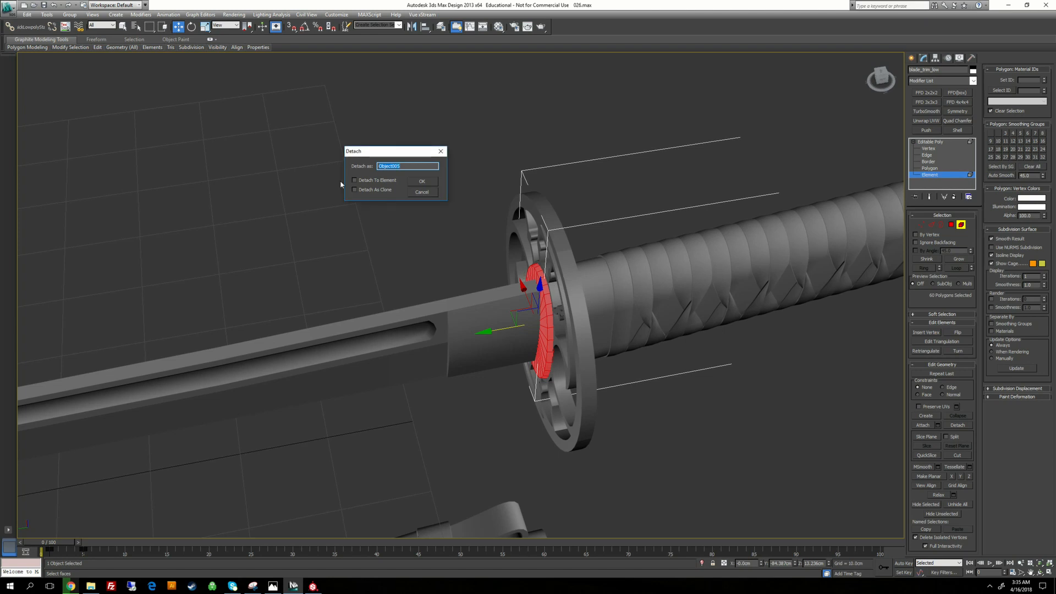
click(422, 182)
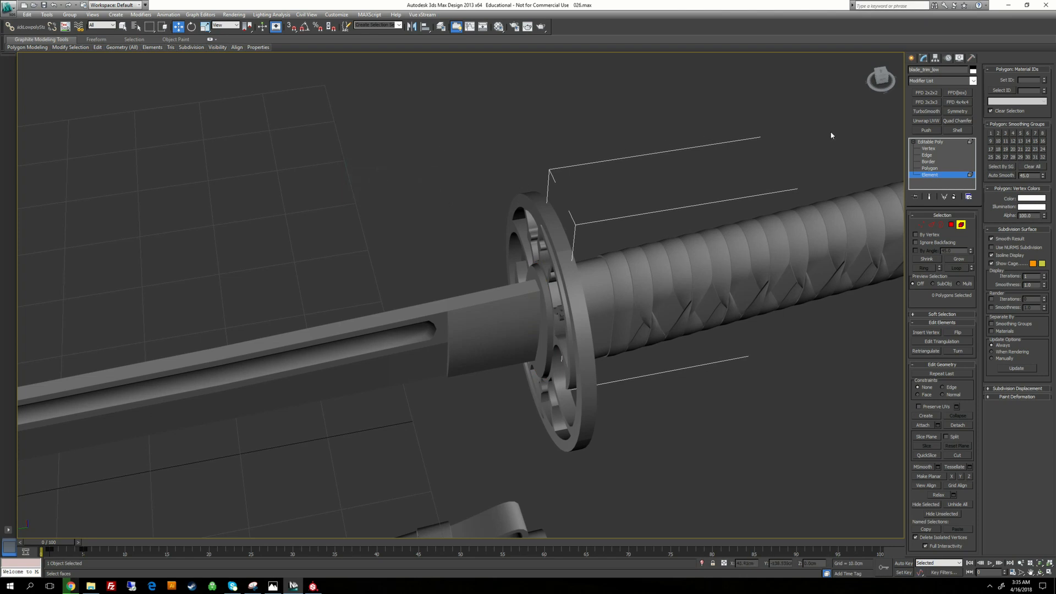
click(929, 142)
click(605, 159)
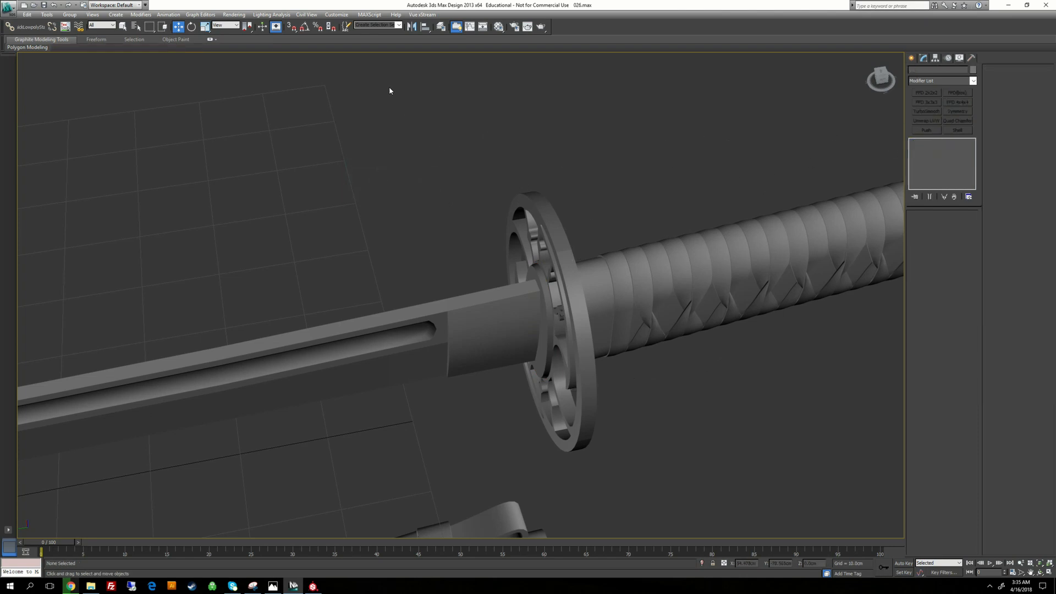
Switch visibility to the high layer and copy the name of the matching high-poly trim ring
click(441, 26)
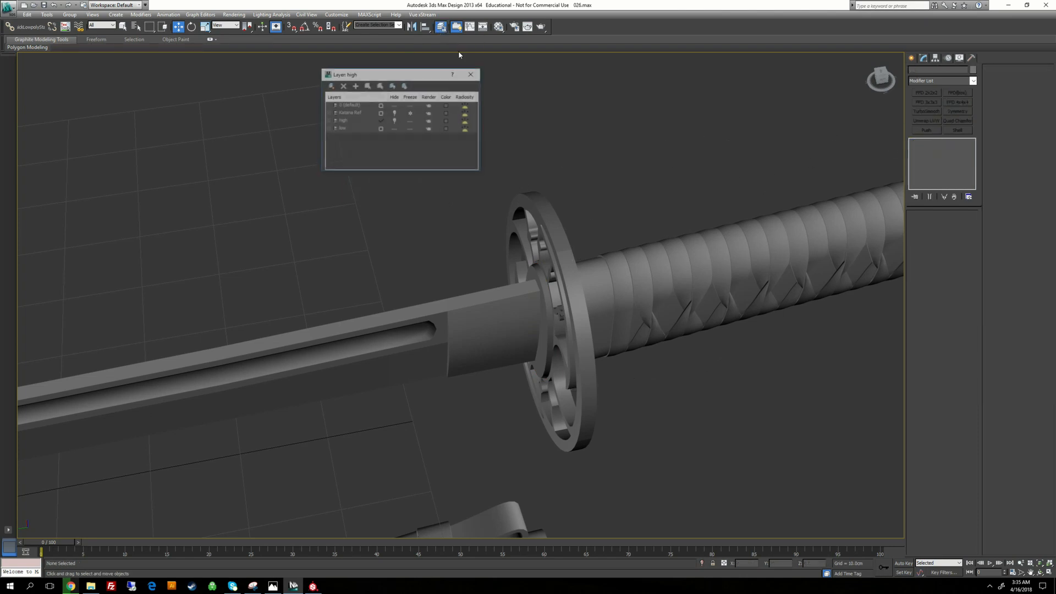
click(394, 129)
click(394, 121)
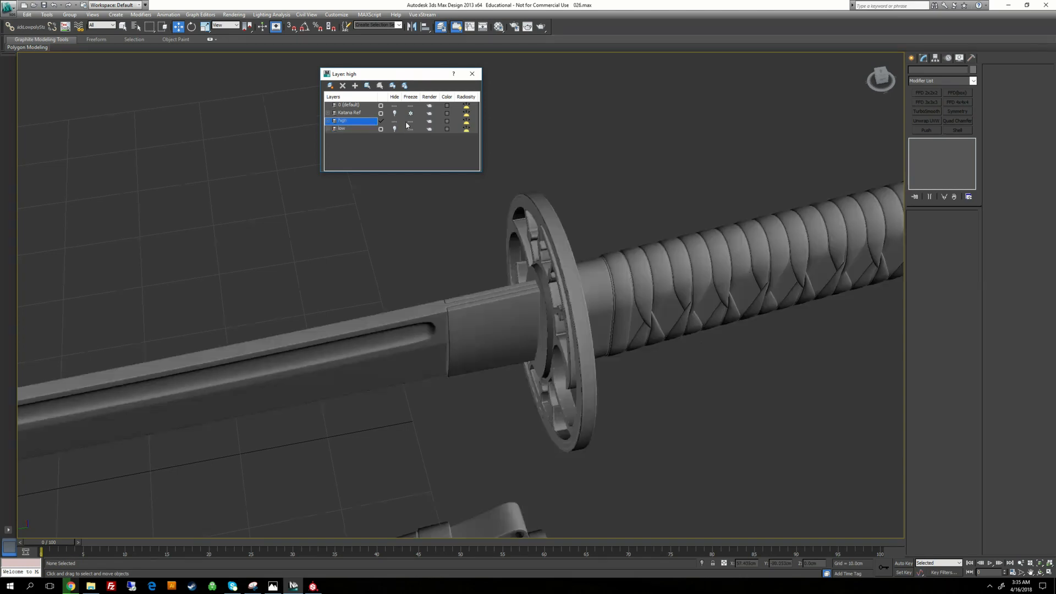
click(605, 165)
click(544, 336)
double_click(934, 70)
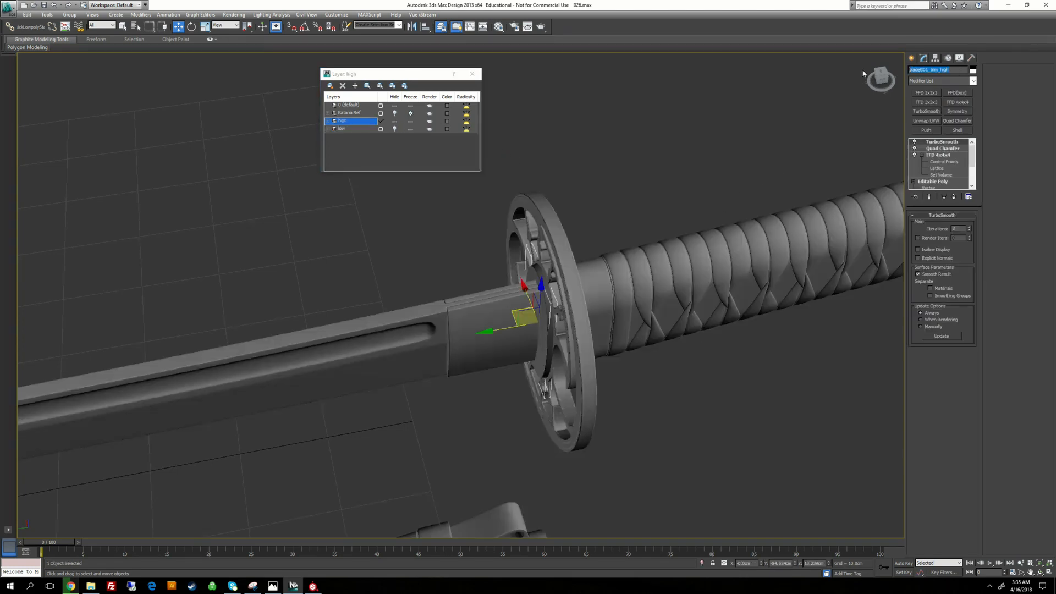
right_click(932, 70)
click(950, 97)
Switch visibility back to the low layer and rename the detached trim ring blade001_trim_low
click(394, 129)
click(394, 121)
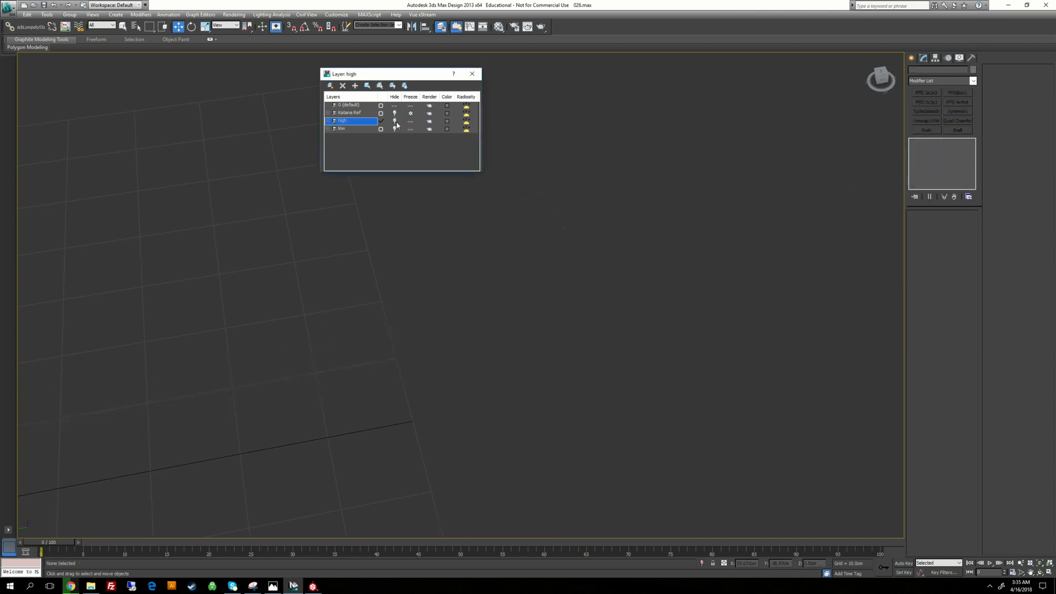
click(394, 128)
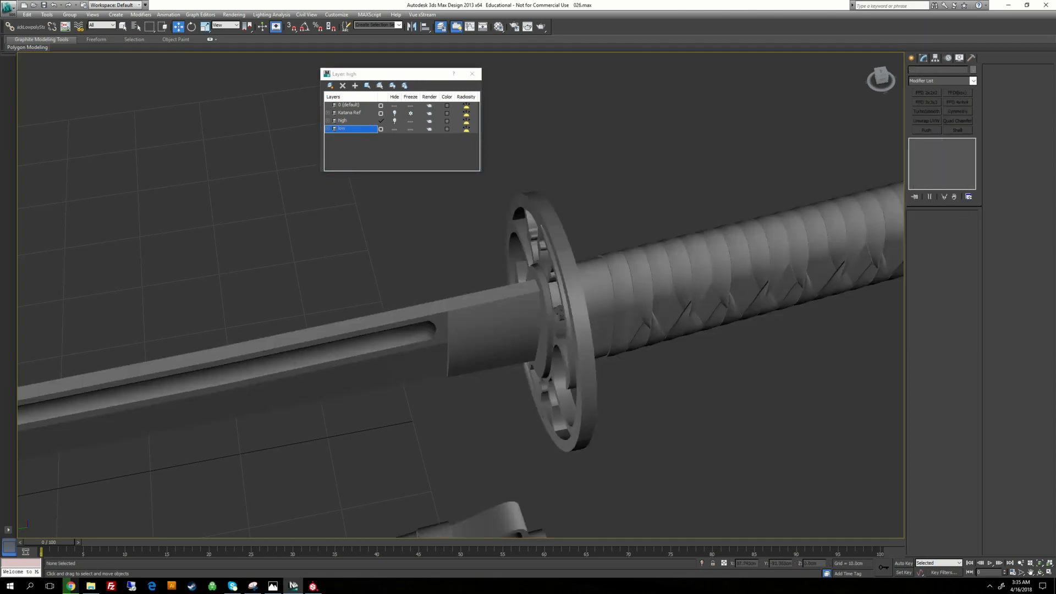
click(559, 312)
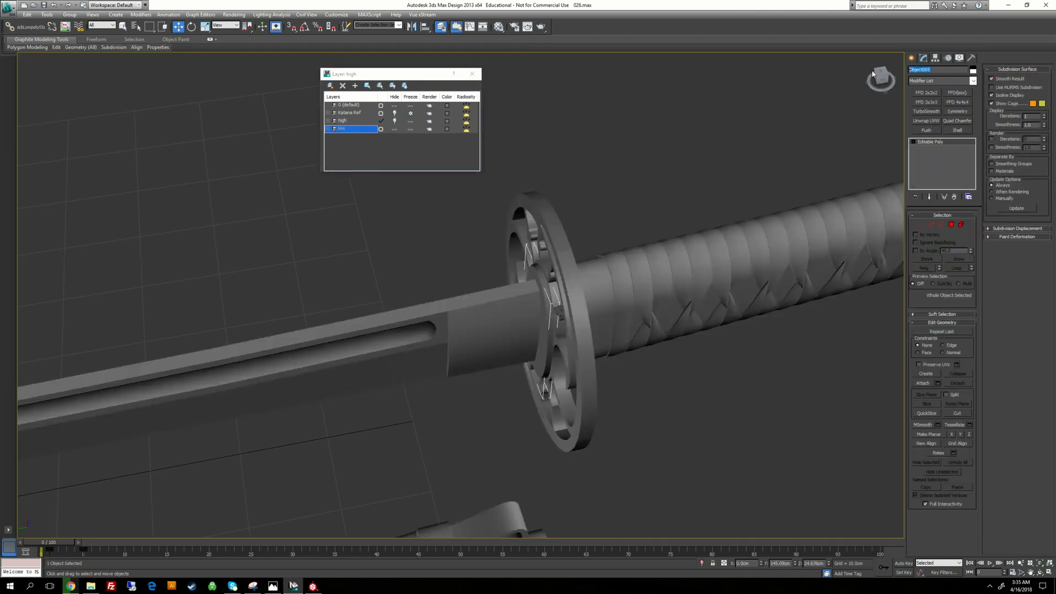
double_click(944, 70)
key(BackSpace)
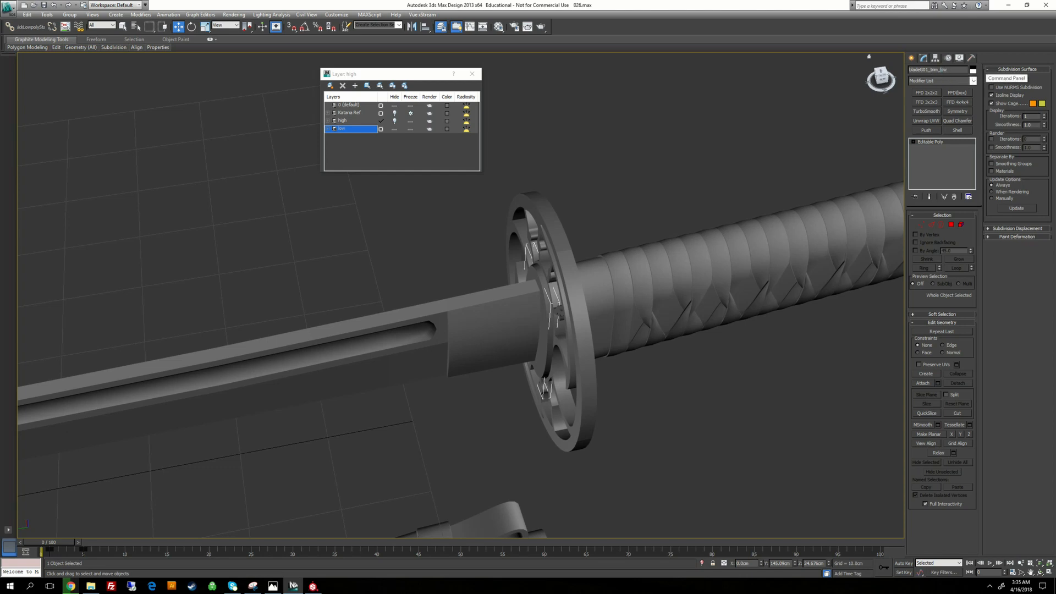
Close the layer manager and compare the blade-side trim ring with the green handle-side ring around the guard
click(471, 74)
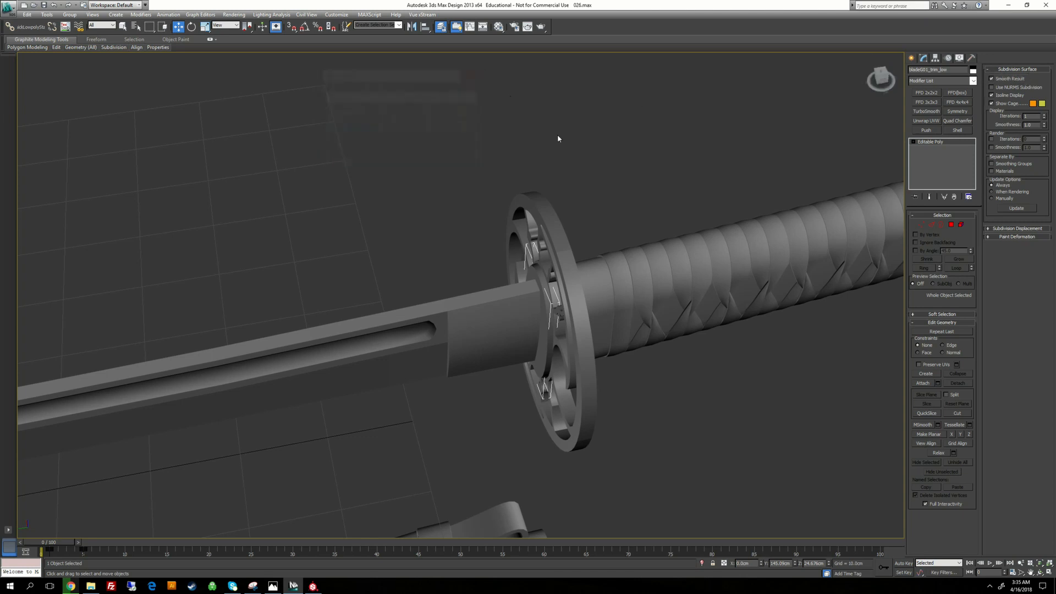
click(617, 196)
click(546, 326)
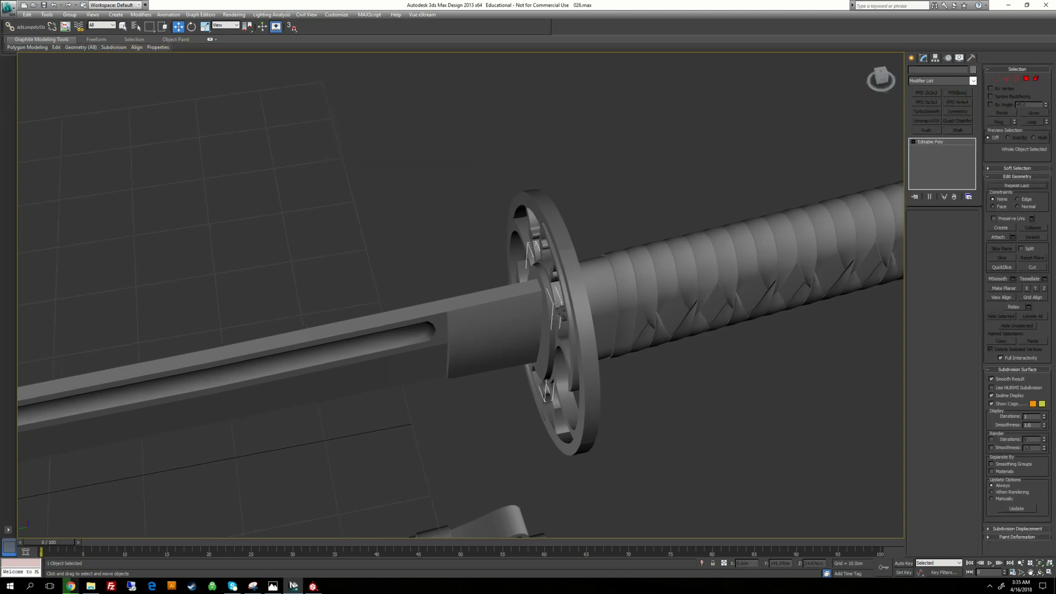
key(z)
scroll(545, 326, down, 5)
scroll(546, 325, up, 4)
alt+middle_drag(545, 326, 525, 337)
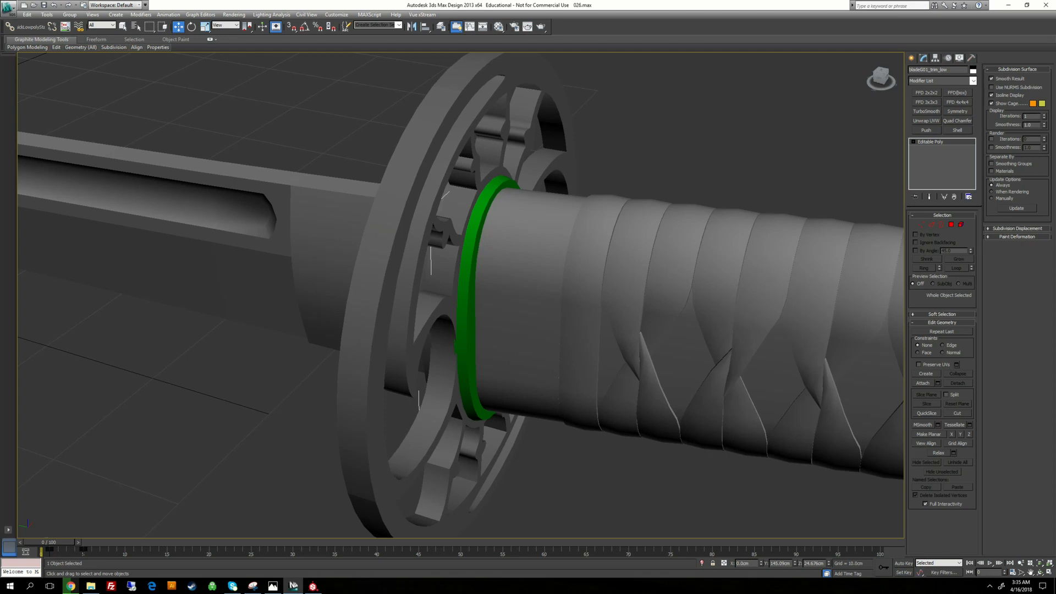
alt+middle_drag(451, 211, 489, 204)
scroll(535, 200, down, 4)
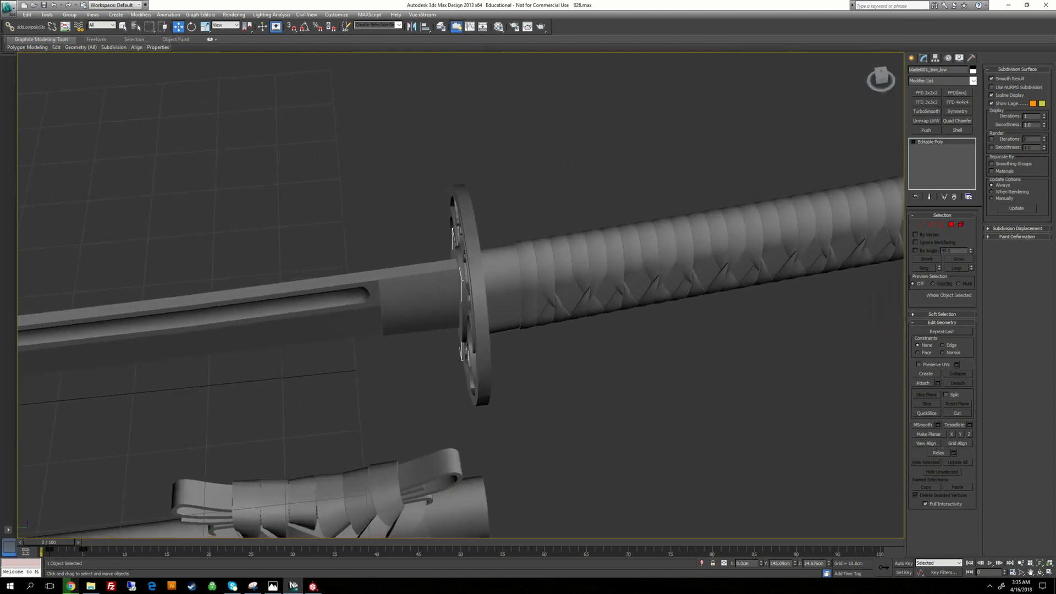
scroll(457, 297, up, 5)
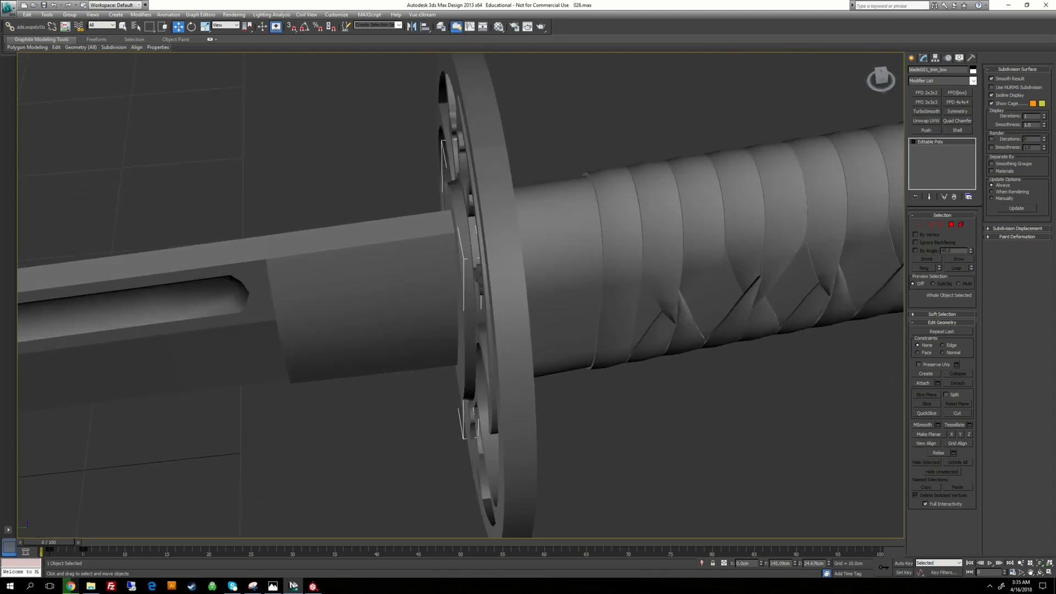
alt+middle_drag(473, 297, 410, 301)
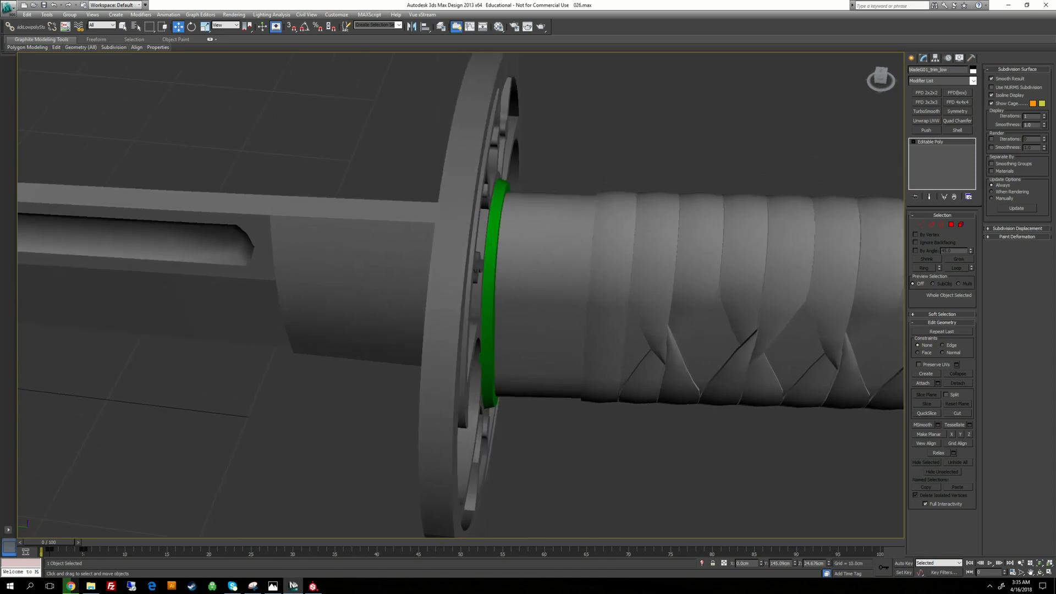
alt+middle_drag(462, 264, 501, 265)
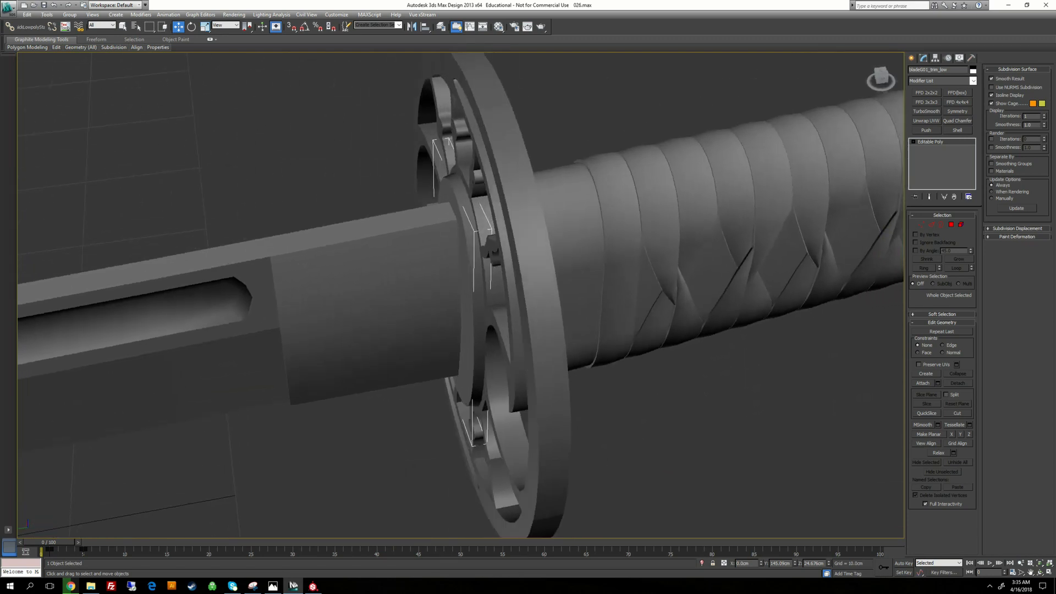
scroll(461, 295, down, 3)
scroll(461, 295, up, 5)
scroll(461, 295, down, 3)
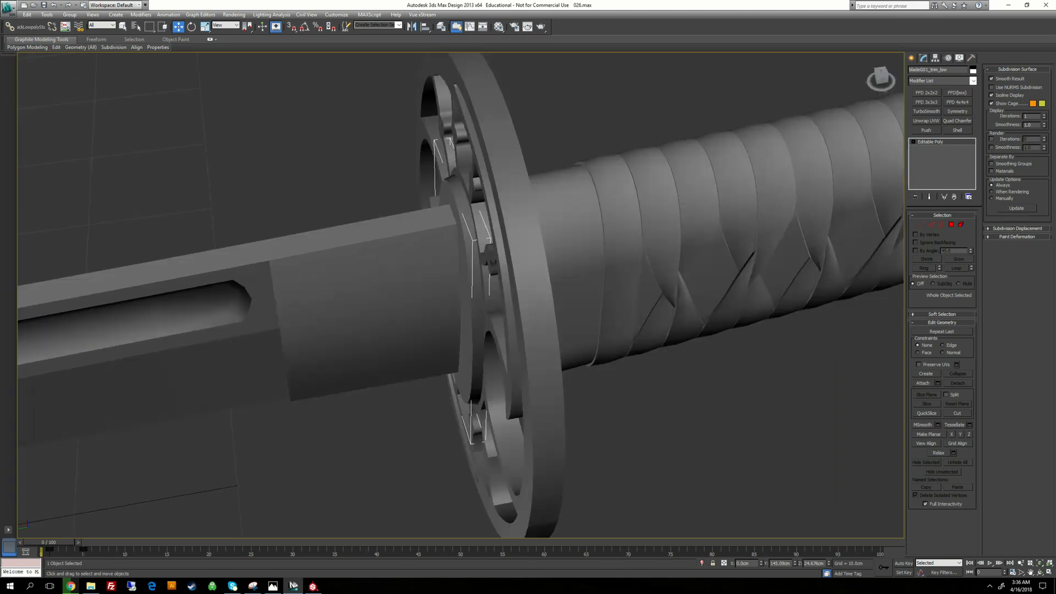
scroll(687, 187, down, 3)
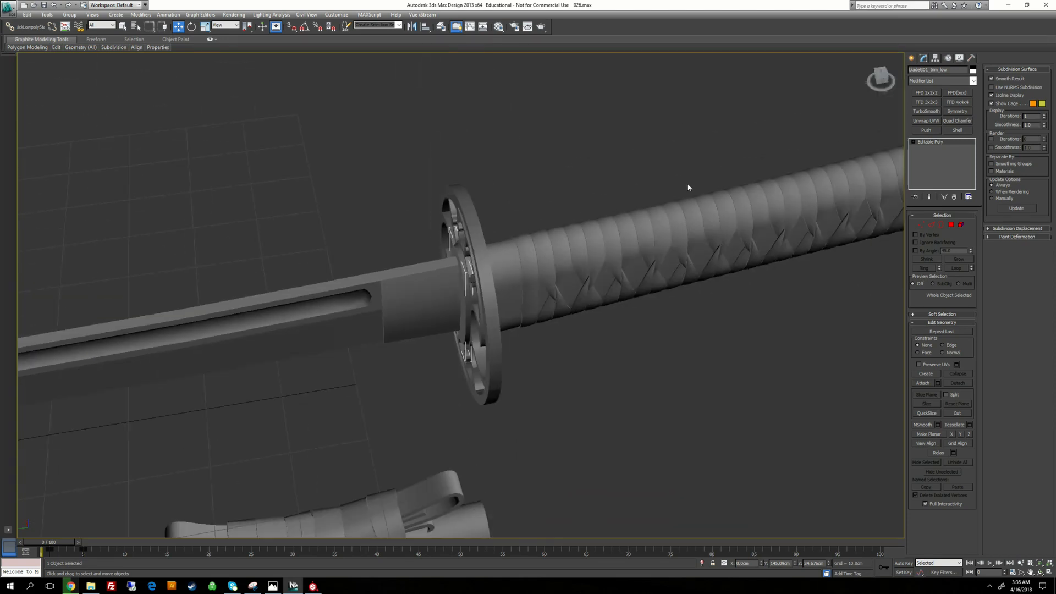
Center the pivot of the blade-side trim ring on the object
click(935, 58)
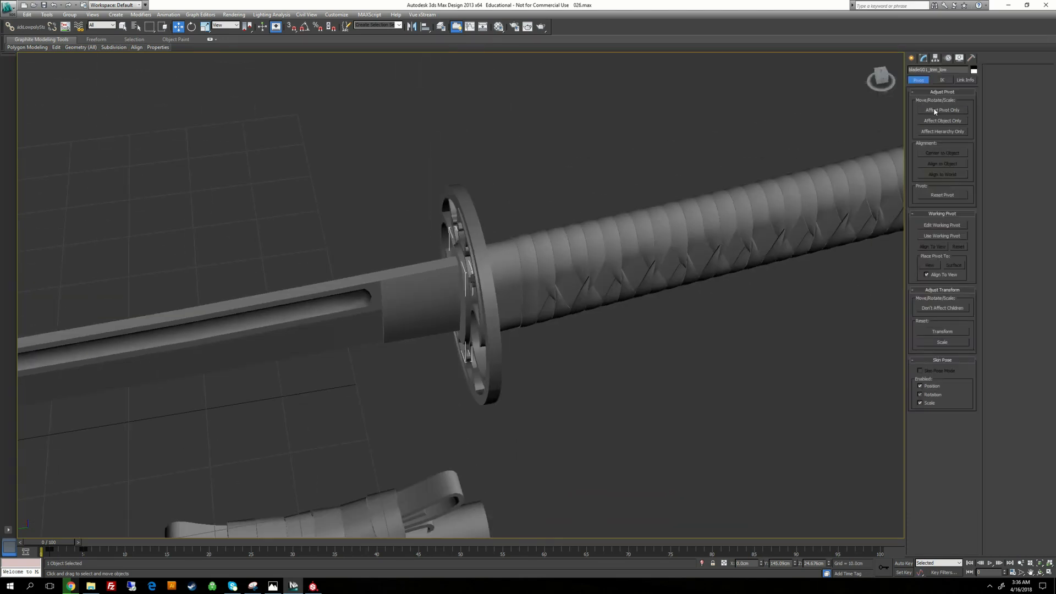
click(935, 111)
click(942, 153)
click(941, 110)
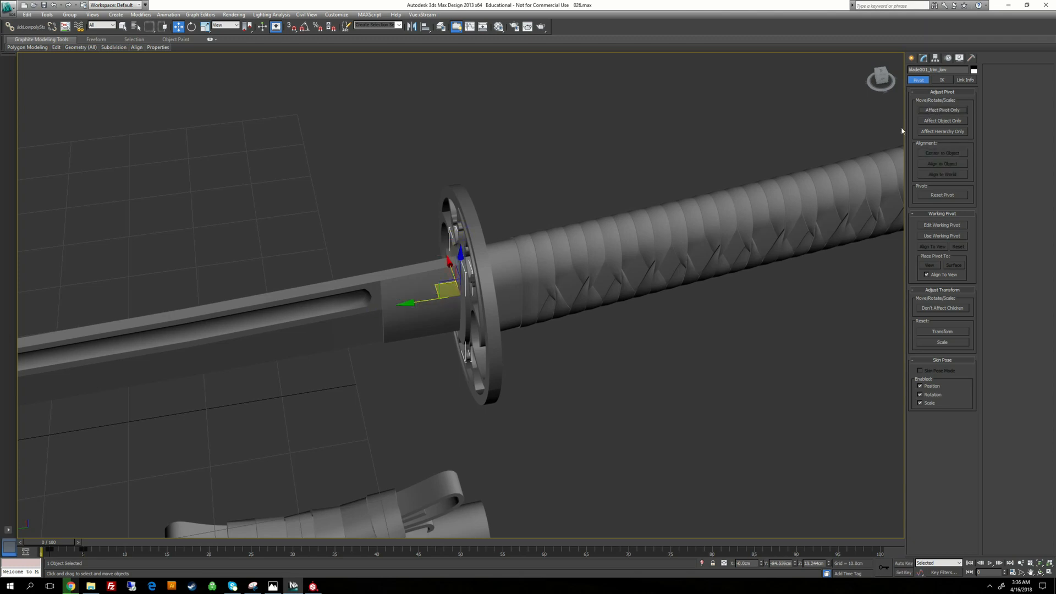
Make one independent copy of the blade-side trim ring, moved off the guard along the blade
scroll(448, 289, up, 4)
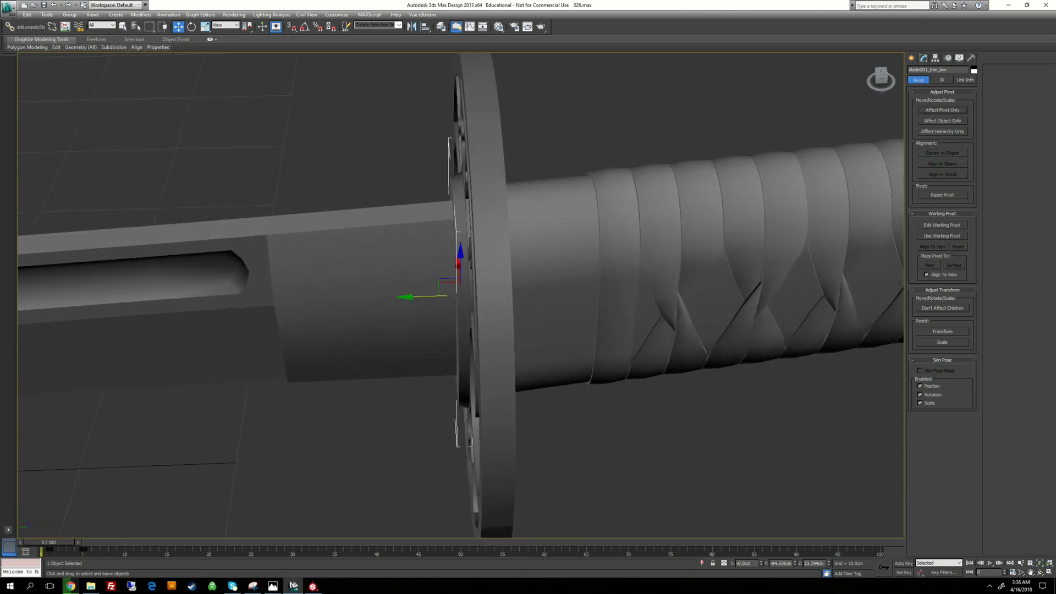
mouse_move(448, 287)
alt+middle_down()
mouse_move(396, 286)
mouse_move(447, 289)
alt+middle_up()
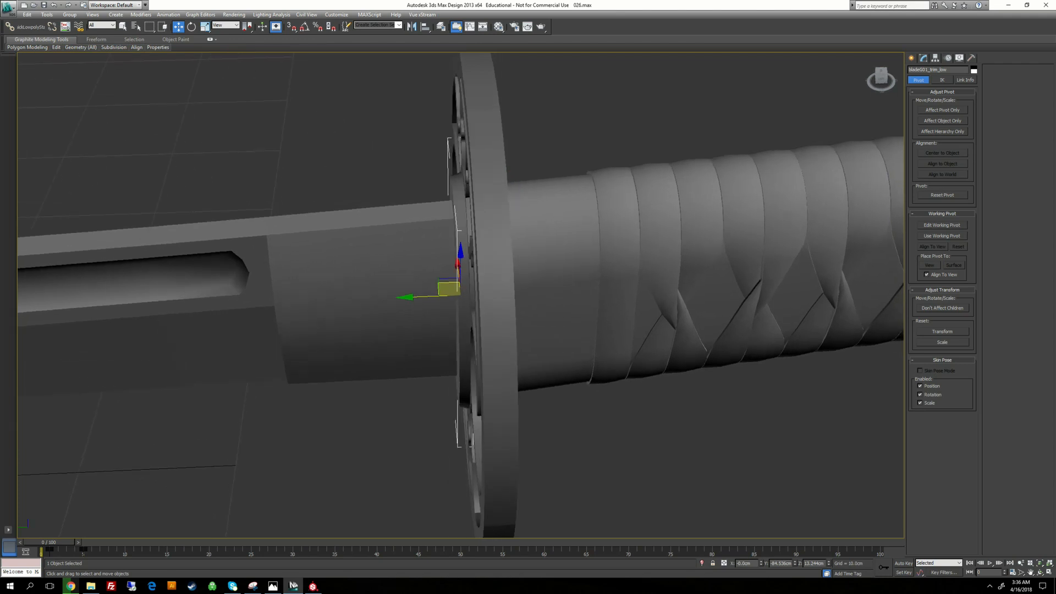
mouse_move(447, 289)
shift+mouse_down()
mouse_move(399, 290)
mouse_move(408, 290)
shift+mouse_up()
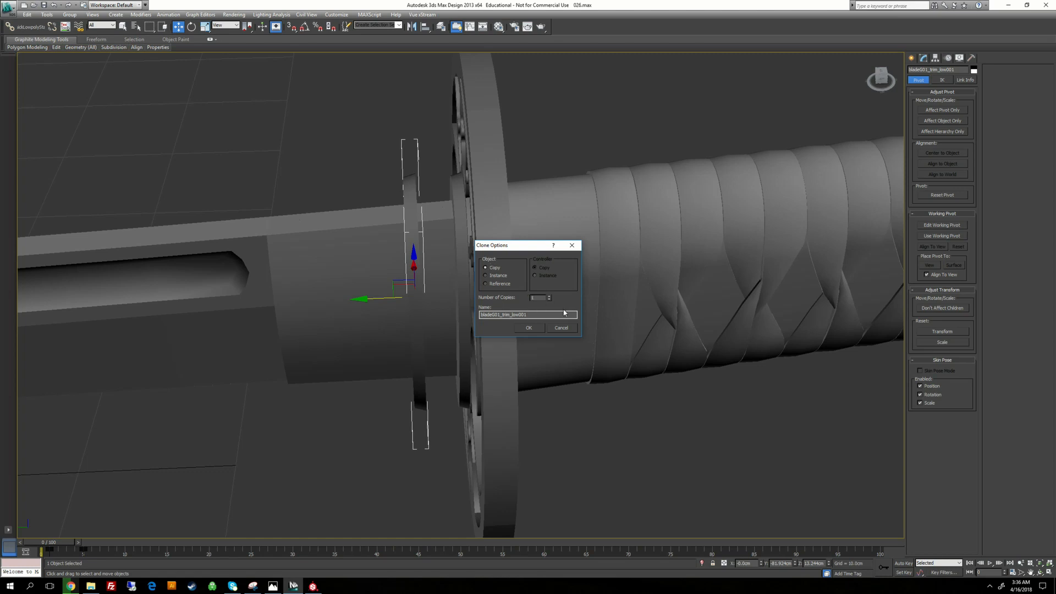
click(562, 328)
shift+drag(455, 278, 410, 278)
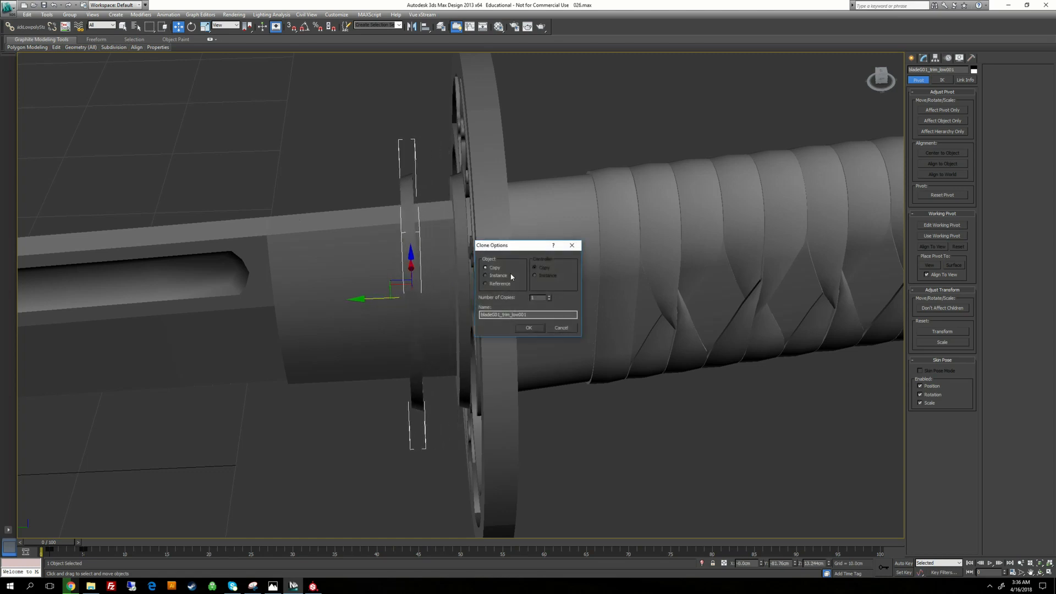
click(528, 327)
Isolate the copied trim ring together with the green handle-side ring
alt+middle_drag(542, 131, 555, 138)
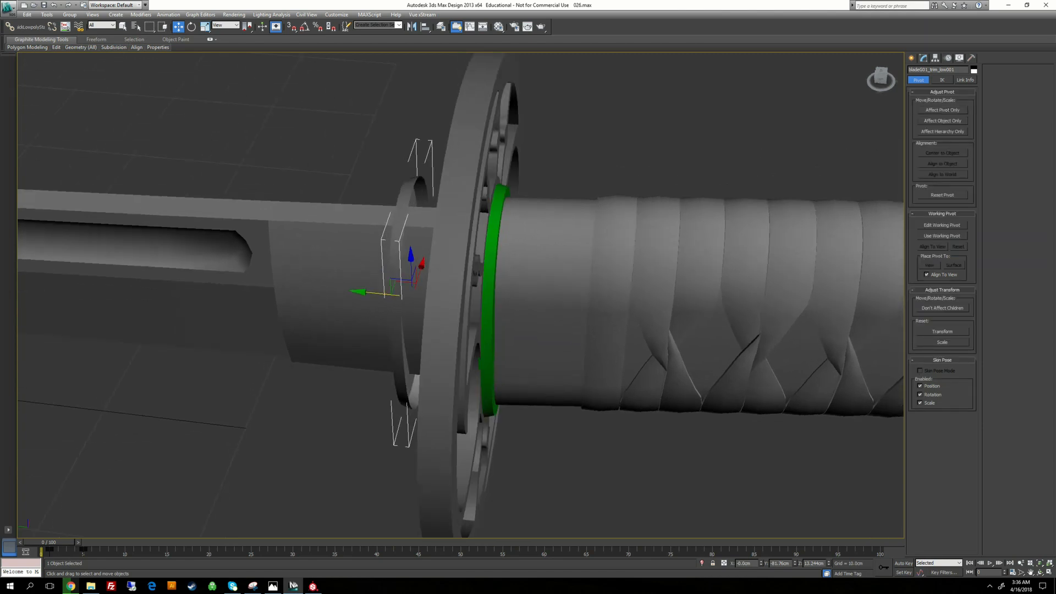
ctrl+click(498, 202)
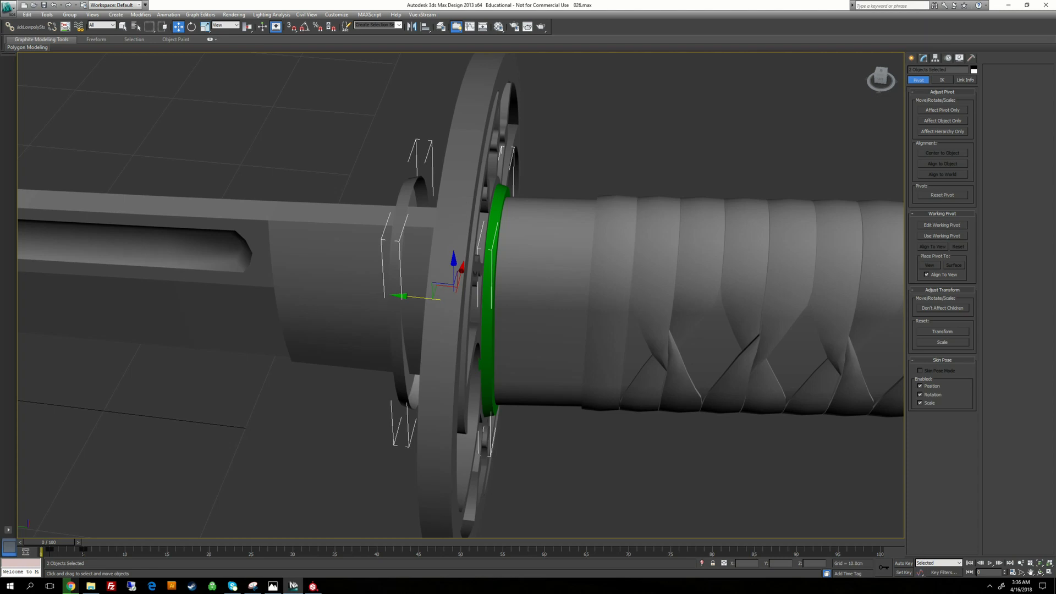
click(702, 563)
click(621, 287)
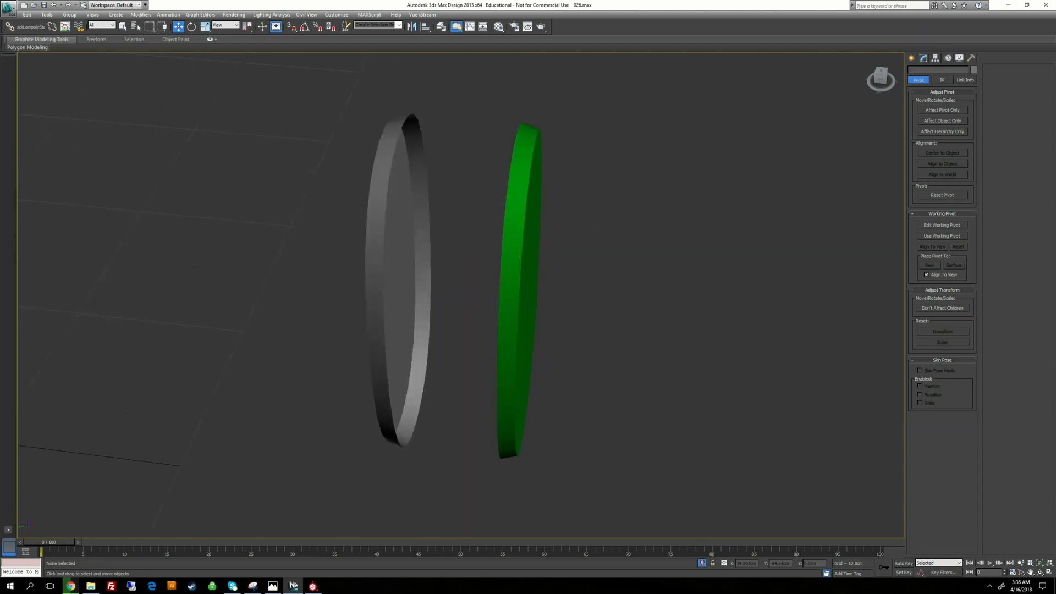
Turn the copied grey ring half a turn about its vertical axis with angle snap on, so its capped face points toward the green ring
click(516, 241)
click(422, 269)
click(511, 265)
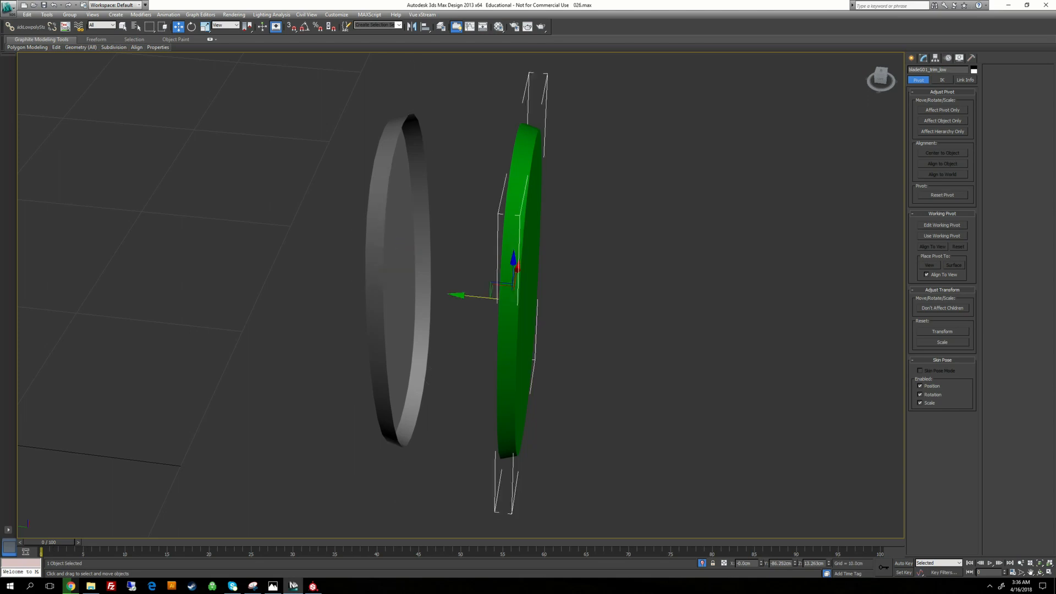
alt+drag(506, 294, 434, 294)
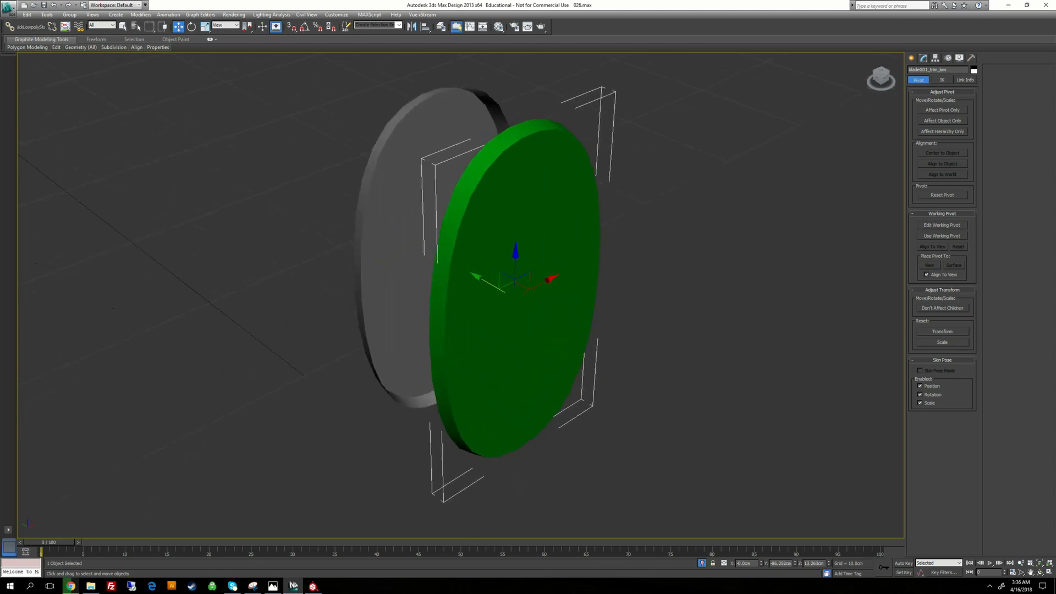
alt+middle_drag(435, 294, 511, 286)
click(407, 275)
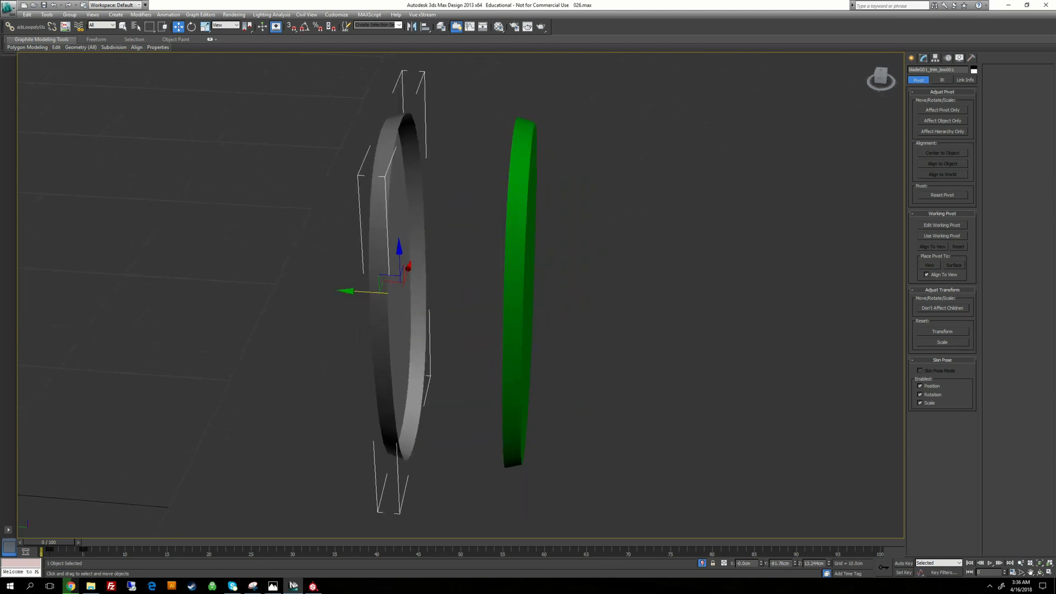
alt+middle_drag(407, 275, 380, 291)
key(e)
drag(391, 330, 522, 142)
right_click(522, 142)
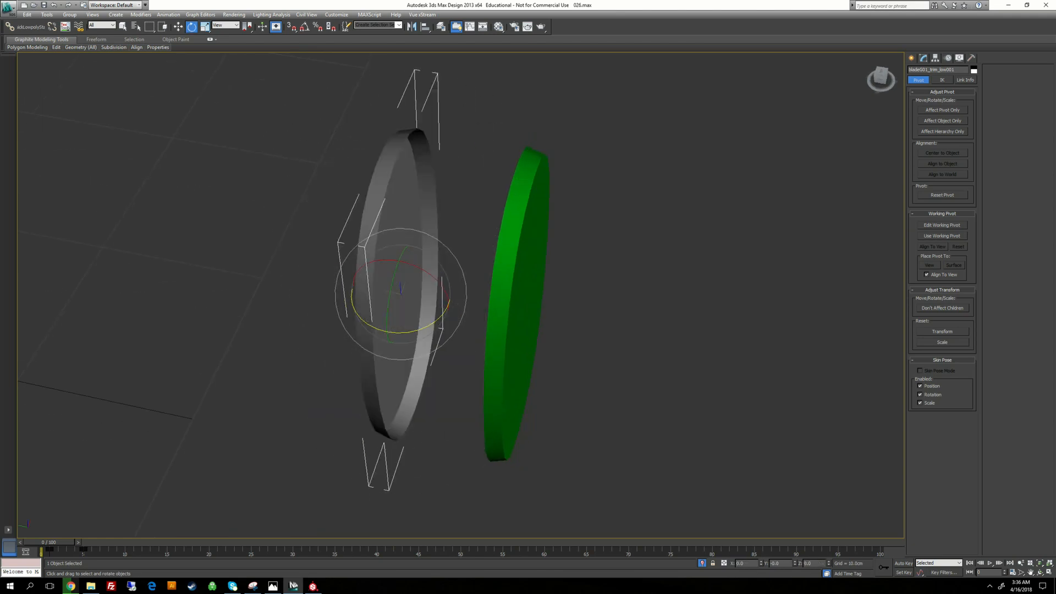
click(305, 26)
drag(369, 324, 480, 238)
key(w)
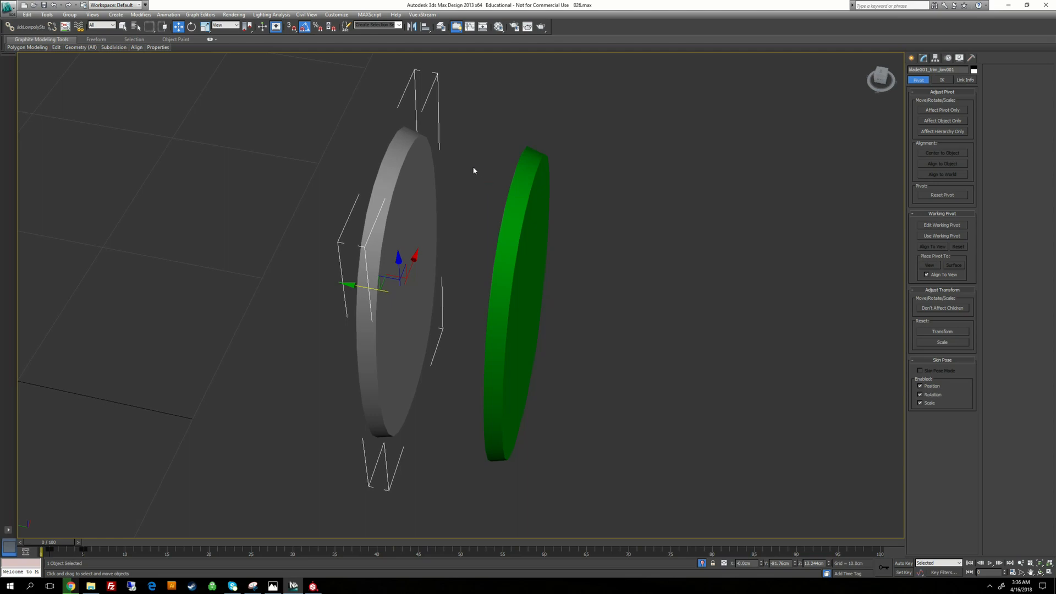
Compare the slant and edge profile of the grey and green rings in the left view
key(l)
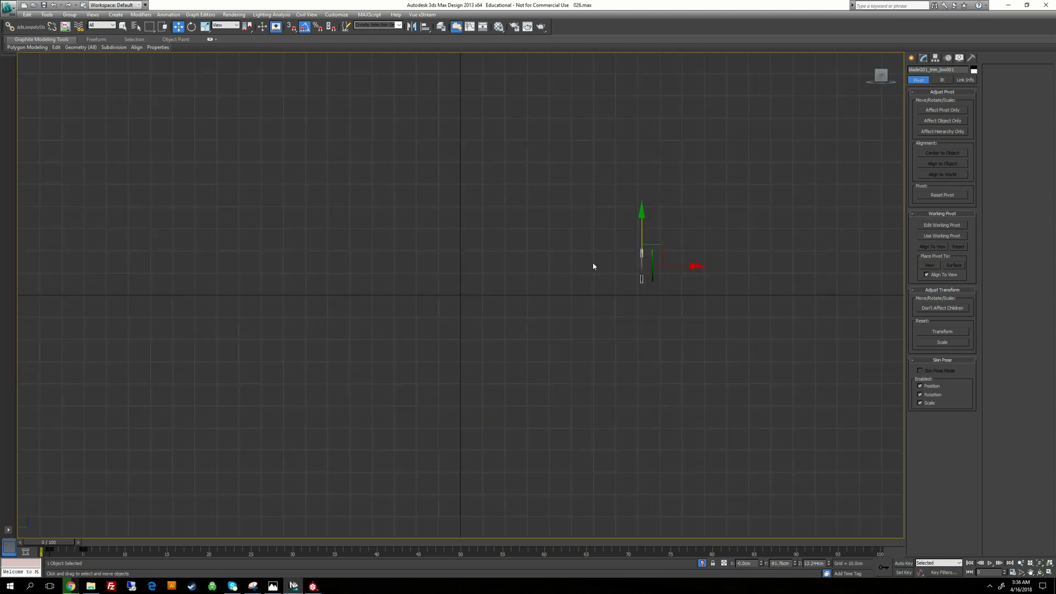
scroll(539, 302, up, 6)
middle_drag(657, 262, 456, 296)
middle_drag(616, 306, 461, 302)
scroll(461, 302, up, 4)
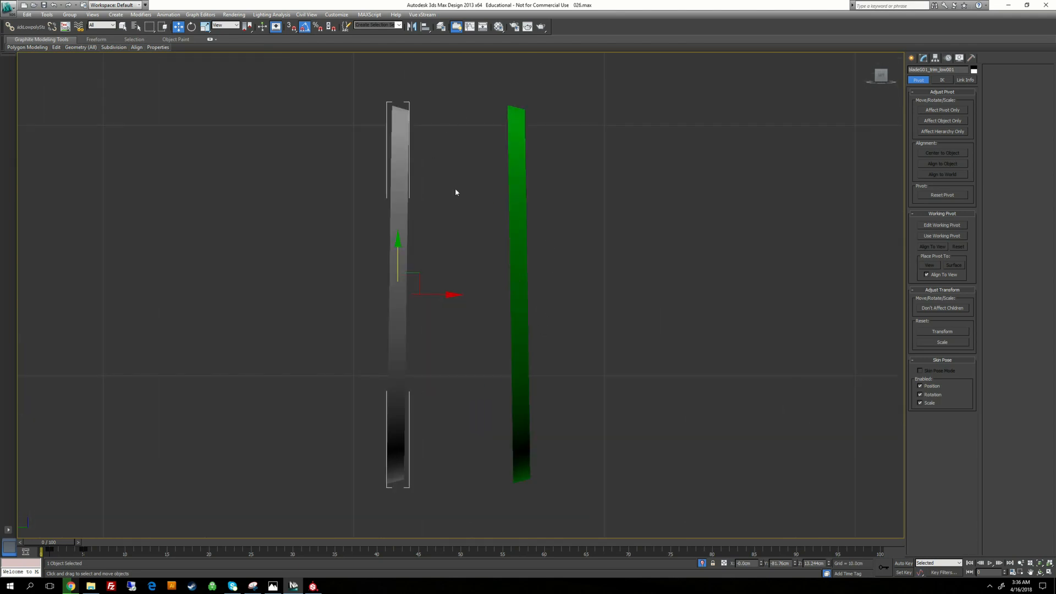
middle_drag(417, 280, 416, 241)
middle_drag(470, 119, 458, 146)
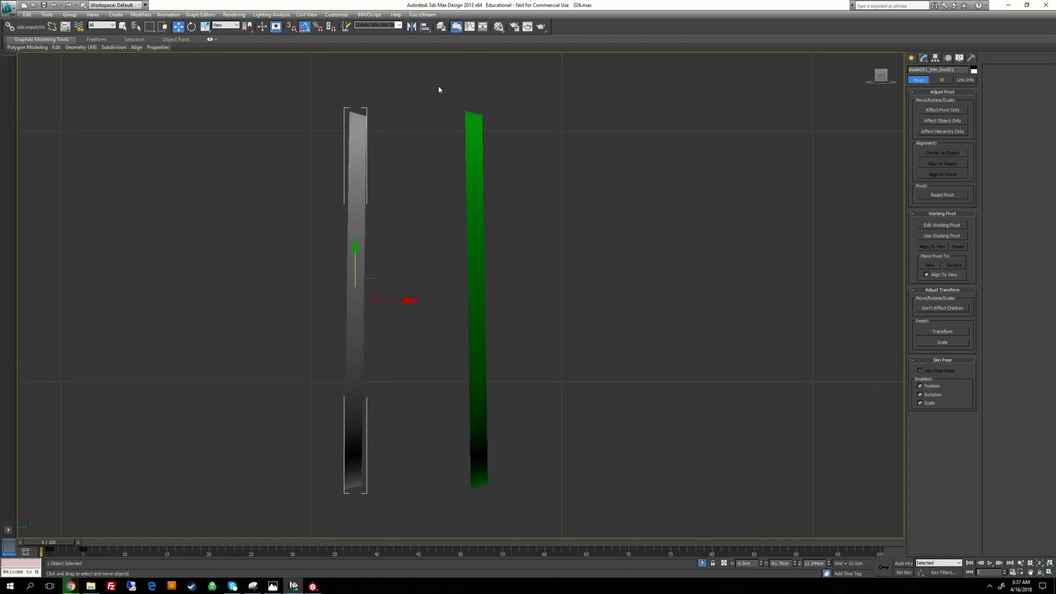
middle_drag(416, 272, 402, 306)
middle_drag(437, 246, 442, 197)
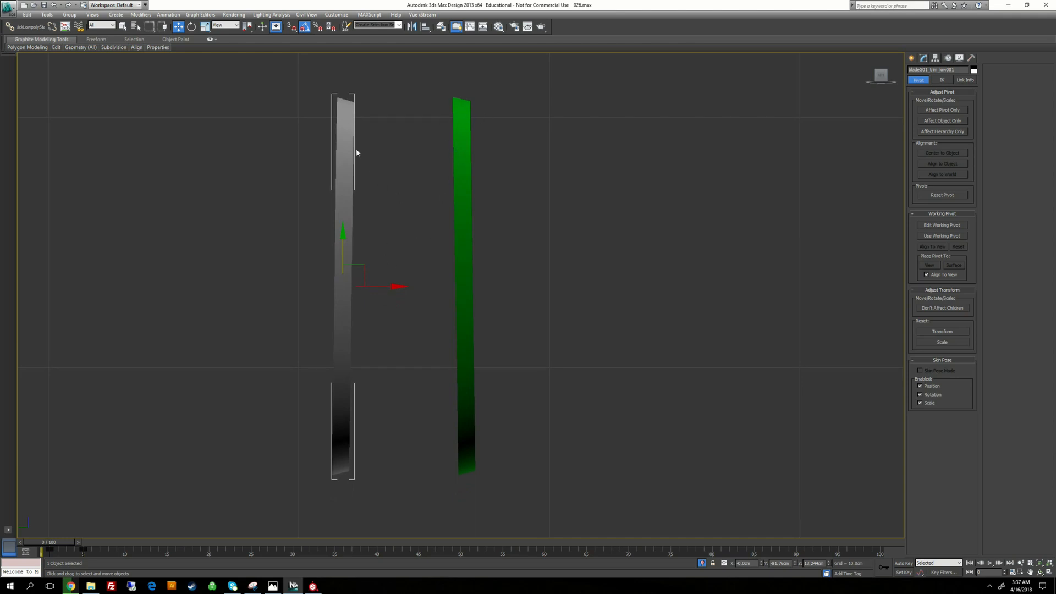
middle_drag(465, 96, 460, 97)
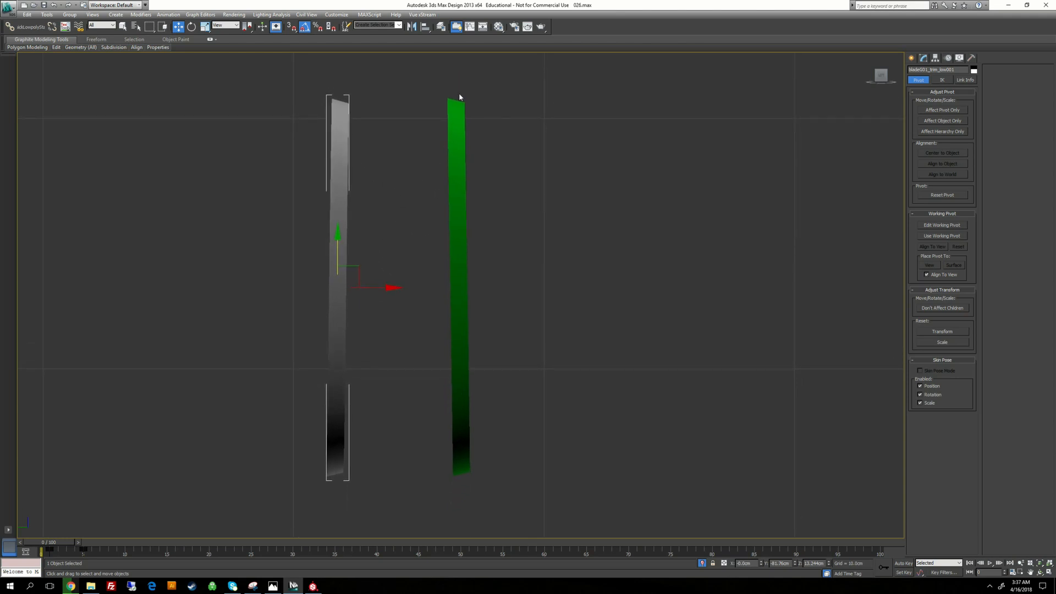
Align the grey ring to the green one by pivot points in X, Y and Z position and local X orientation, then shift it slightly toward the blade
click(425, 26)
click(463, 159)
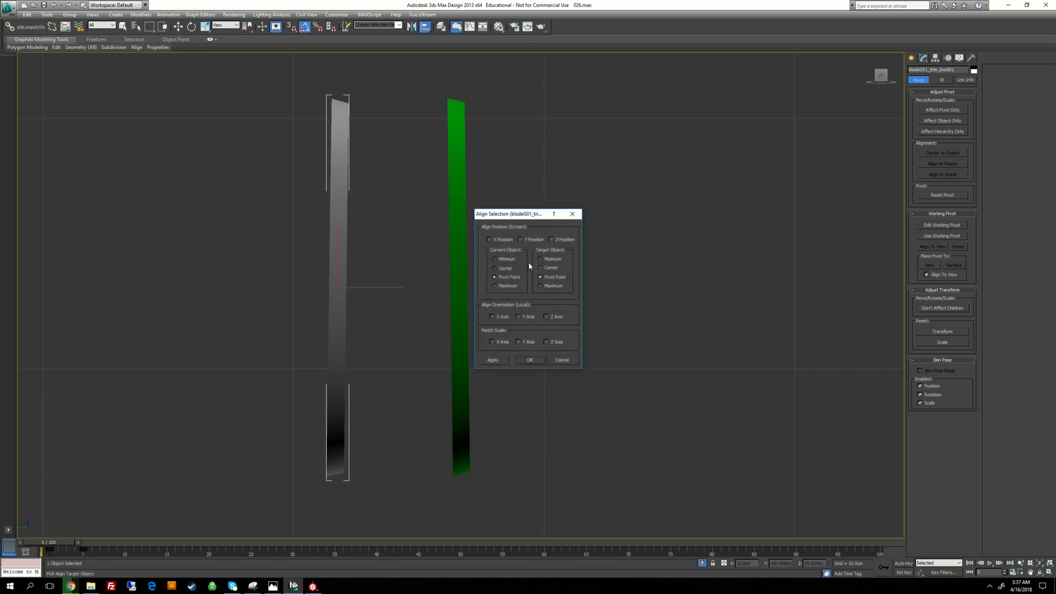
click(489, 239)
click(551, 240)
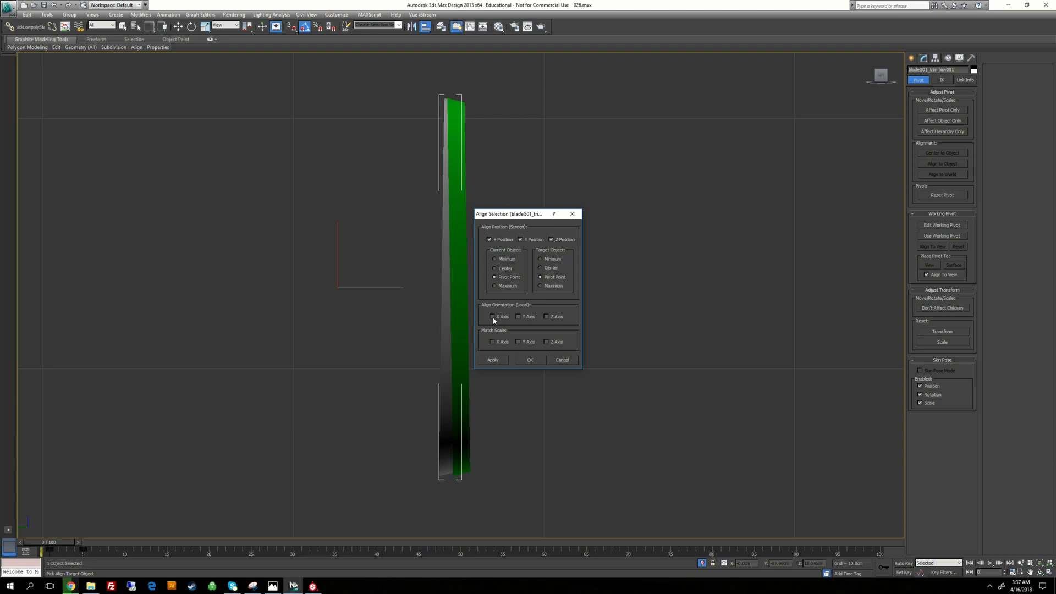
click(518, 317)
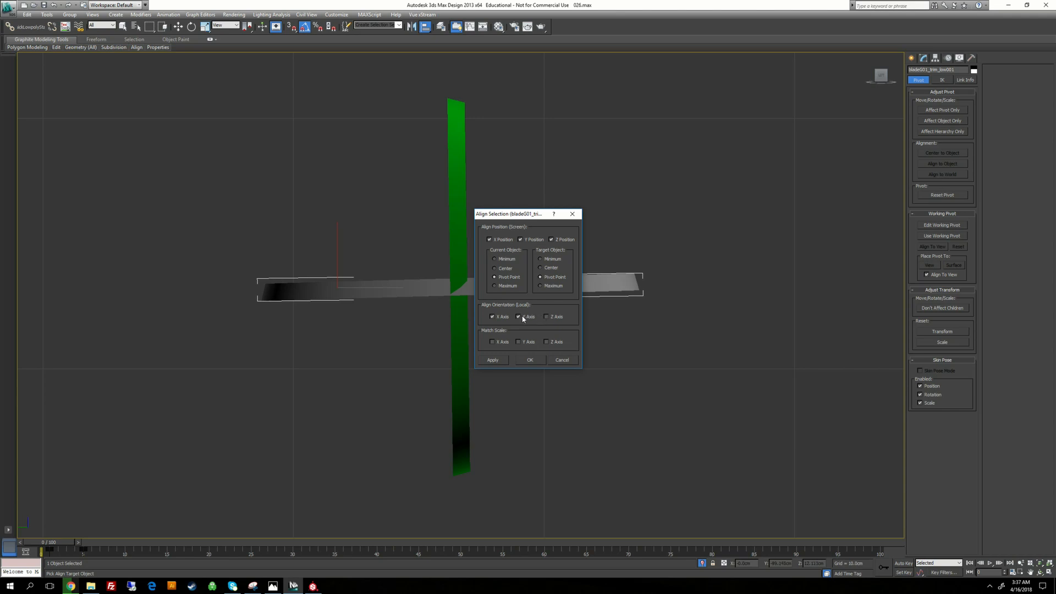
click(519, 317)
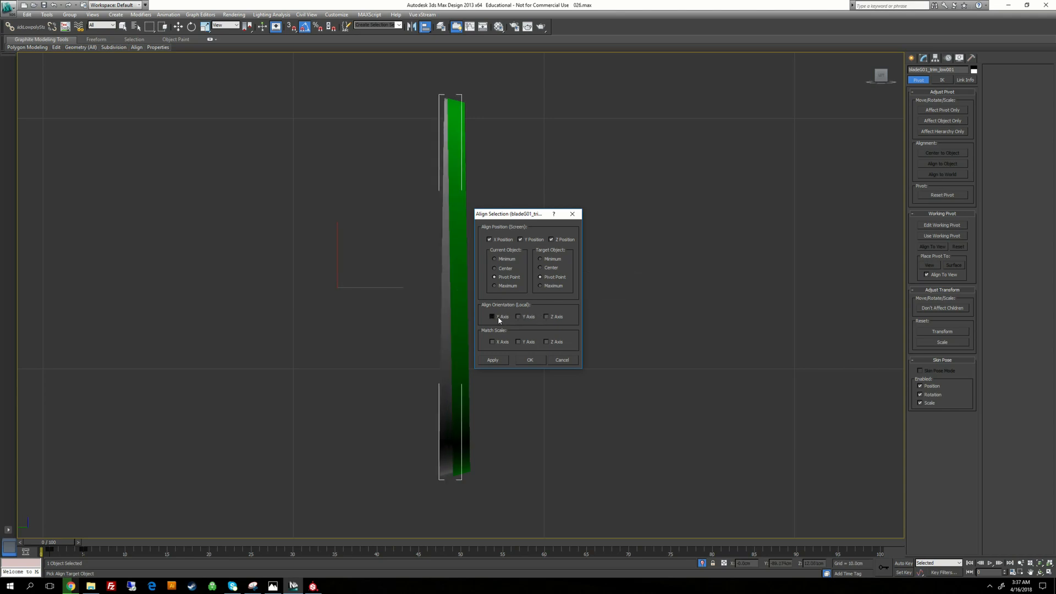
click(498, 318)
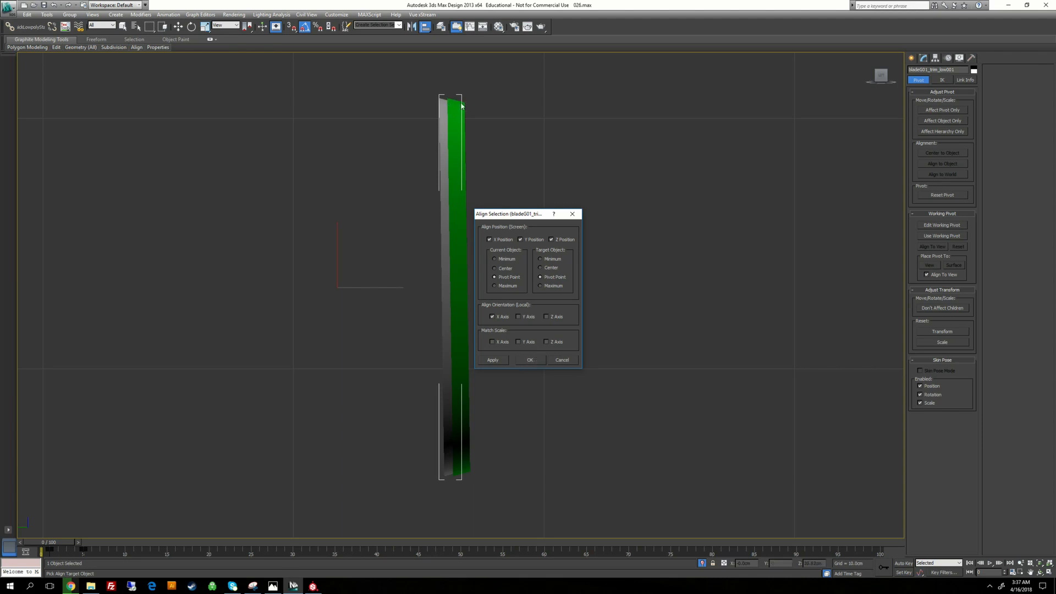
click(530, 360)
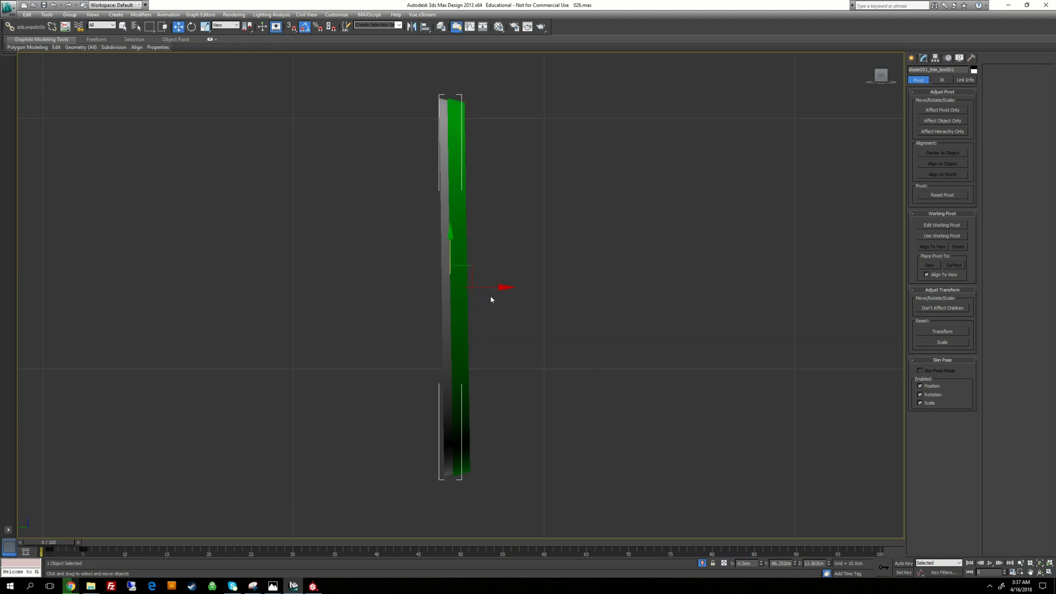
mouse_move(479, 286)
mouse_down()
mouse_move(487, 286)
mouse_move(473, 287)
mouse_up()
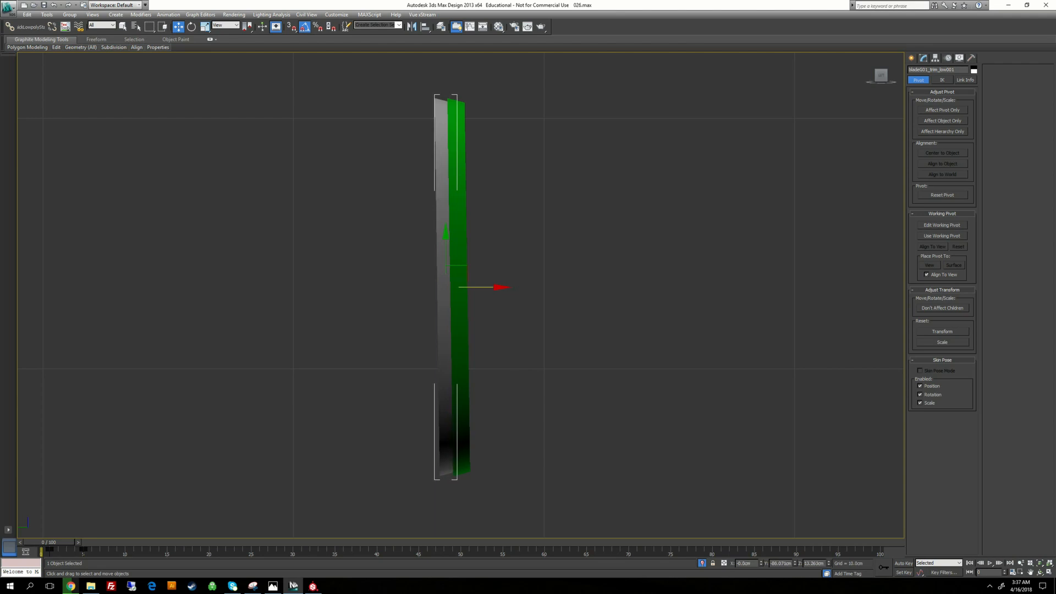
Inspect the gap between the grey and green rings, and turn on snapping set to vertices
alt+middle_drag(474, 286, 522, 297)
scroll(497, 264, up, 5)
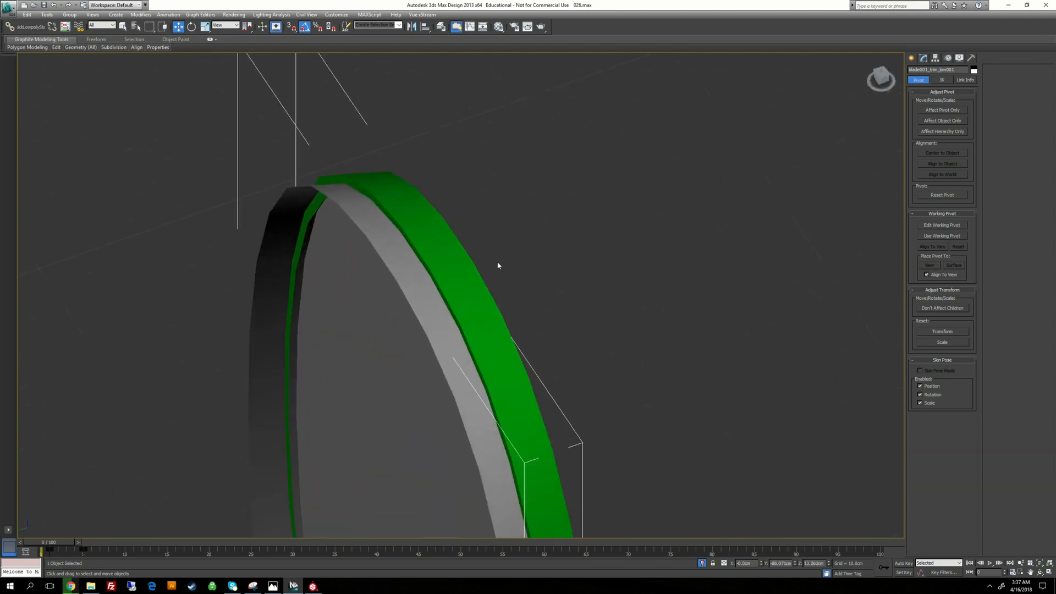
key(F3)
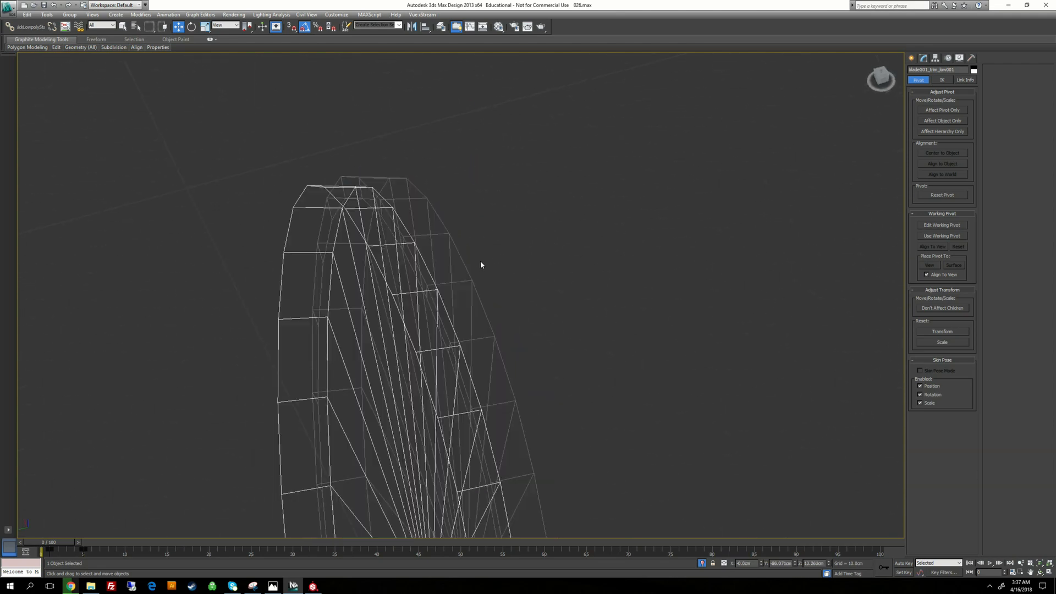
key(F3)
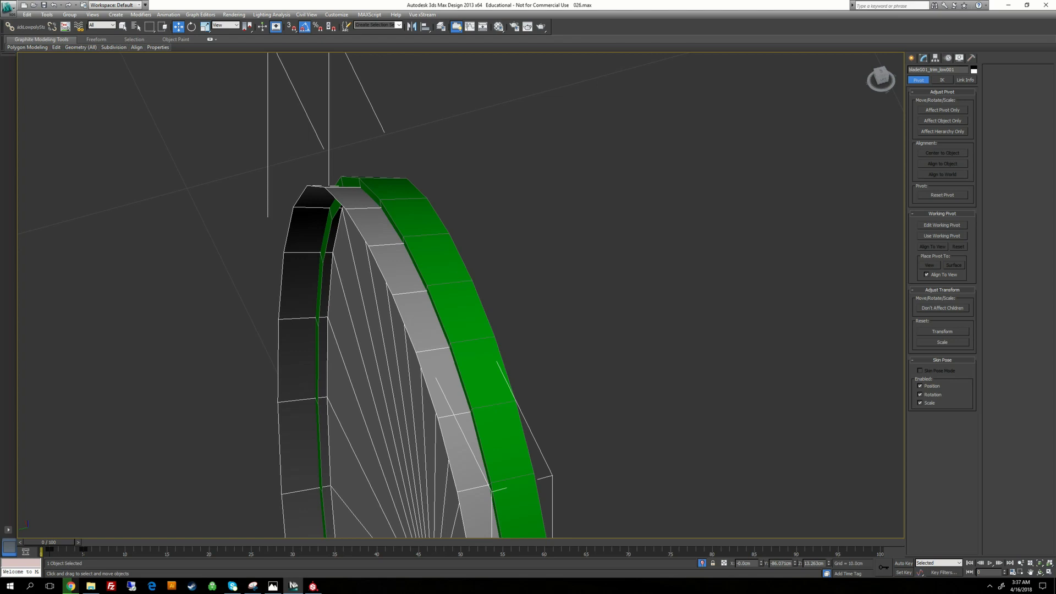
key(s)
right_click(291, 26)
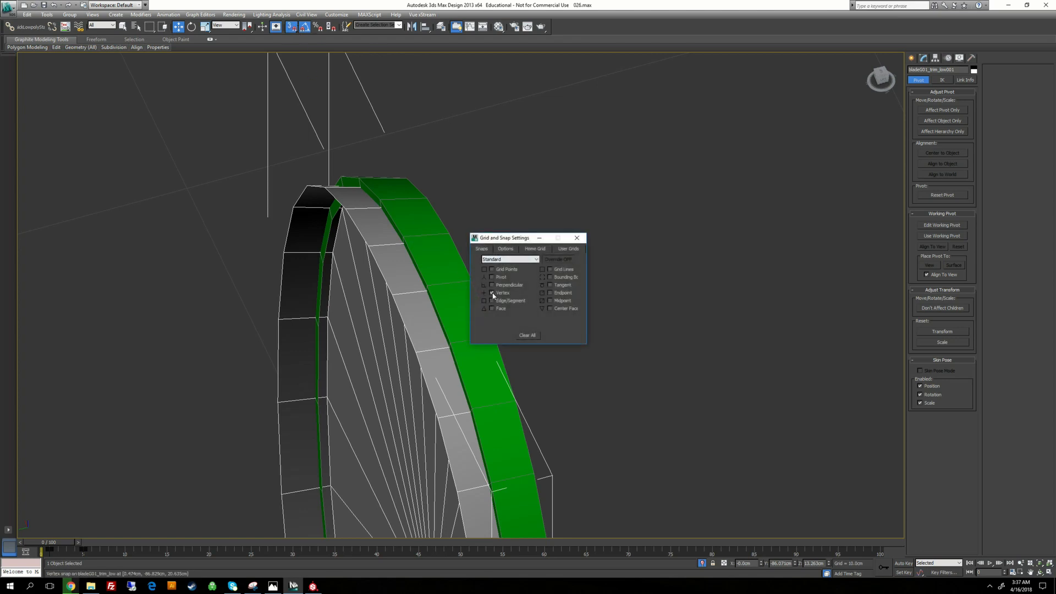
click(576, 238)
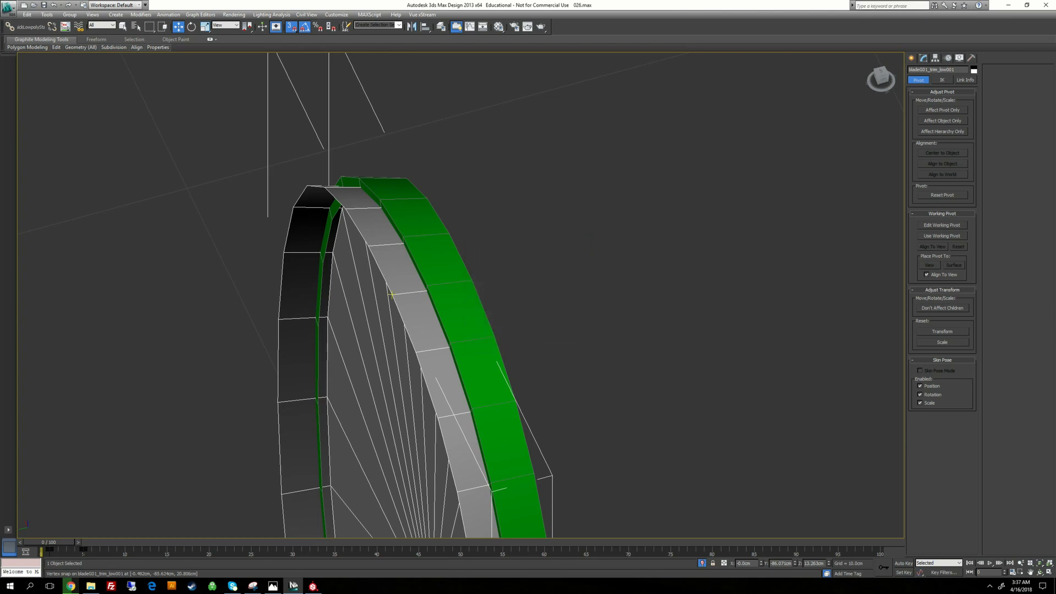
drag(392, 295, 424, 287)
key(ctrl+z)
right_click(293, 27)
click(505, 248)
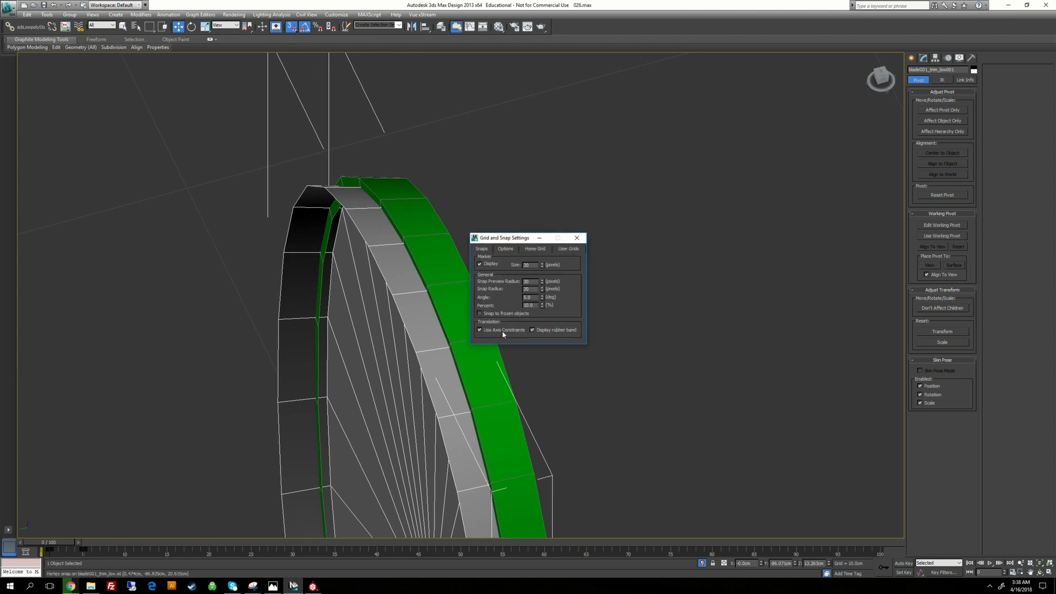
click(479, 331)
click(480, 330)
click(577, 238)
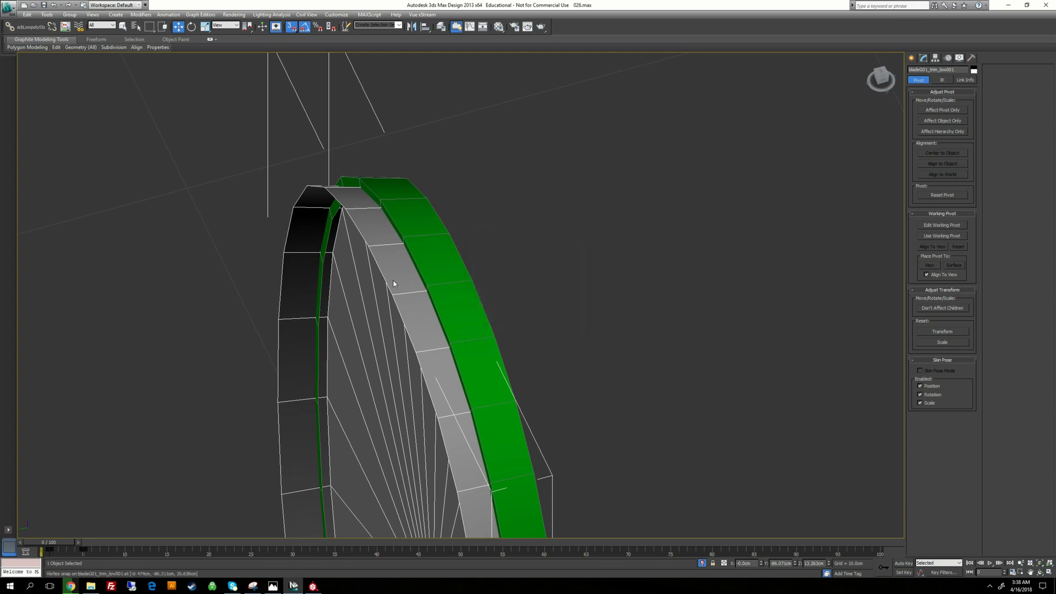
Snap the grey ring by an edge vertex onto the matching vertex of the green ring and check the overlap all around
drag(391, 295, 428, 286)
alt+middle_drag(427, 286, 303, 302)
scroll(461, 308, down, 3)
alt+middle_drag(495, 517, 520, 468)
middle_drag(520, 467, 497, 384)
alt+middle_drag(498, 384, 599, 404)
scroll(504, 162, down, 2)
Turn snapping off, pull the green ring clear of the grey one and delete it
click(504, 177)
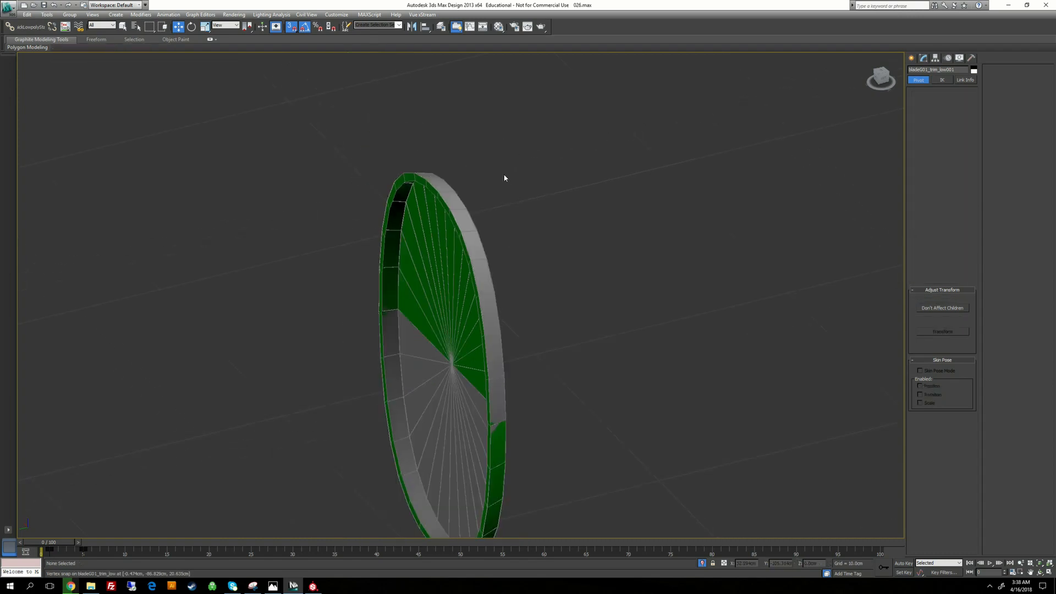
click(414, 181)
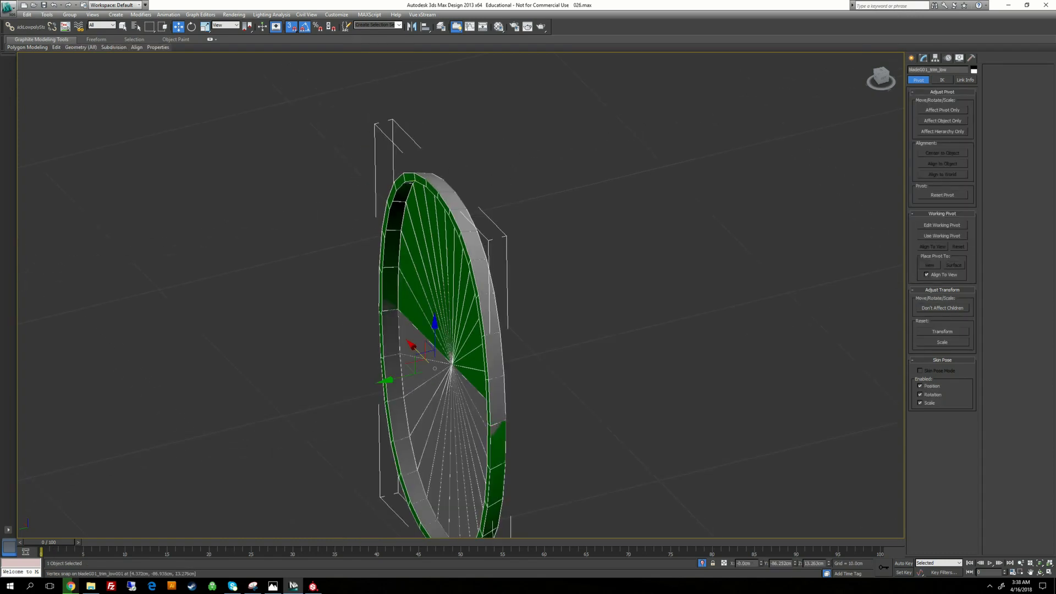
key(s)
drag(404, 376, 336, 393)
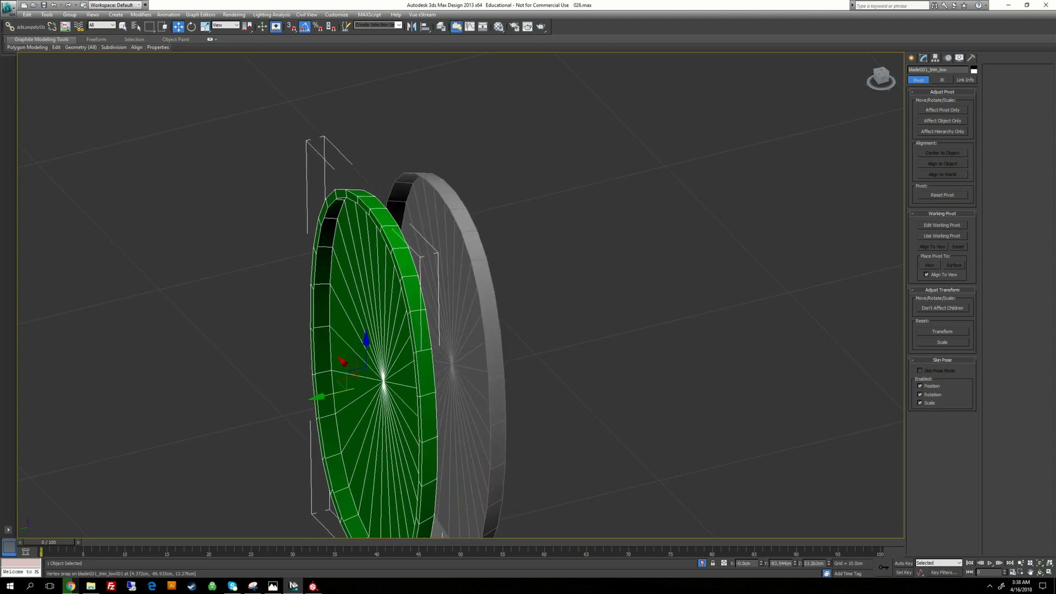
key(Delete)
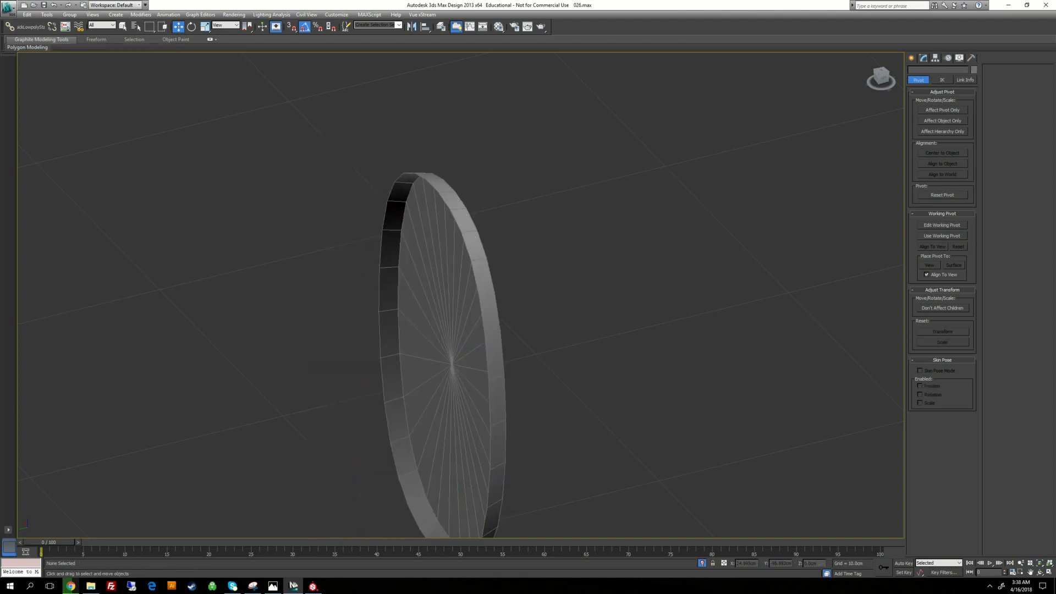
Select the remaining grey ring and end isolation to bring back the whole katana
click(418, 352)
alt+middle_drag(486, 297, 421, 295)
right_click(566, 174)
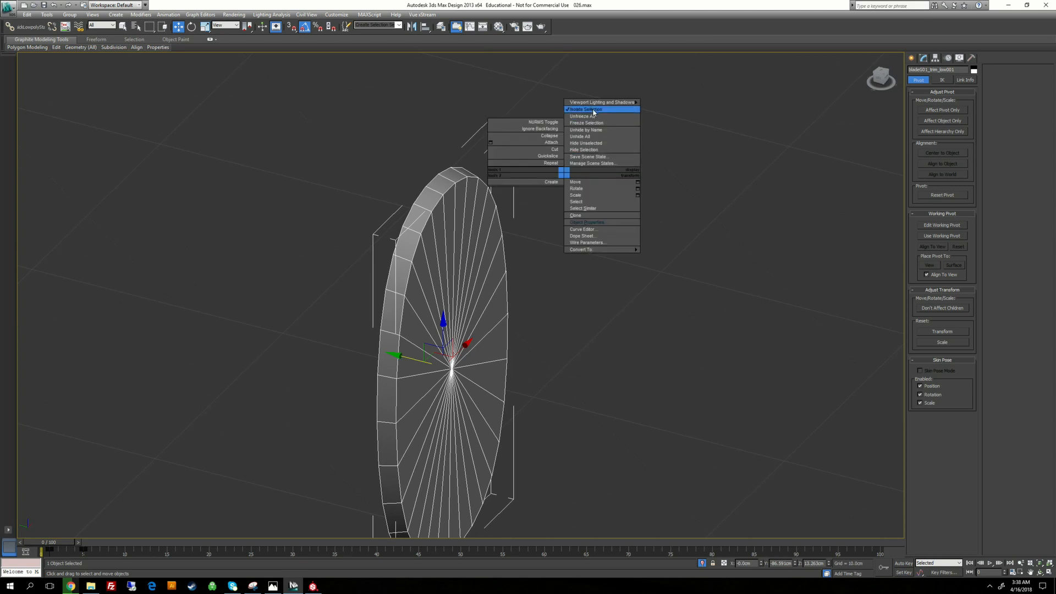
click(594, 110)
alt+middle_drag(495, 297, 542, 280)
scroll(495, 298, down, 3)
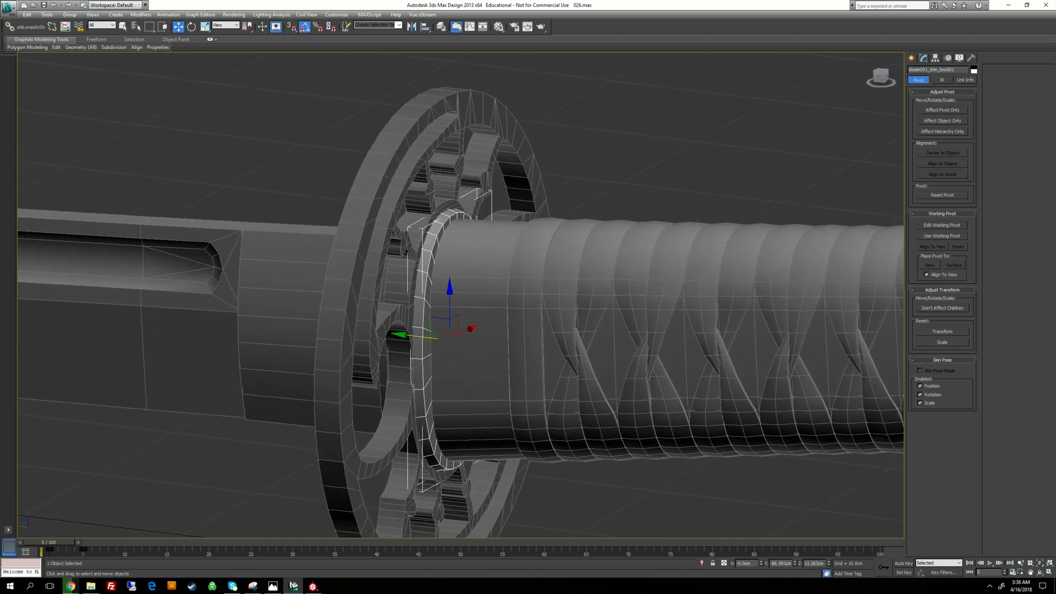
Add an Unwrap UVW modifier to the ring and offset all its UVs one full tile upward using relative input
click(923, 58)
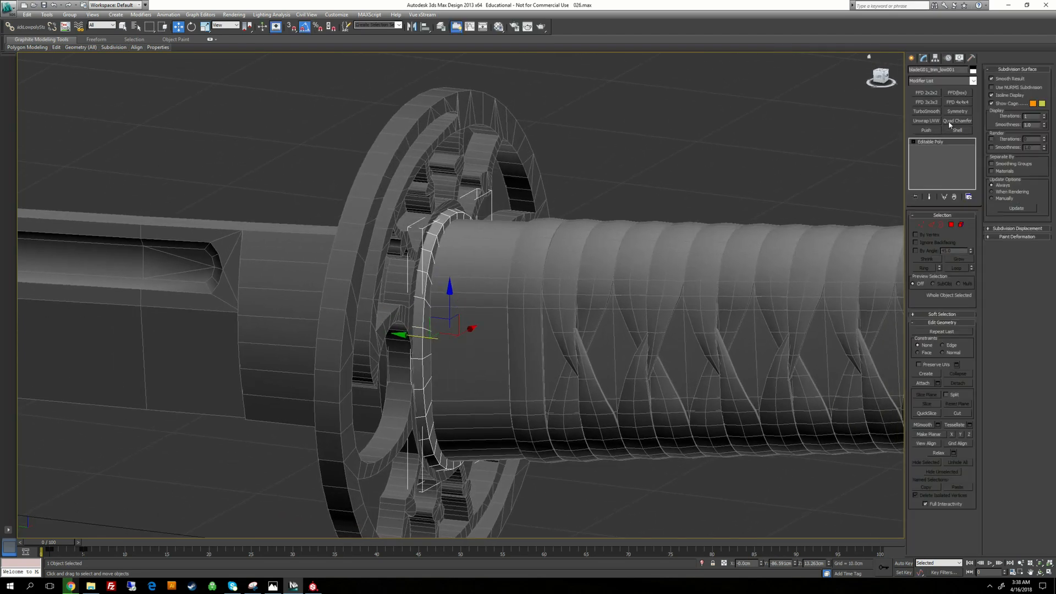
click(927, 121)
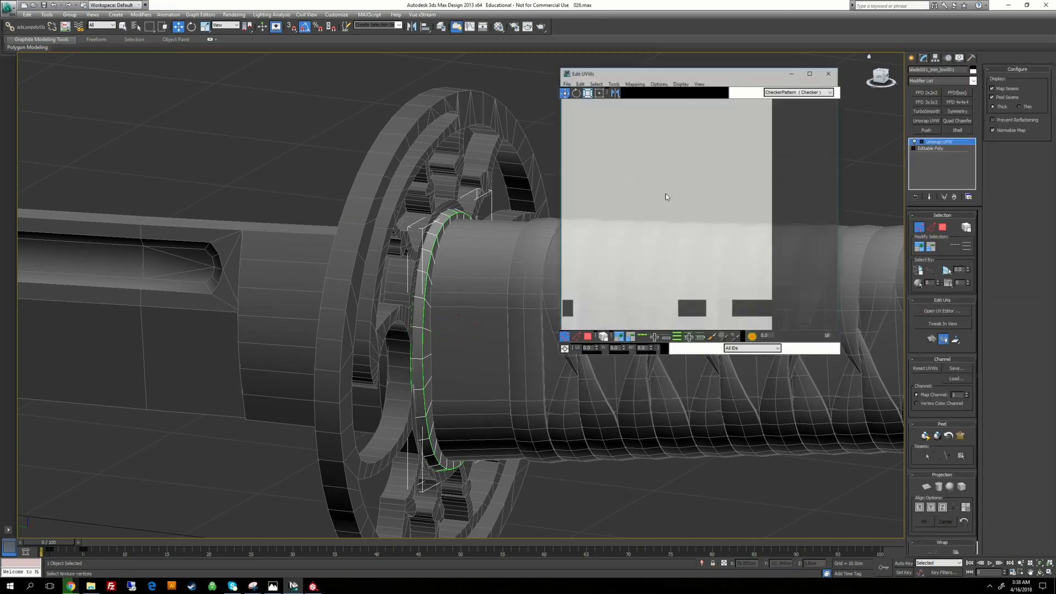
drag(752, 292, 753, 292)
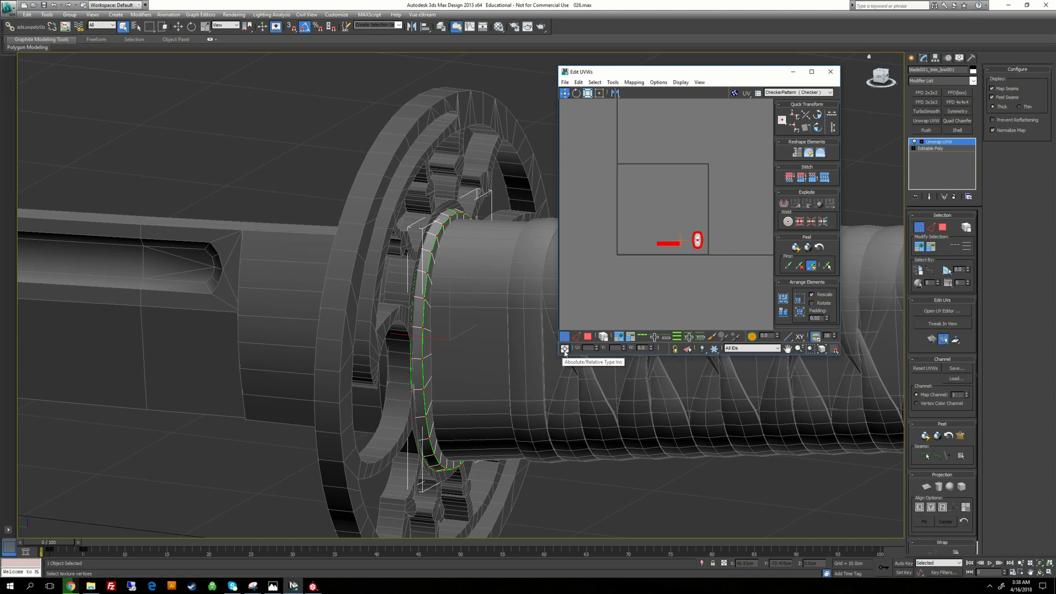
click(565, 348)
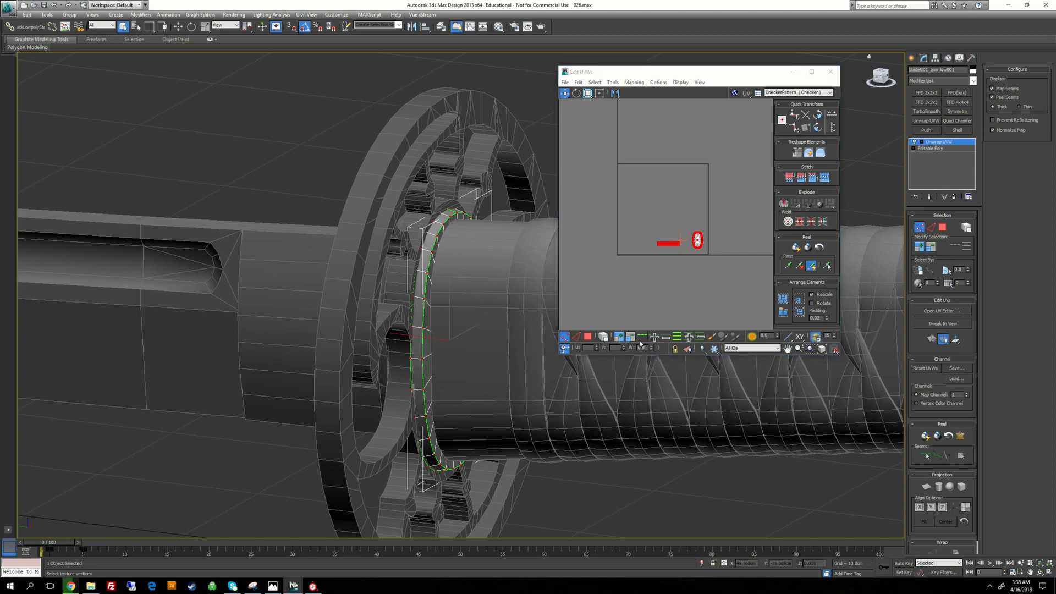
key(Return)
click(651, 212)
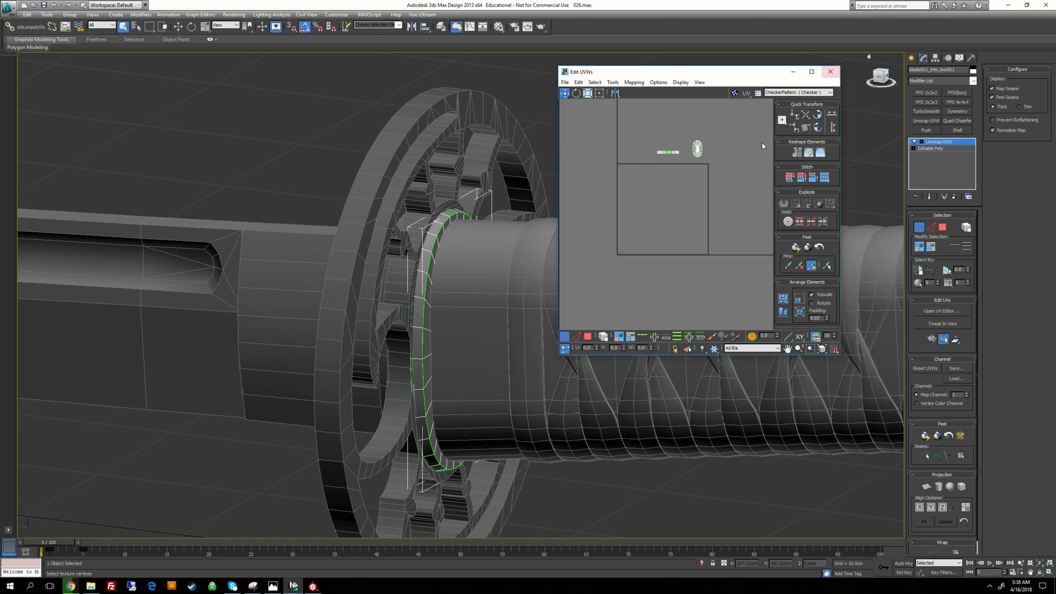
Close the UV editor and convert the unwrapped ring to an Editable Poly
right_click(632, 175)
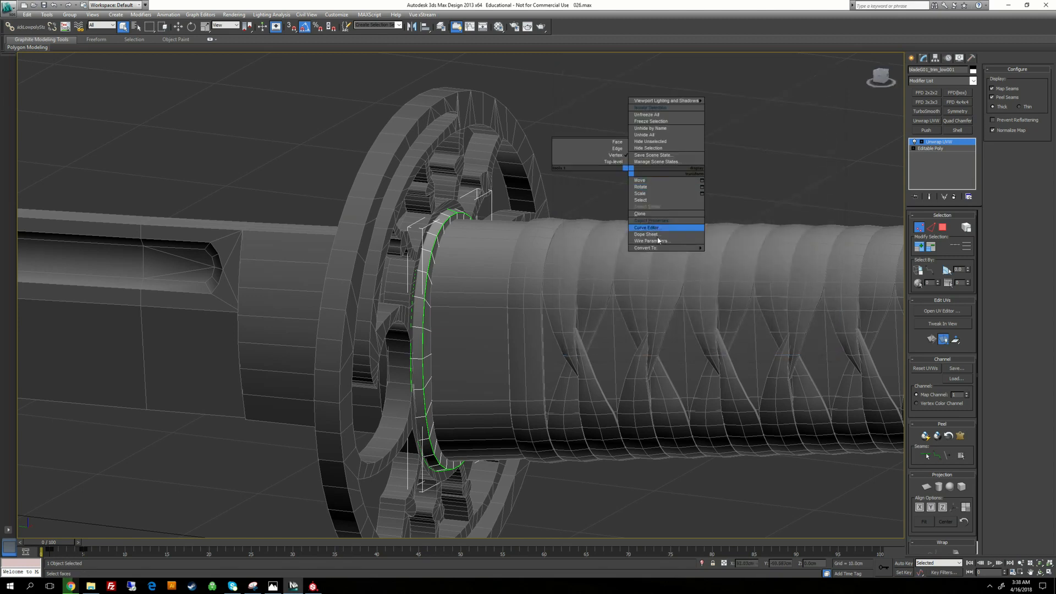
mouse_move(669, 248)
click(735, 254)
click(604, 160)
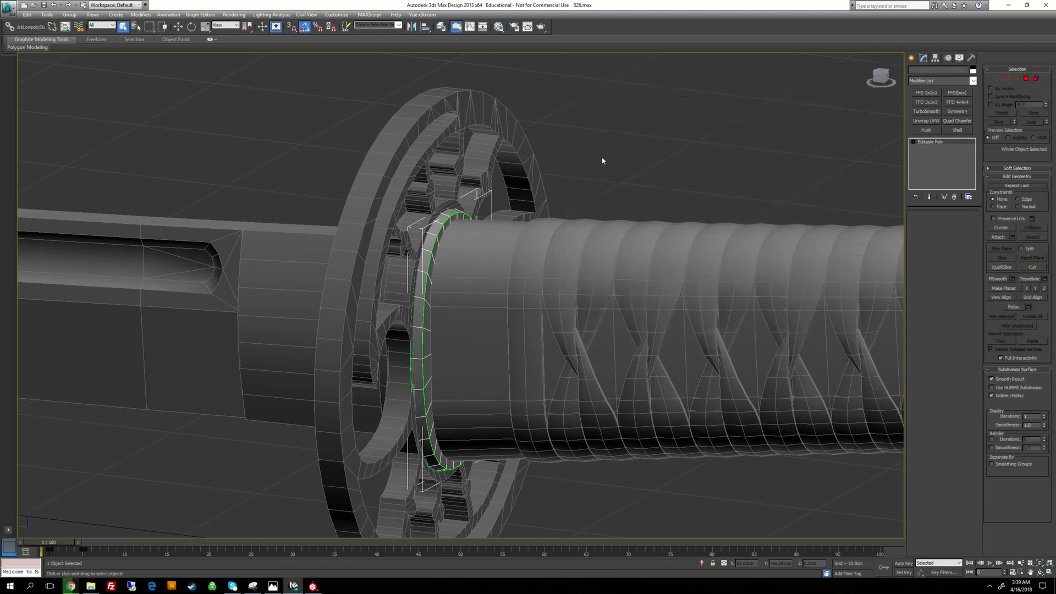
Select the replacement ring on the handle side of the guard and open the layer manager
scroll(610, 162, up, 4)
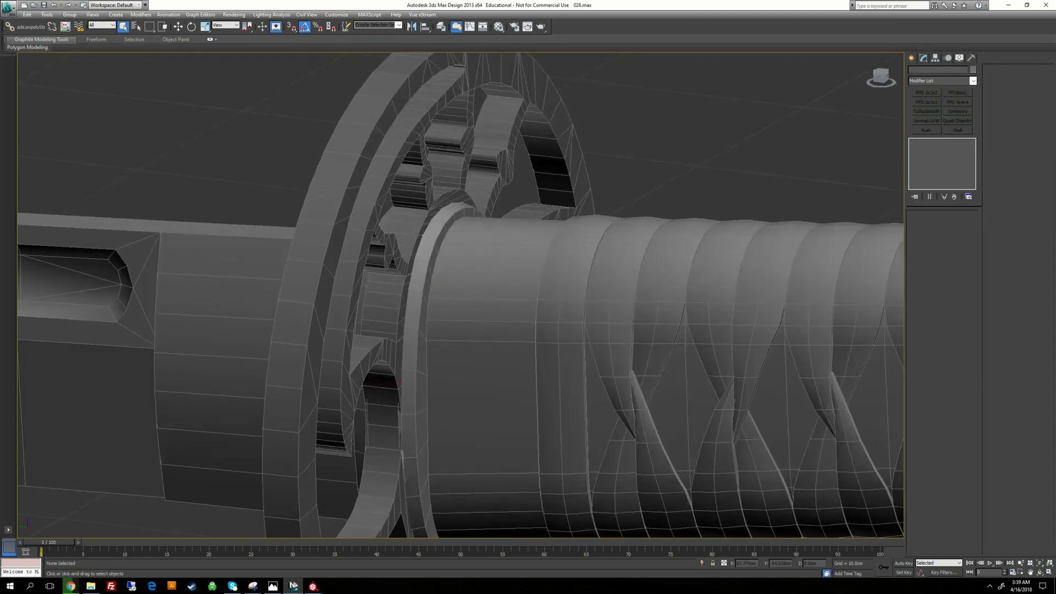
click(419, 352)
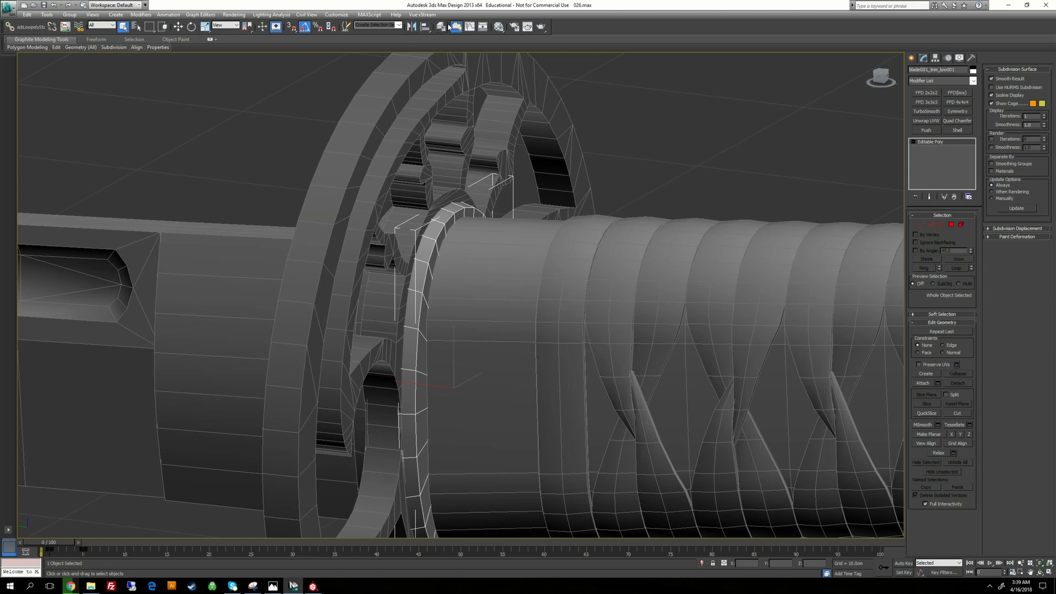
click(452, 27)
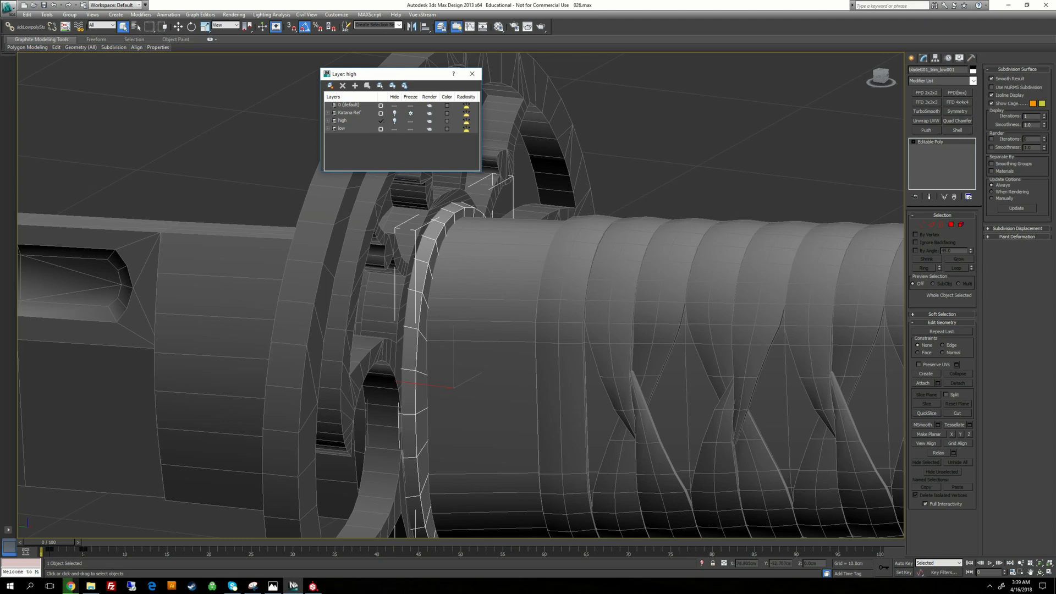
click(381, 129)
click(381, 122)
click(381, 129)
click(381, 121)
click(381, 130)
click(381, 122)
click(381, 129)
click(381, 122)
Make the low layer current and add the selected ring to it
click(336, 105)
click(380, 130)
right_click(342, 131)
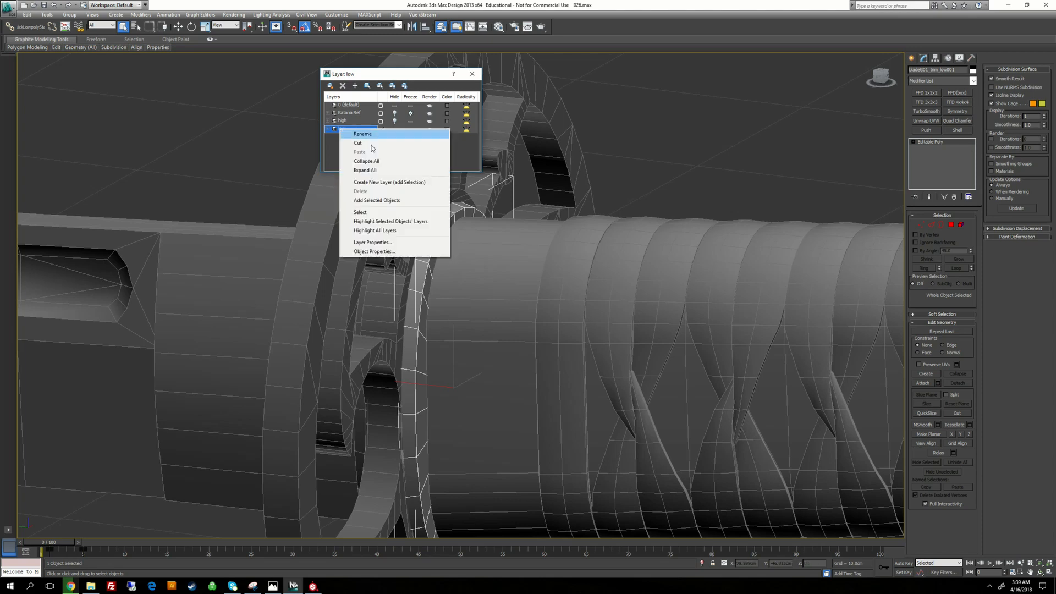
click(383, 200)
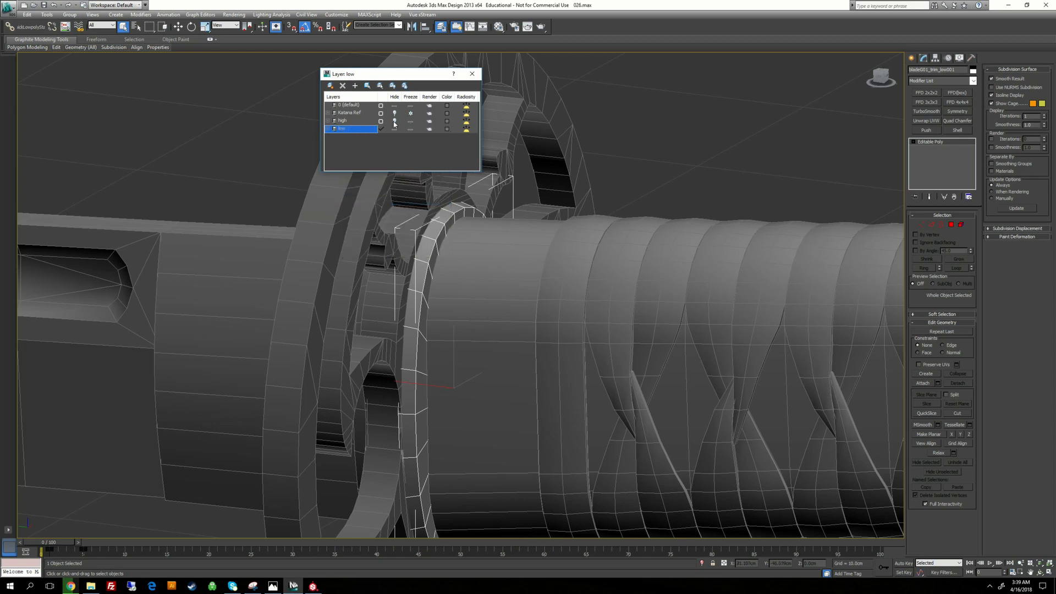
Hide the low layer, show the high layer and close the layer manager
click(395, 128)
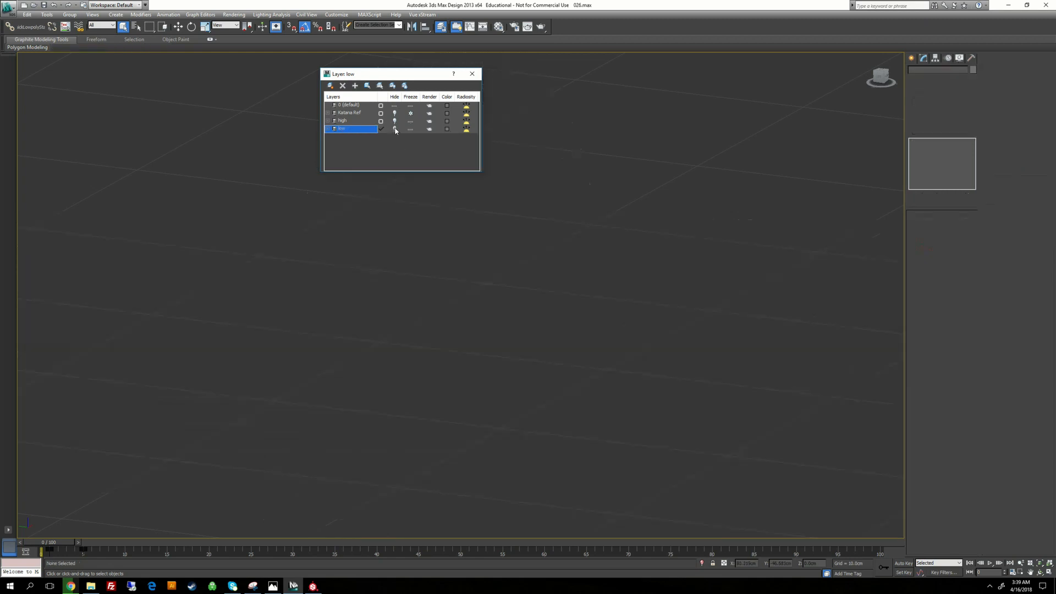
click(395, 121)
click(636, 146)
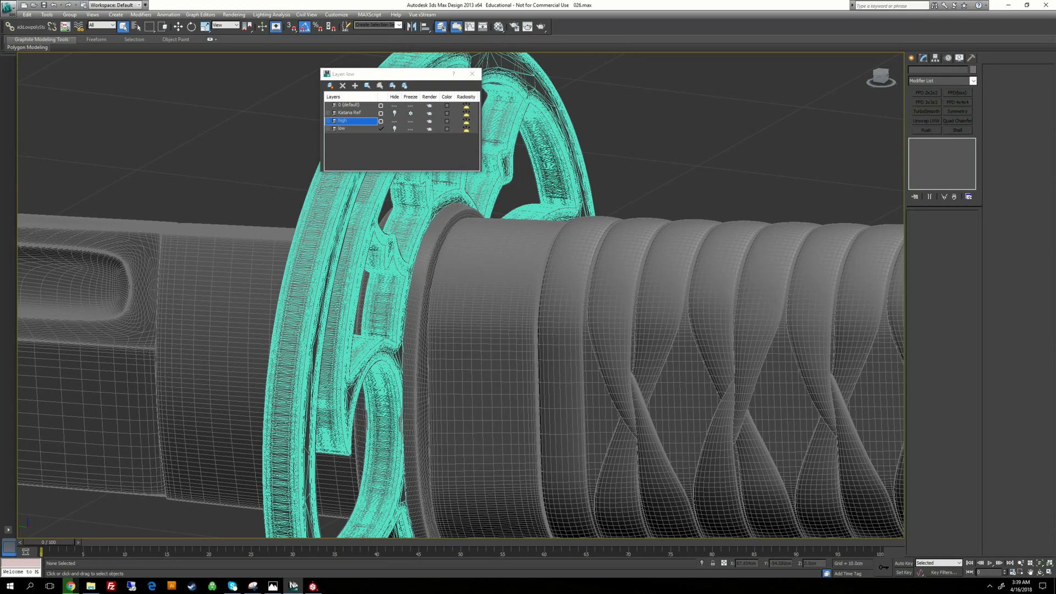
click(440, 234)
click(472, 73)
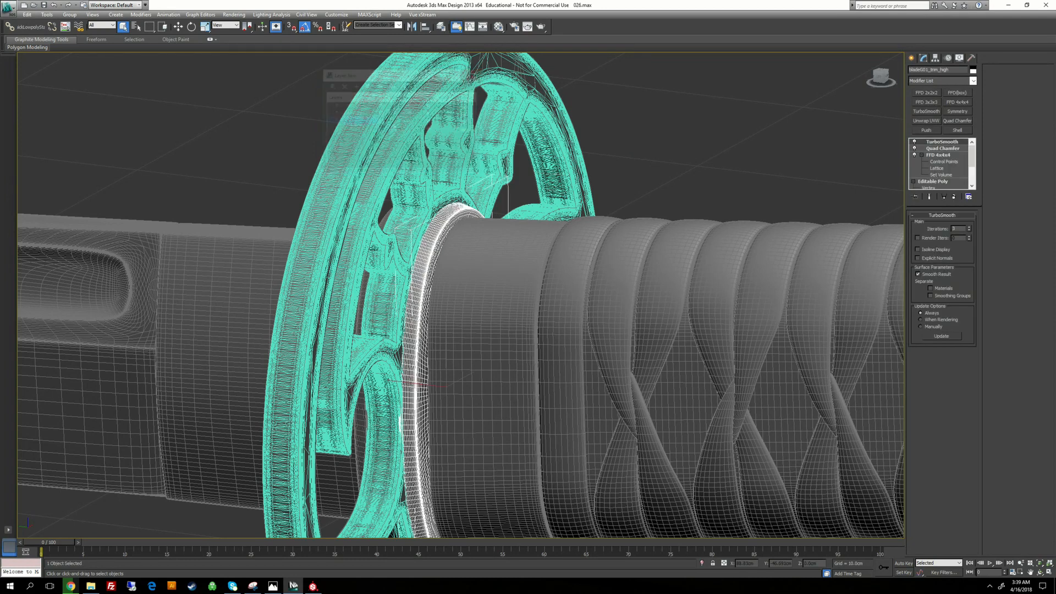
Select the high-poly trim ring on the handle side of the guard and copy its object name
click(638, 146)
click(422, 296)
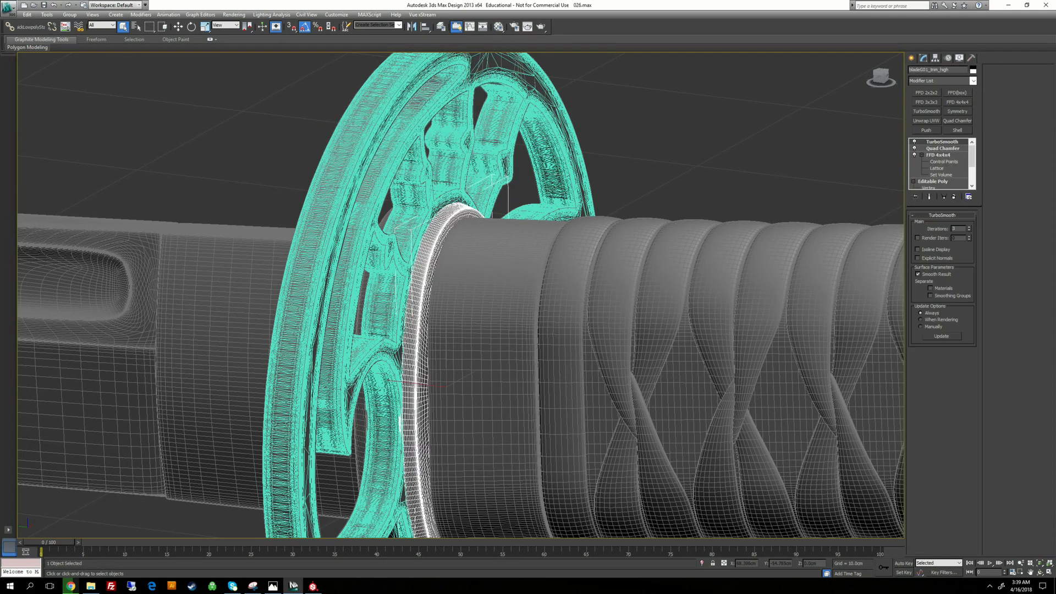
double_click(935, 70)
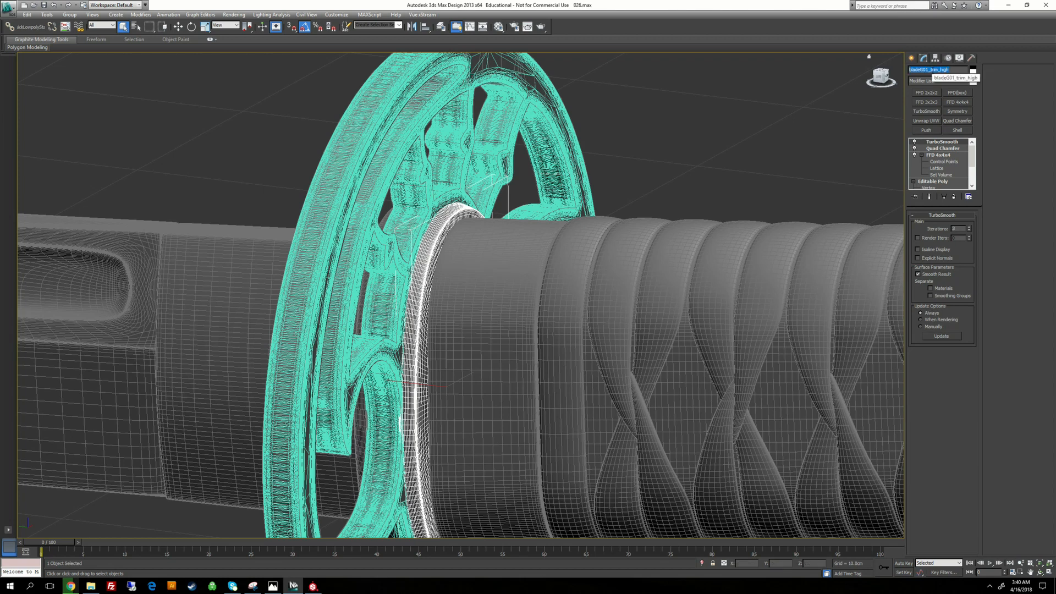
right_click(942, 71)
click(952, 107)
click(671, 123)
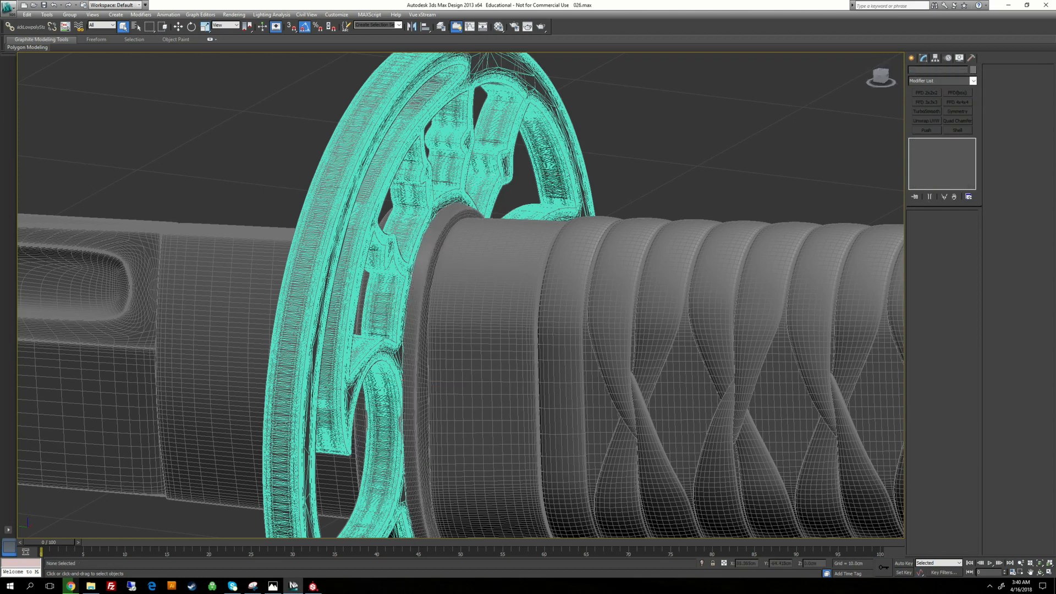
Select the high-poly trim on both sides of the guard and check the object names and extent of each ring
middle_drag(462, 297, 577, 278)
click(465, 275)
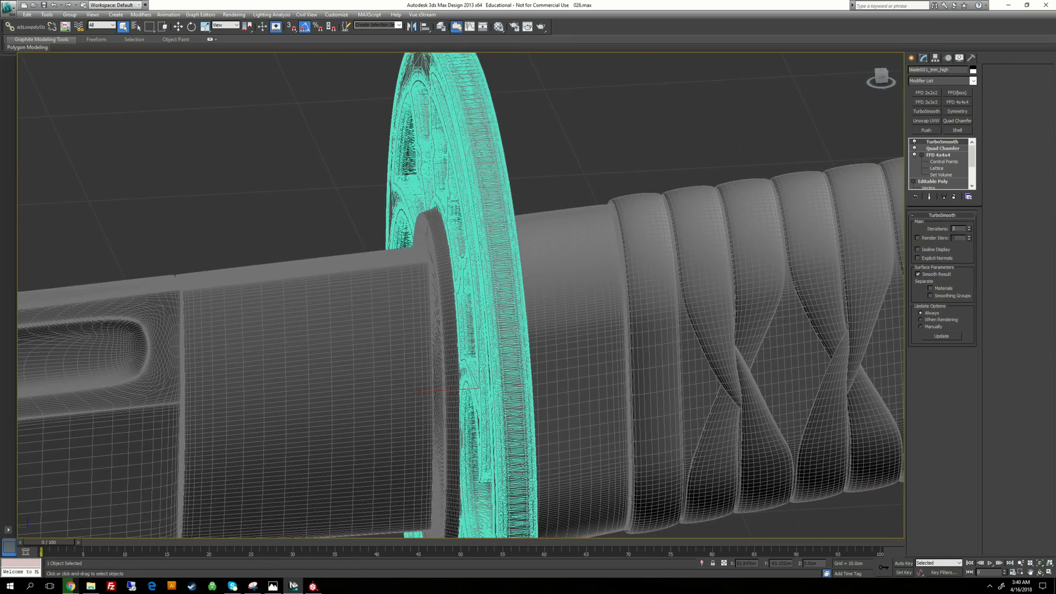
click(442, 308)
alt+middle_drag(442, 308, 357, 309)
click(461, 330)
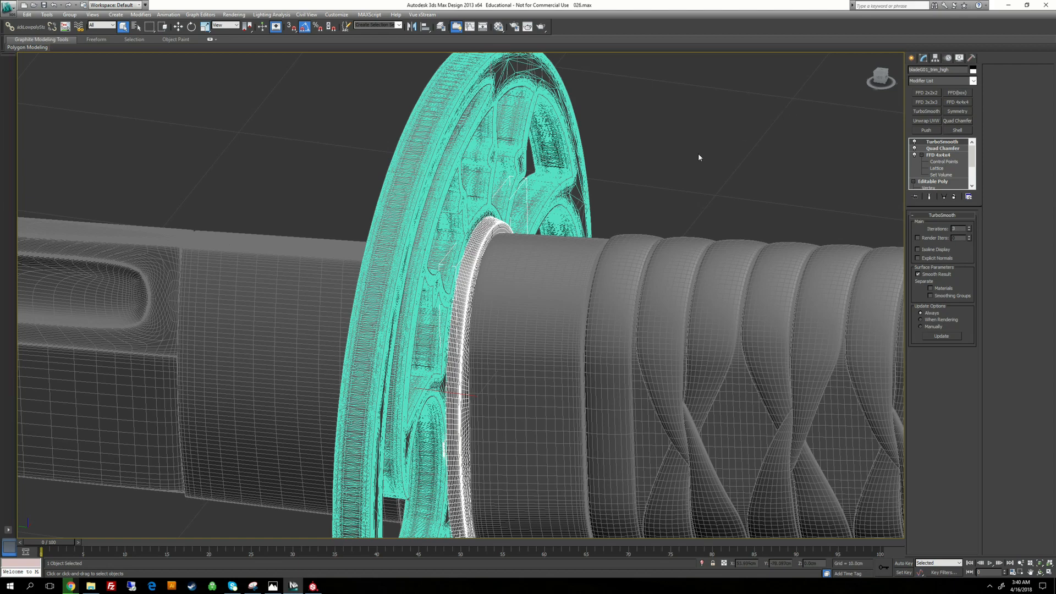
alt+middle_drag(461, 352, 591, 356)
scroll(462, 280, down, 2)
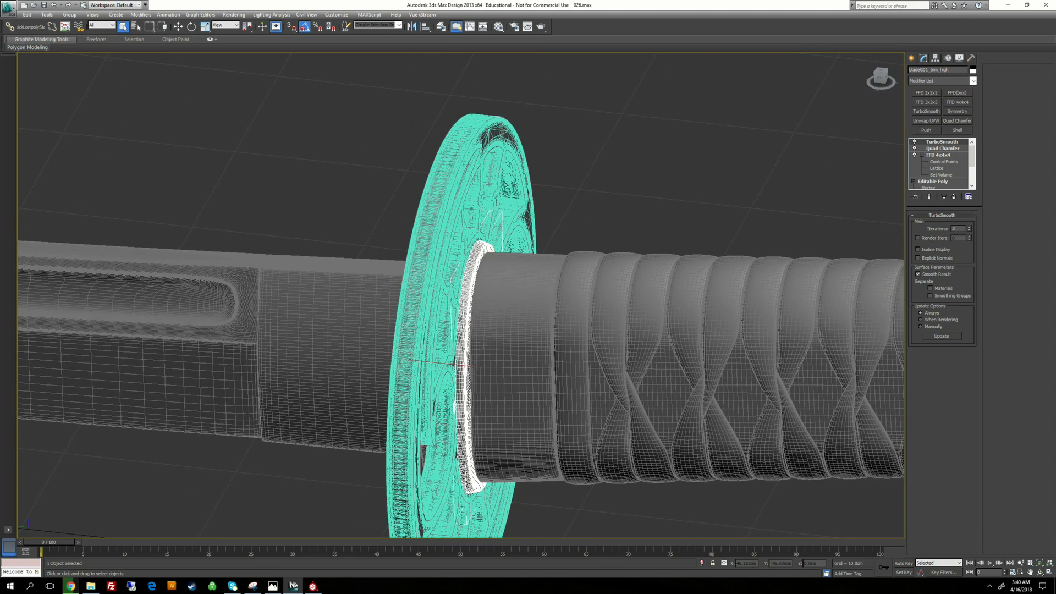
mouse_move(473, 330)
alt+middle_down()
mouse_move(572, 330)
mouse_move(477, 330)
alt+middle_up()
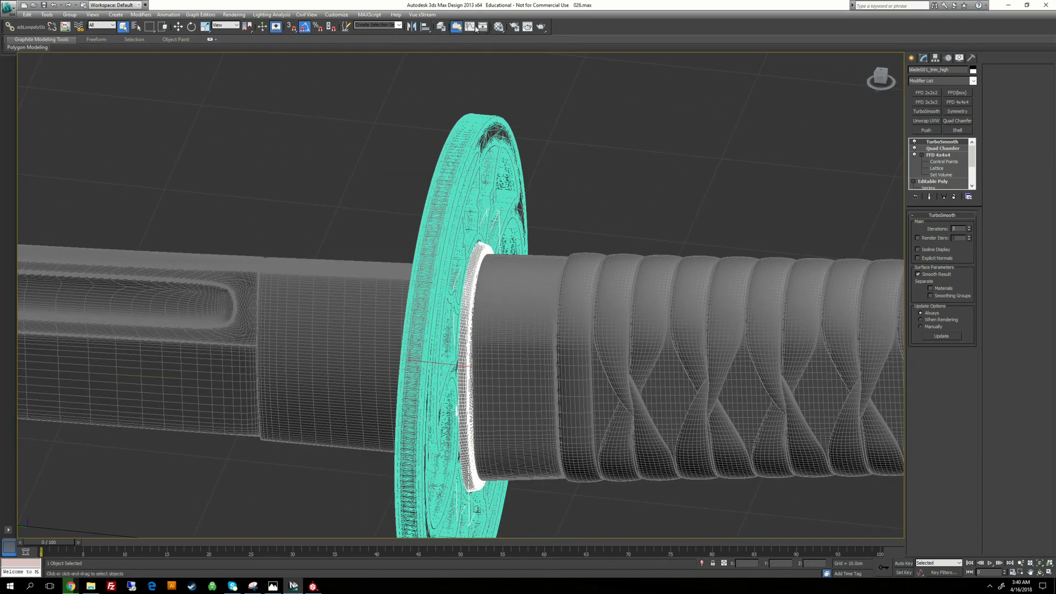
Hide the high layer, show the low layer and close the layer manager
click(440, 27)
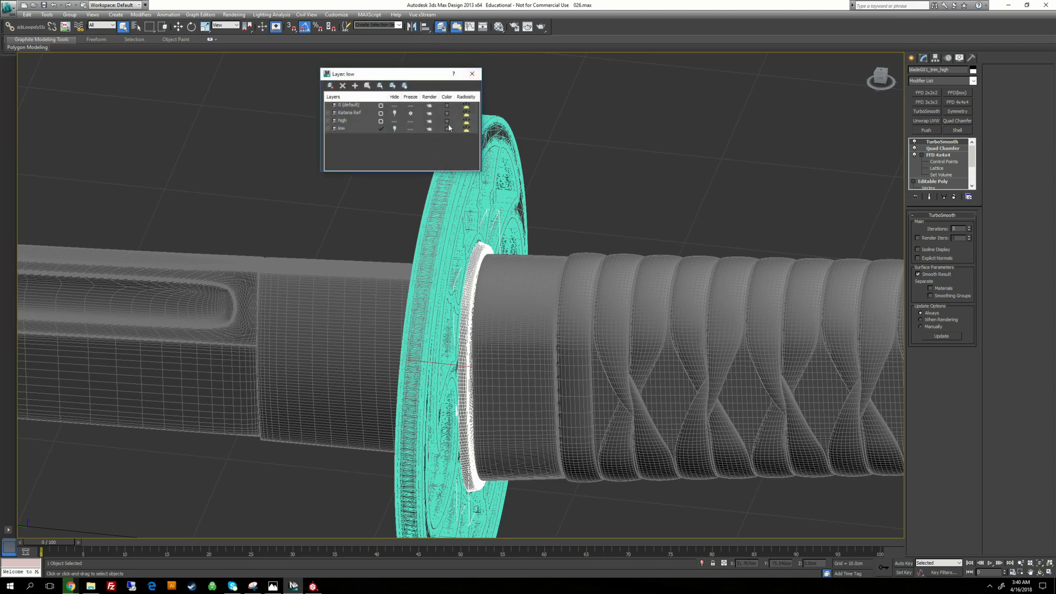
click(395, 121)
click(394, 129)
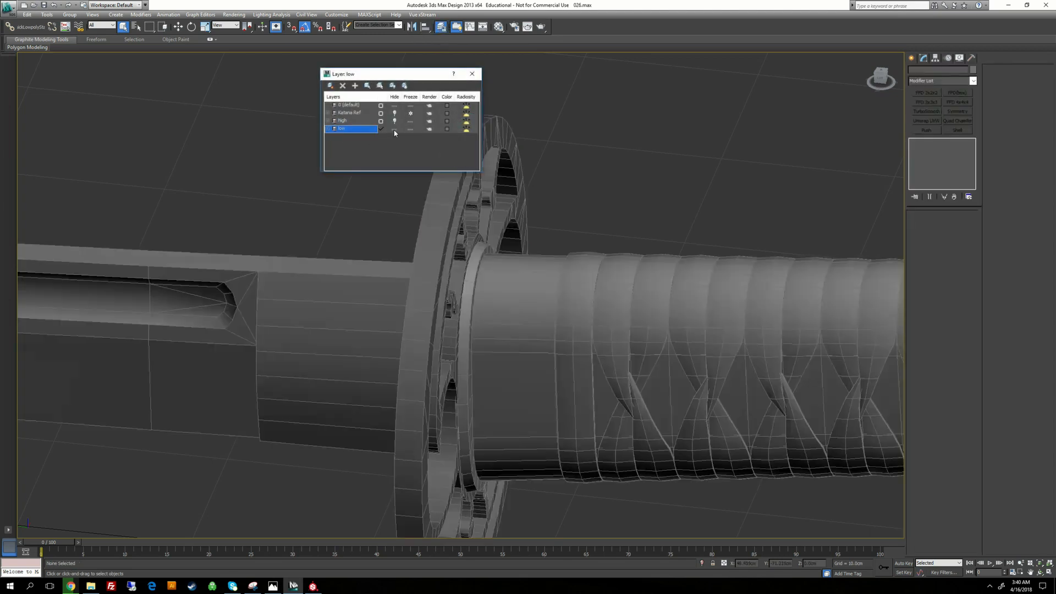
click(562, 156)
click(471, 73)
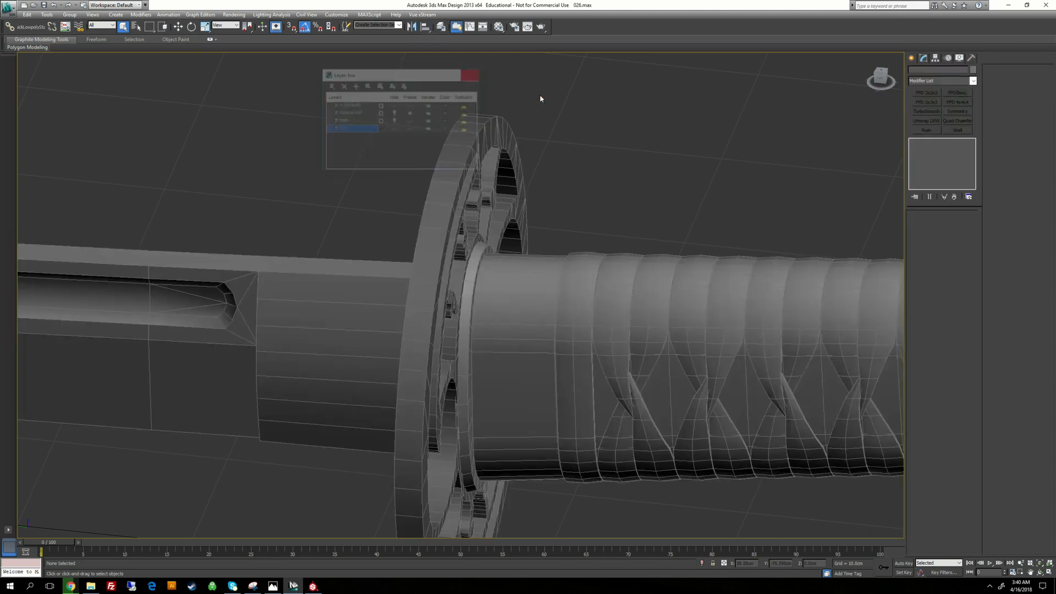
Attach the low-poly trim ring on the handle side of the guard to the ring on the blade side, leaving nothing selected
click(468, 352)
alt+middle_drag(467, 352, 500, 241)
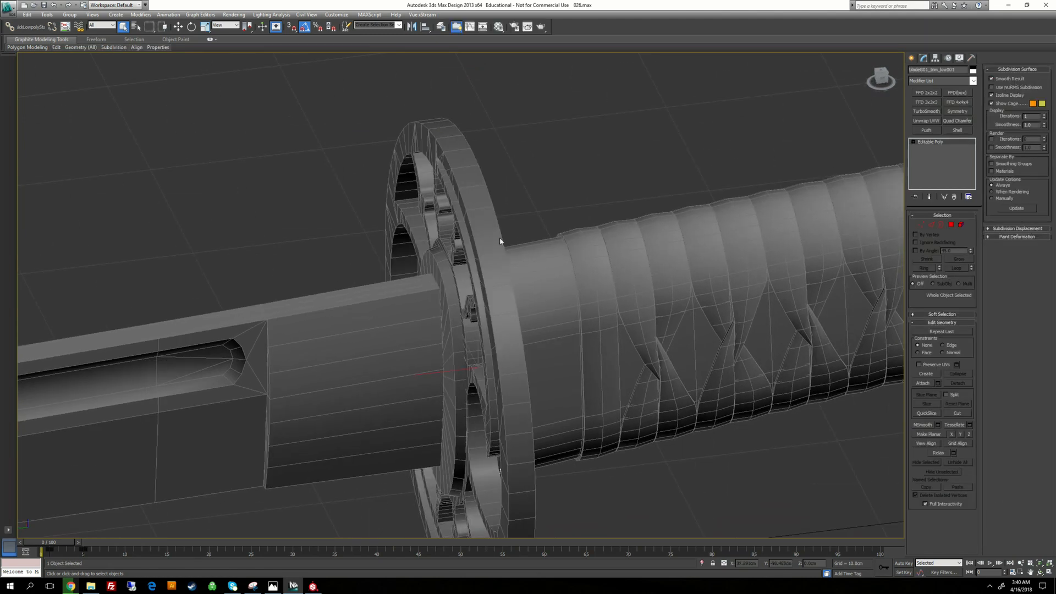
click(430, 219)
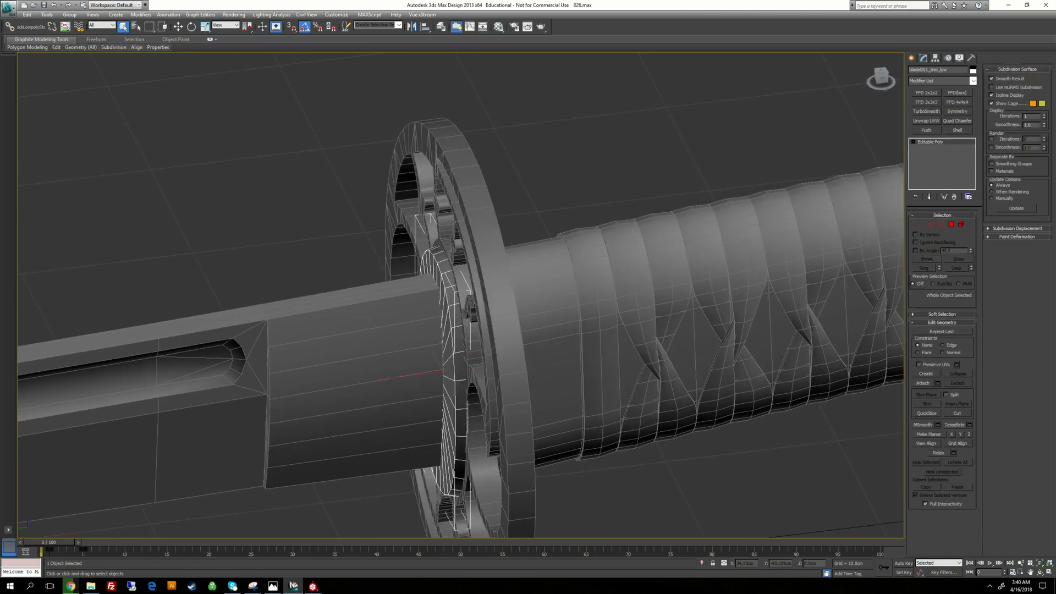
alt+middle_drag(440, 236, 379, 238)
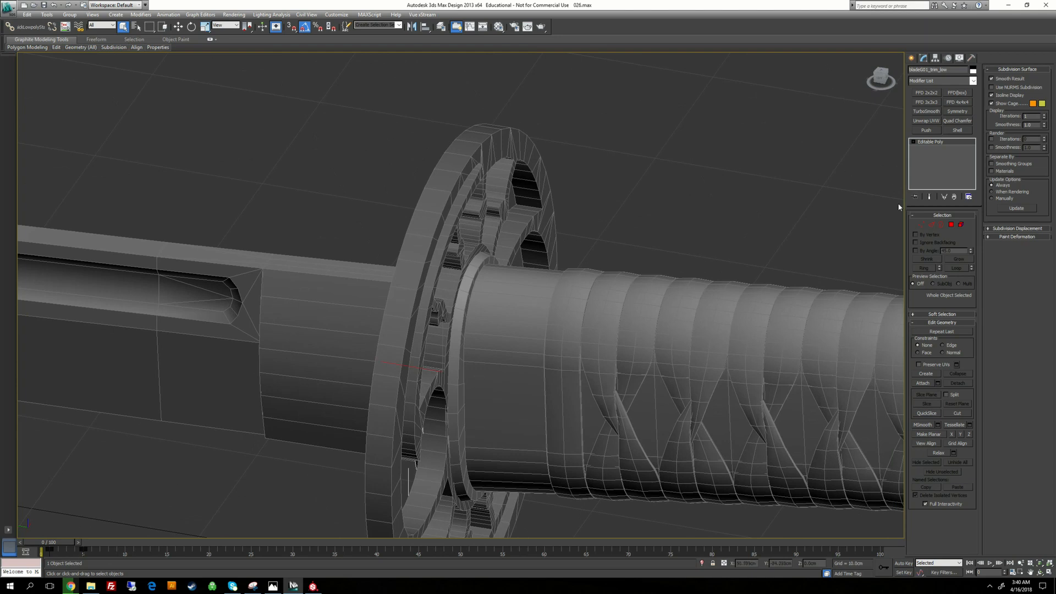
click(923, 383)
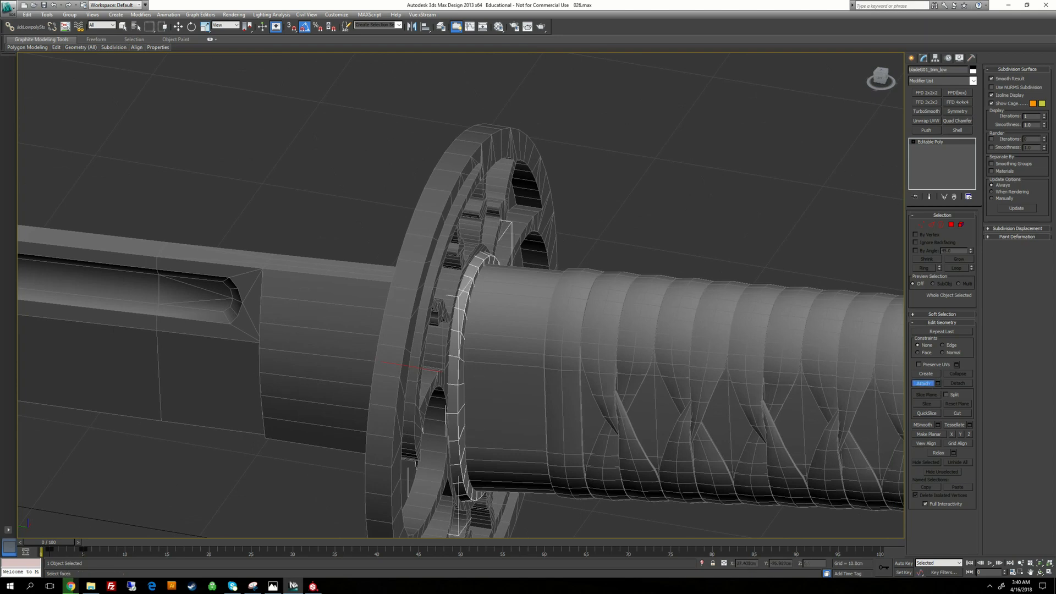
mouse_move(456, 297)
alt+middle_down()
mouse_move(407, 300)
mouse_move(529, 184)
mouse_move(523, 231)
mouse_move(423, 228)
mouse_move(402, 197)
mouse_move(379, 190)
mouse_move(566, 198)
mouse_move(714, 220)
alt+middle_up()
scroll(440, 223, down, 8)
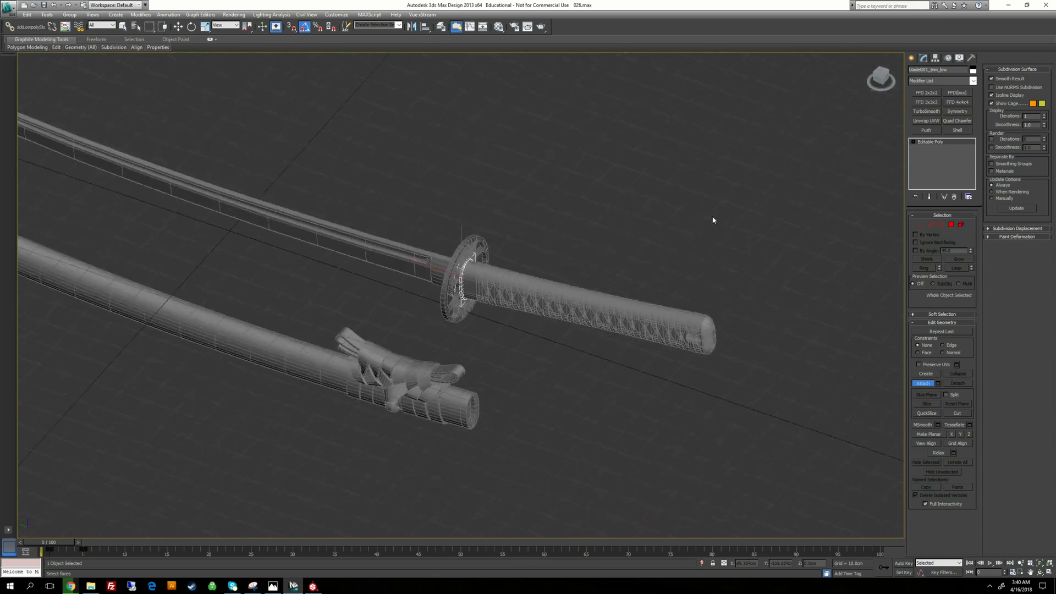
scroll(563, 197, up, 4)
alt+middle_drag(562, 197, 561, 221)
scroll(556, 196, up, 2)
key(w)
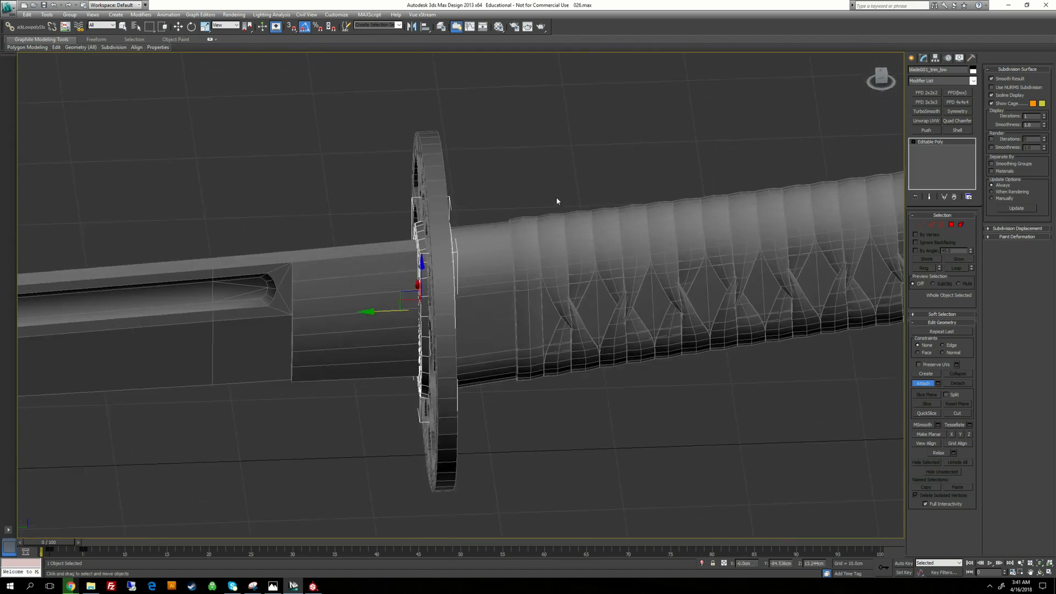
click(549, 155)
Detach the smooth collar element between the guard and the wrapped grip from the low-poly handle mesh as a separate object
click(553, 233)
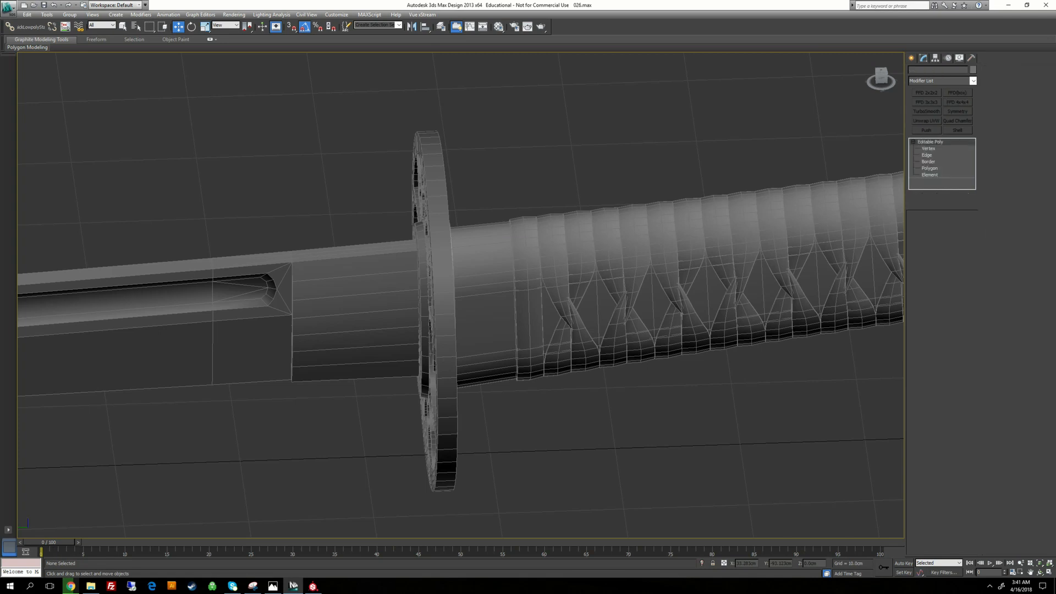
scroll(566, 167, down, 4)
scroll(693, 351, up, 2)
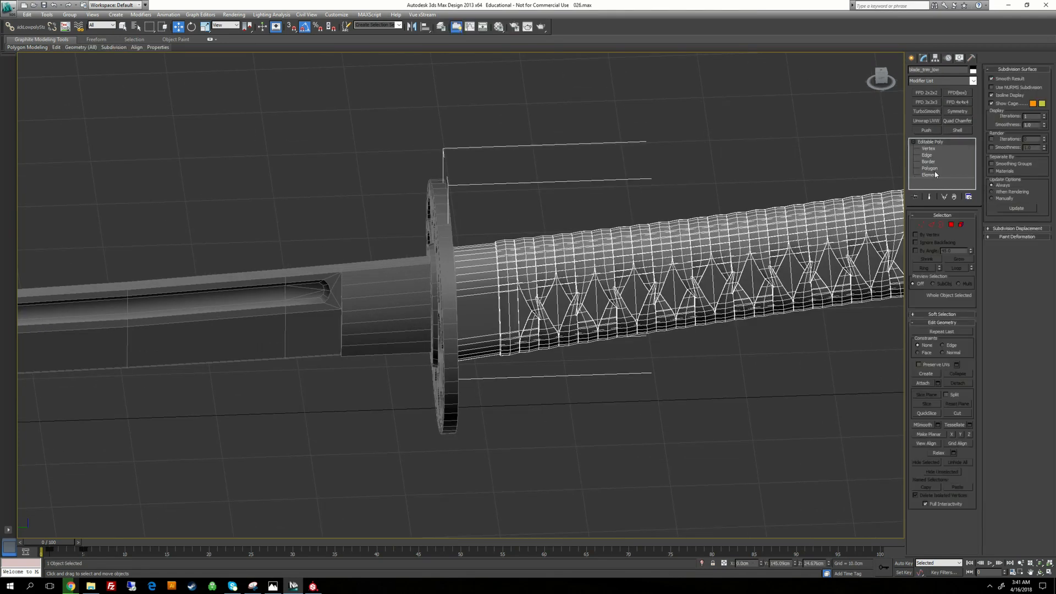
key(5)
click(476, 300)
alt+middle_drag(642, 192, 604, 194)
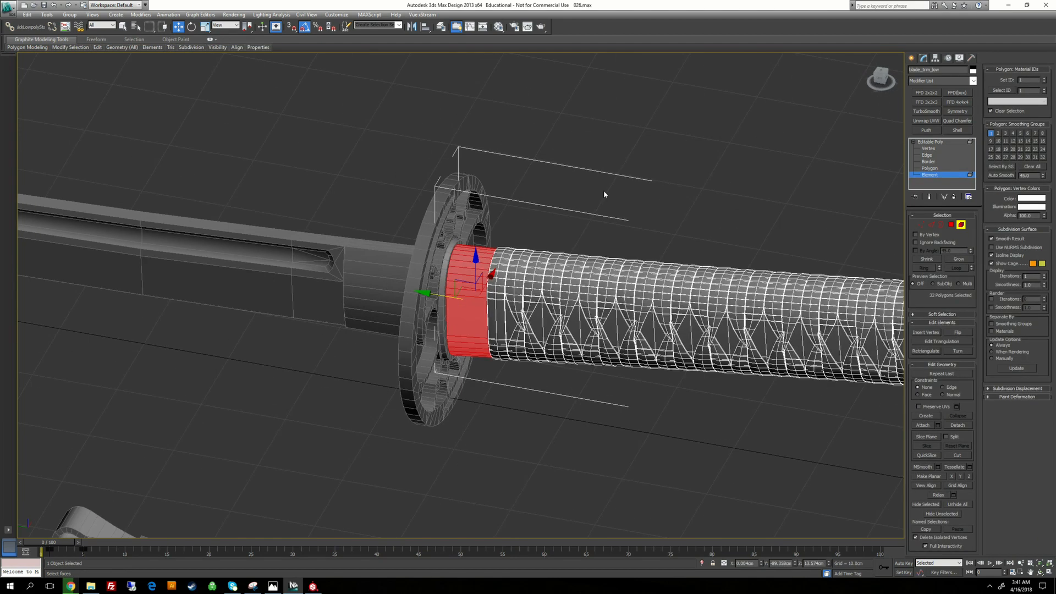
click(963, 425)
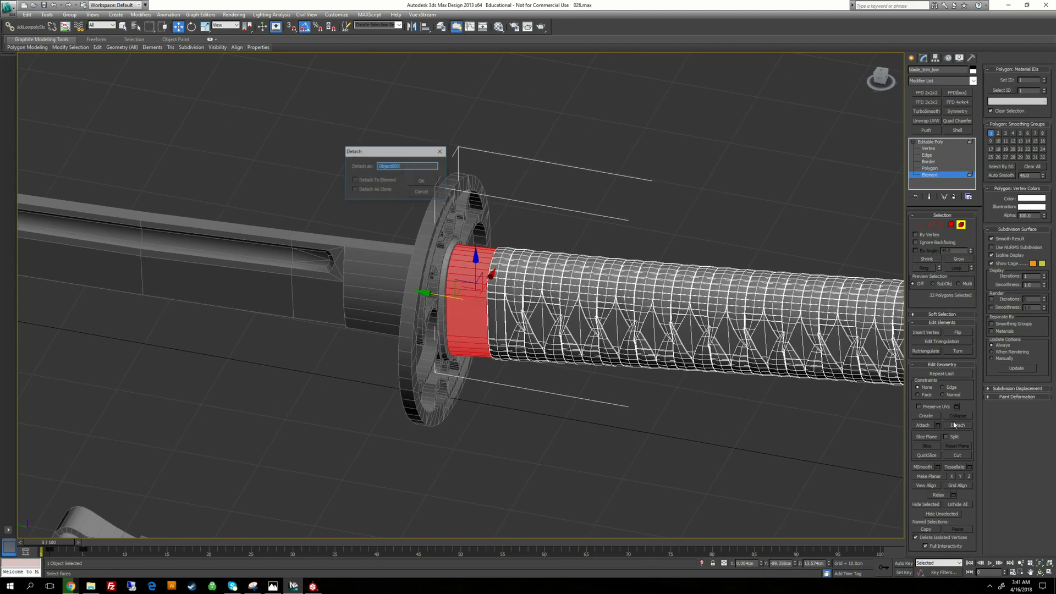
click(422, 182)
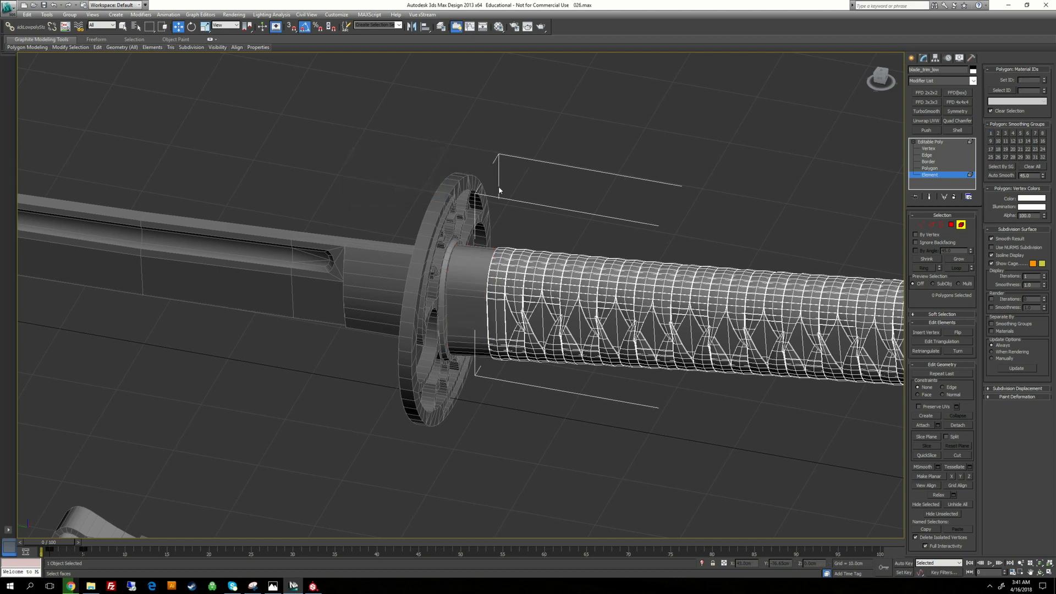
Hide the low layer and show the high layer to expose the high-poly collar beside the guard
scroll(596, 201, up, 4)
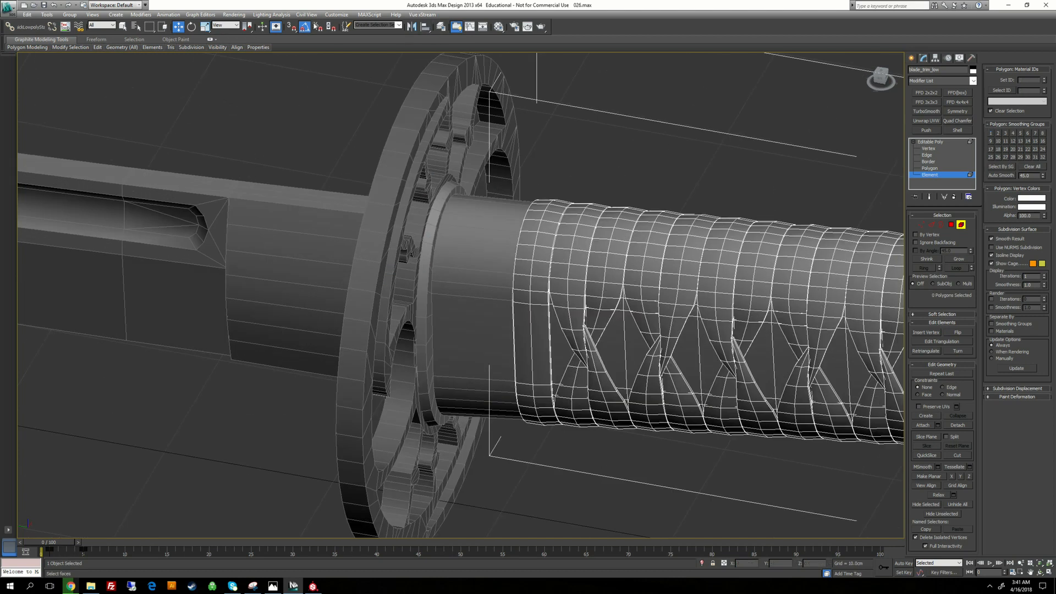
click(441, 26)
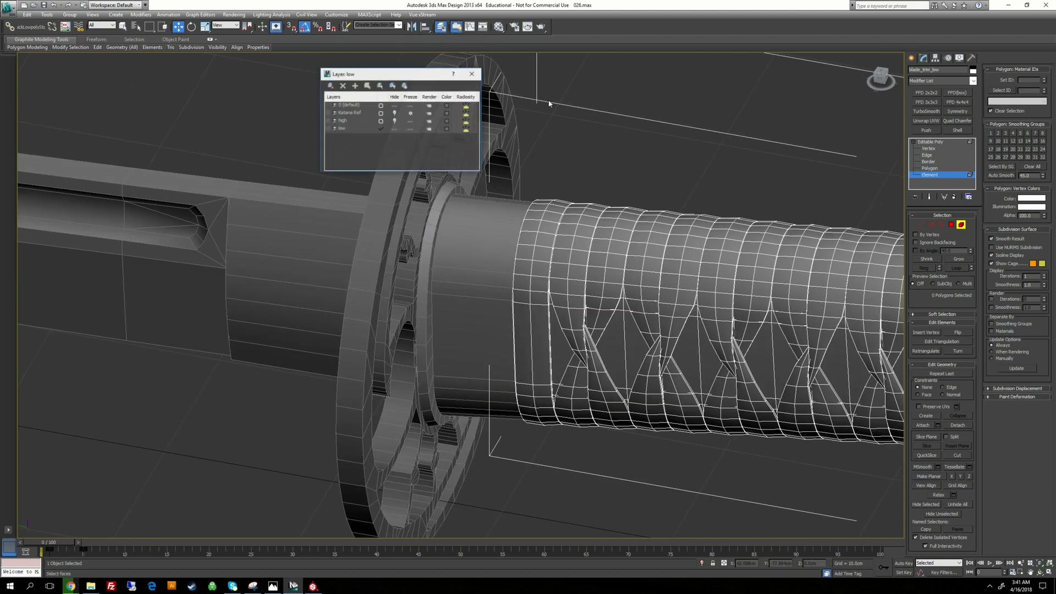
click(396, 128)
click(394, 121)
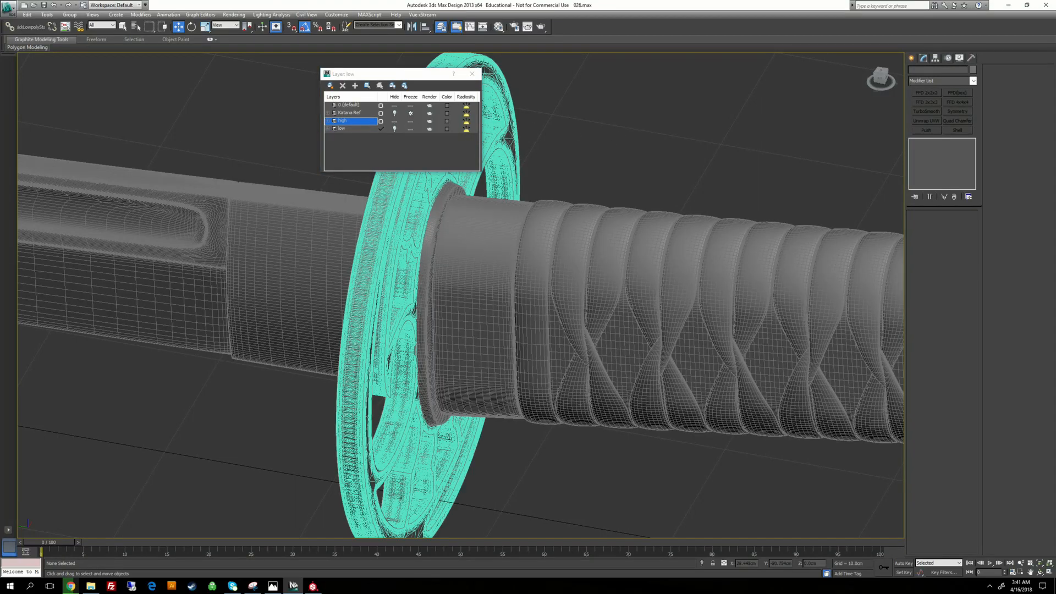
Copy the object name of the high-poly handle collar beside the guard
click(477, 300)
drag(958, 70, 904, 69)
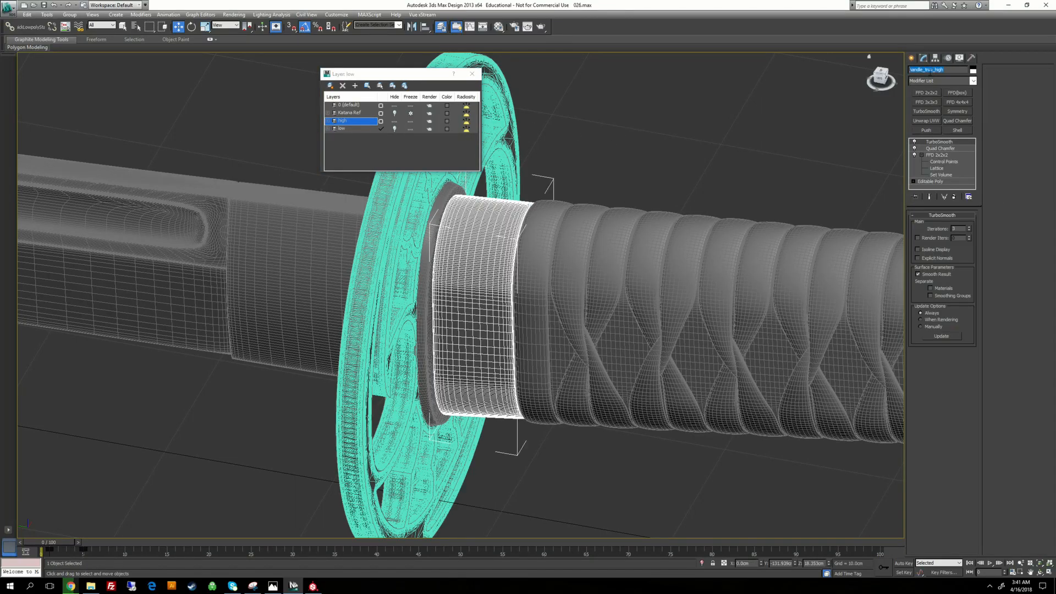
right_click(931, 69)
click(951, 98)
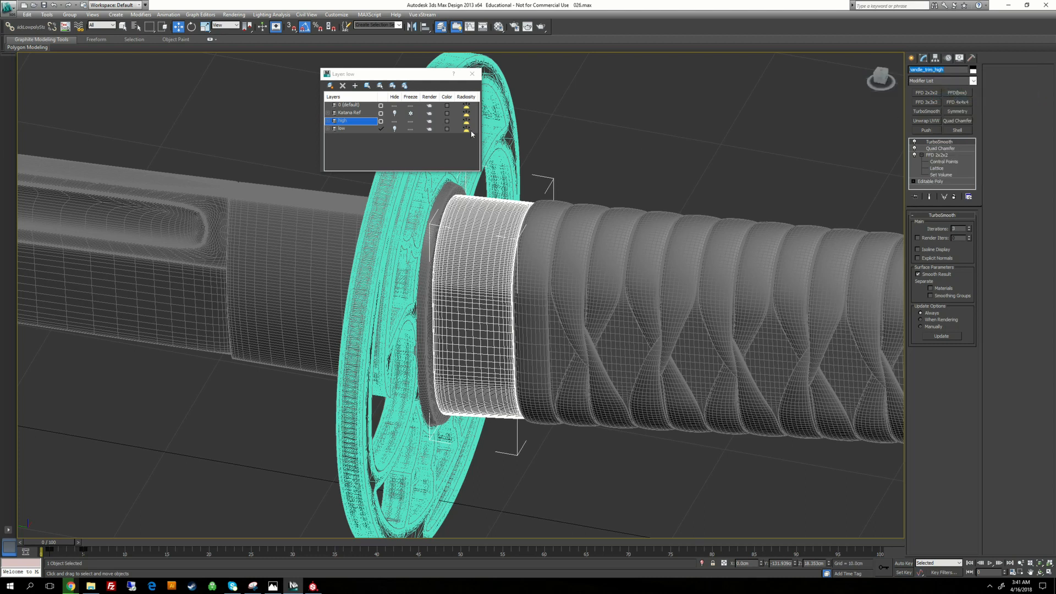
Show the low layer instead of the high layer and rename the low-poly handle collar handle_trim_low
click(394, 120)
click(394, 124)
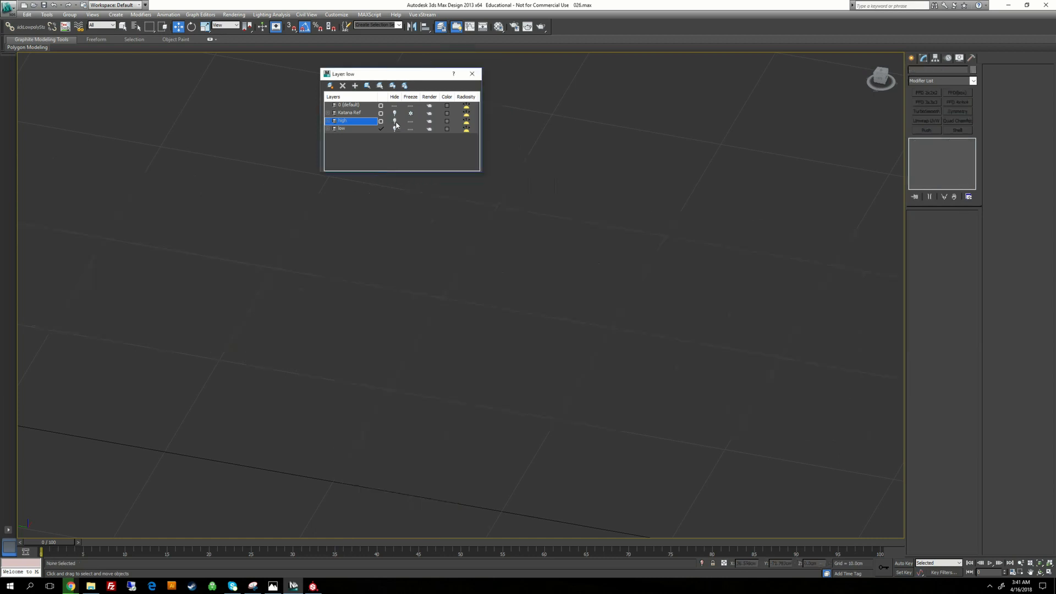
click(394, 129)
click(495, 247)
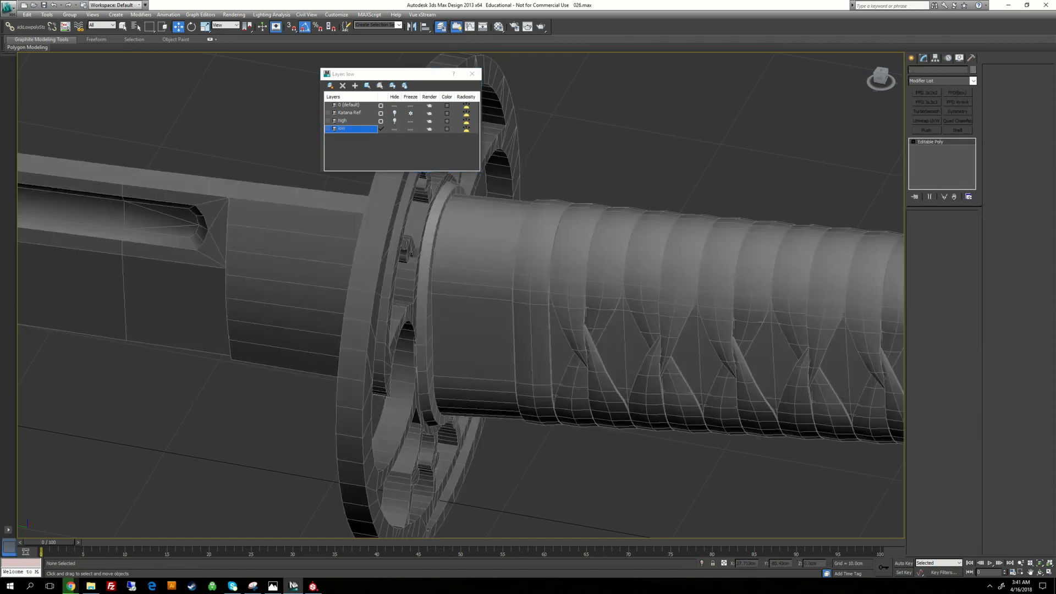
mouse_move(933, 70)
mouse_down()
mouse_move(894, 71)
mouse_move(938, 69)
mouse_up()
key(ctrl+v)
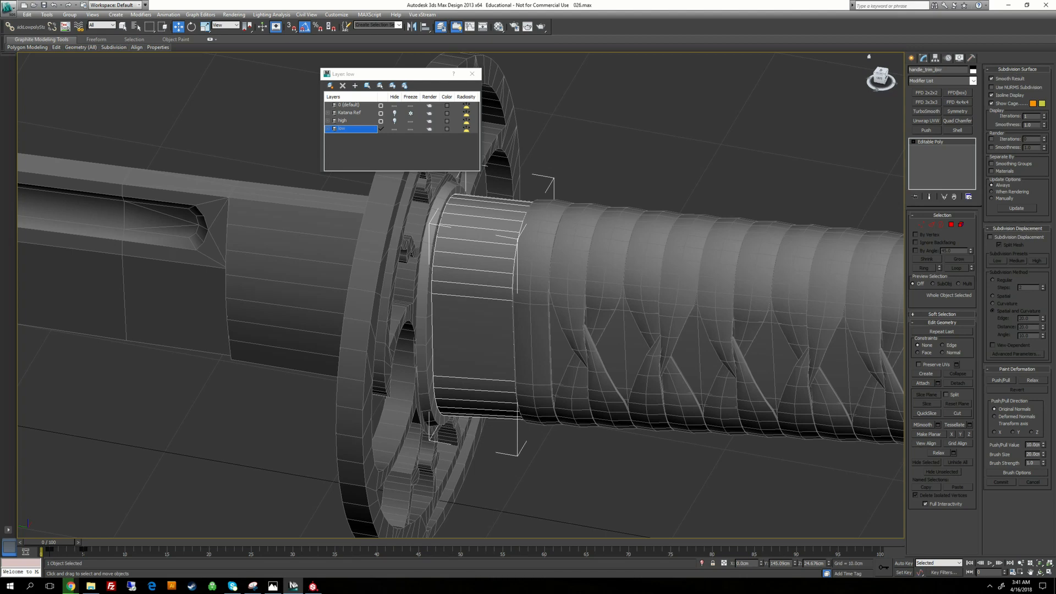
click(472, 74)
Select the narrow band element at the guard end of the low-poly handle mesh
click(667, 120)
scroll(462, 308, down, 2)
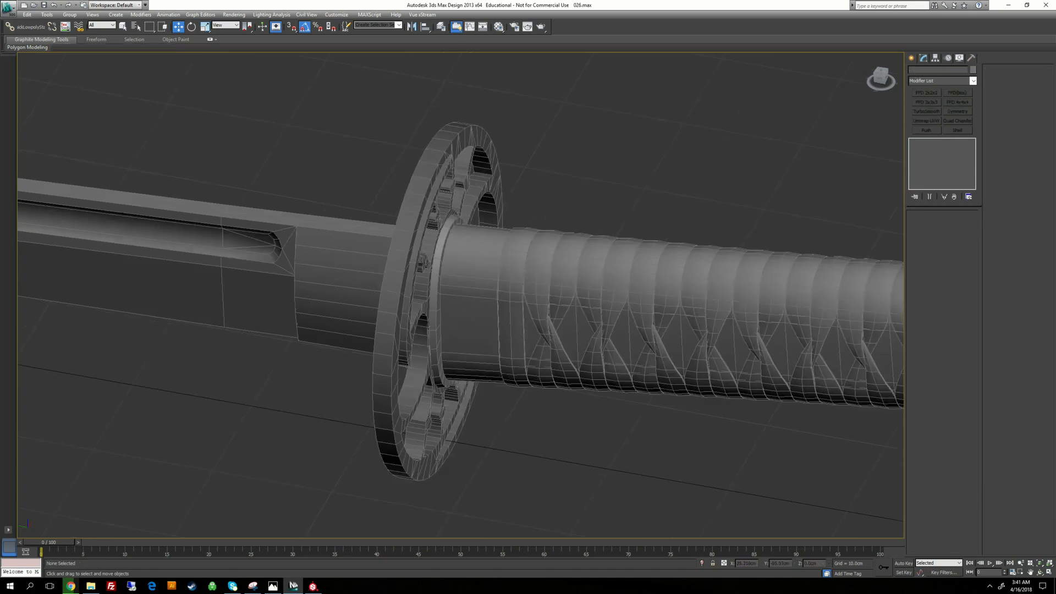
click(675, 275)
key(5)
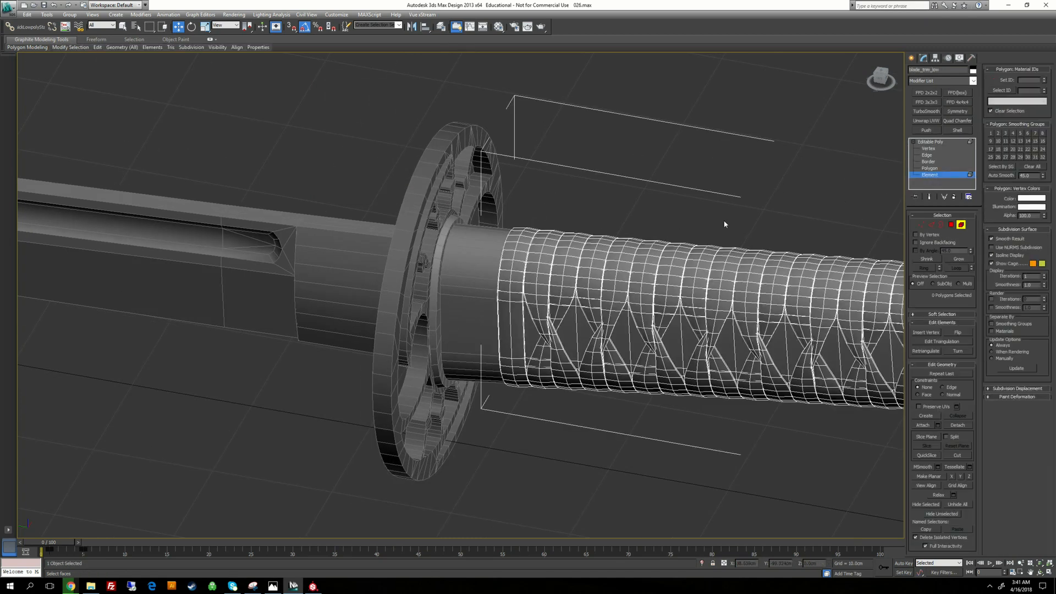
click(511, 308)
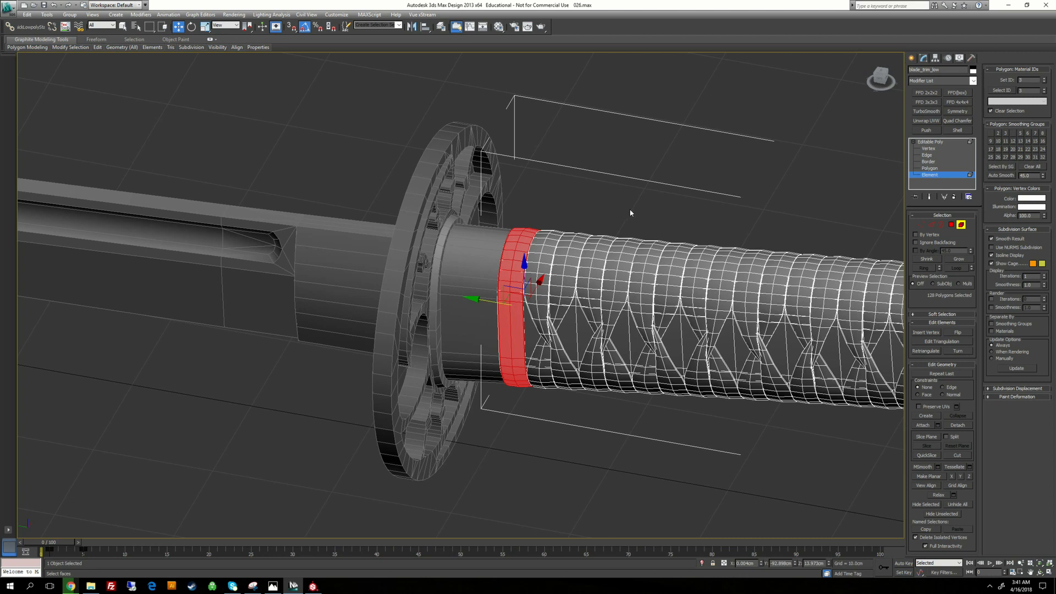
Add all crisscross grip wrap elements along the handle, from the band up to the end cap, to the selection
alt+middle_drag(631, 213, 604, 215)
middle_drag(725, 198, 445, 194)
scroll(654, 205, down, 2)
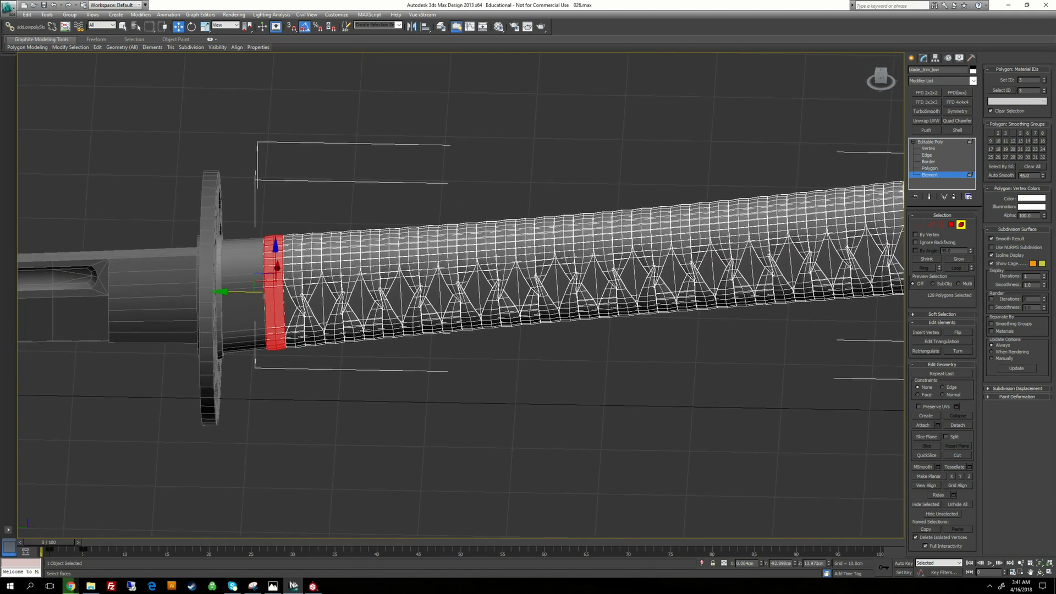
ctrl+click(294, 266)
ctrl+click(312, 263)
ctrl+click(312, 324)
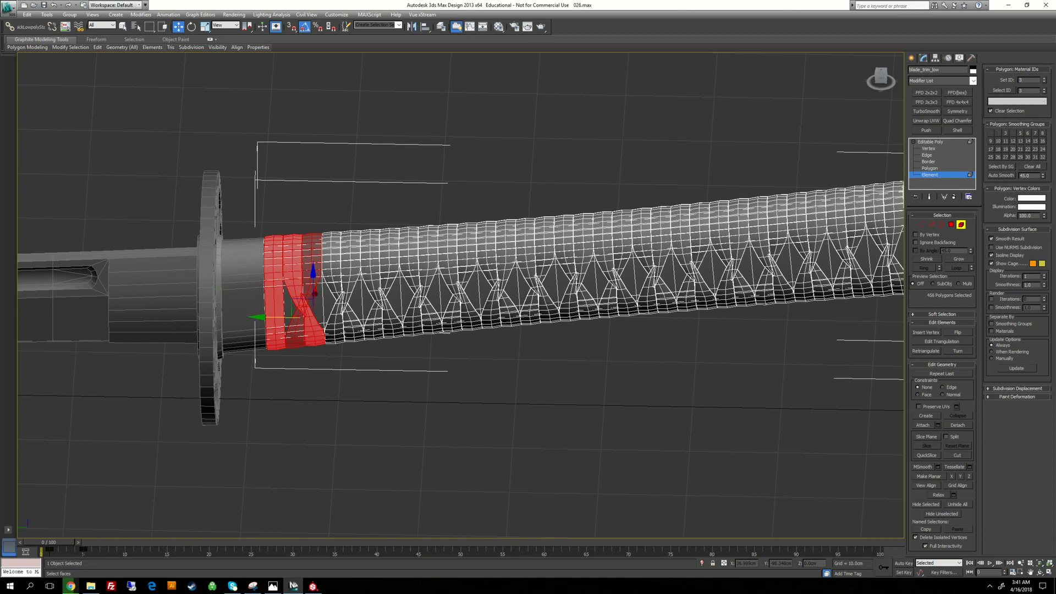
ctrl+click(331, 264)
ctrl+click(351, 264)
ctrl+click(370, 264)
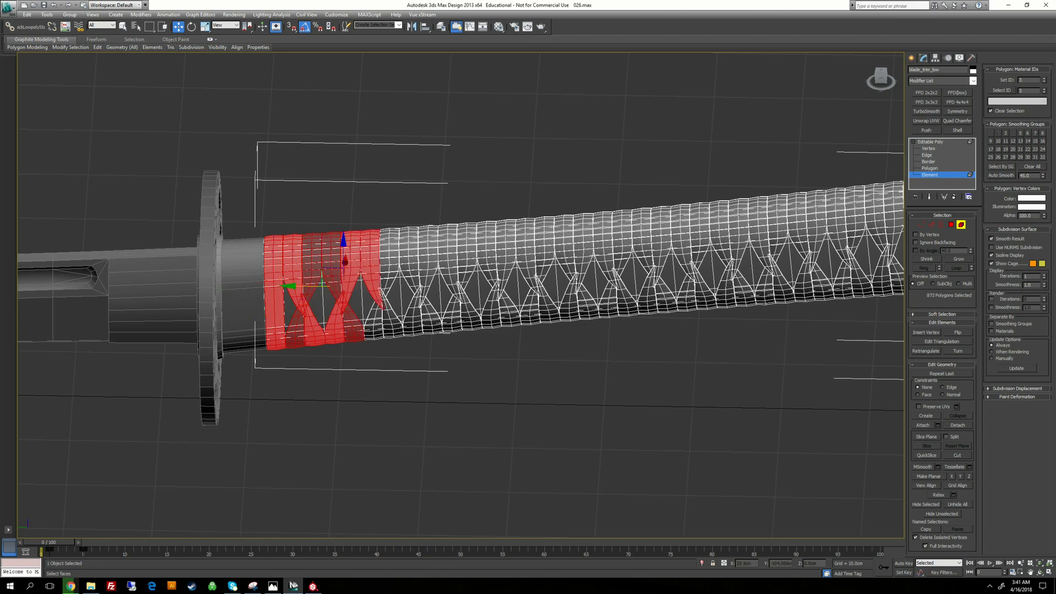
key(q)
key(w)
key(q)
ctrl+click(386, 261)
ctrl+click(391, 319)
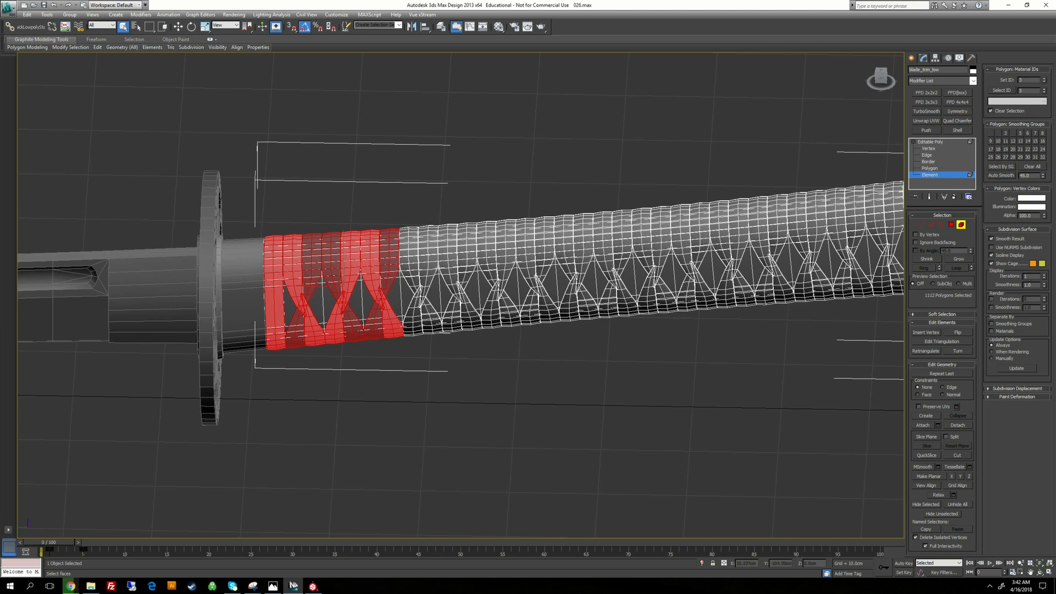
key(ctrl+s)
ctrl+click(410, 258)
ctrl+click(428, 264)
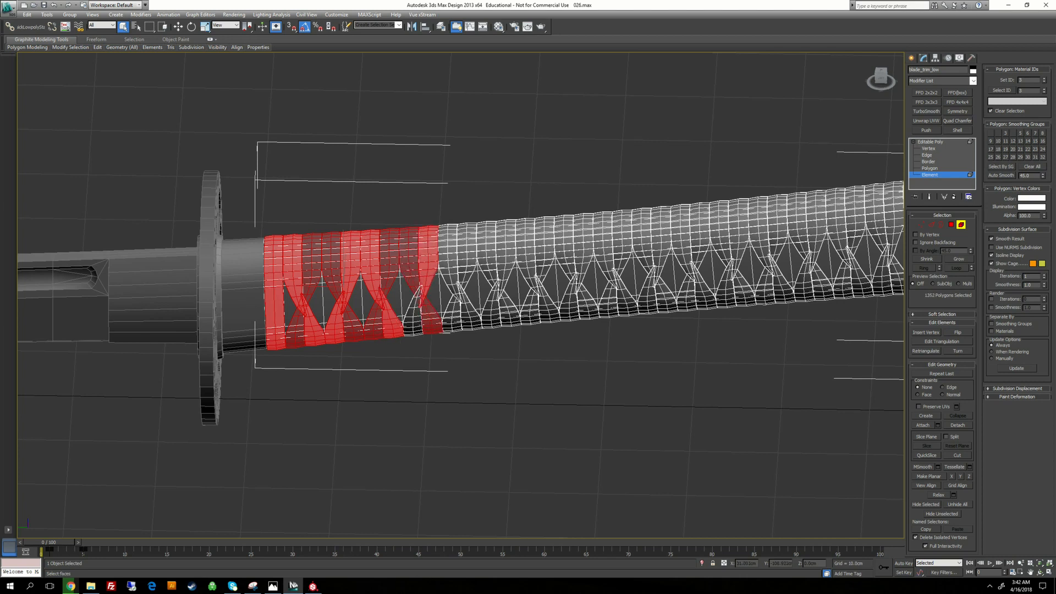
ctrl+click(413, 311)
ctrl+click(449, 263)
ctrl+click(468, 259)
ctrl+click(472, 313)
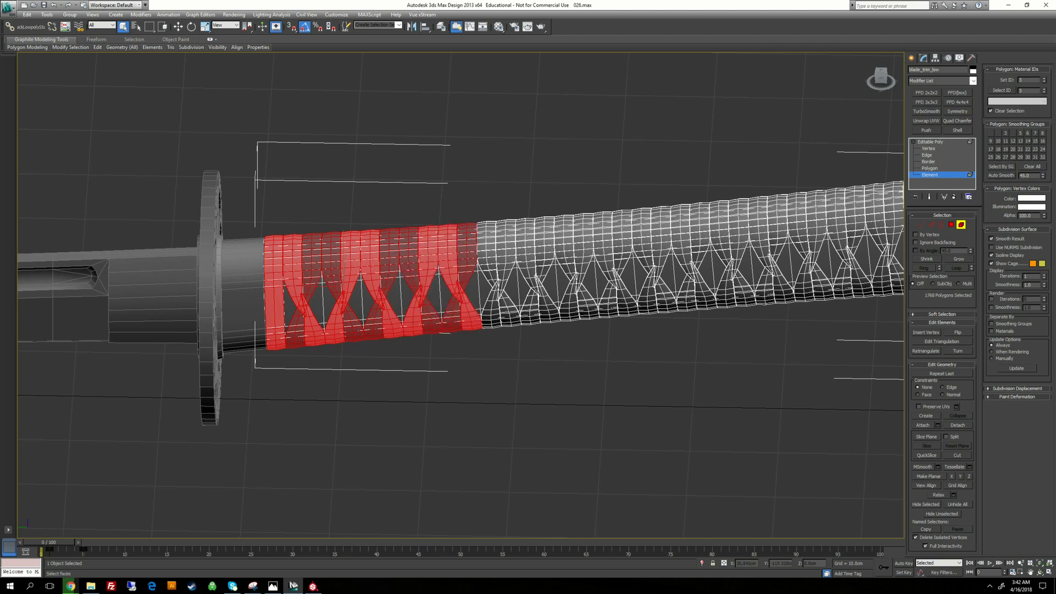
ctrl+click(486, 254)
ctrl+click(506, 256)
ctrl+click(489, 313)
ctrl+click(526, 250)
ctrl+click(544, 250)
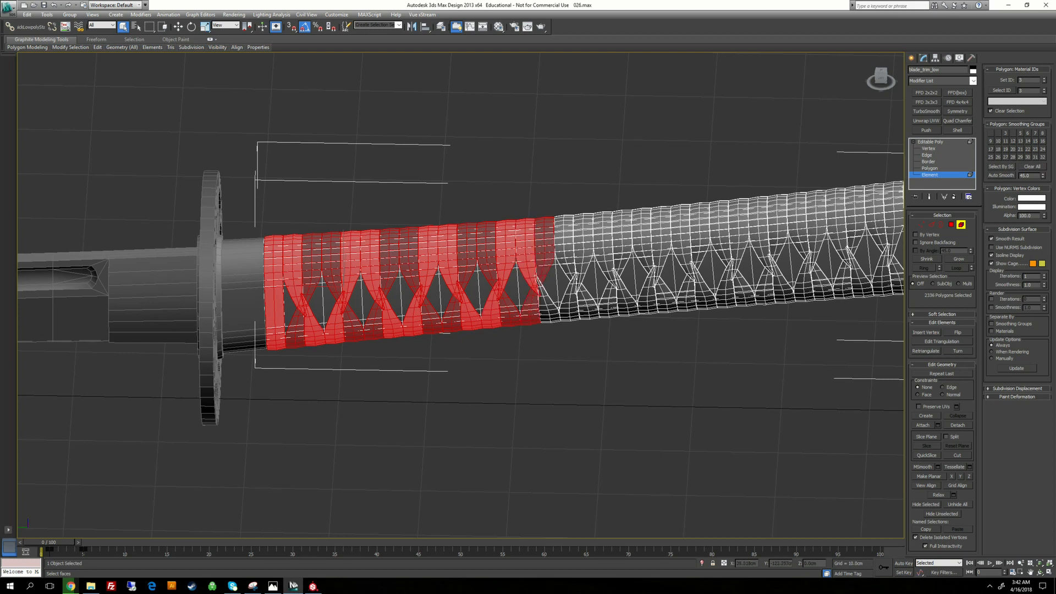
ctrl+click(548, 311)
ctrl+click(565, 247)
ctrl+click(584, 247)
ctrl+click(569, 311)
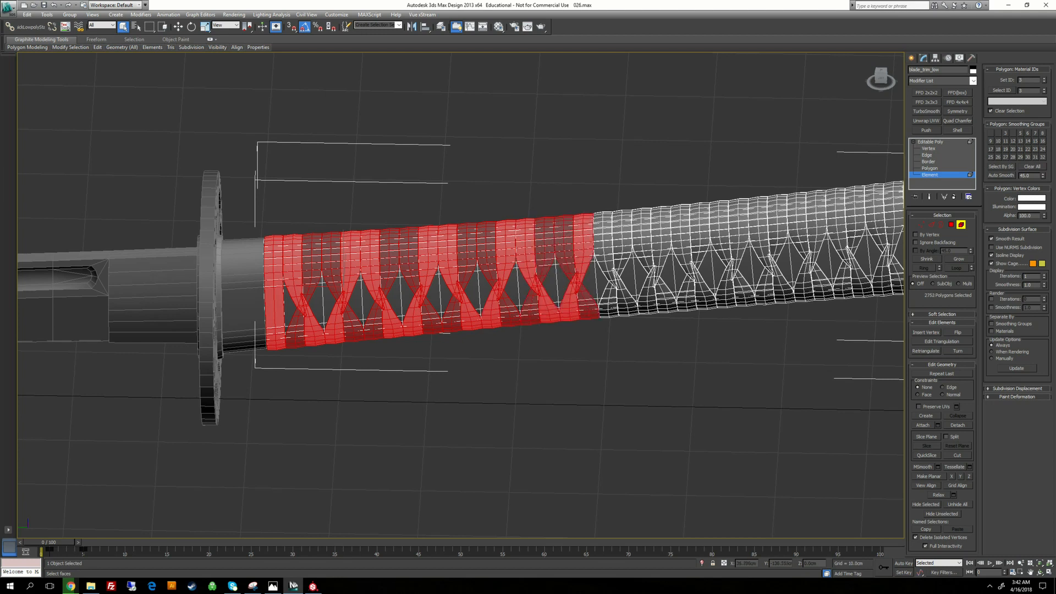
ctrl+click(603, 245)
ctrl+click(622, 244)
ctrl+click(626, 305)
ctrl+click(641, 242)
ctrl+click(661, 240)
ctrl+click(648, 304)
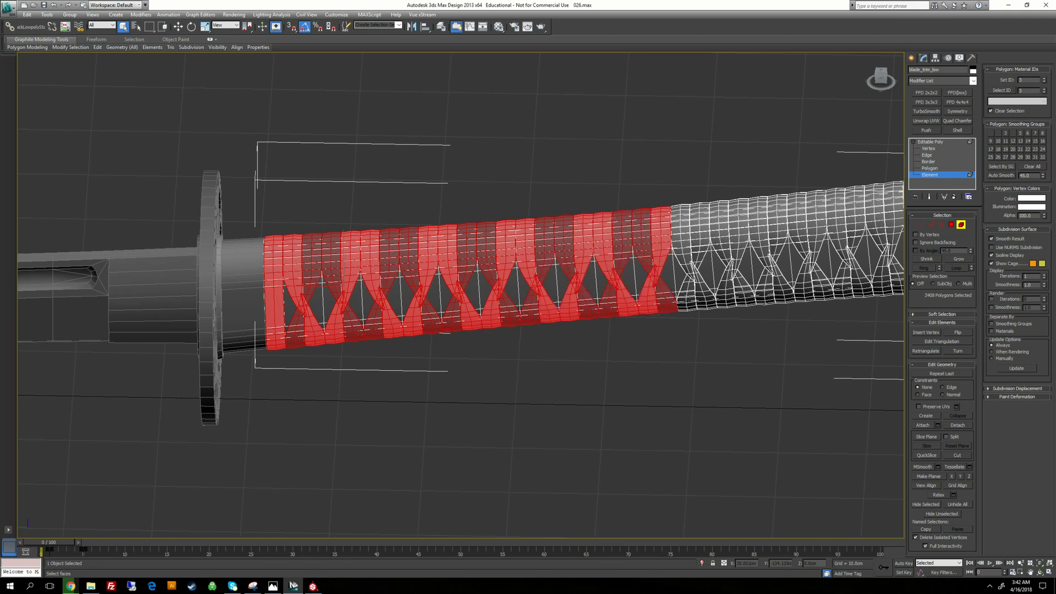
ctrl+click(680, 238)
ctrl+click(700, 237)
ctrl+click(705, 300)
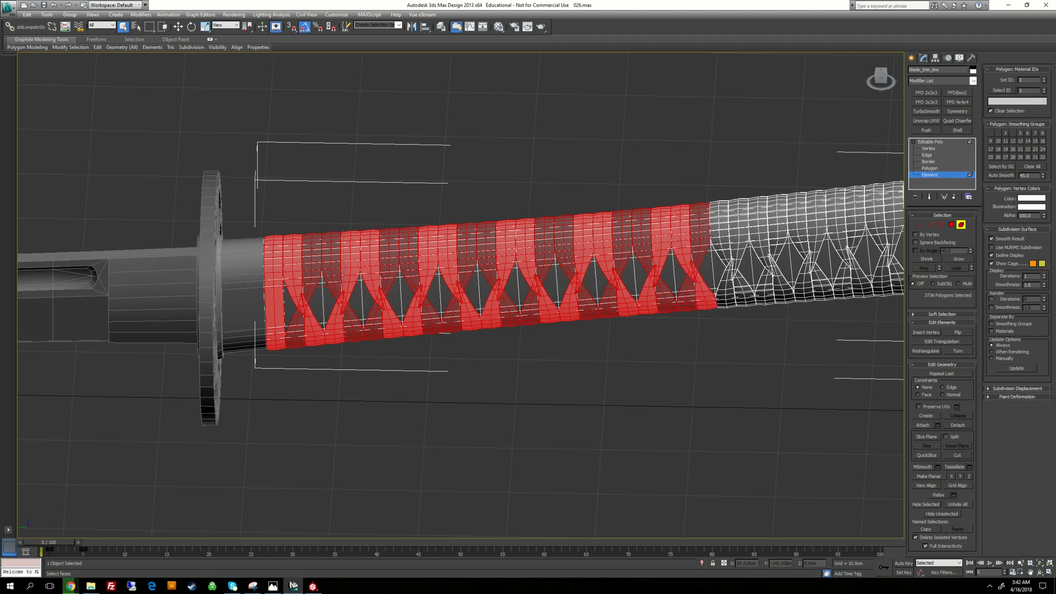
ctrl+click(726, 294)
ctrl+click(738, 242)
ctrl+click(741, 288)
ctrl+click(776, 231)
ctrl+click(782, 286)
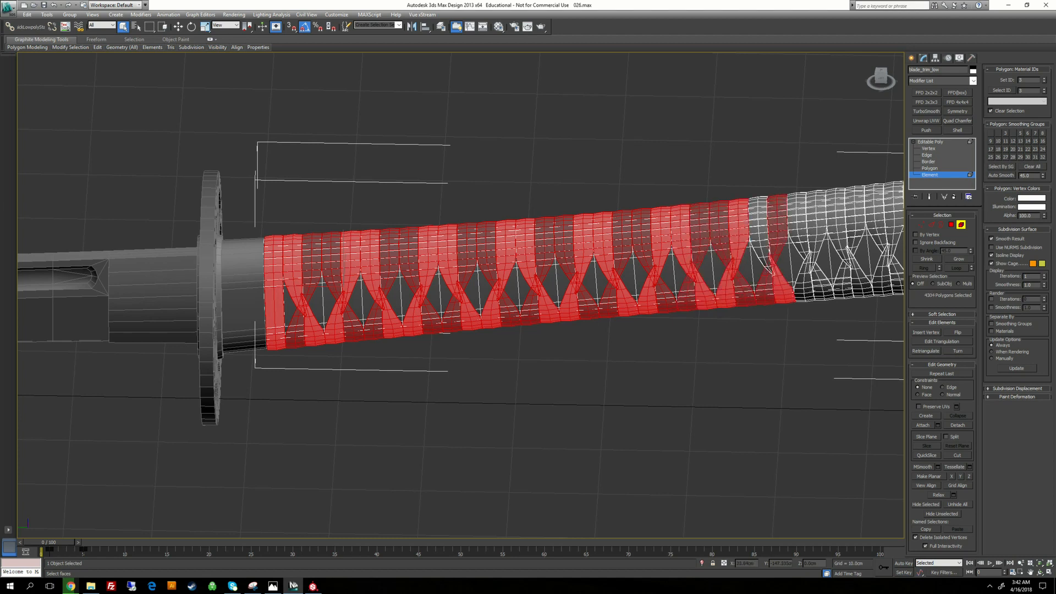
ctrl+click(759, 234)
ctrl+click(798, 229)
ctrl+click(816, 228)
ctrl+click(808, 275)
ctrl+click(836, 227)
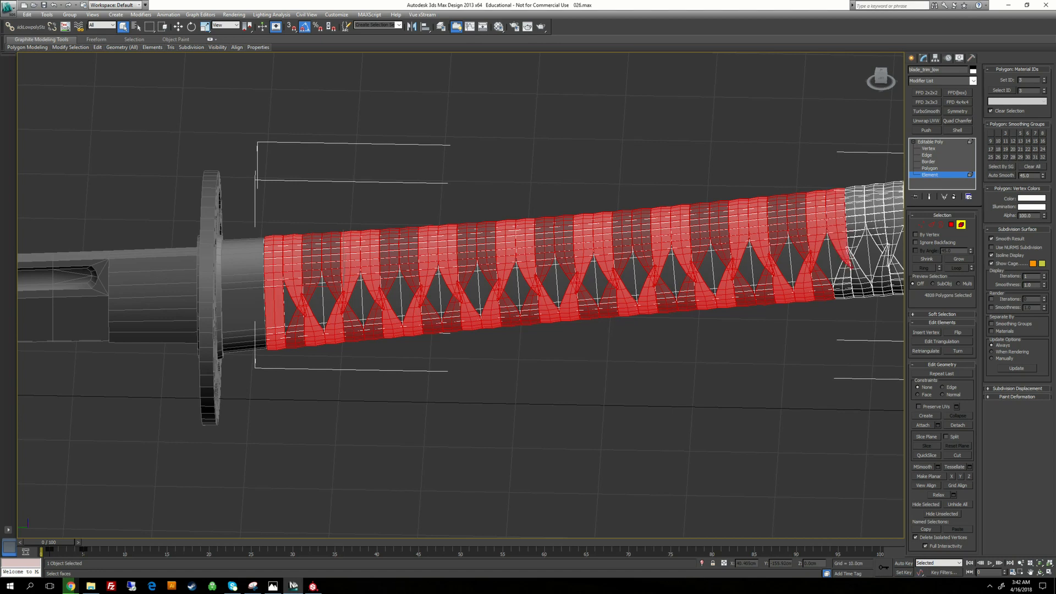
ctrl+click(855, 224)
ctrl+click(862, 278)
middle_drag(863, 278, 494, 305)
ctrl+click(508, 240)
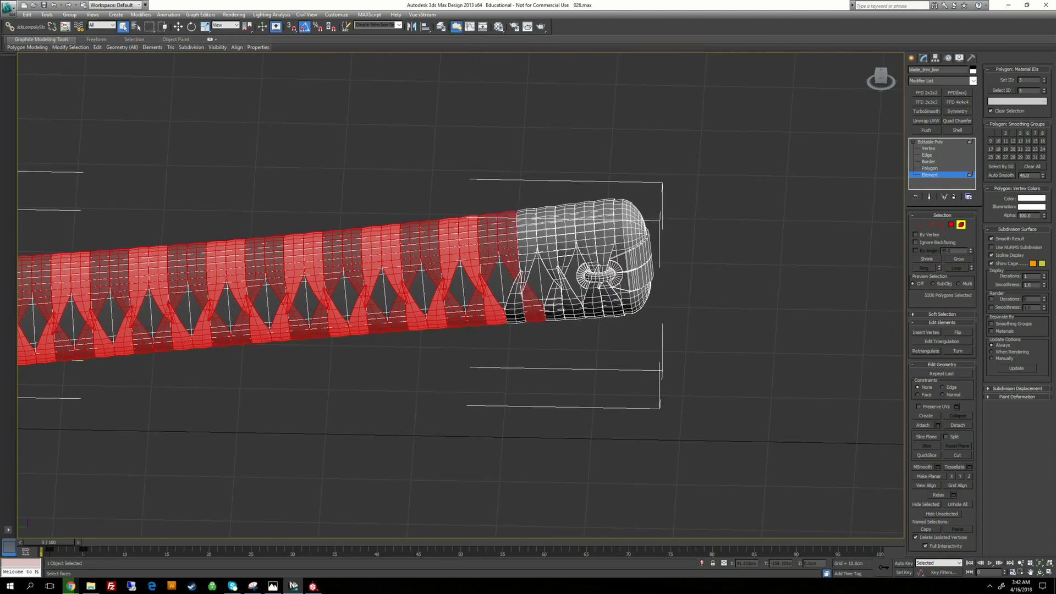
ctrl+click(527, 237)
ctrl+click(515, 303)
ctrl+click(546, 235)
ctrl+click(566, 233)
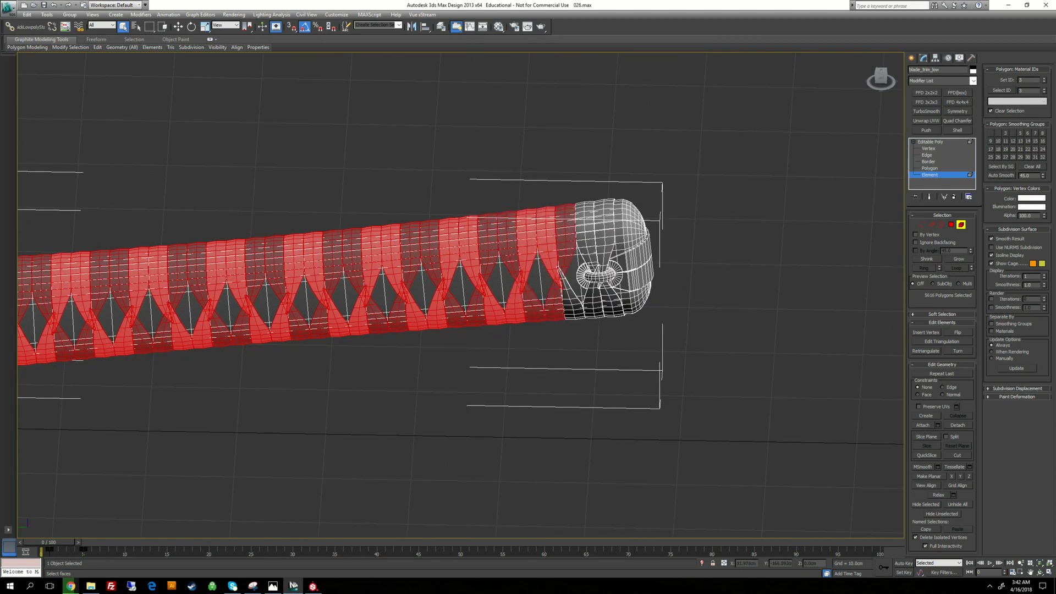
ctrl+click(571, 305)
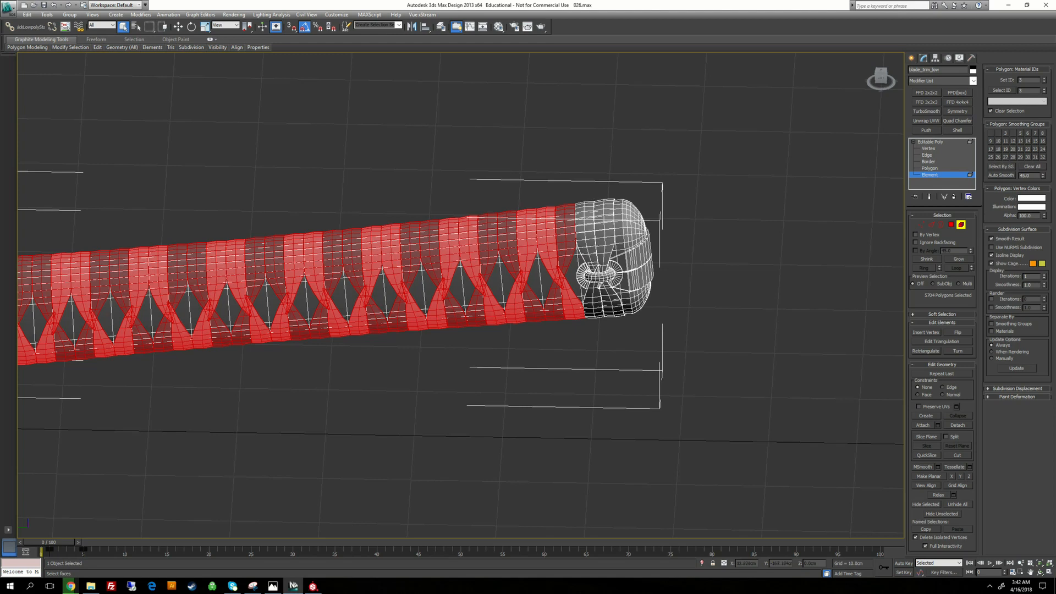
Detach the selected grip wrap elements as a separate object and leave element editing with nothing selected
scroll(550, 305, down, 2)
middle_drag(550, 306, 647, 296)
scroll(647, 296, up, 2)
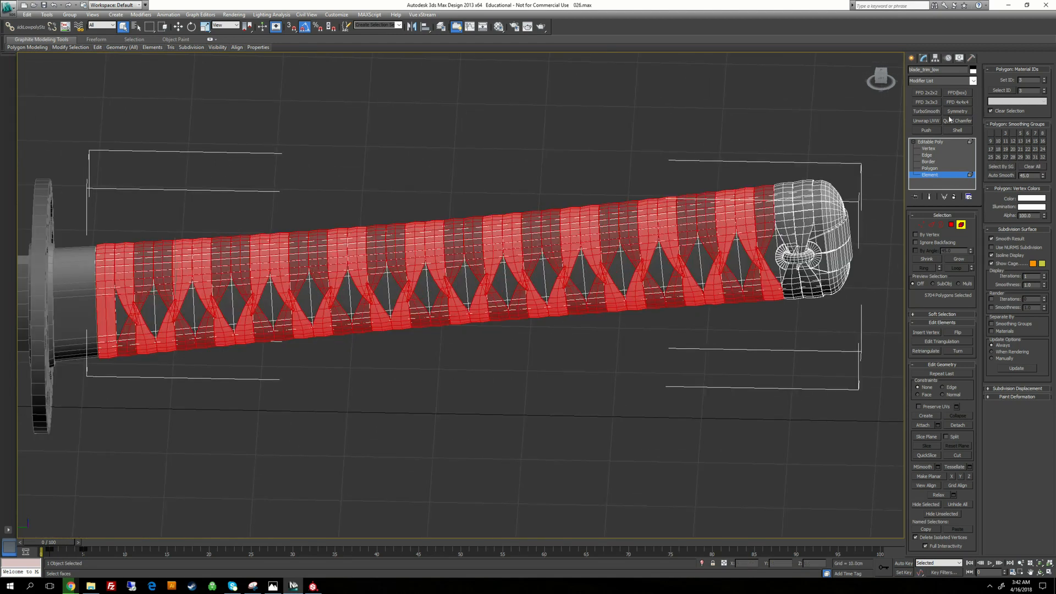
click(956, 426)
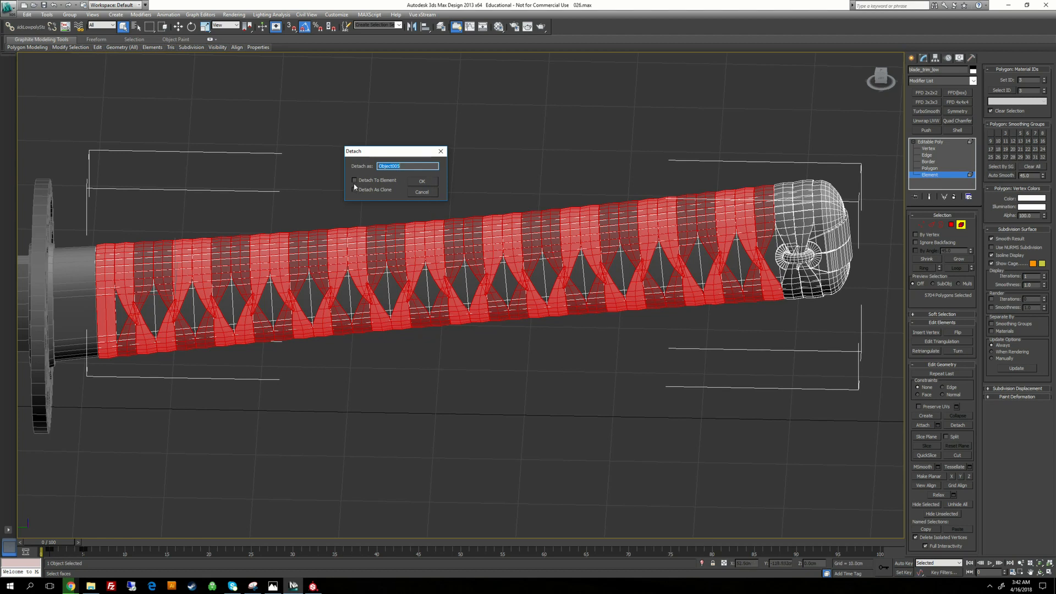
click(421, 182)
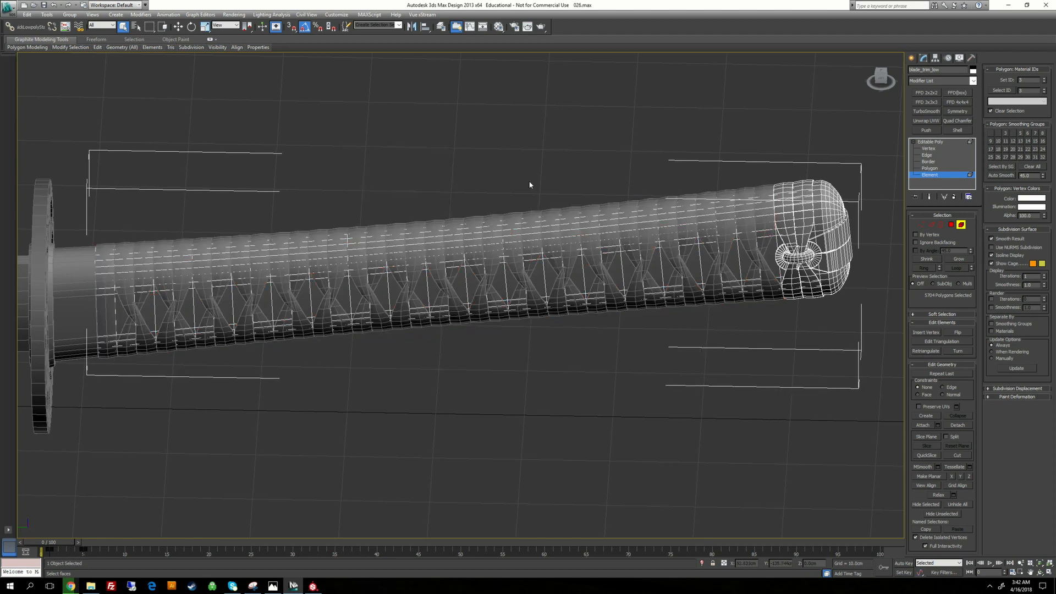
key(5)
scroll(511, 353, up, 4)
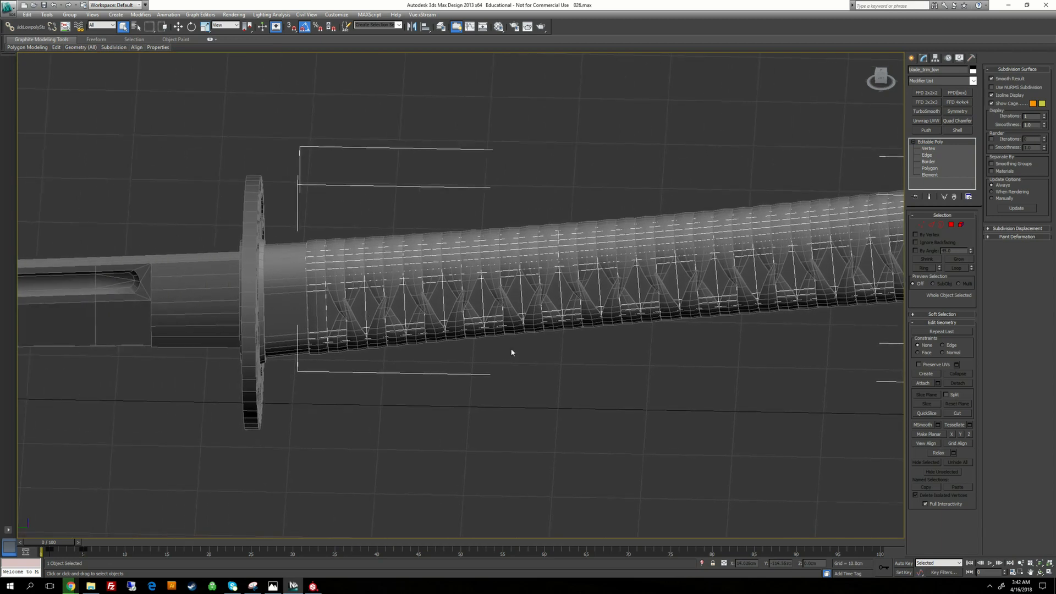
click(521, 427)
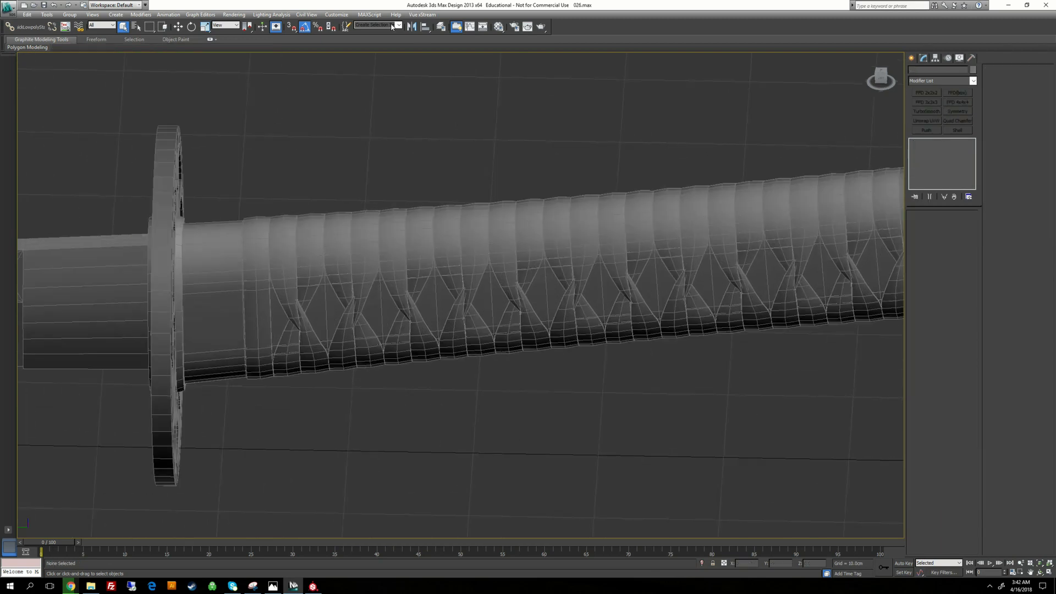
Show the high layer instead of the low layer and copy the object name of the high-poly grip wrap
click(444, 27)
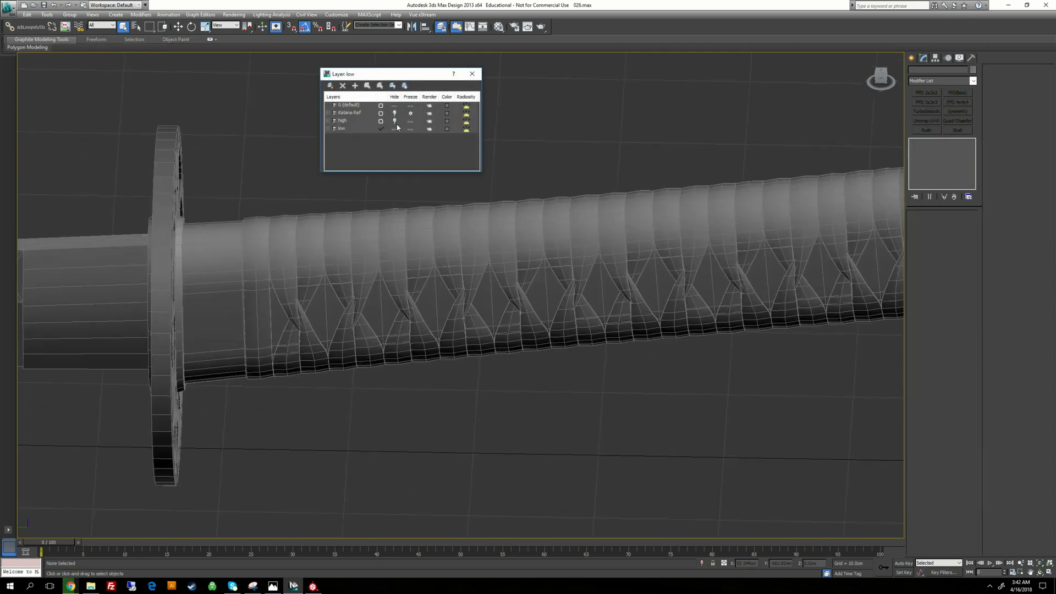
click(395, 121)
click(394, 129)
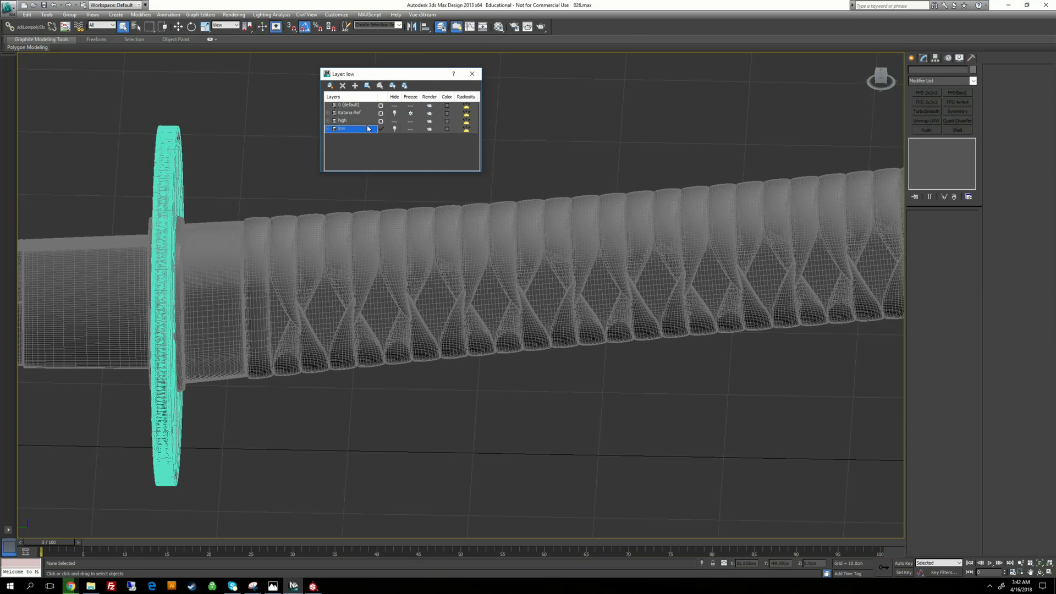
click(409, 237)
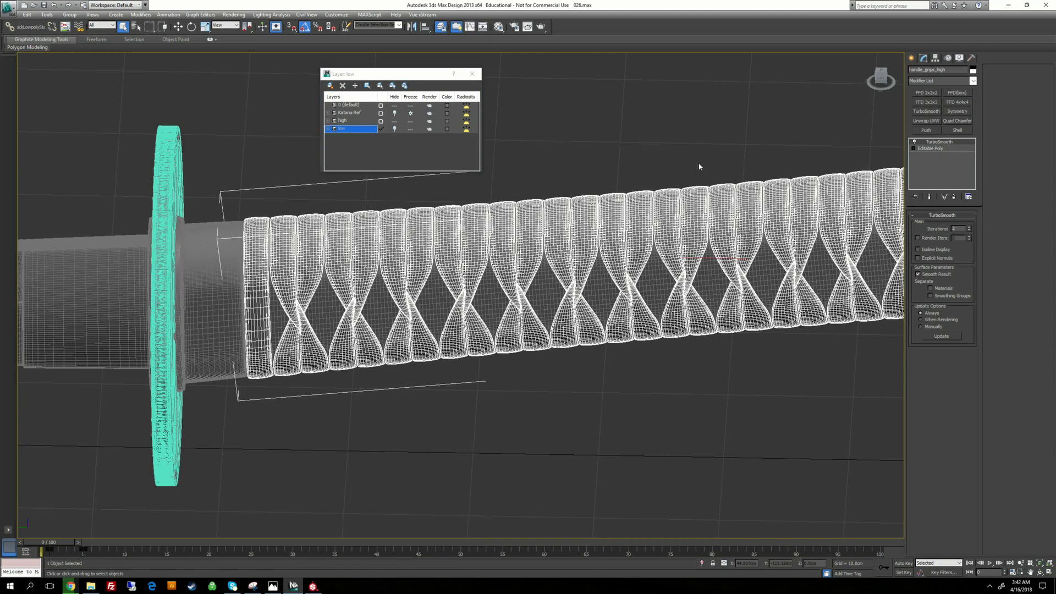
double_click(935, 69)
right_click(935, 70)
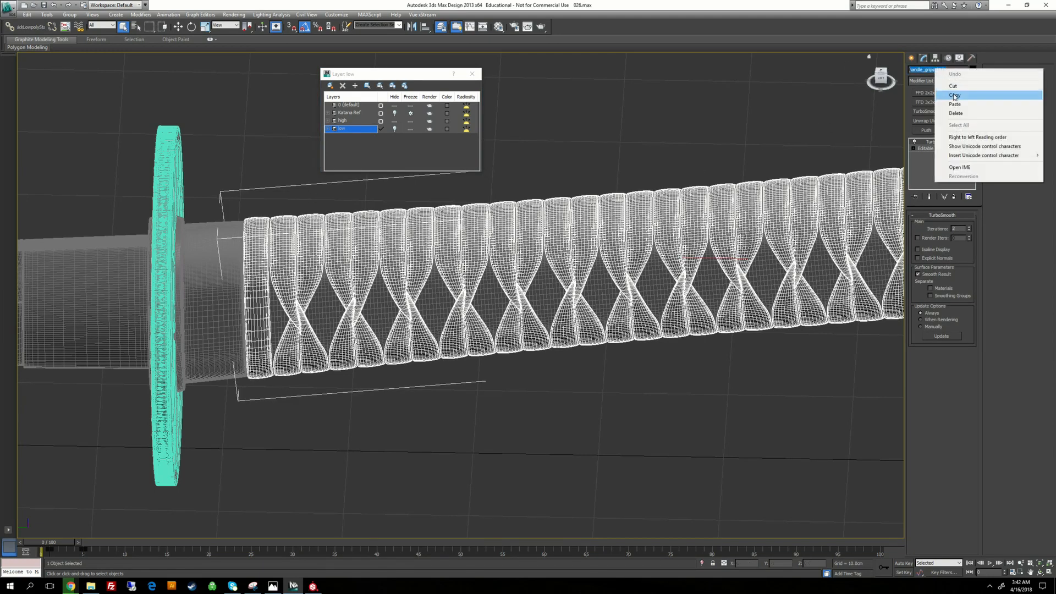
click(954, 95)
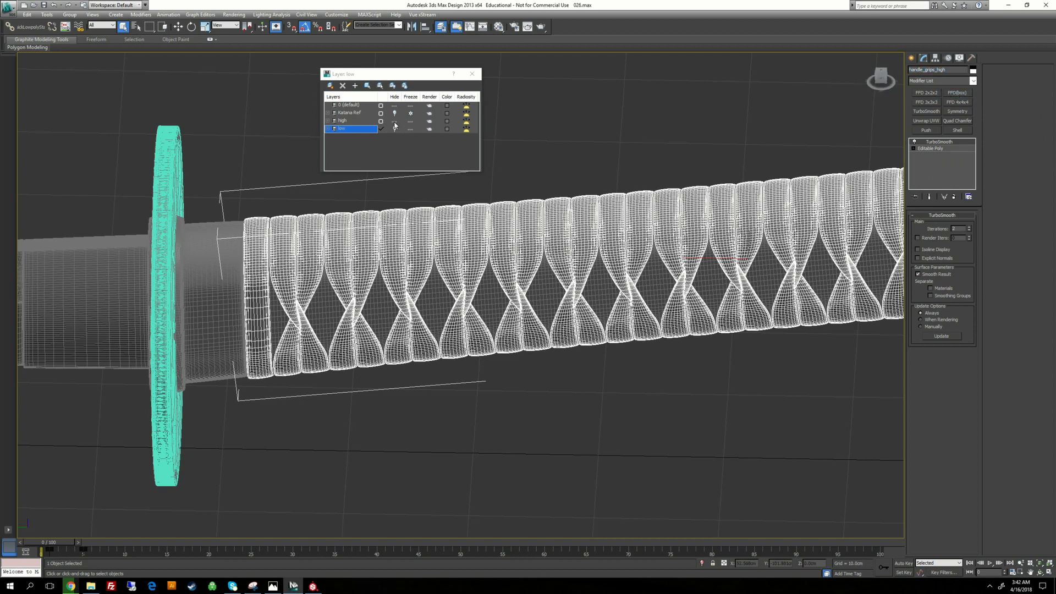
Show the low layer instead of the high layer, rename the detached low-poly grip wrap as handle_grips_low and close the layer manager
click(394, 121)
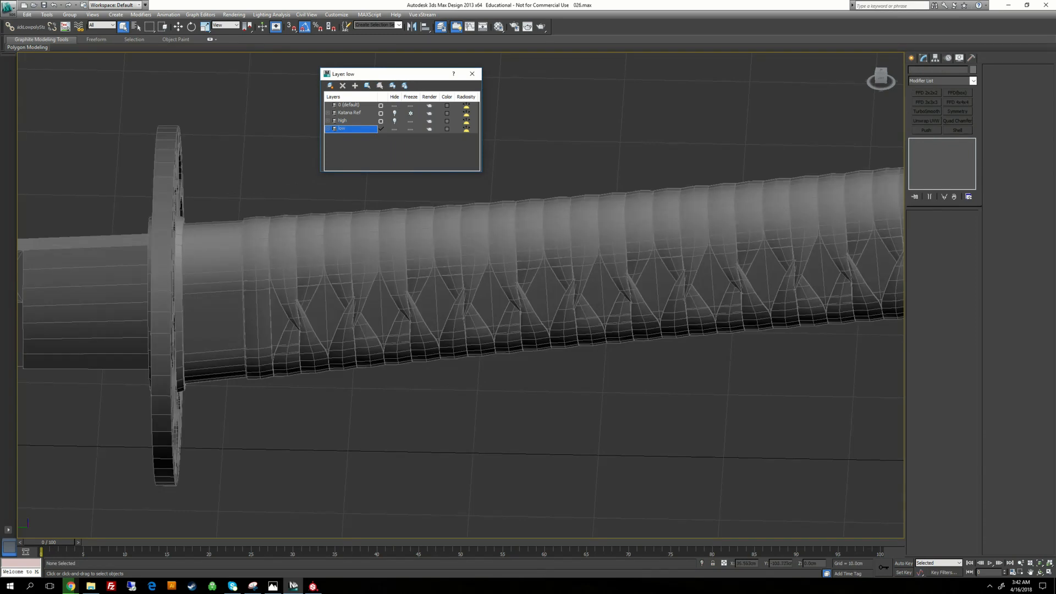
click(569, 259)
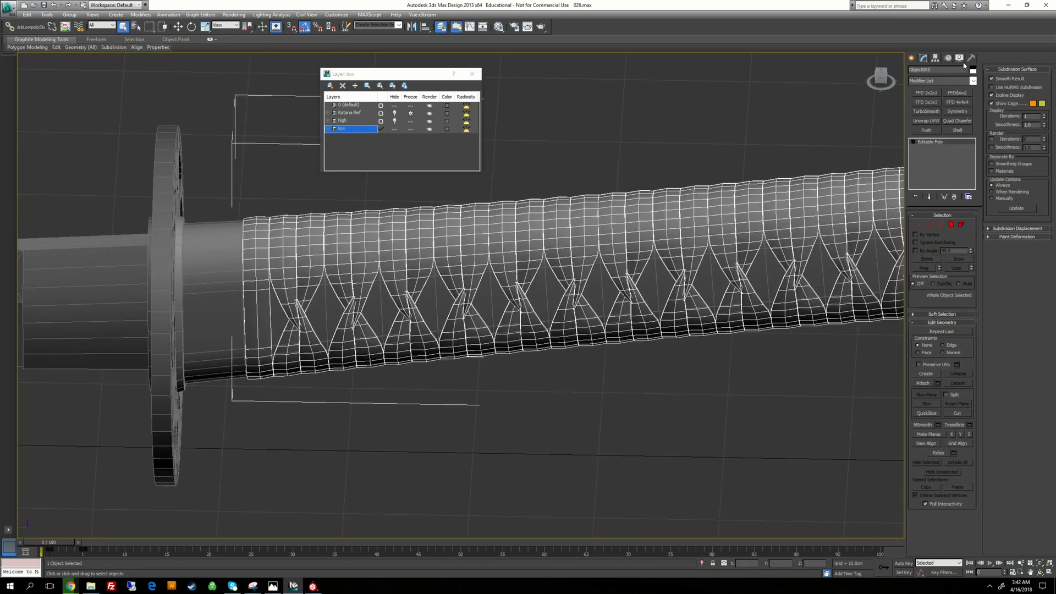
drag(939, 70, 860, 87)
key(ctrl+v)
drag(953, 69, 941, 70)
click(472, 74)
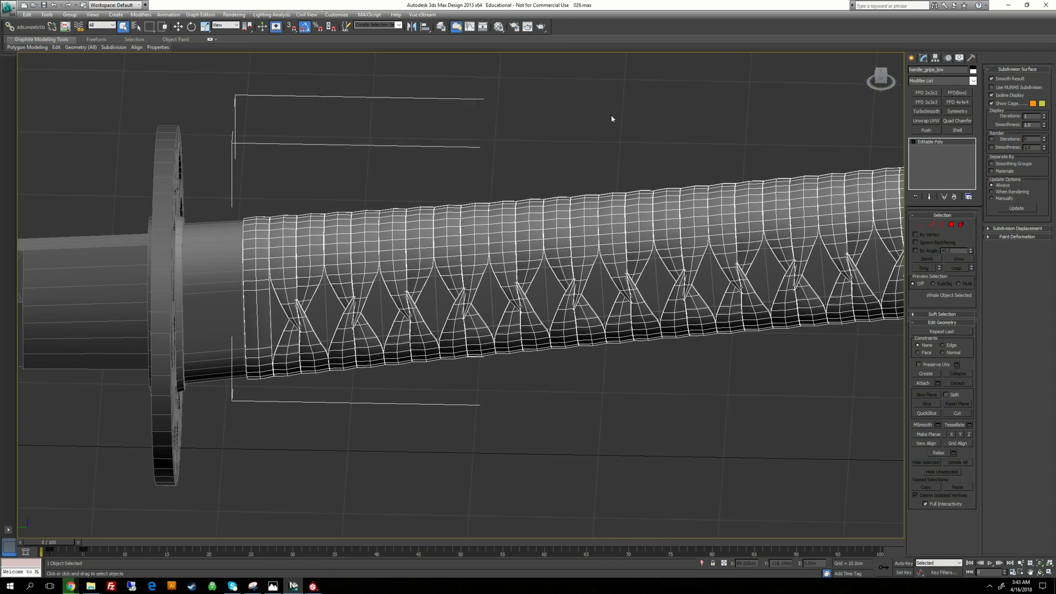
Detach the main grip element beneath the wraps from the remaining low-poly handle mesh as a separate object
click(612, 117)
click(380, 301)
scroll(526, 200, down, 4)
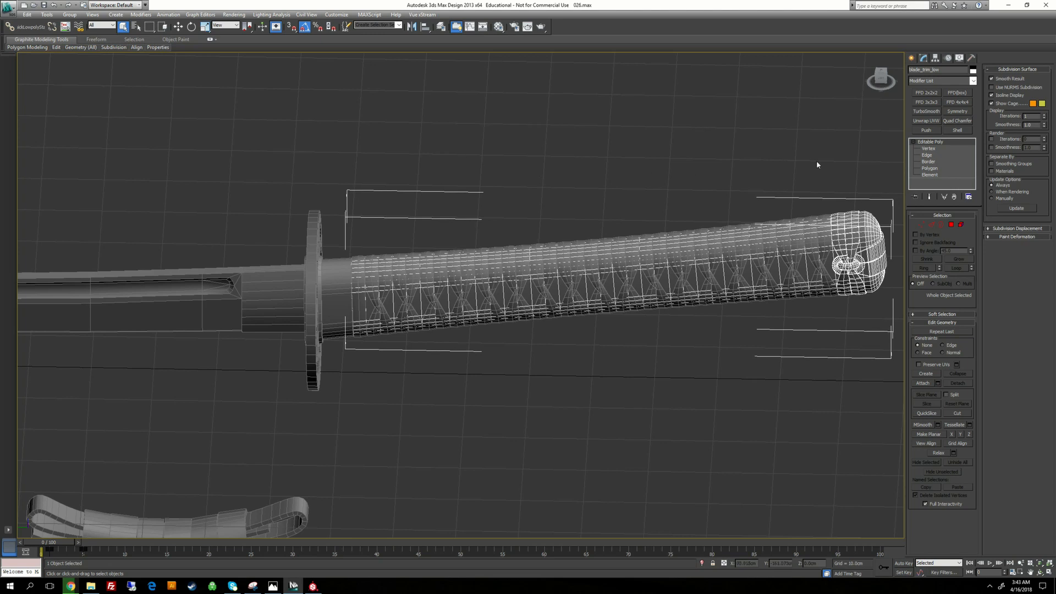
click(929, 175)
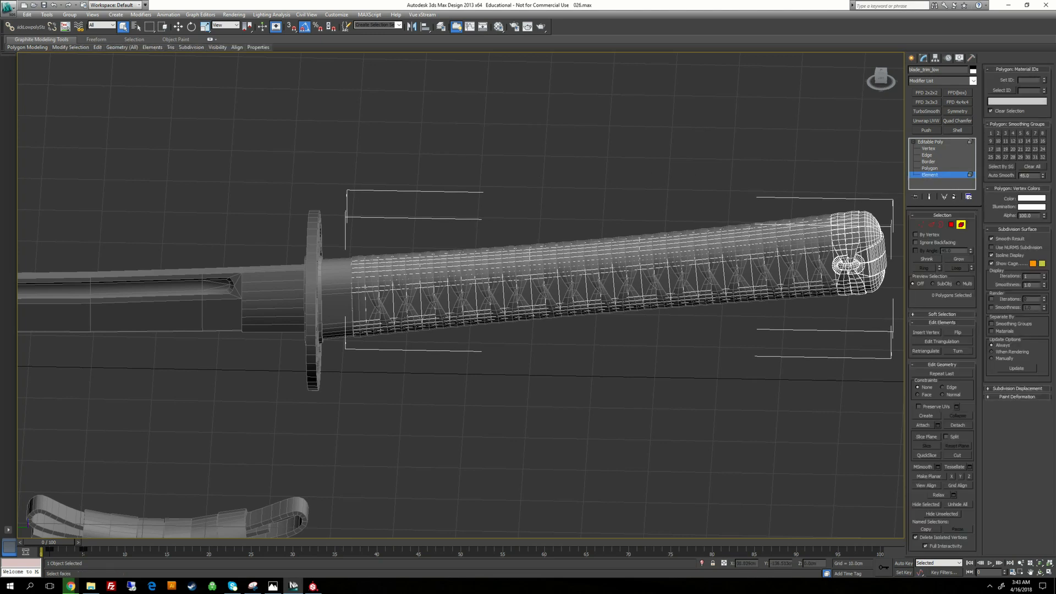
click(614, 235)
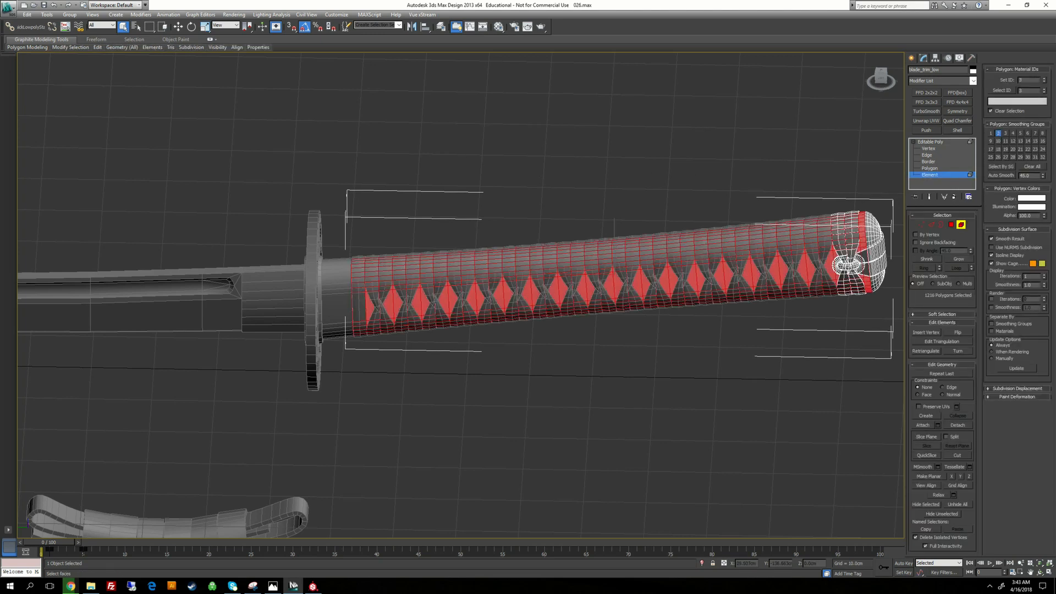
click(957, 425)
click(421, 182)
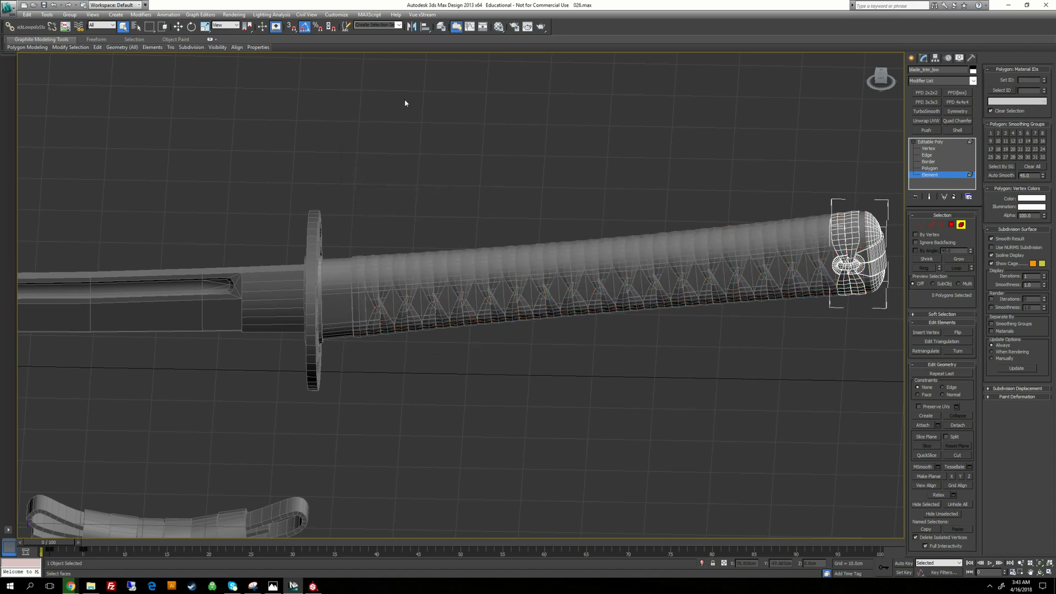
Show the high layer instead of the low layer and copy the object name of the high-poly main grip
click(442, 27)
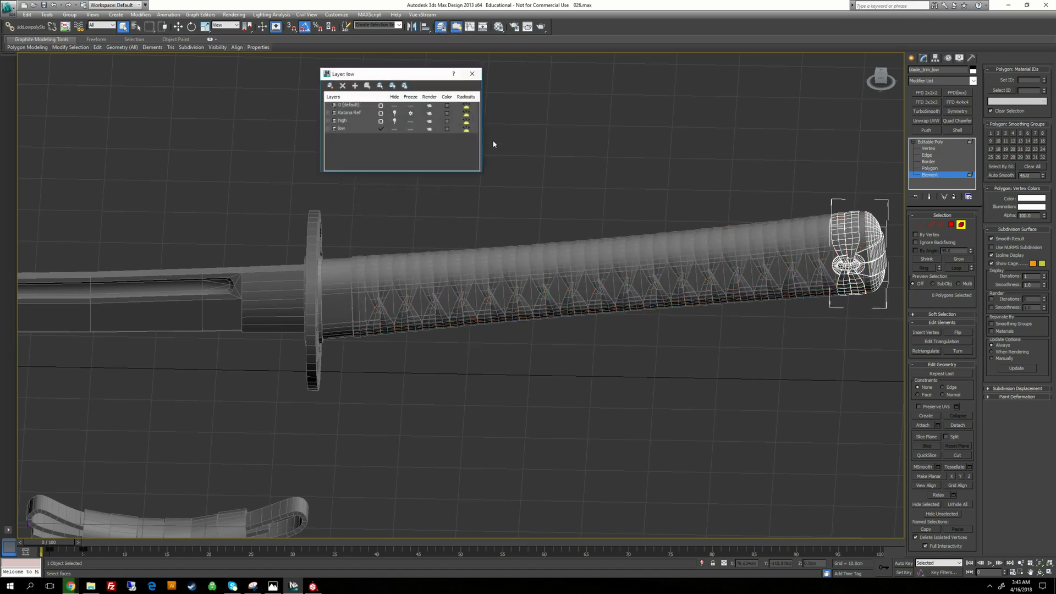
click(394, 129)
click(394, 120)
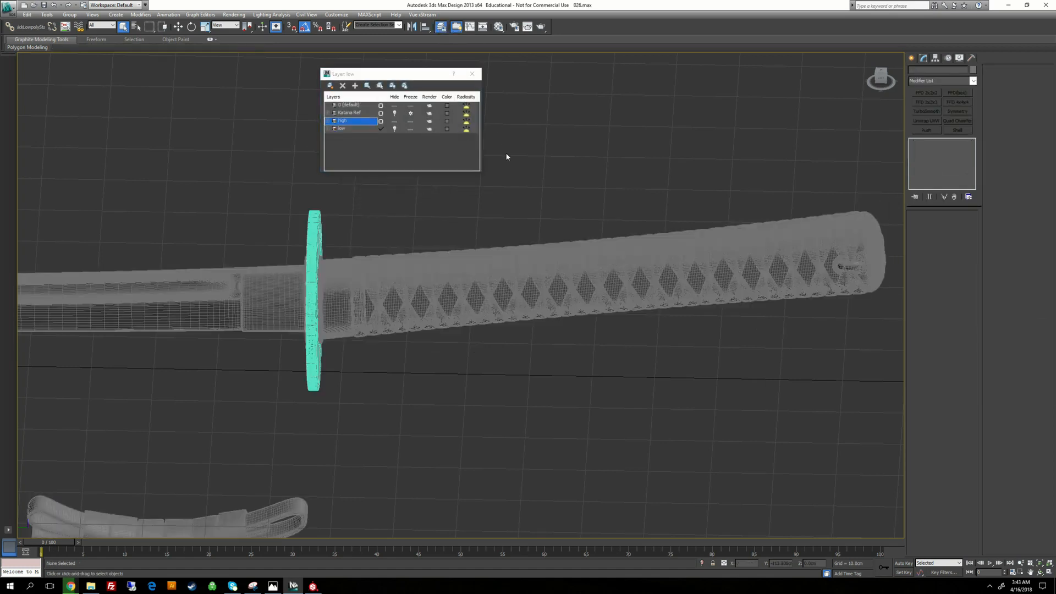
click(553, 297)
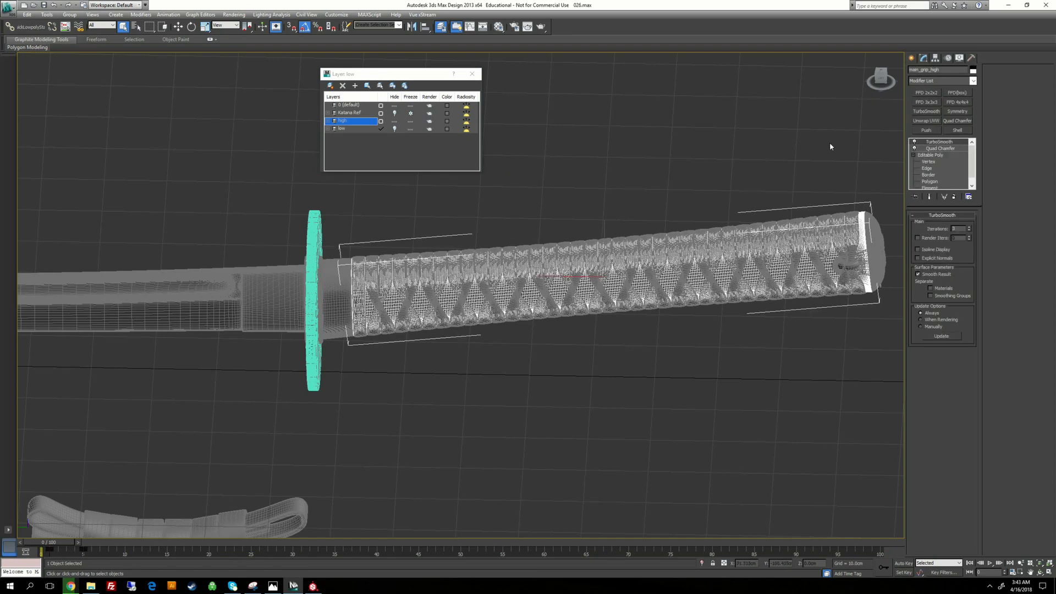
double_click(929, 70)
right_click(942, 70)
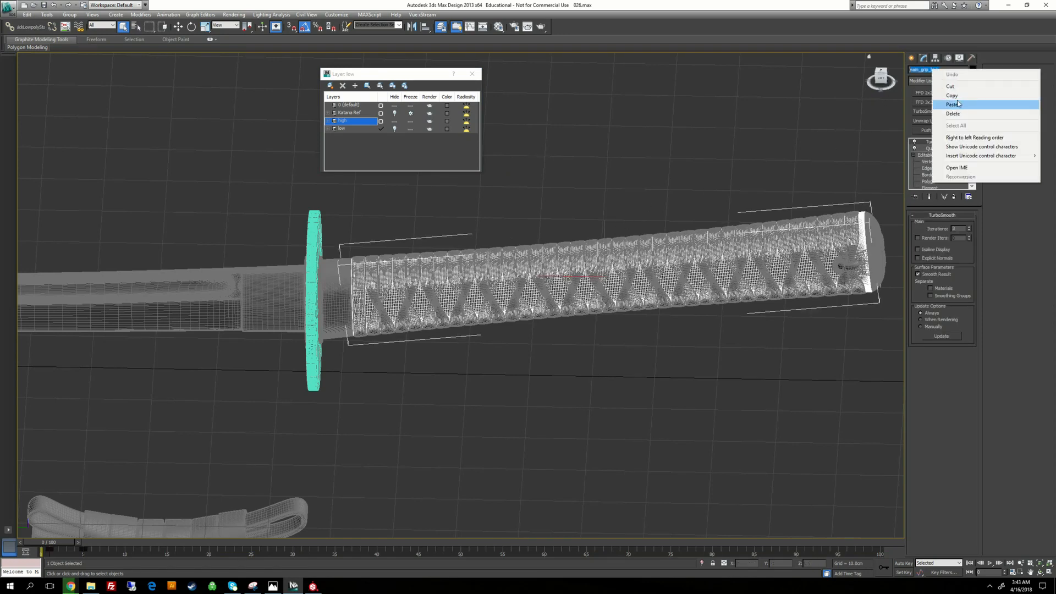
click(958, 104)
Return to the low layer with the high layer hidden and rename the detached main grip as main_grip_low
click(620, 169)
click(395, 121)
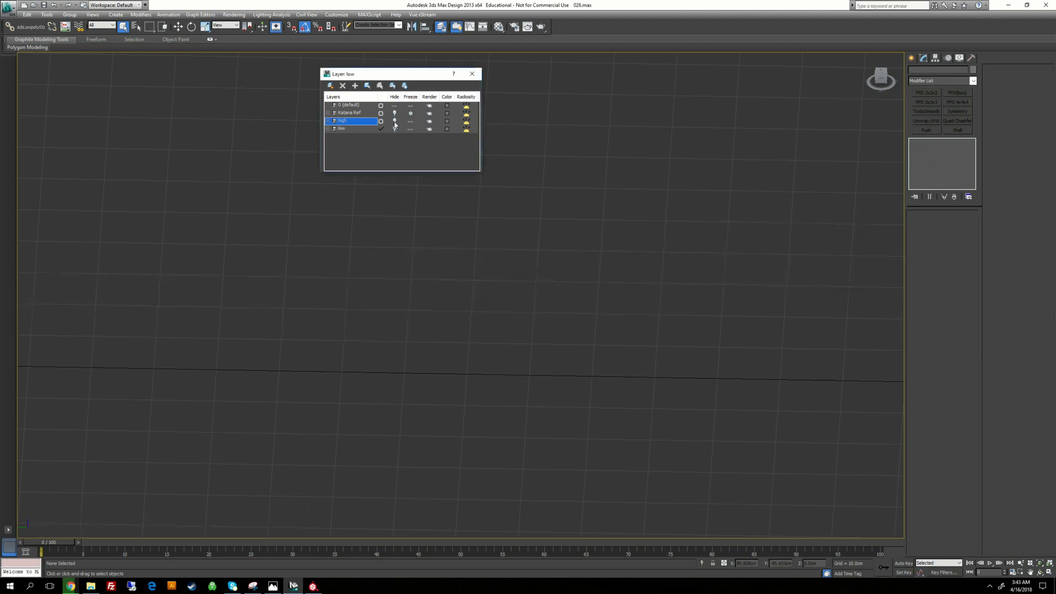
click(394, 128)
click(498, 306)
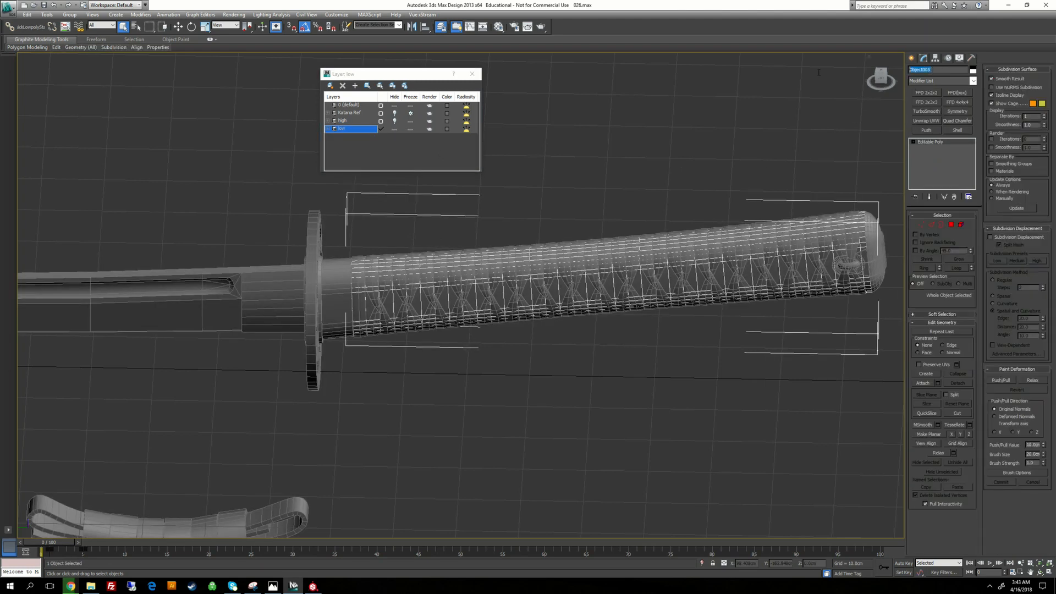
key(ctrl+v)
Detach the crossing wrap elements around the ring beside the end cap from the low-poly mesh as a separate object
middle_drag(733, 172, 245, 323)
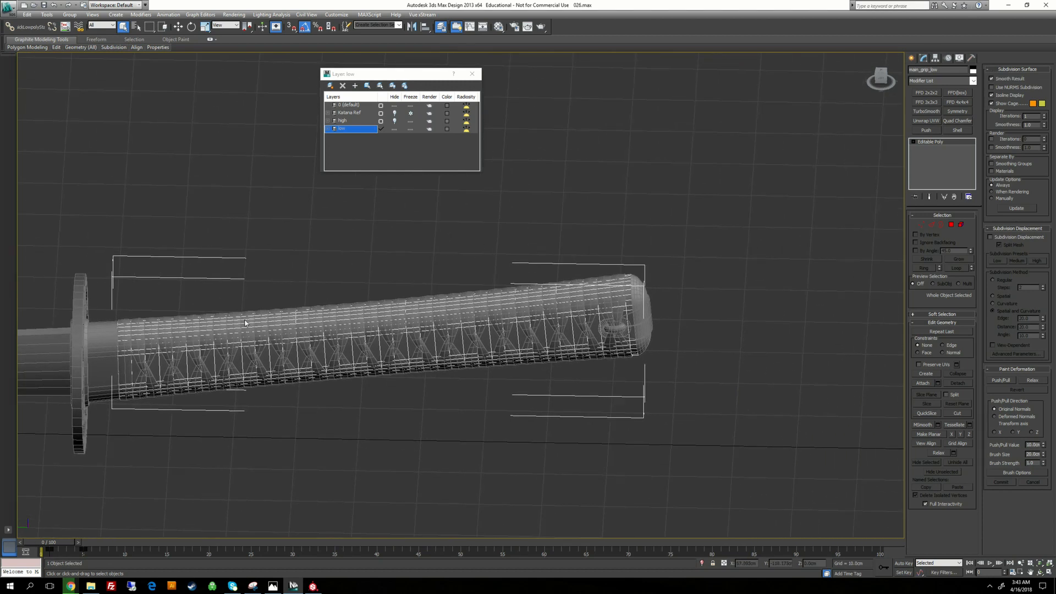
scroll(714, 328, up, 5)
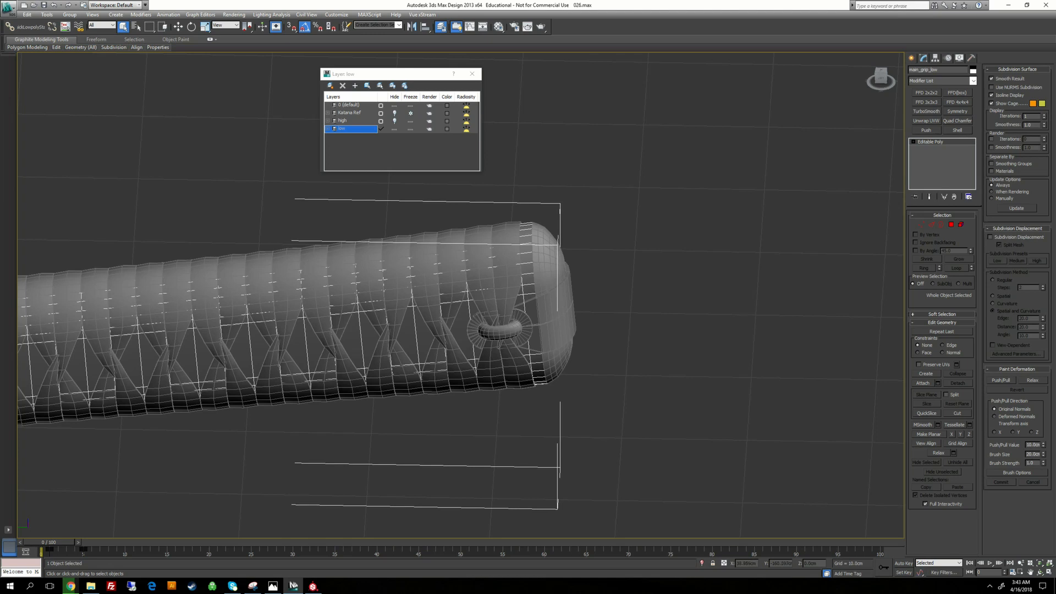
click(638, 264)
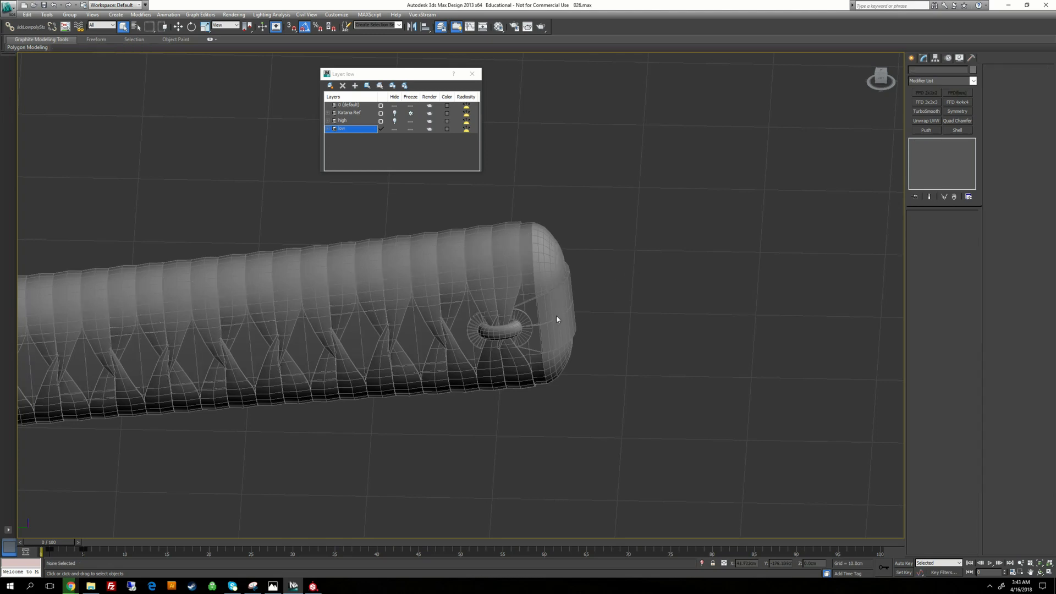
click(555, 318)
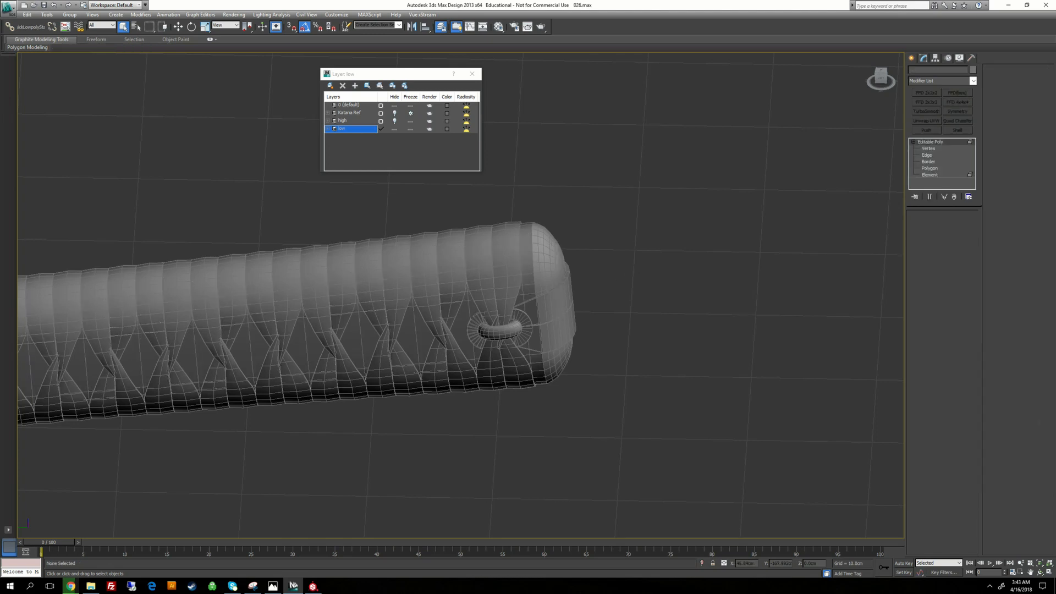
click(926, 176)
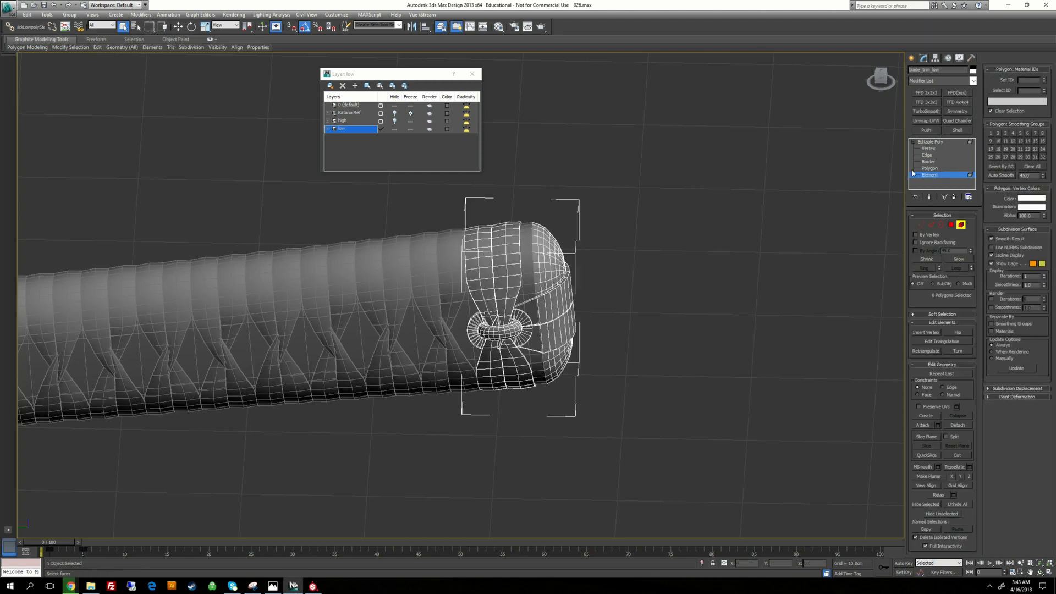
click(475, 273)
ctrl+click(506, 269)
ctrl+click(491, 366)
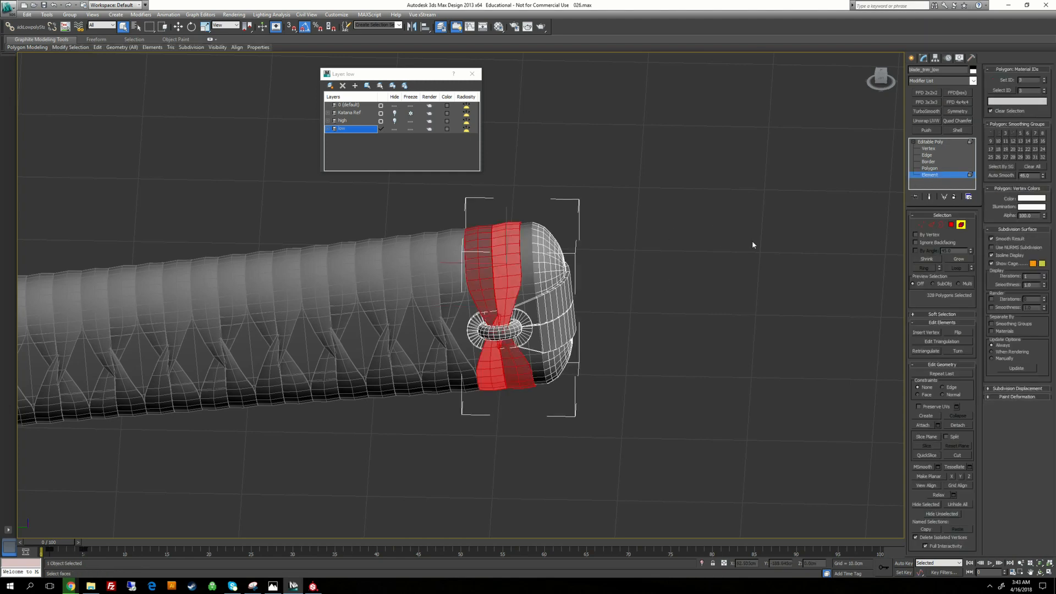
click(958, 426)
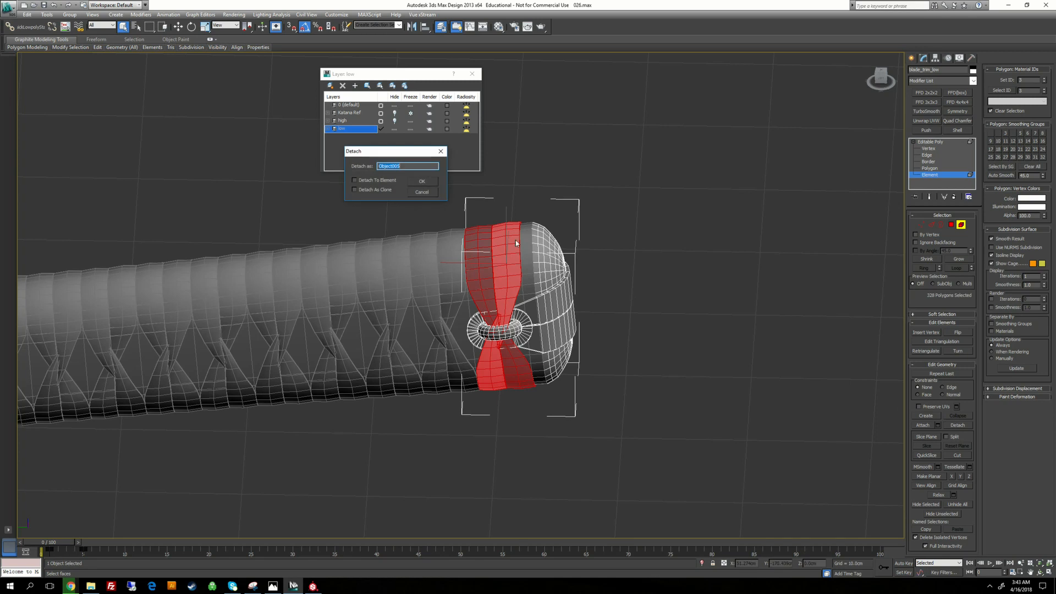
click(421, 183)
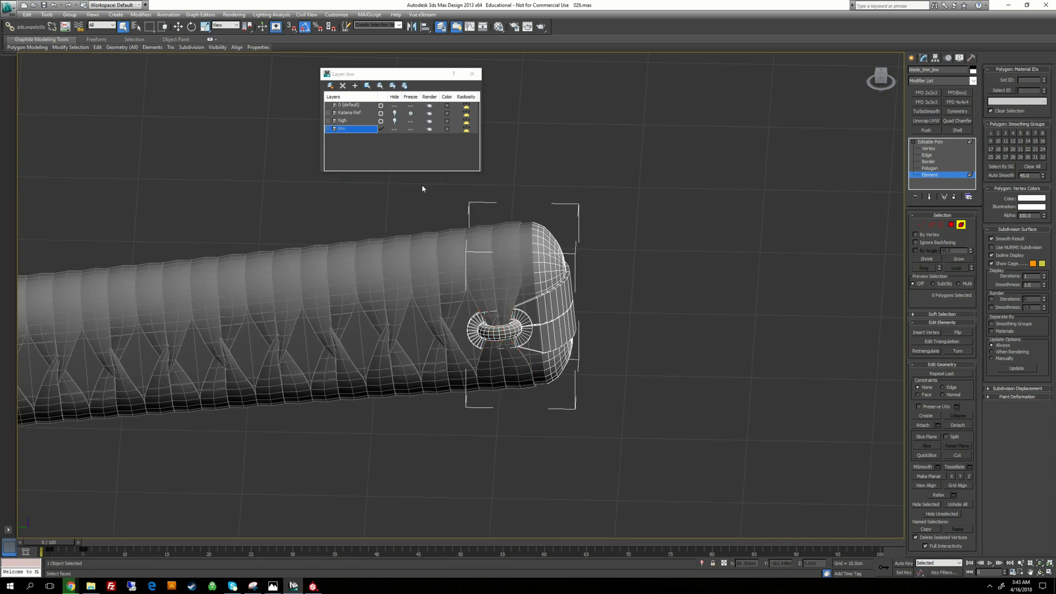
Show the high layer instead of the low layer and copy the object name of the high-poly wrap beside the end cap
click(394, 121)
click(395, 129)
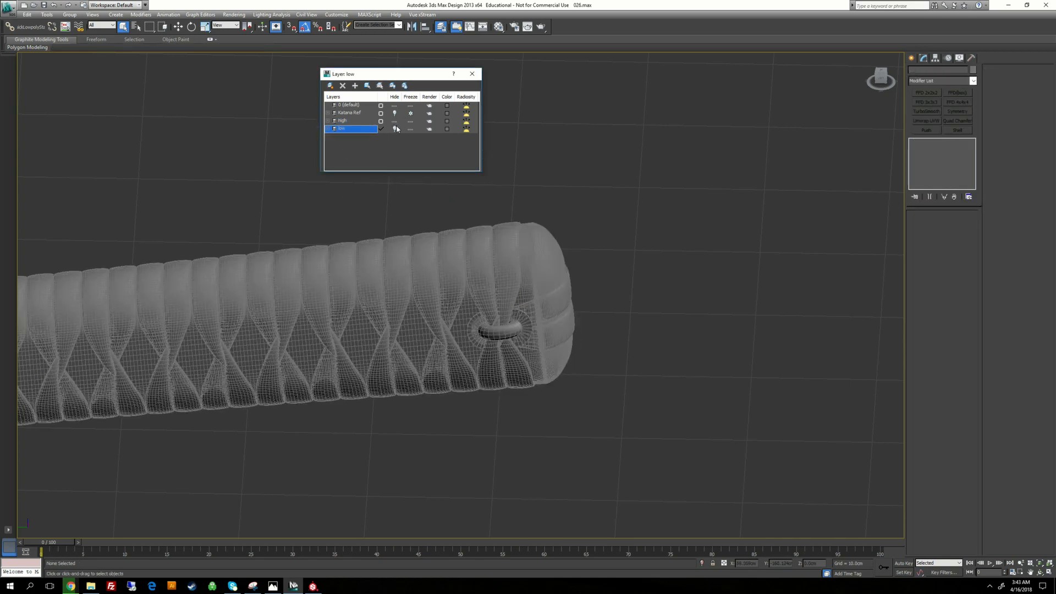
click(498, 286)
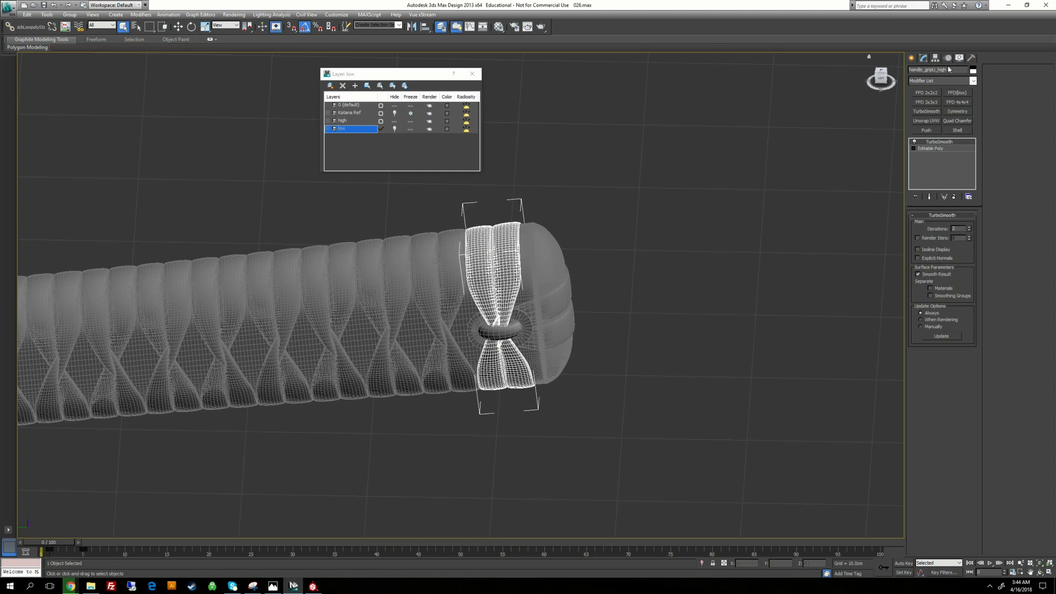
click(930, 69)
right_click(930, 69)
click(950, 95)
Return to the low layer and give the detached end wrap its high-poly counterpart's name with the suffix _low
click(394, 121)
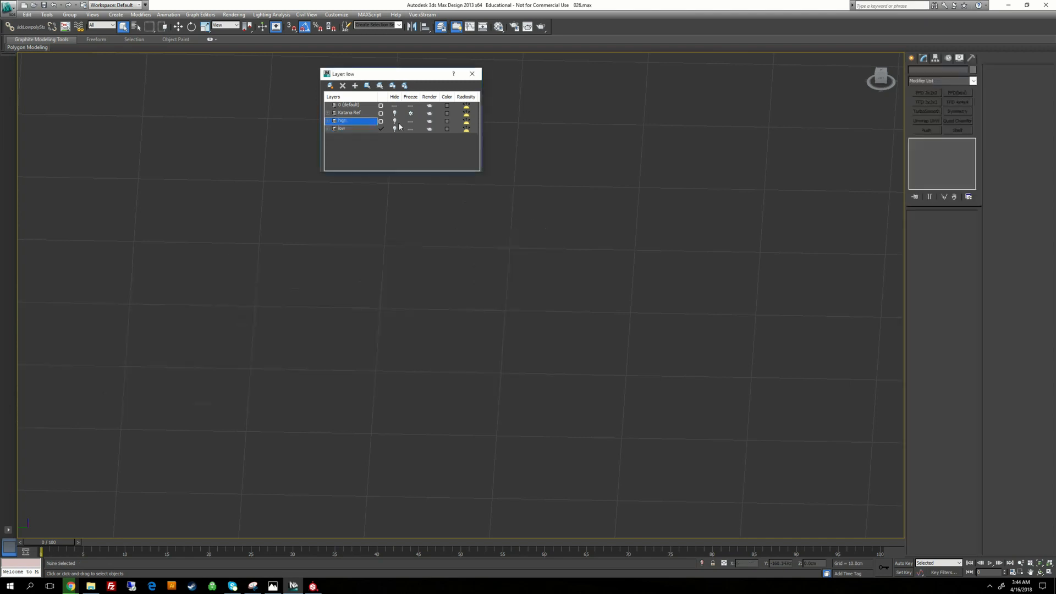
click(394, 129)
click(500, 269)
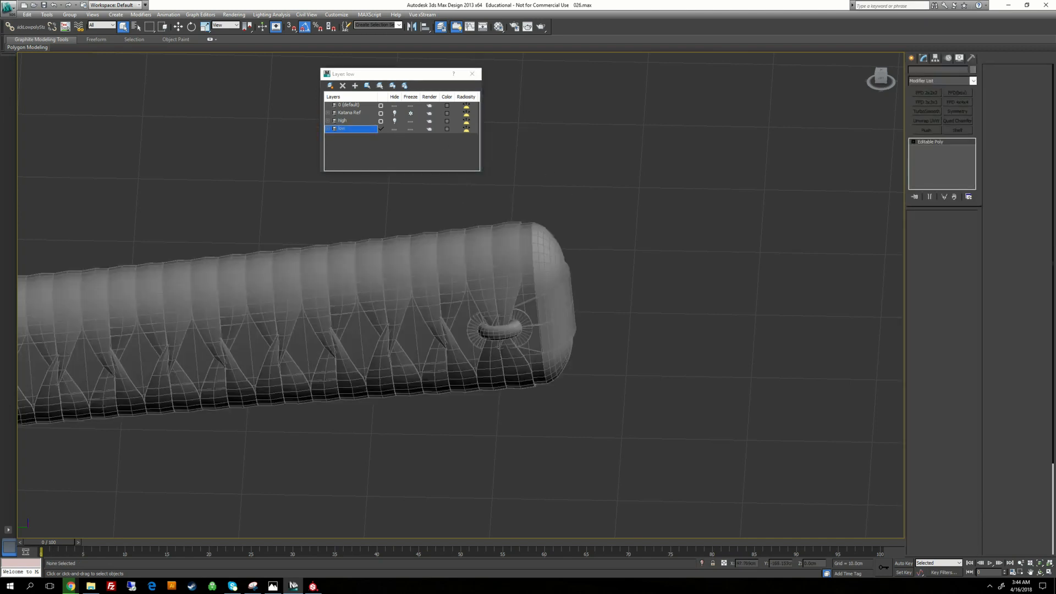
double_click(923, 69)
right_click(923, 69)
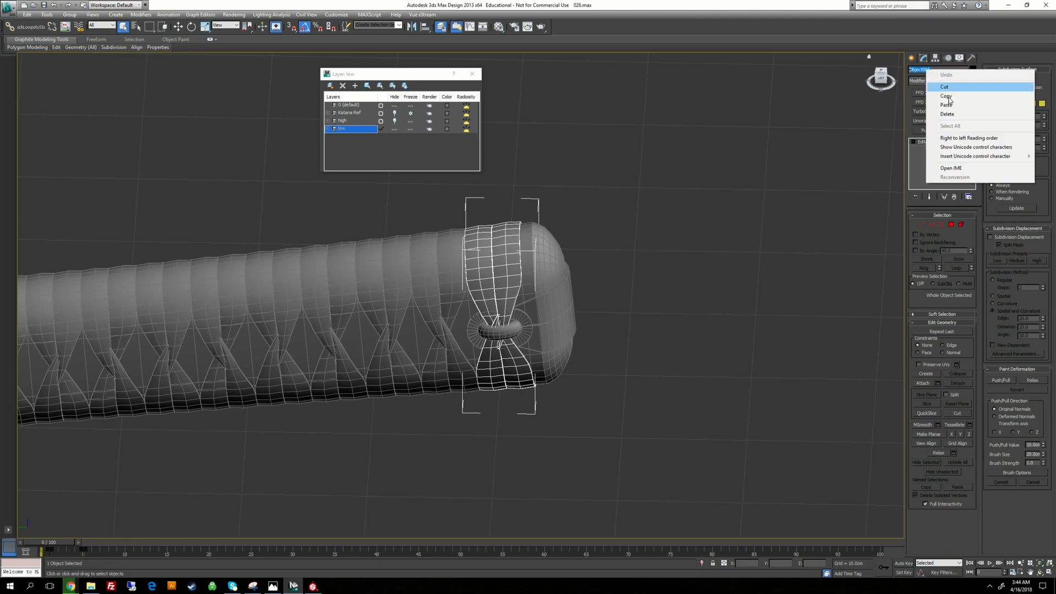
click(943, 110)
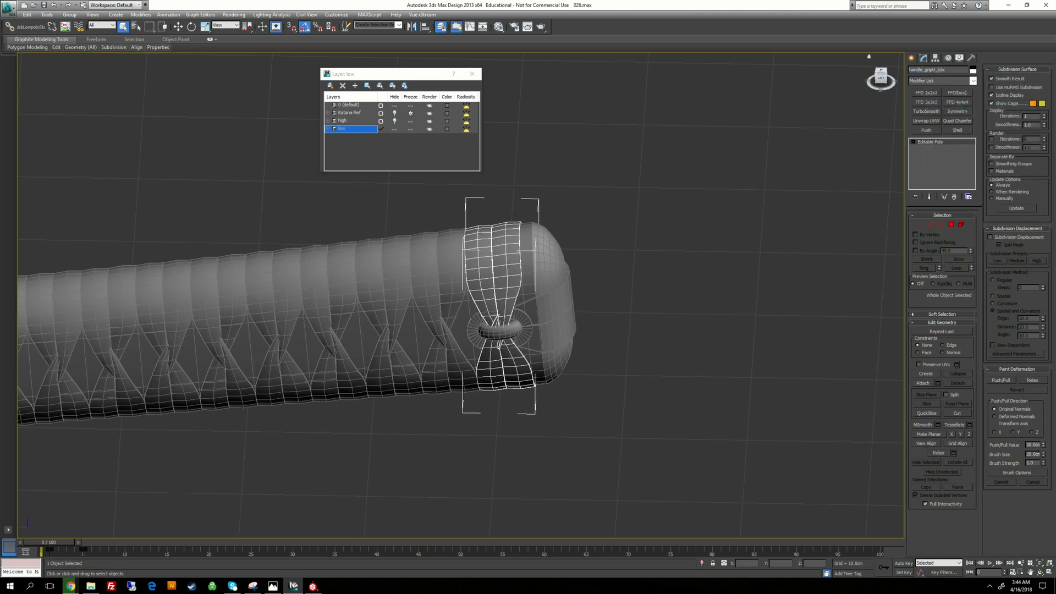
click(671, 245)
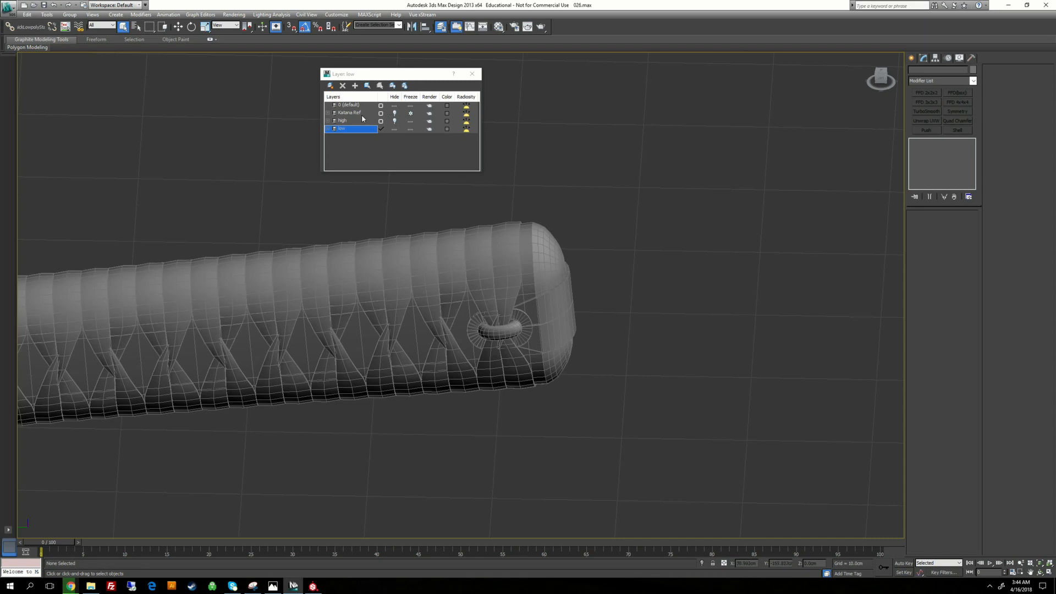
Show the high layer together with the low layer and leave element editing of the low-poly end cap mesh
click(395, 121)
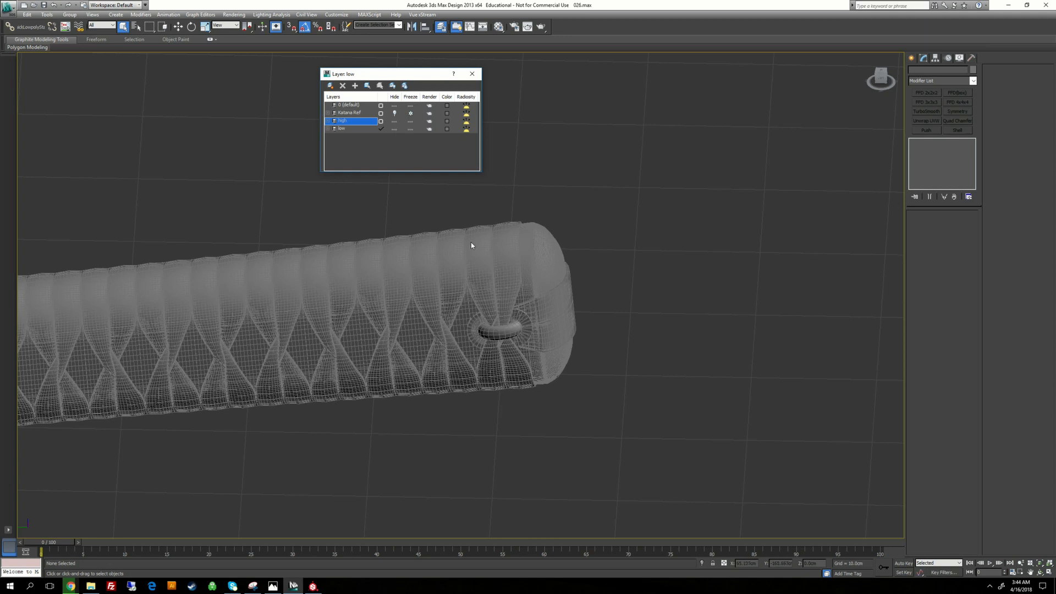
click(558, 308)
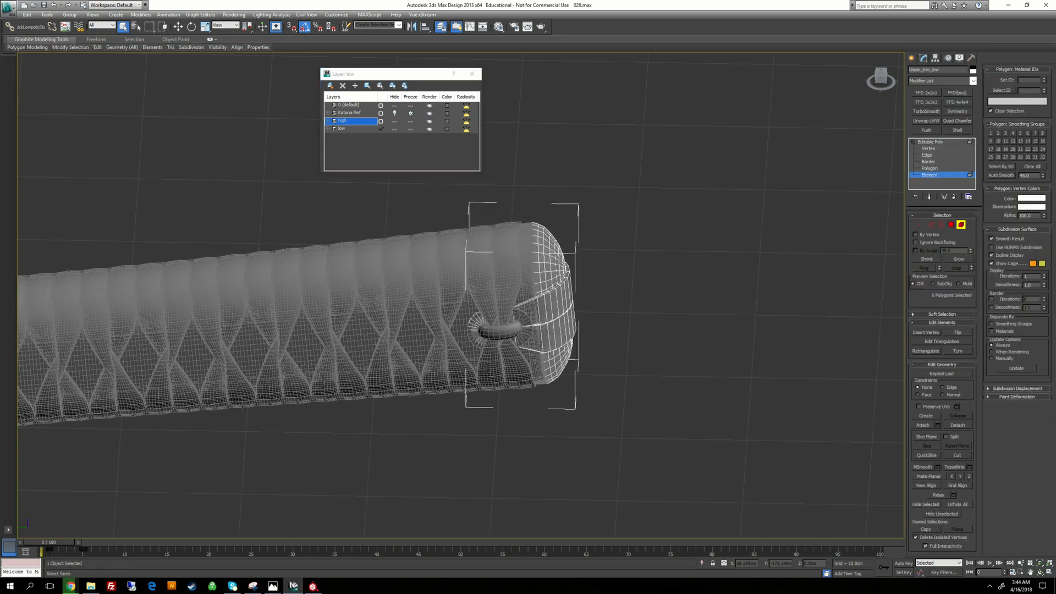
click(526, 328)
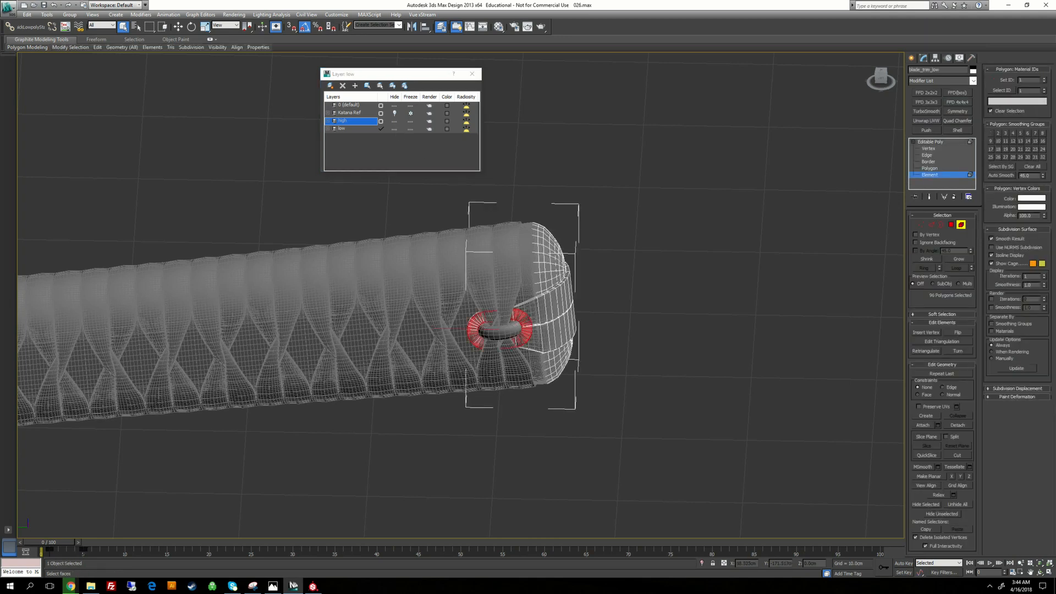
click(936, 141)
click(728, 306)
Check which objects the ring and the end cap belong to, and hide the low layer
click(524, 329)
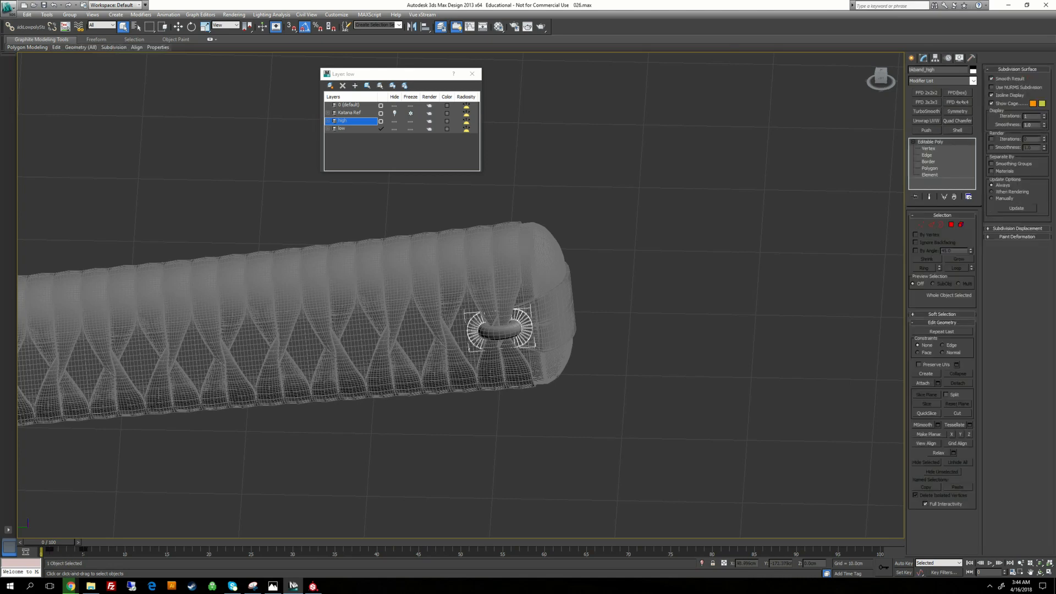
click(553, 308)
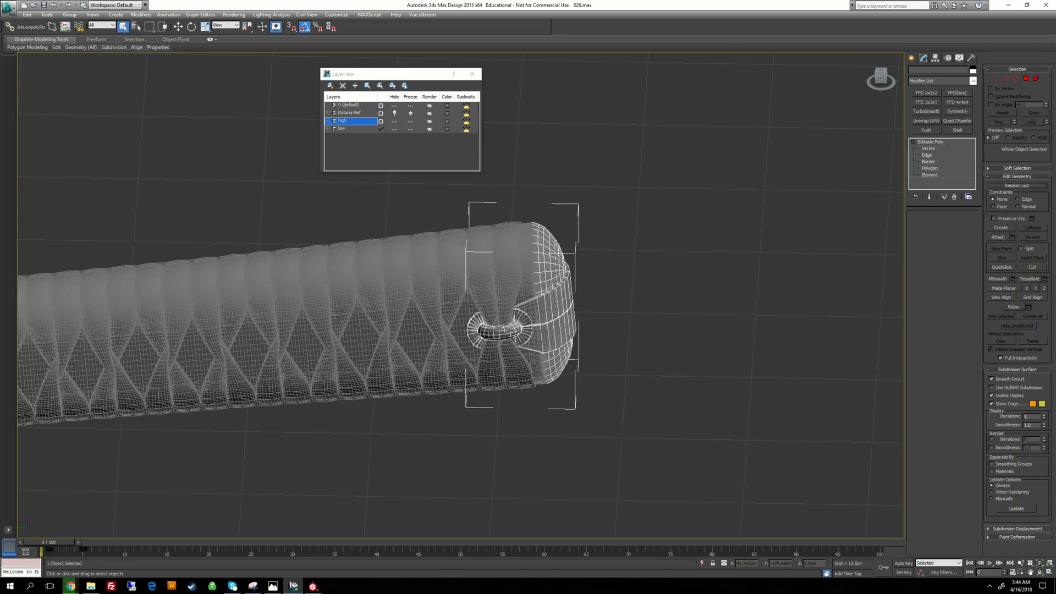
click(592, 327)
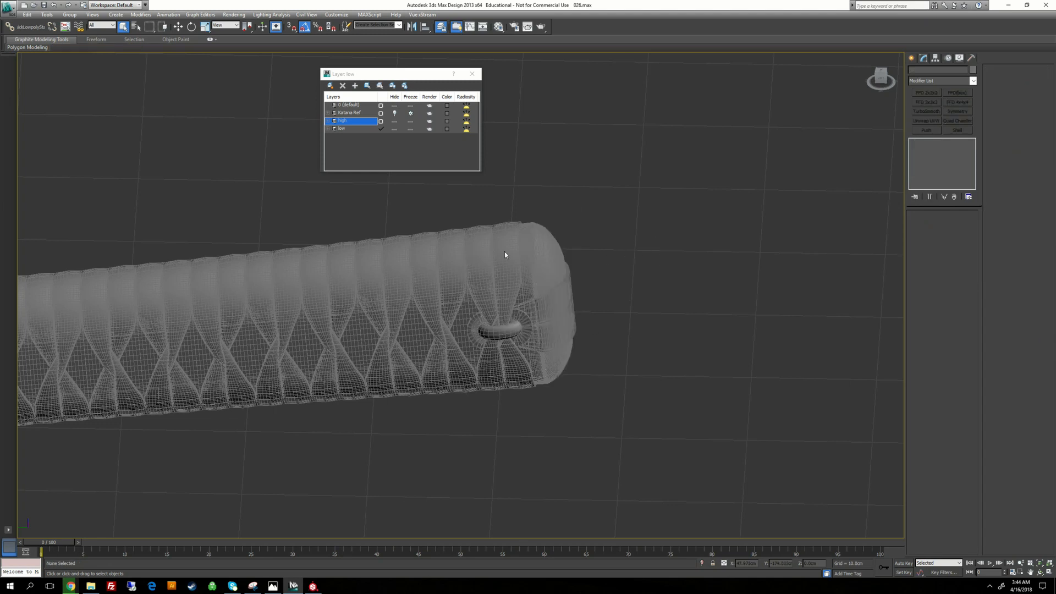
click(393, 129)
click(600, 202)
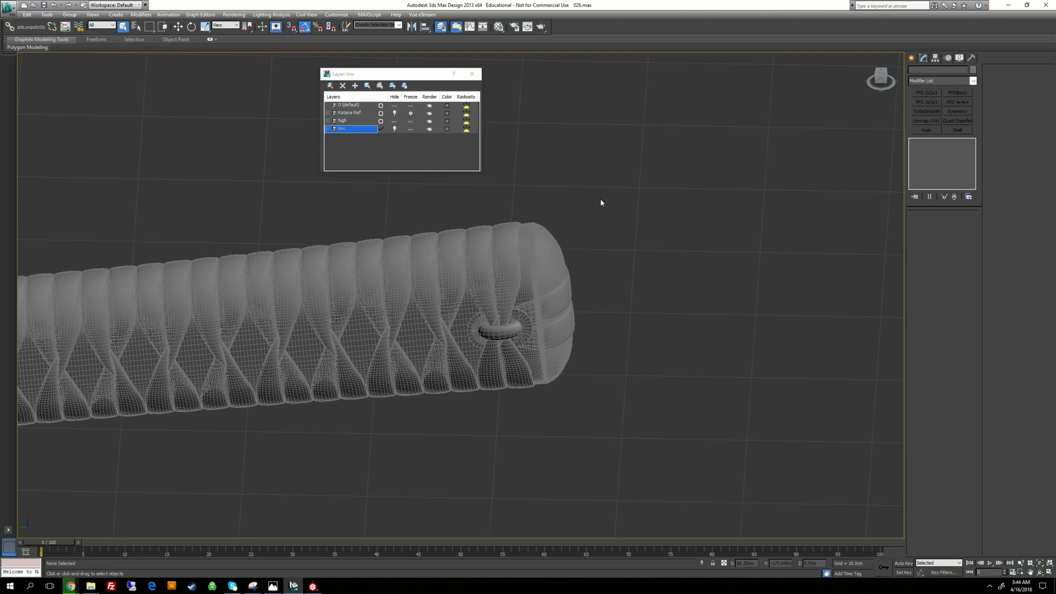
Check the high-poly ring at the handle end and copy the object name of the band around it
click(499, 332)
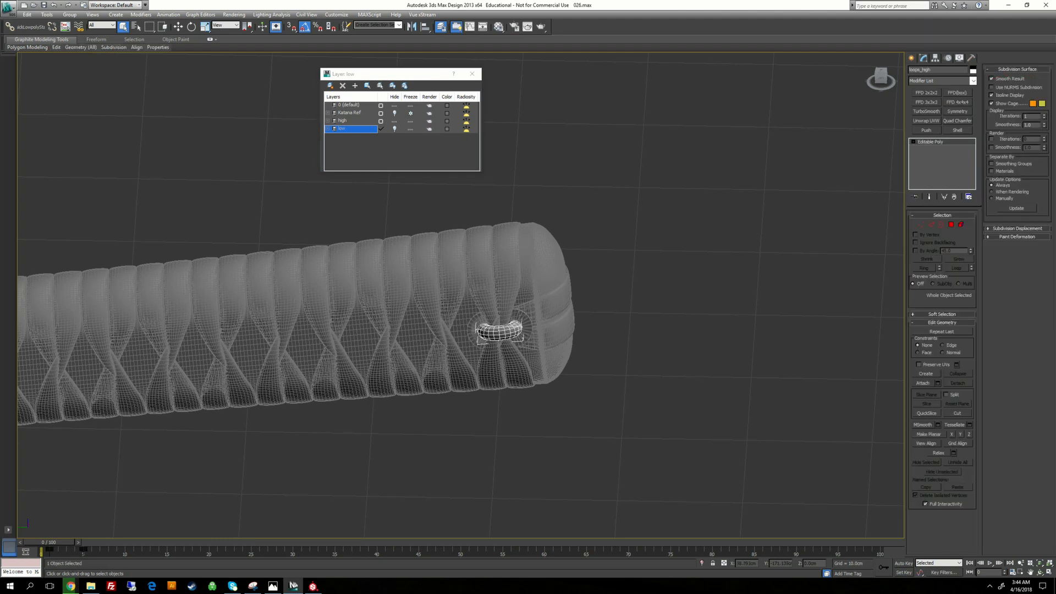
click(643, 317)
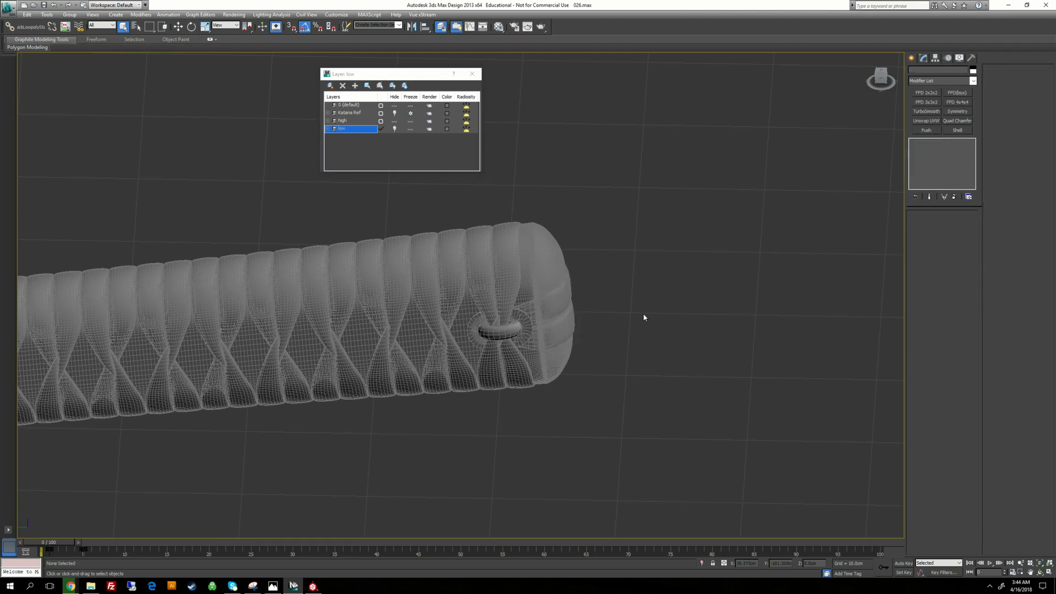
click(395, 120)
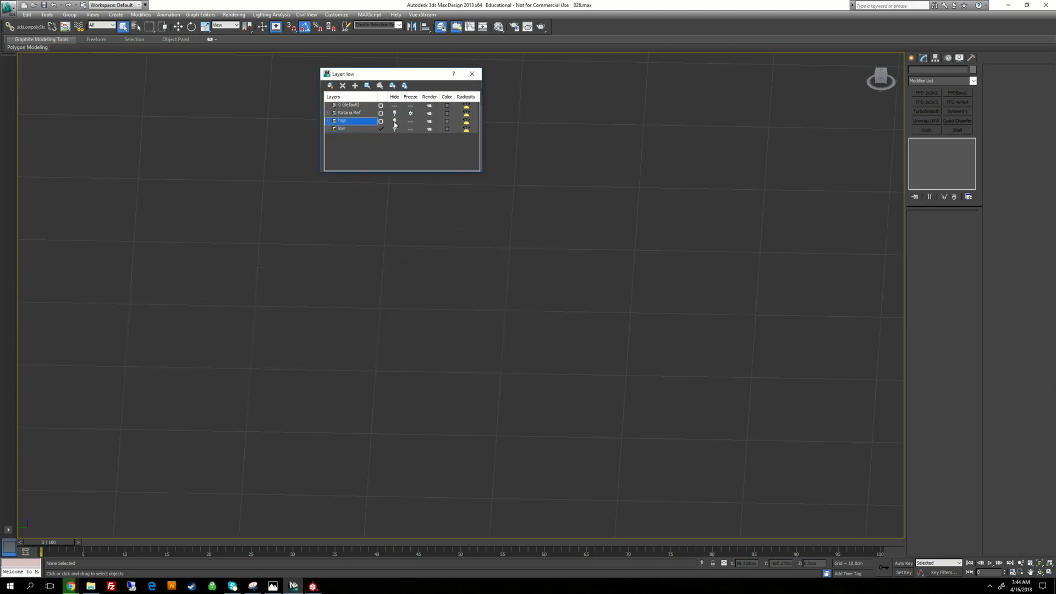
click(394, 120)
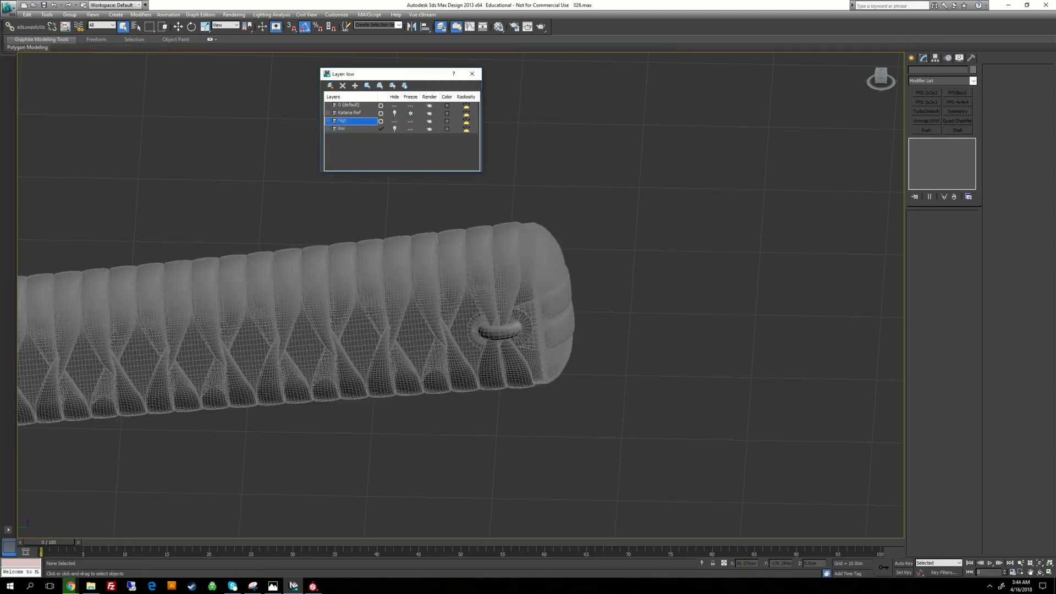
click(498, 330)
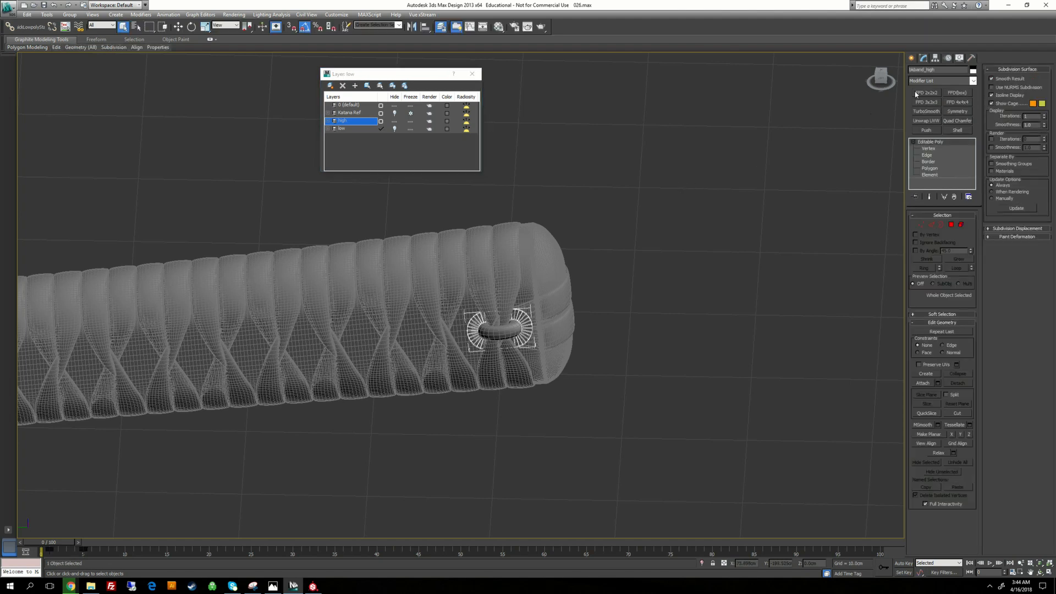
right_click(938, 70)
click(952, 122)
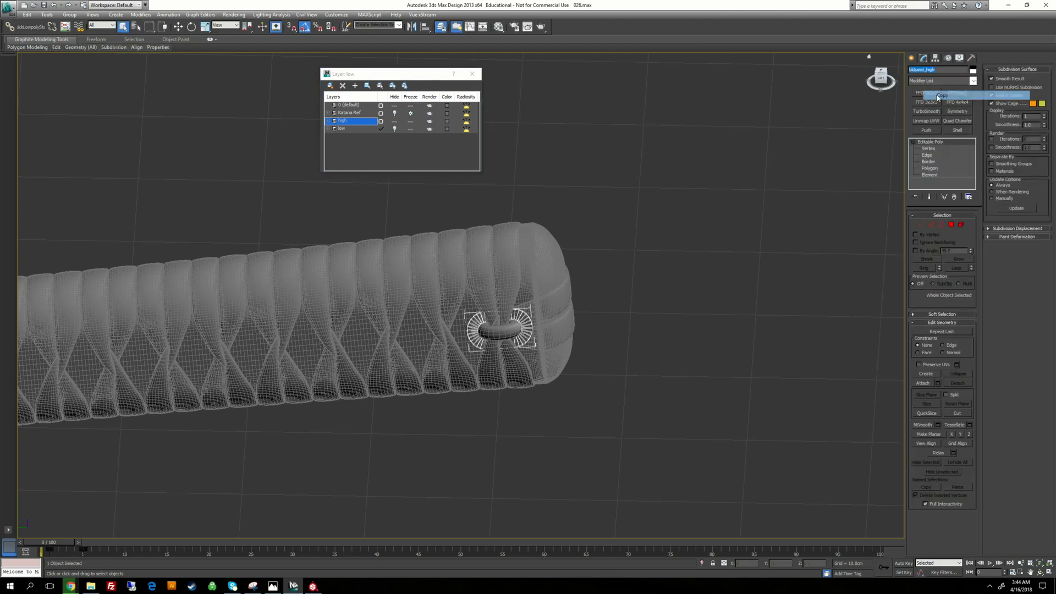
Show the low layer instead of the high layer and detach the ring's surrounding band from the end cap mesh as bkband_low
click(394, 128)
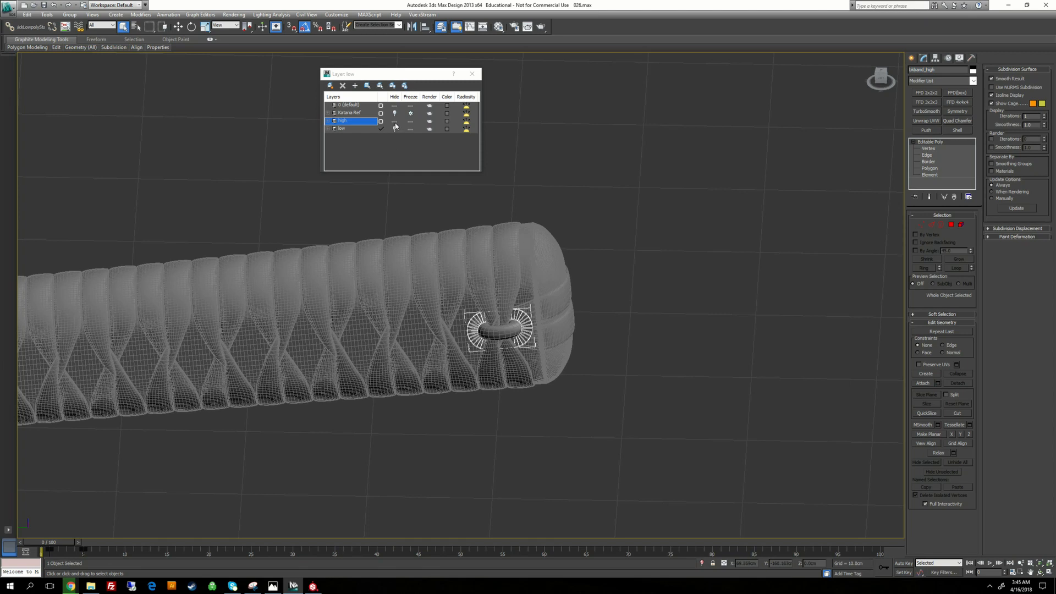
click(394, 121)
click(395, 128)
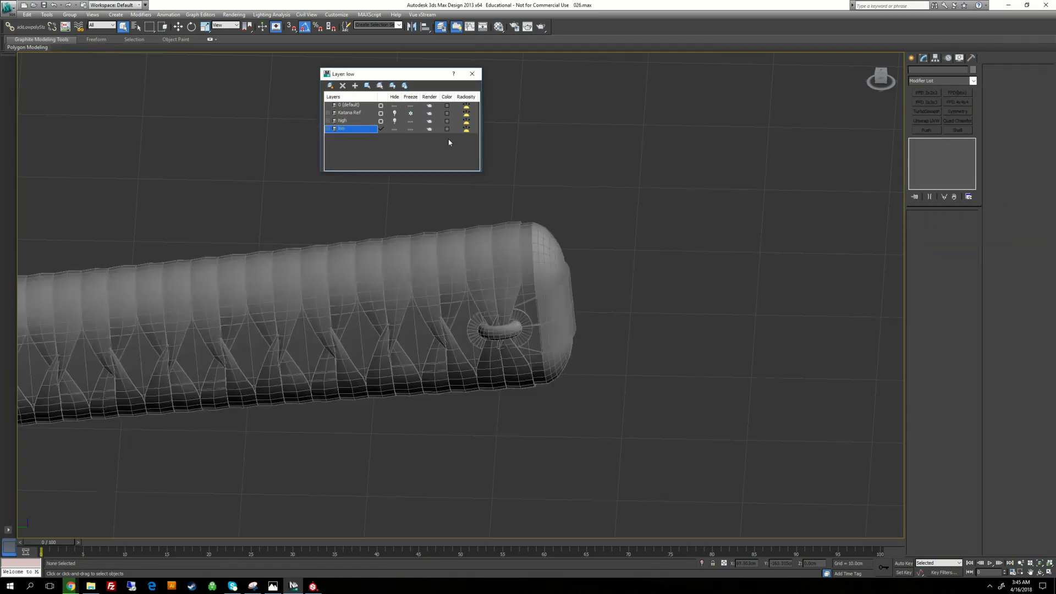
click(556, 300)
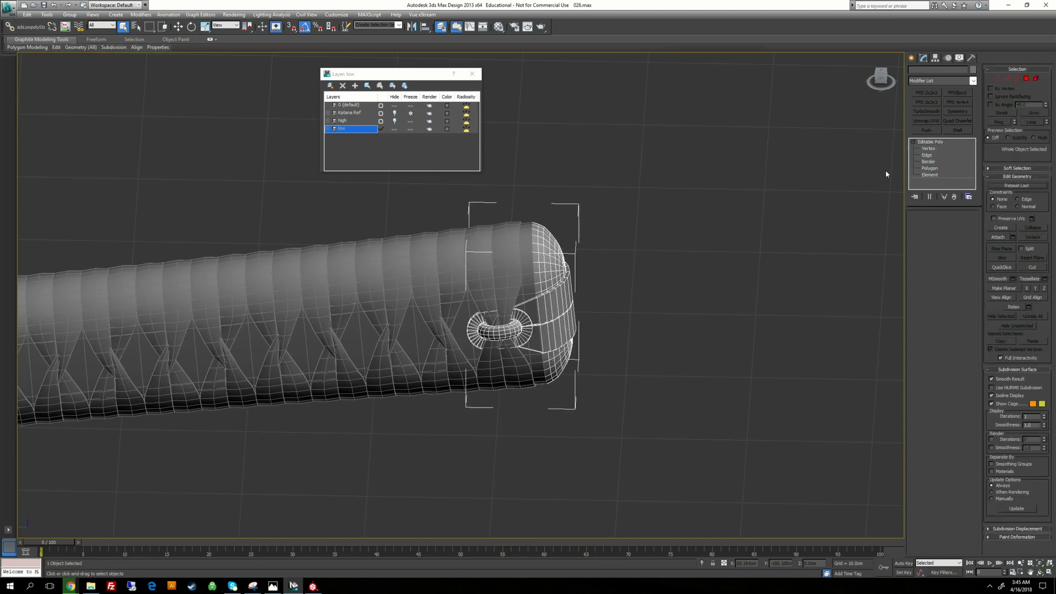
click(929, 175)
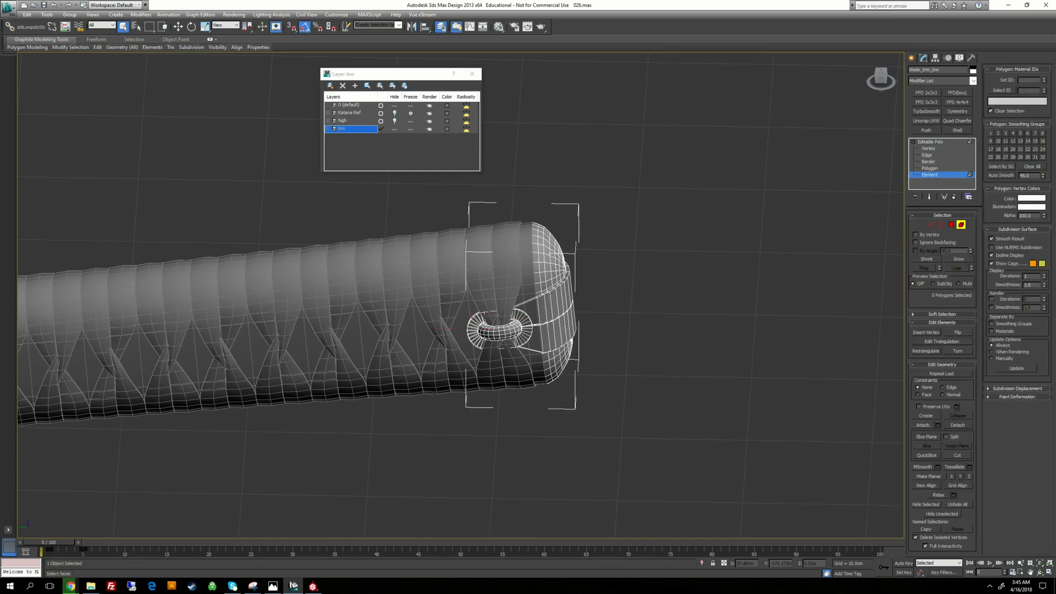
mouse_move(572, 324)
alt+middle_down()
mouse_move(379, 341)
mouse_move(588, 333)
alt+middle_up()
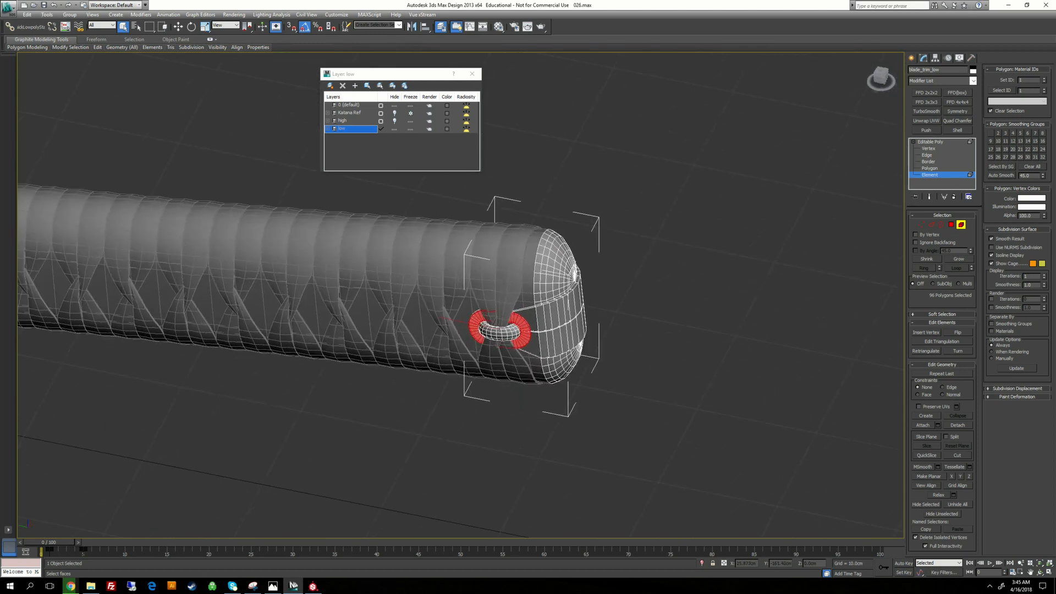
click(965, 425)
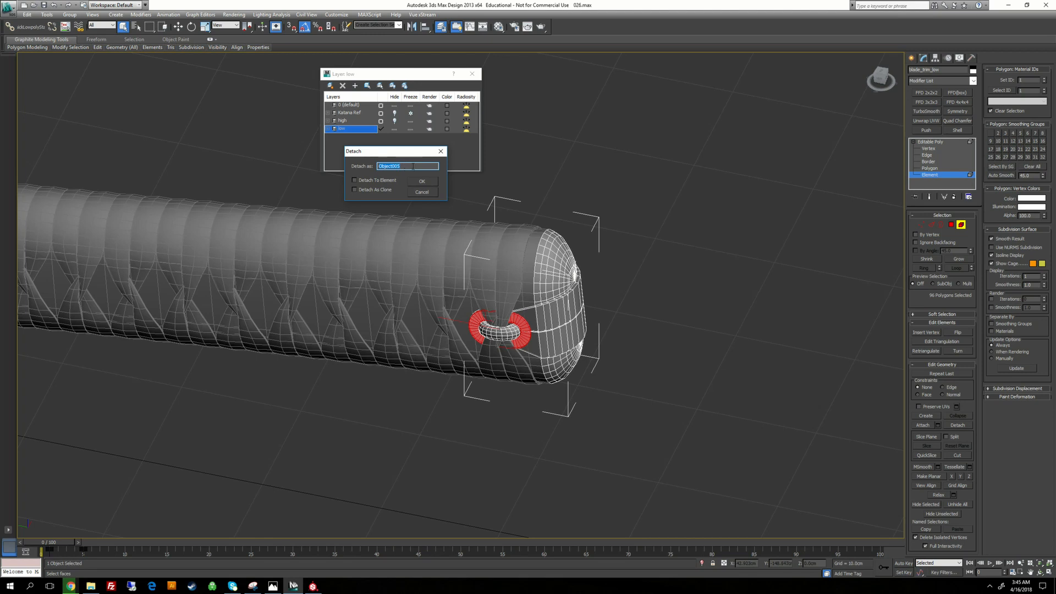
text(bkband_high)
click(421, 182)
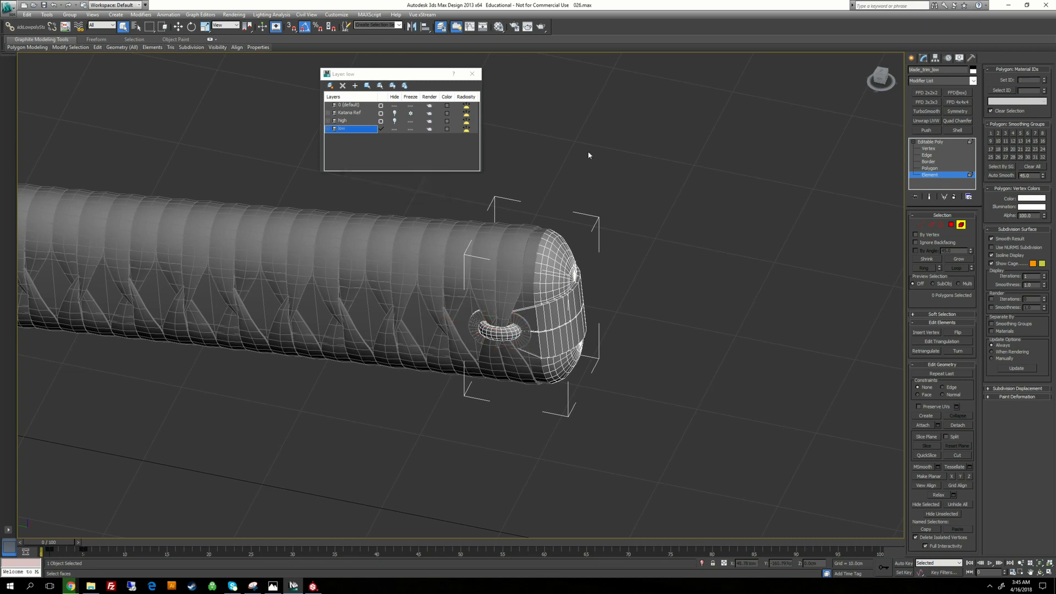
click(928, 142)
click(751, 238)
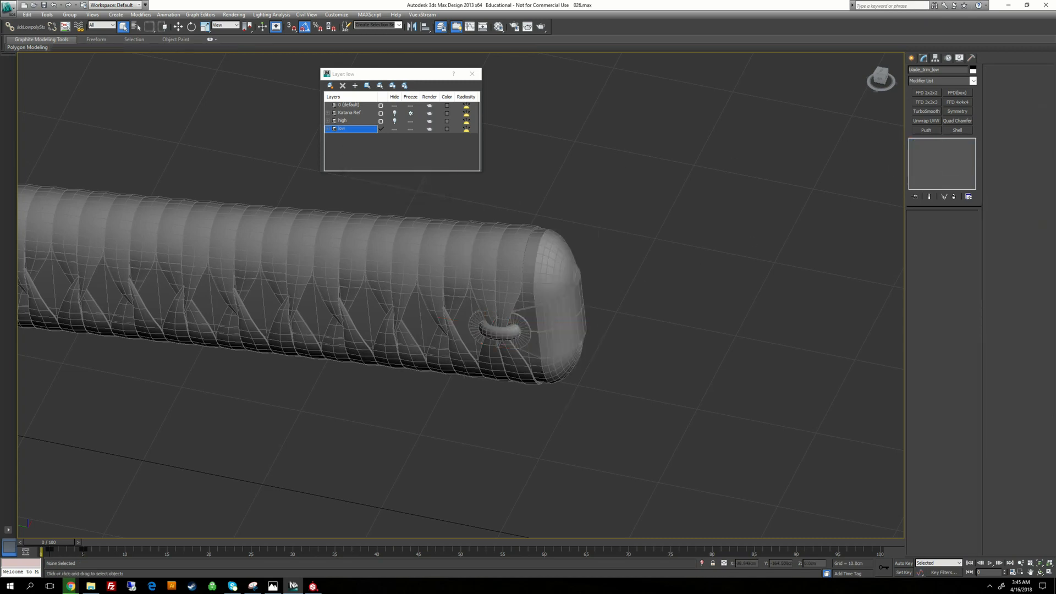
Delete the separate low-poly band around the ring on the opposite side of the handle
click(568, 261)
alt+middle_drag(500, 330, 307, 297)
click(504, 325)
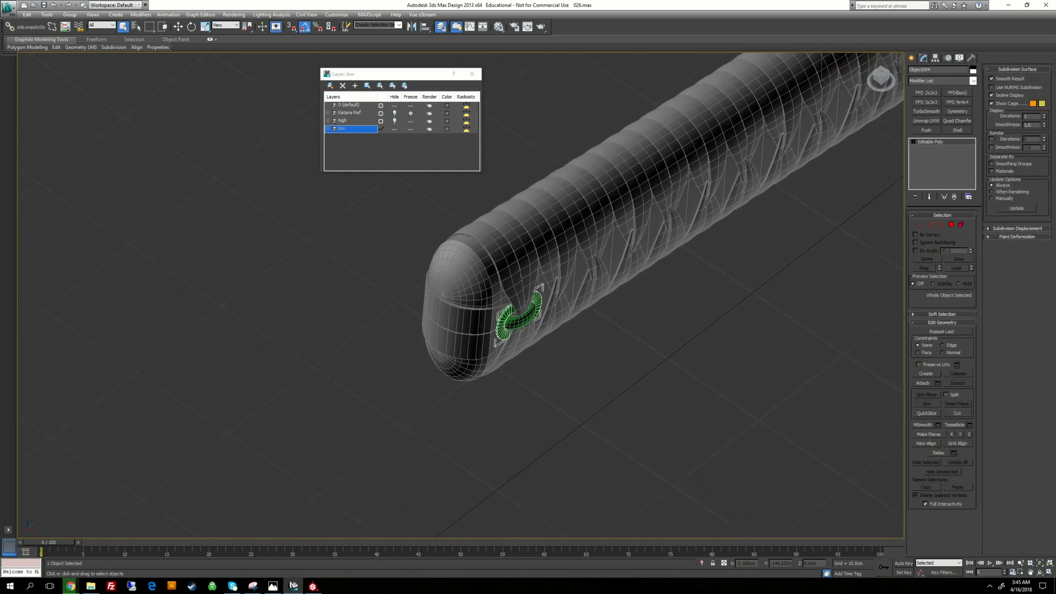
key(Delete)
click(452, 322)
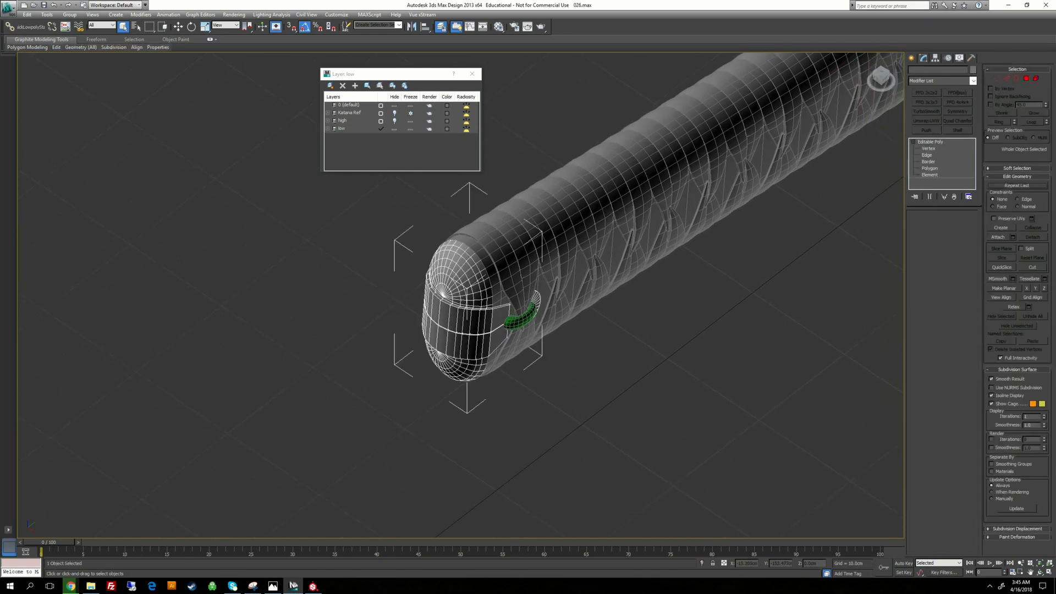
alt+middle_drag(434, 319, 493, 296)
key(Delete)
Center the pivot of bkband_low on the object, then set the pivot's X position to 0 cm
click(433, 314)
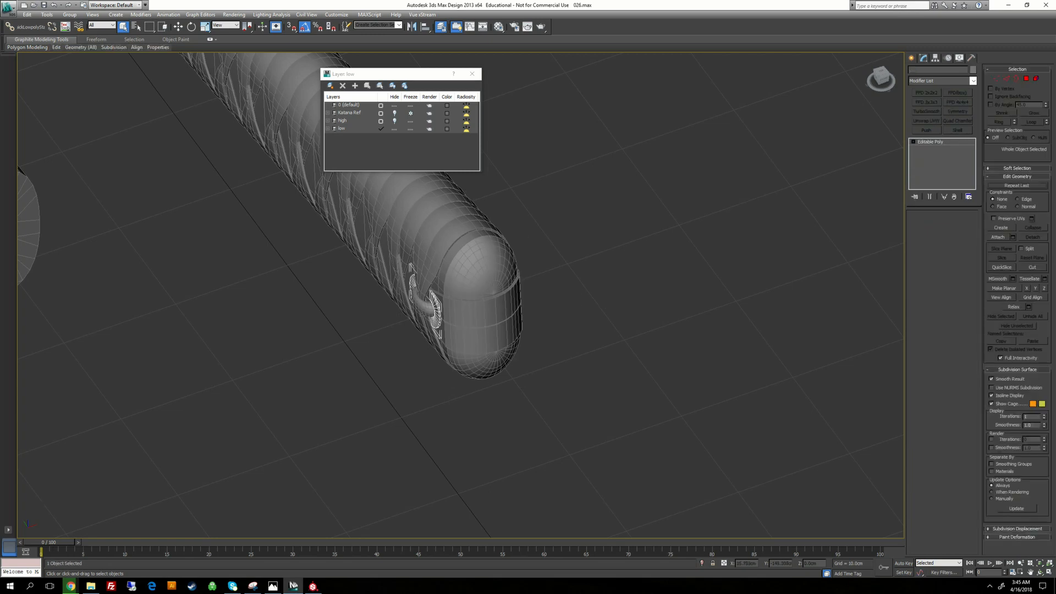
alt+middle_drag(433, 313, 357, 313)
scroll(358, 313, down, 2)
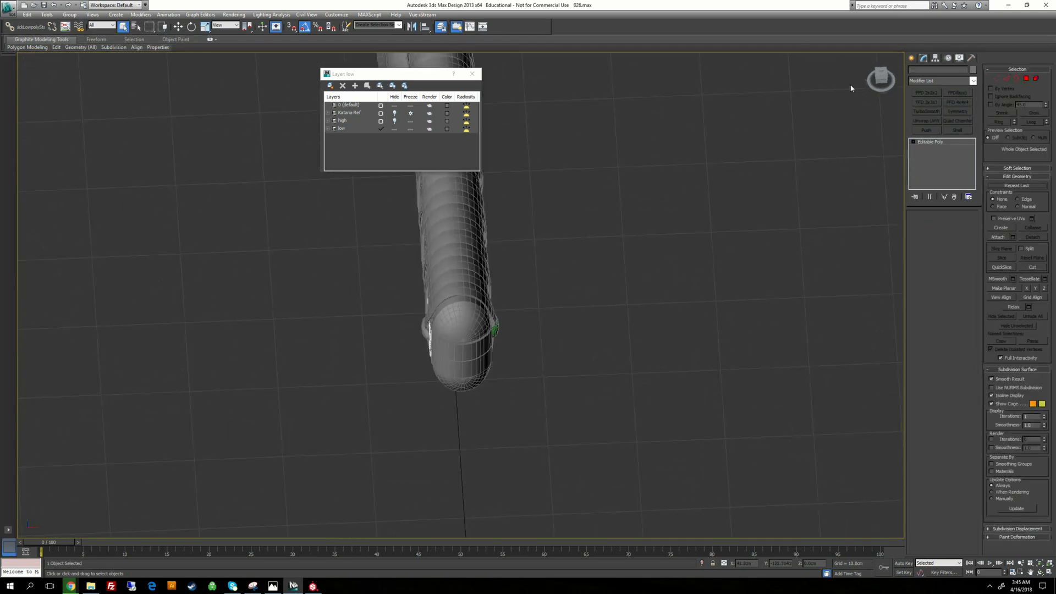
click(936, 60)
click(947, 111)
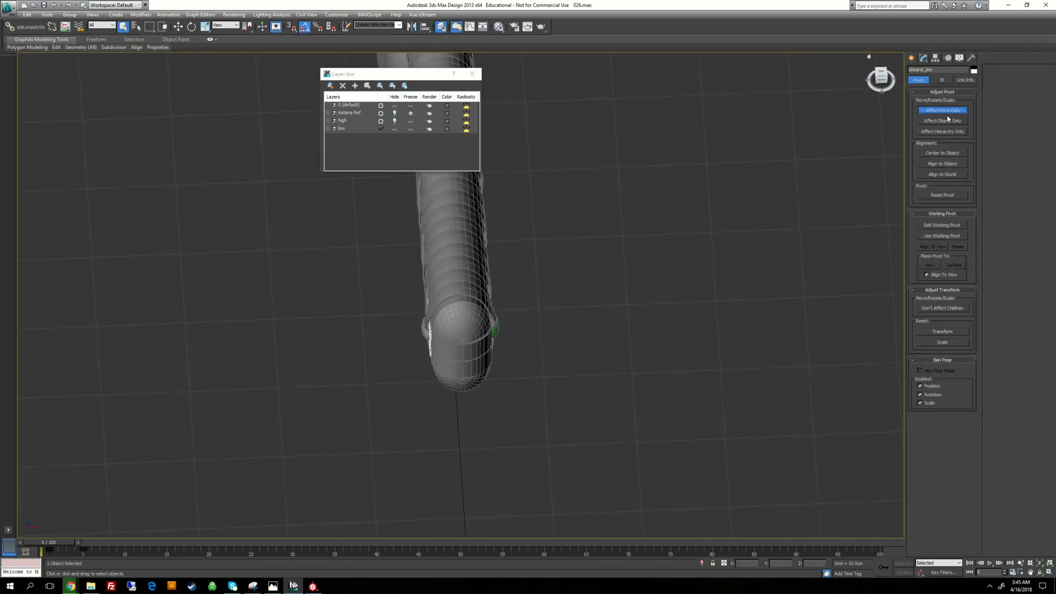
click(936, 153)
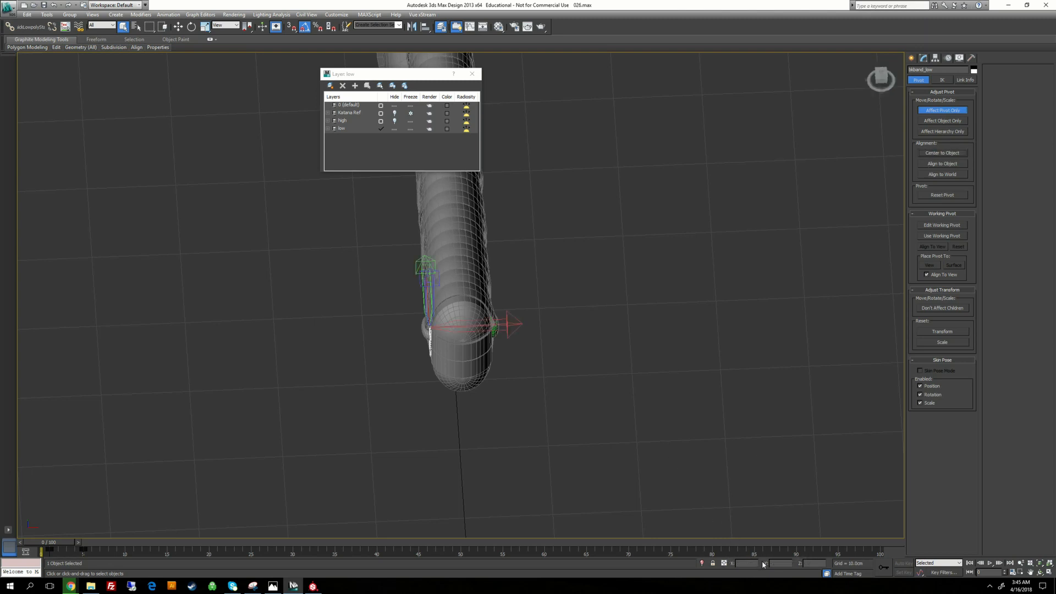
key(w)
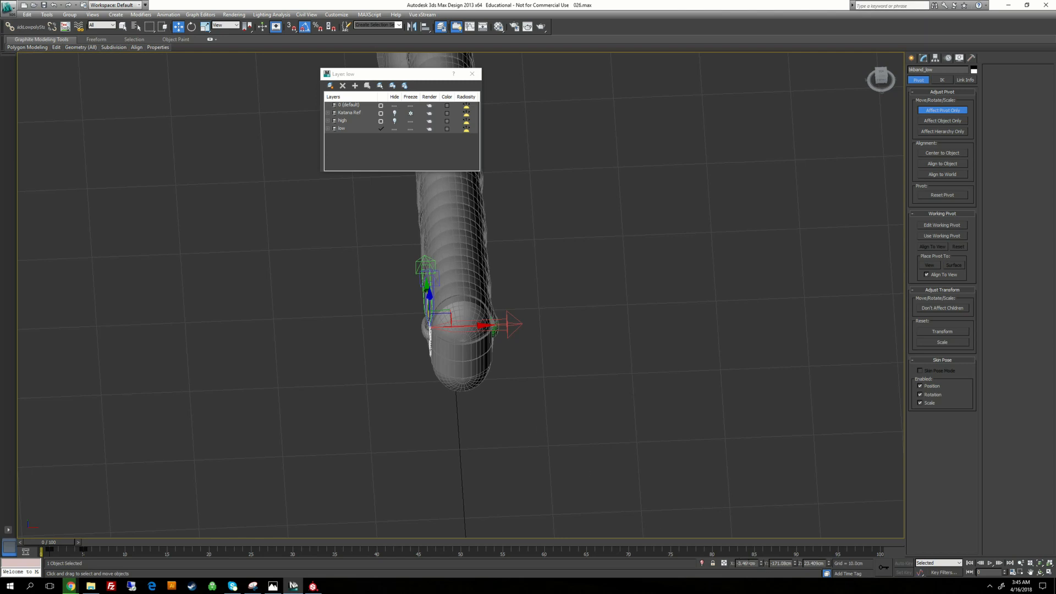
right_click(763, 564)
click(954, 112)
scroll(627, 285, up, 2)
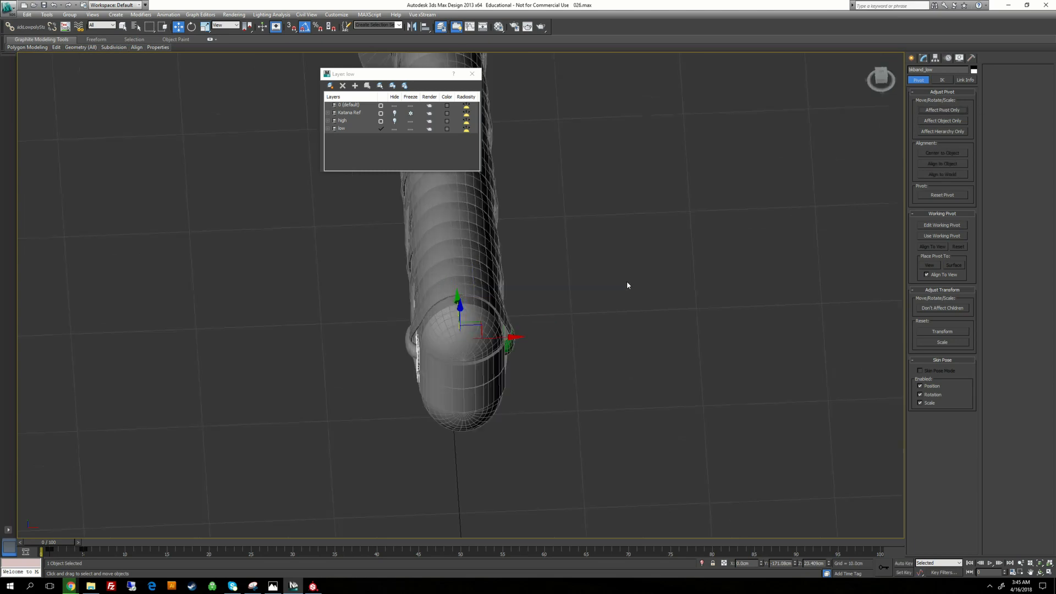
Mirror bkband_low across the X axis as a copy onto the other side of the handle
click(412, 27)
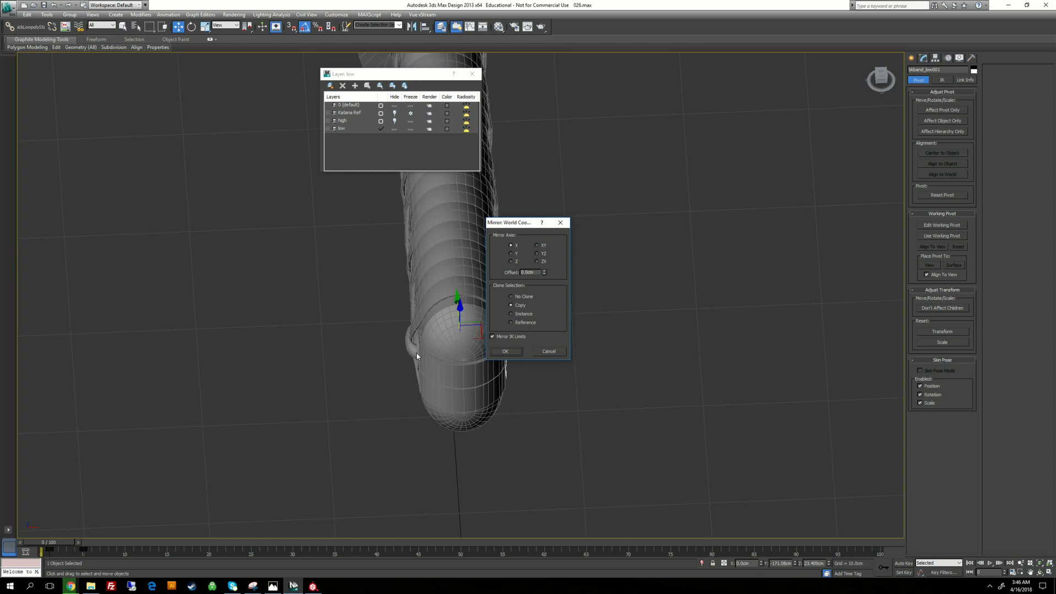
click(515, 352)
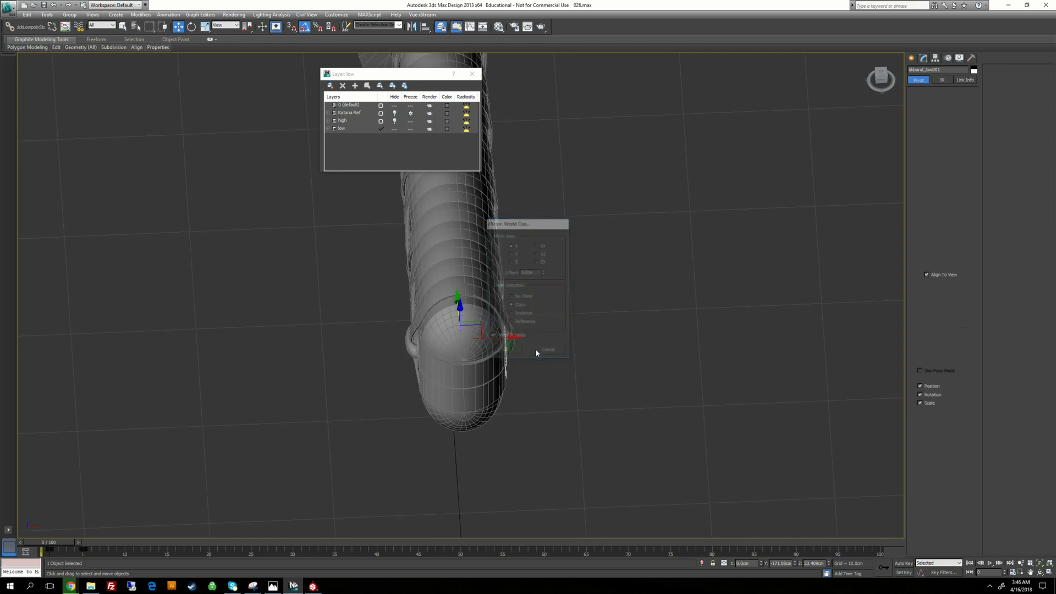
alt+middle_drag(572, 357, 369, 311)
scroll(506, 302, up, 5)
alt+middle_drag(462, 319, 493, 327)
scroll(484, 313, down, 3)
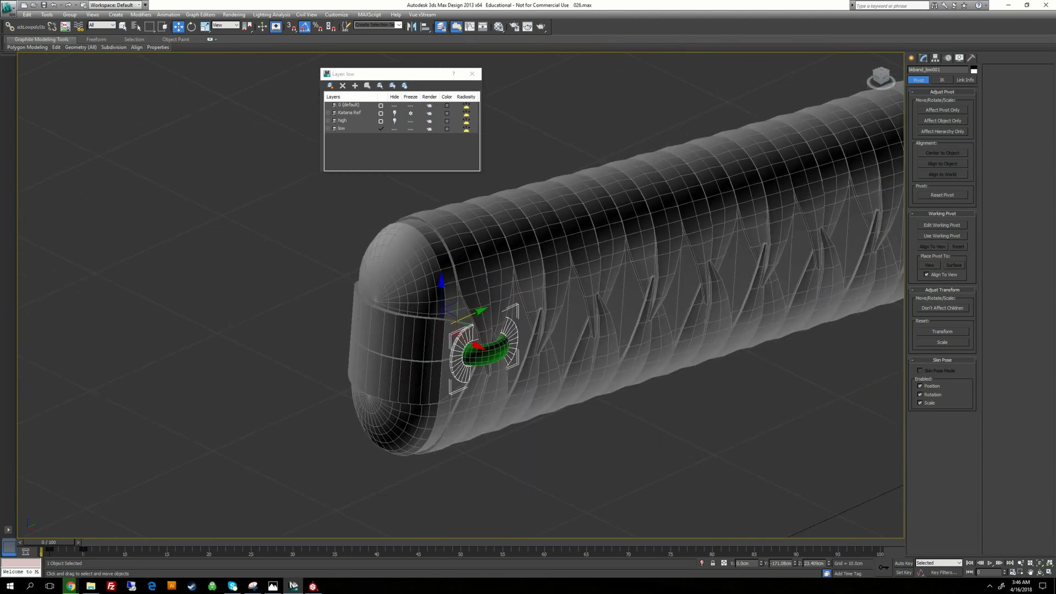
Reset the mirrored band's transform with Reset XForm and convert it to Editable Poly
click(971, 57)
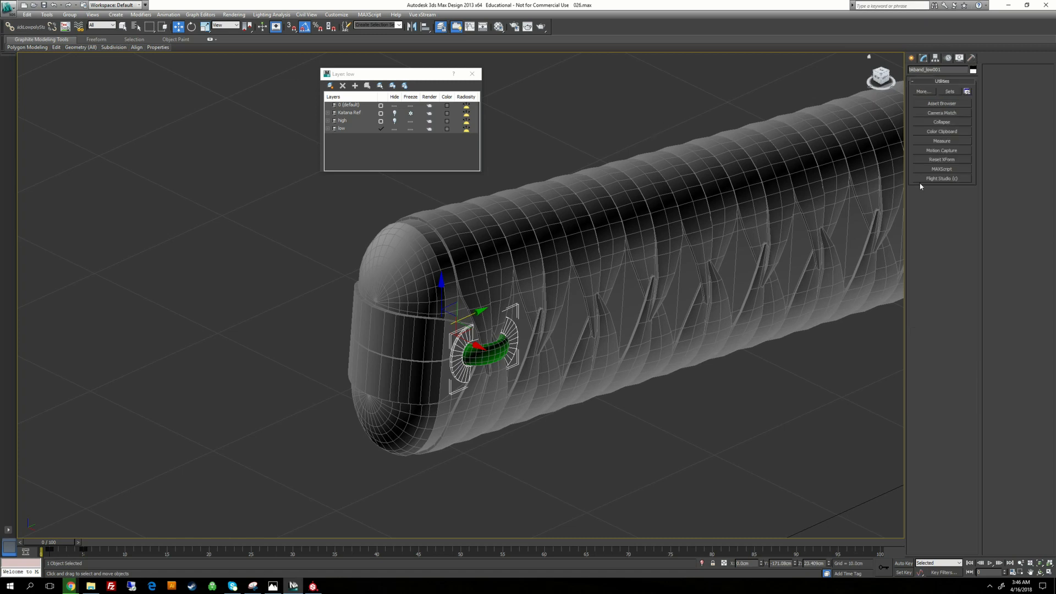
click(941, 159)
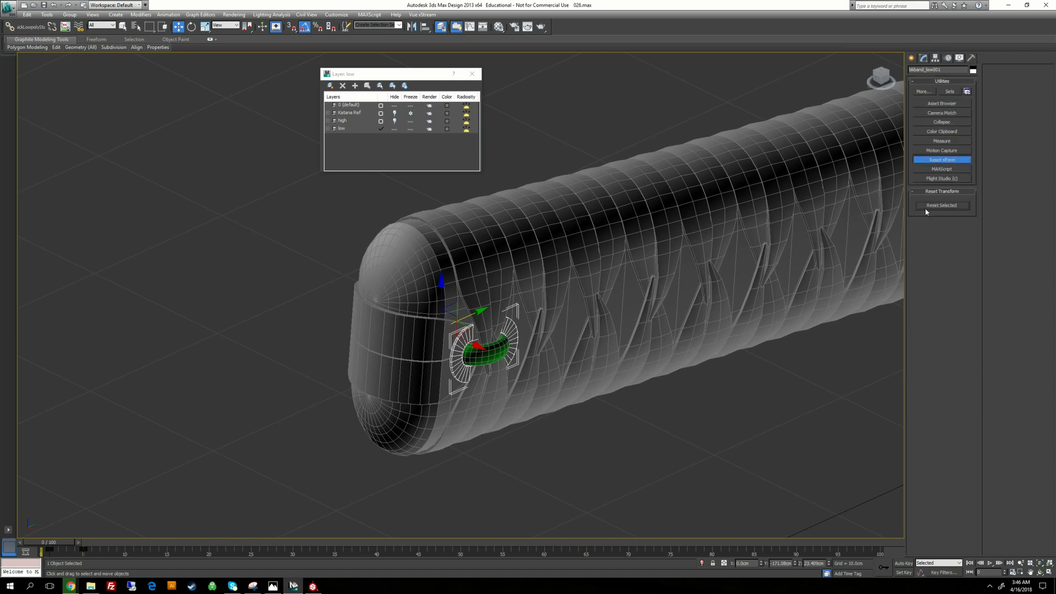
right_click(779, 380)
click(880, 463)
Set the mirrored band's display properties to By Object and enable Backface Cull
right_click(567, 421)
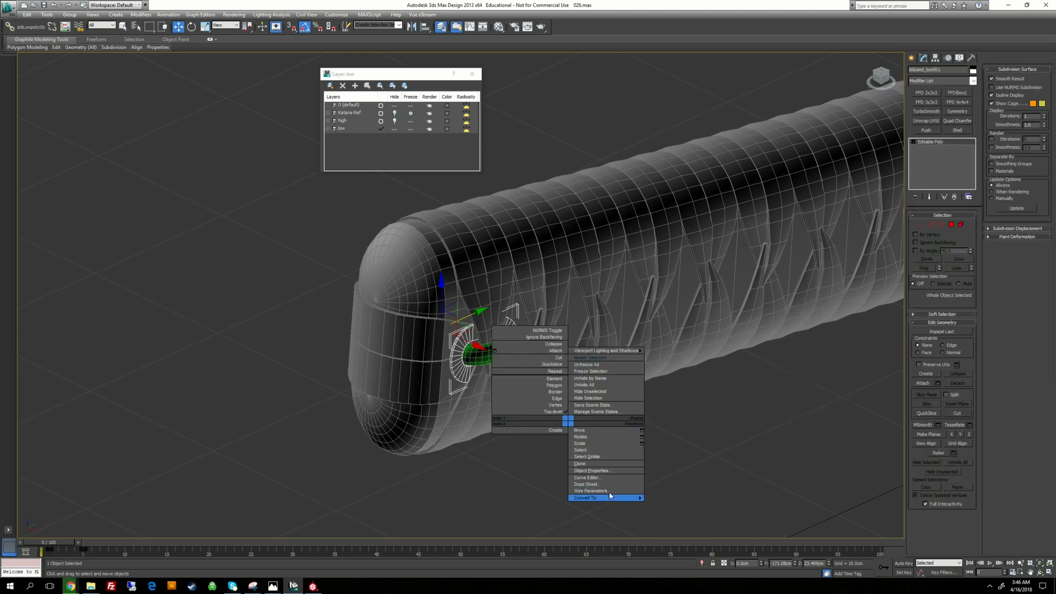
click(593, 470)
click(516, 302)
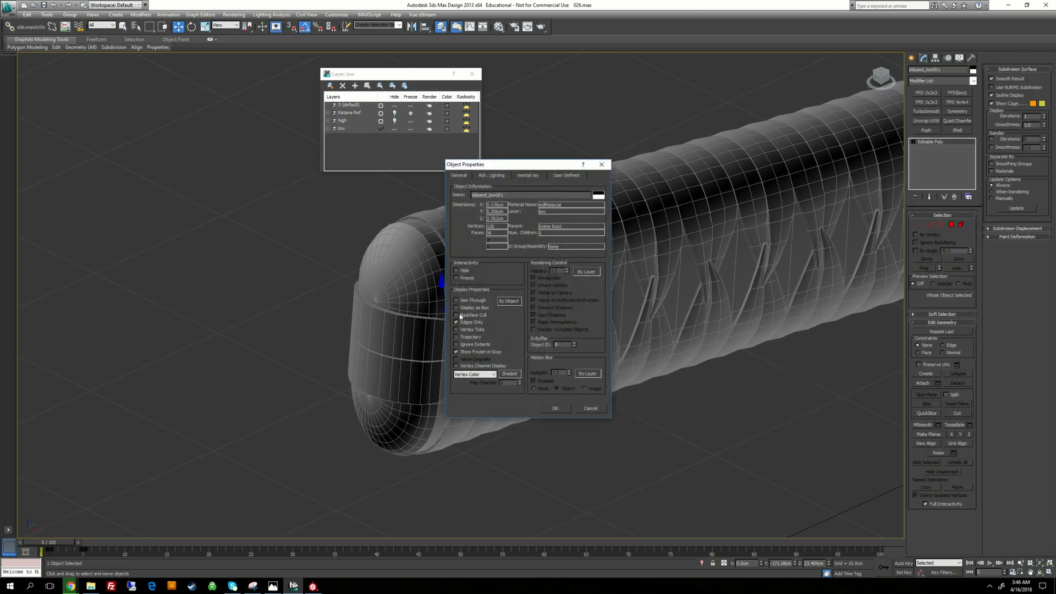
click(456, 315)
click(554, 408)
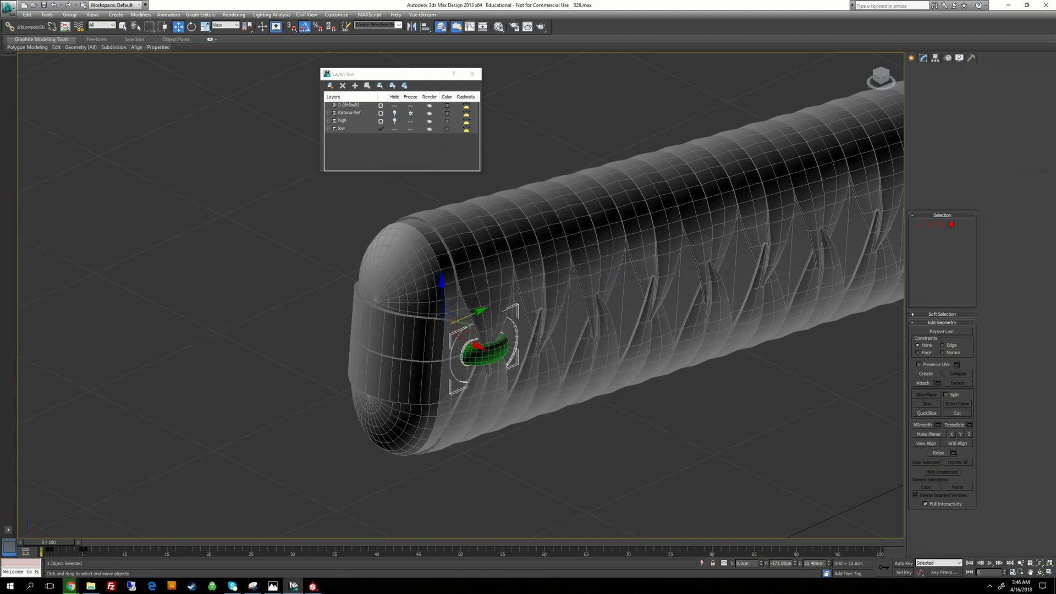
scroll(461, 296, up, 3)
mouse_move(528, 330)
alt+middle_down()
mouse_move(451, 339)
mouse_move(555, 324)
mouse_move(542, 321)
alt+middle_up()
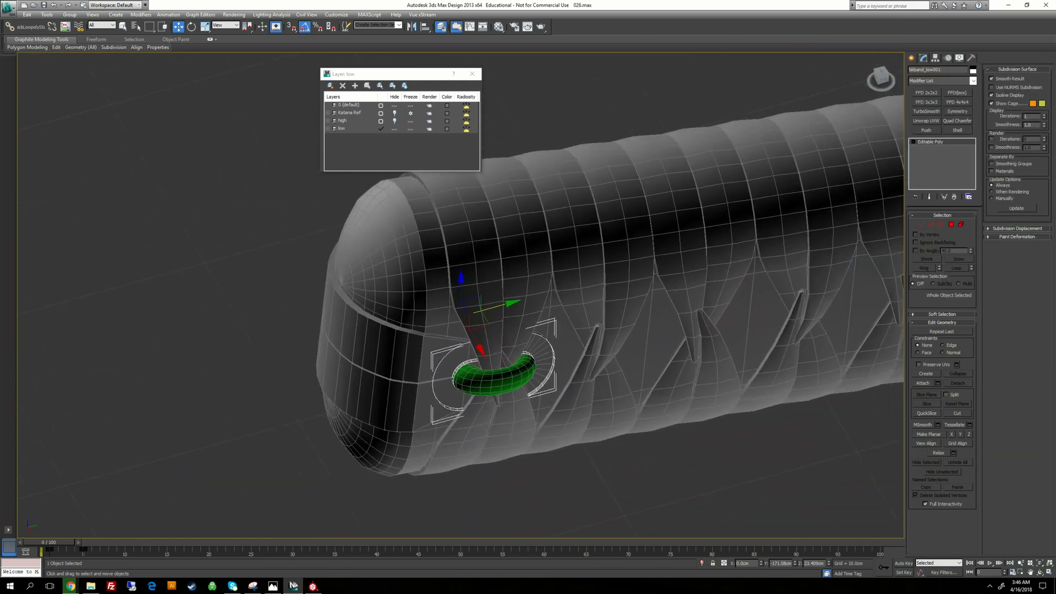
Select the mirrored band's elements and flip their normals so the faces point outward
click(913, 142)
click(929, 174)
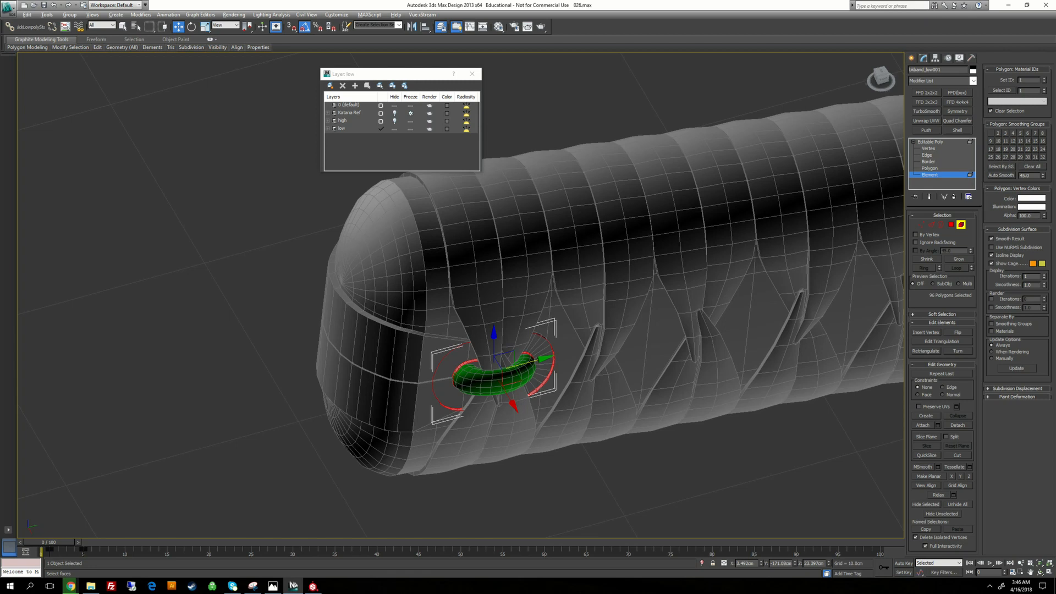
alt+middle_drag(506, 385, 599, 353)
click(716, 468)
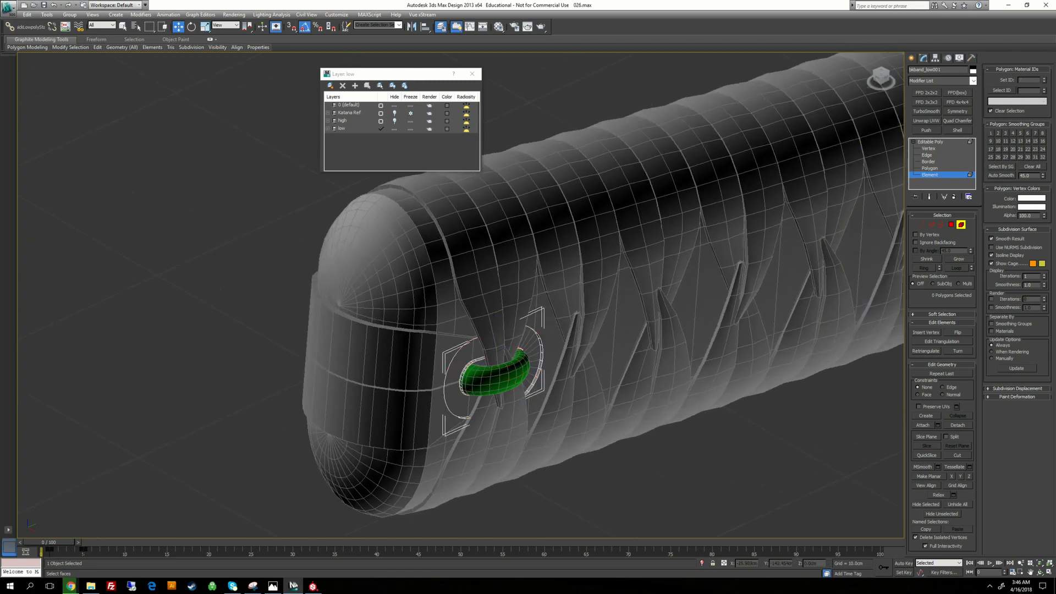
click(539, 374)
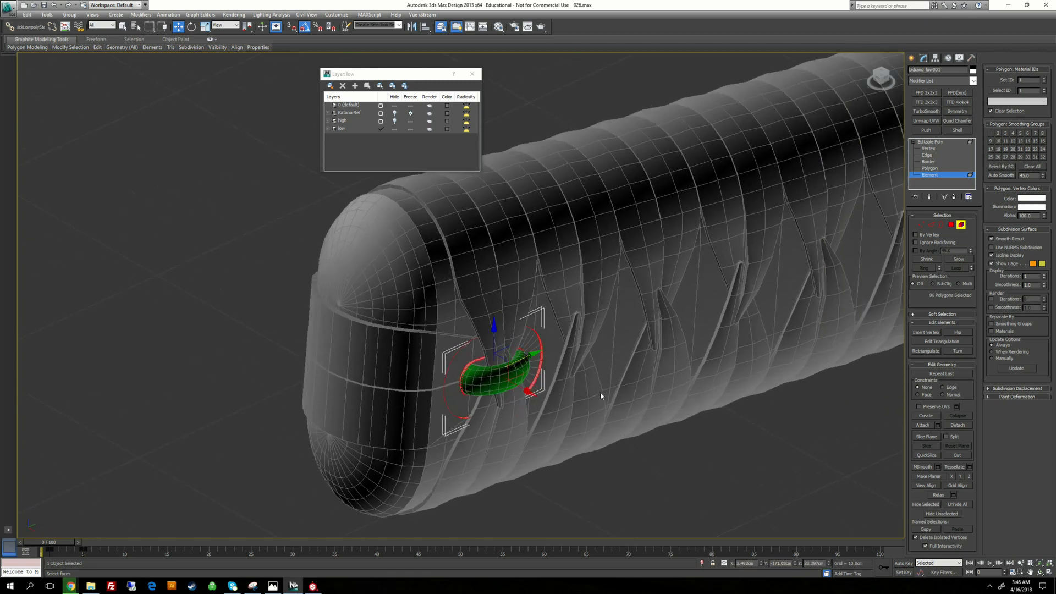
click(958, 331)
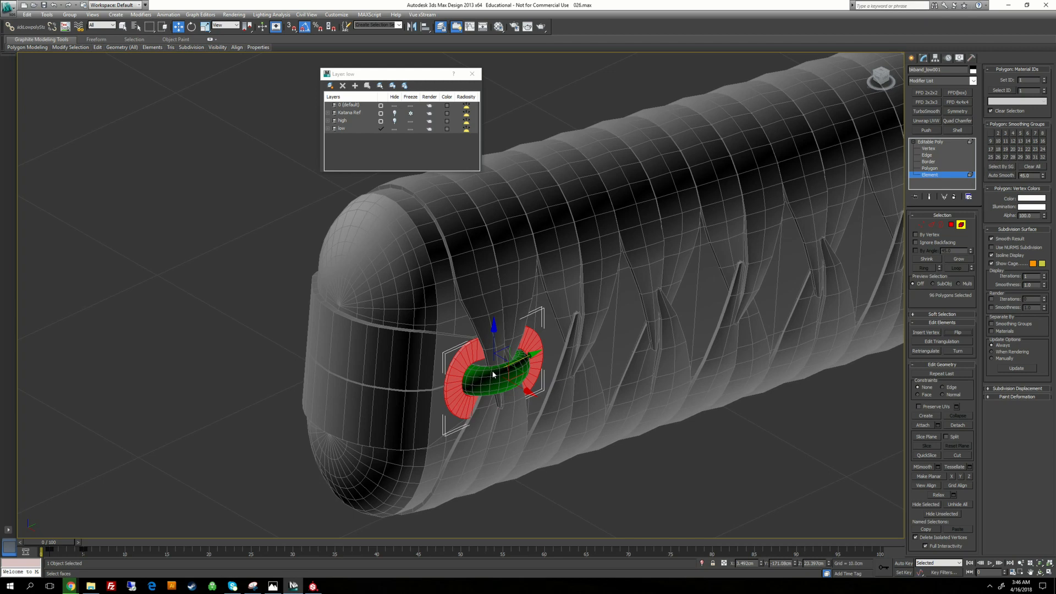
Apply Unwrap UVW to the mirrored band, offset all its UVs one full tile upward, and convert it to Editable Poly
click(929, 143)
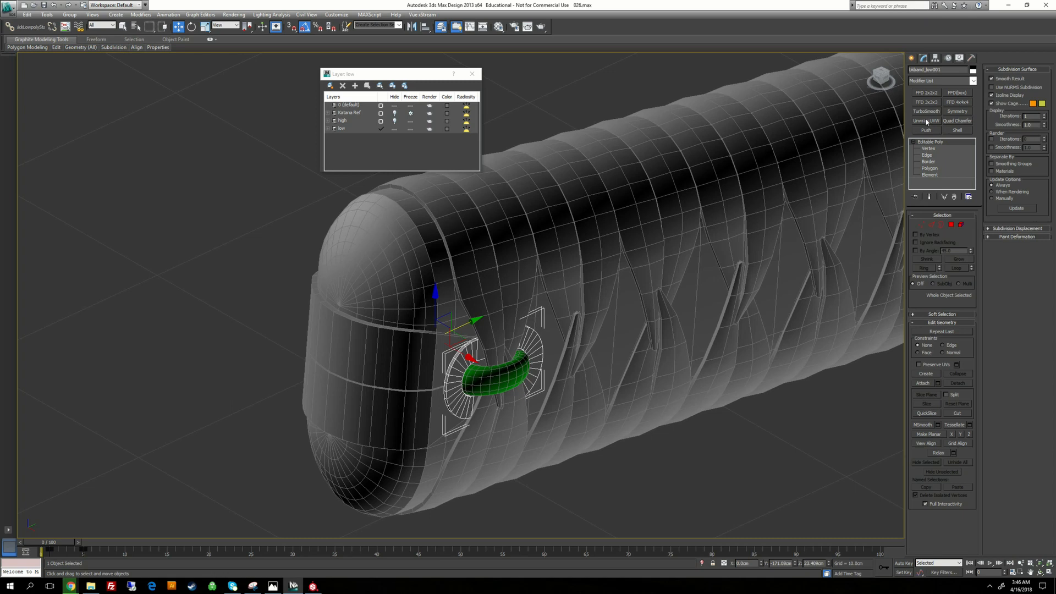
click(928, 121)
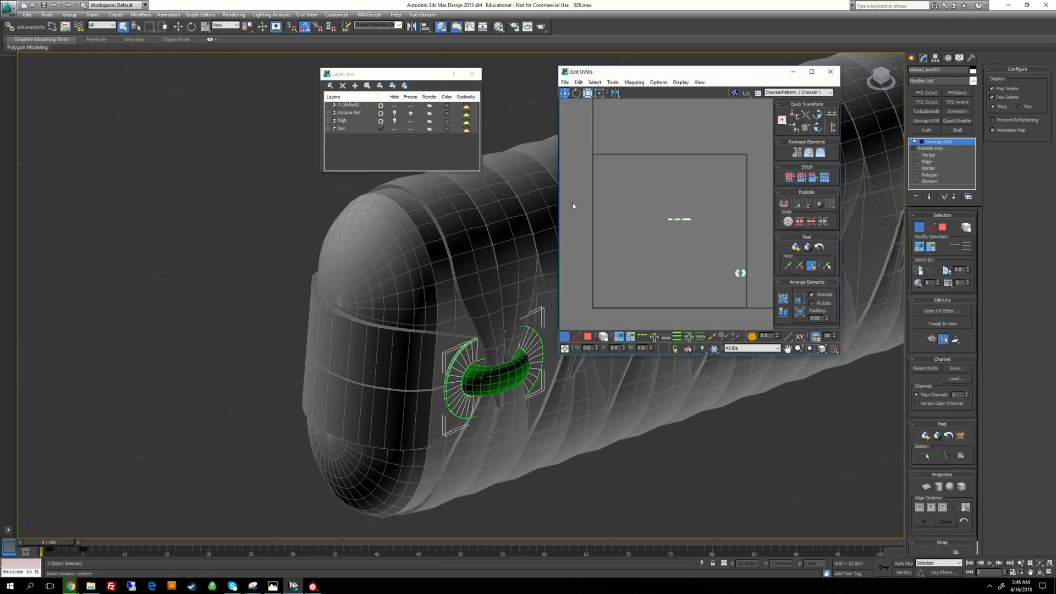
drag(770, 330, 770, 330)
click(565, 349)
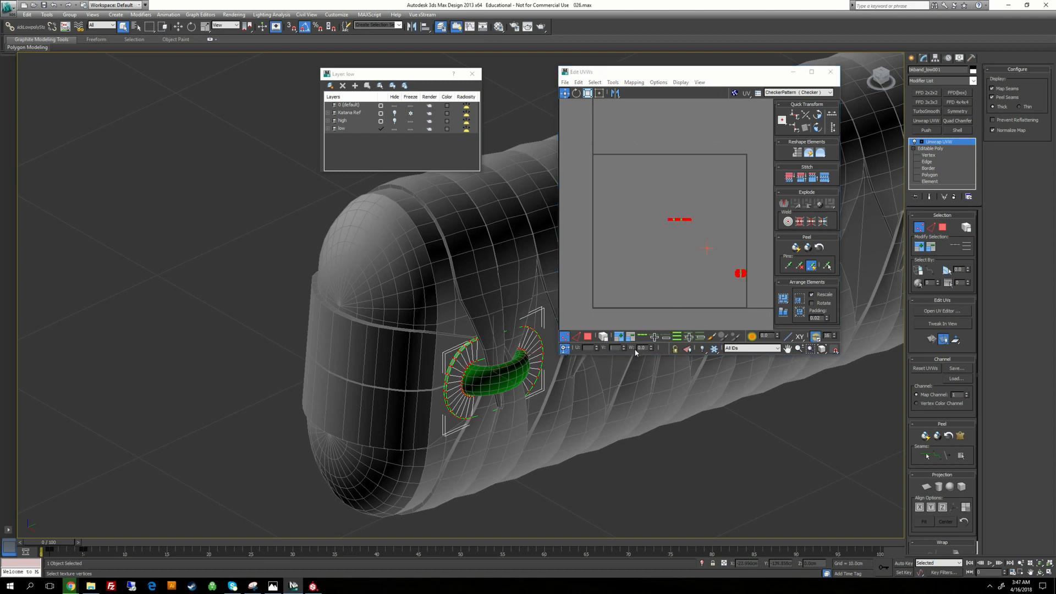
key(Return)
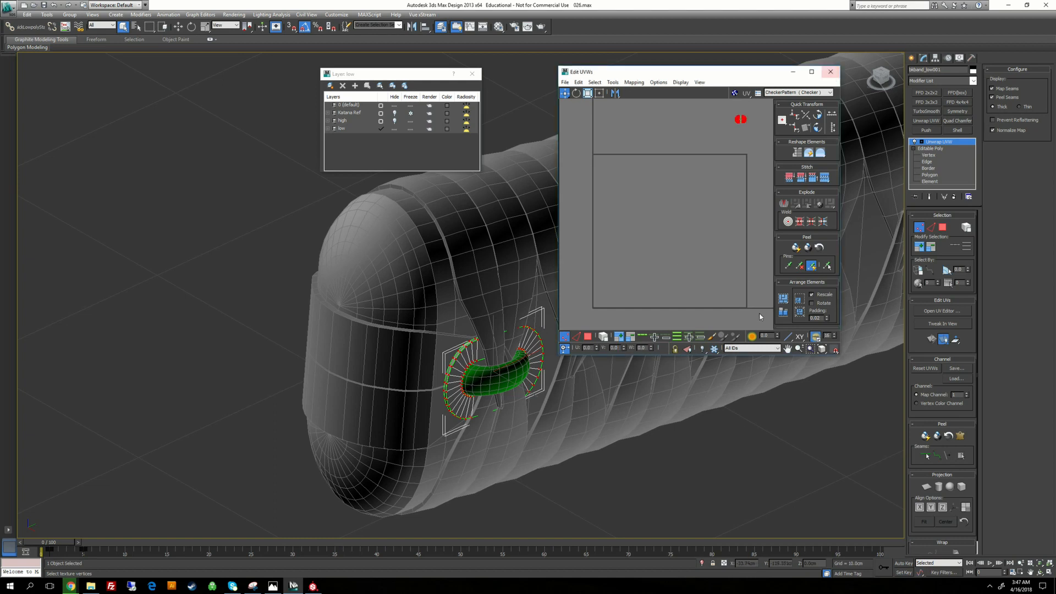
right_click(766, 416)
mouse_move(804, 495)
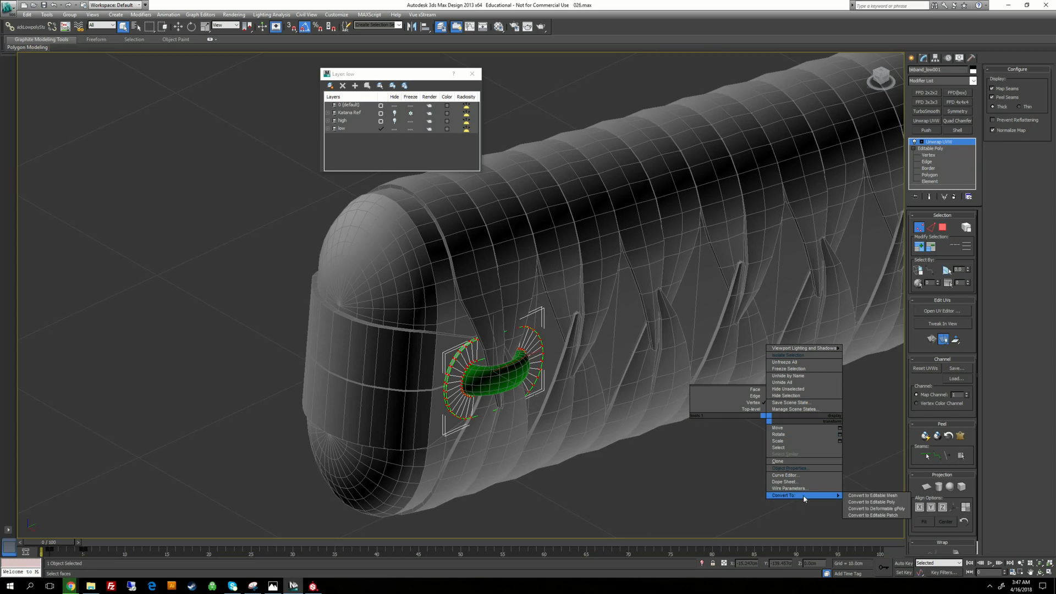
click(872, 502)
click(766, 448)
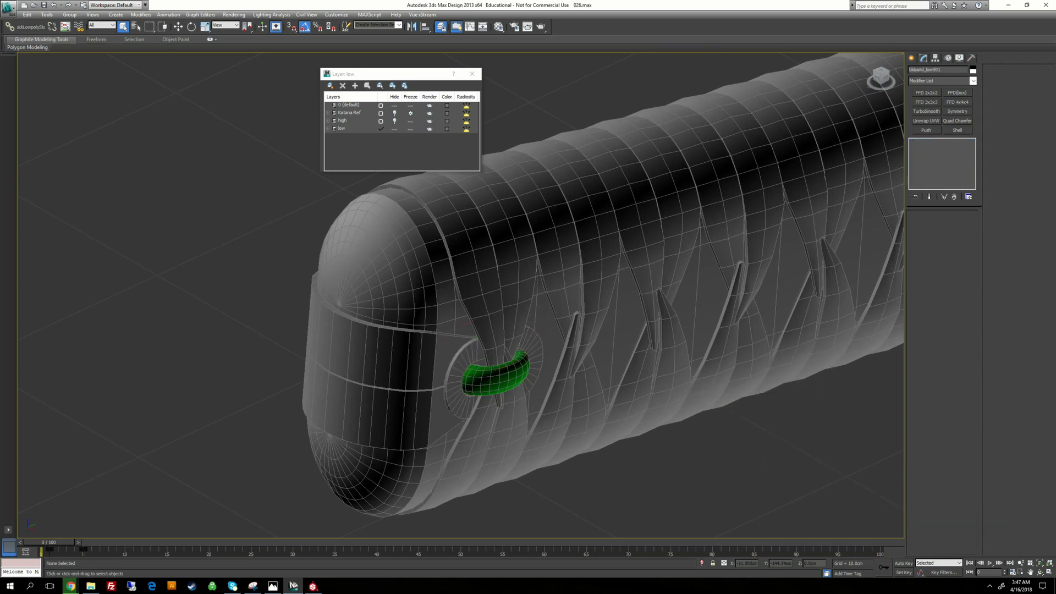
Select the bands on both sides of the handle and isolate them
click(496, 381)
alt+middle_drag(496, 381, 671, 383)
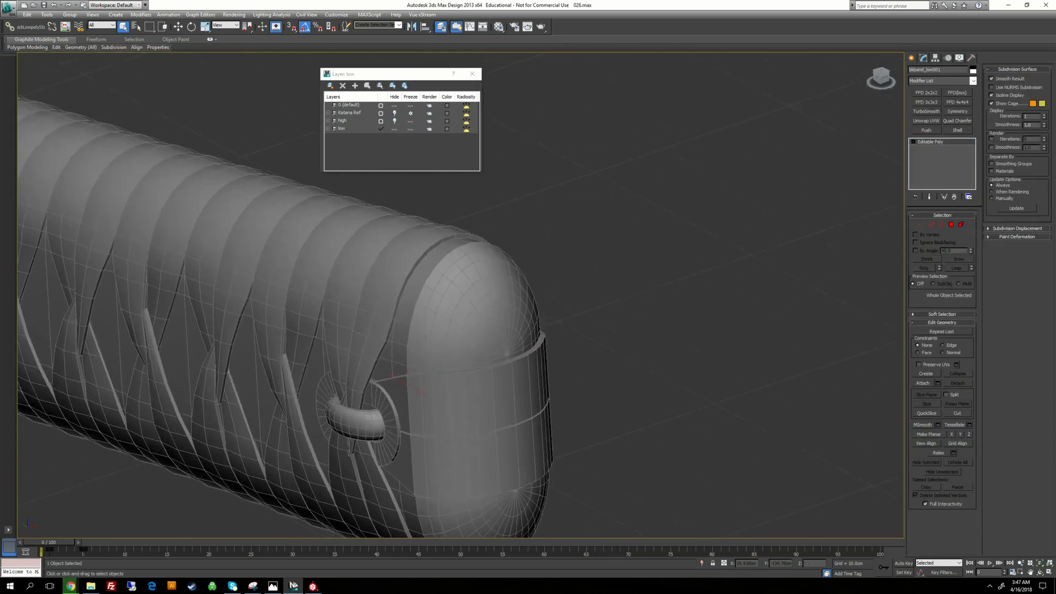
ctrl+click(392, 423)
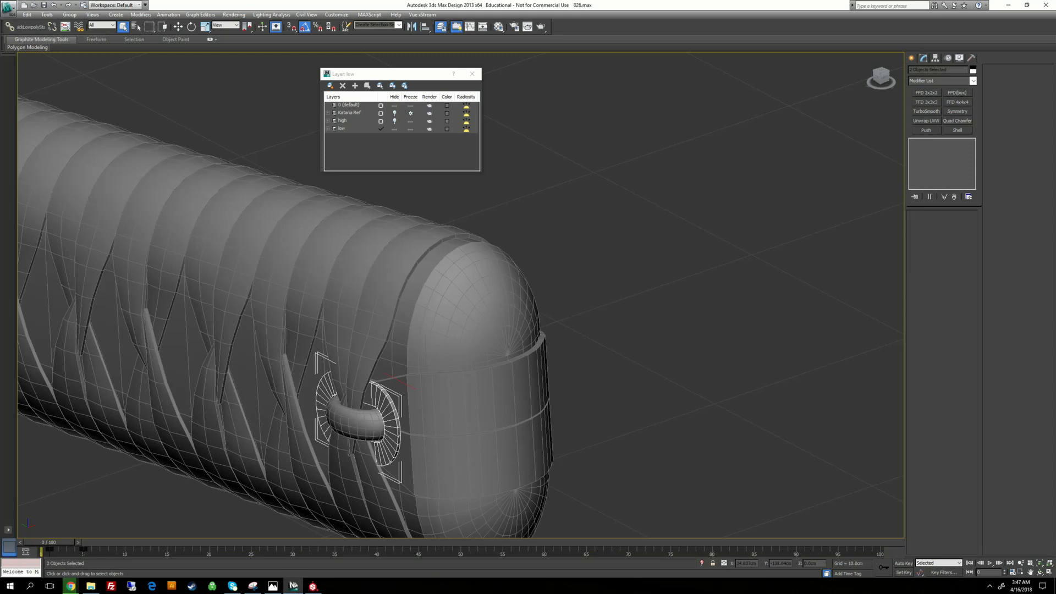
click(701, 564)
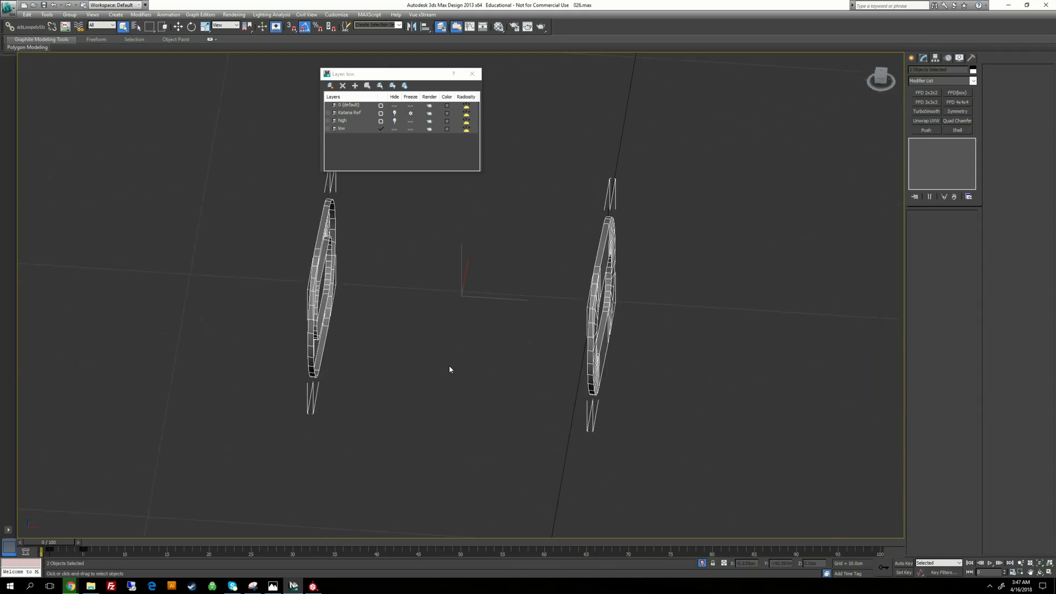
Attach the mirrored band to bkband_low and exit isolation to bring back the rest of the handle
click(450, 369)
click(330, 278)
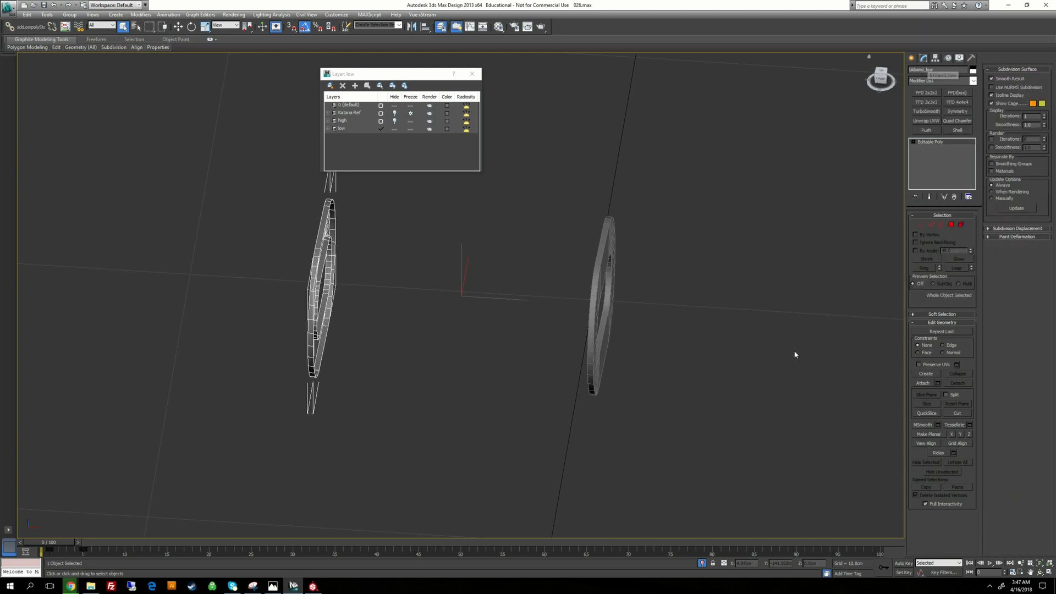
click(923, 382)
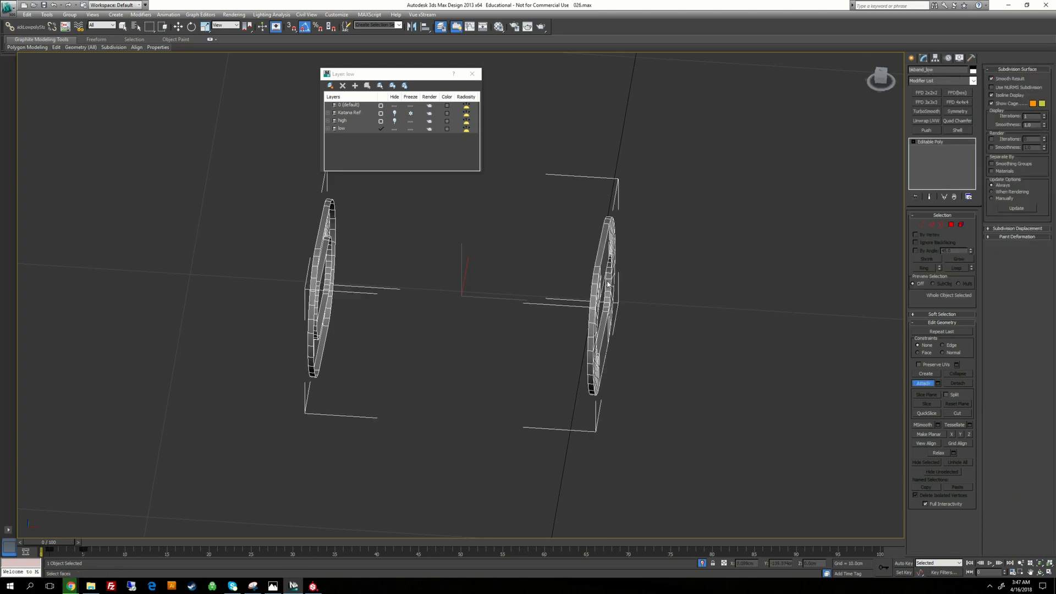
alt+middle_drag(608, 283, 627, 339)
key(w)
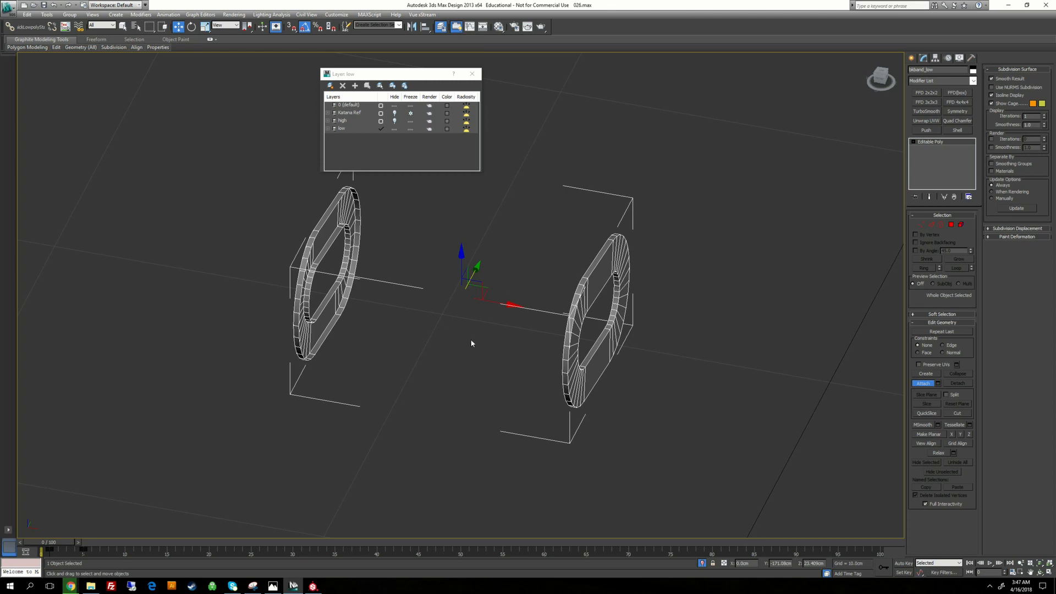
alt+middle_drag(471, 343, 578, 275)
right_click(702, 192)
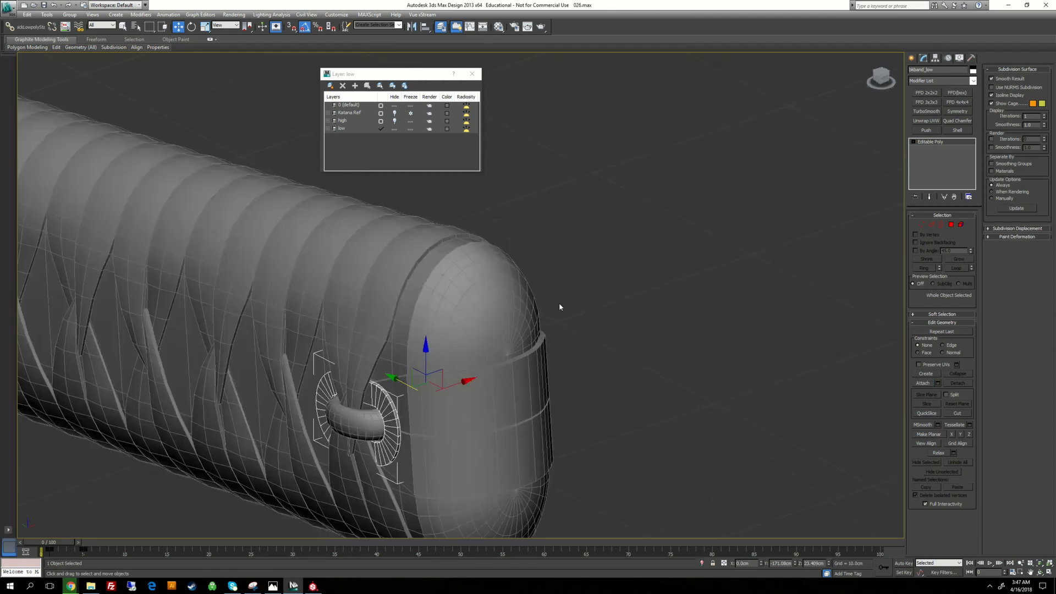
Hide the low layer, show the high layer, and copy the name of the high-poly loop beside the handle's end
middle_drag(560, 305, 606, 229)
key(4)
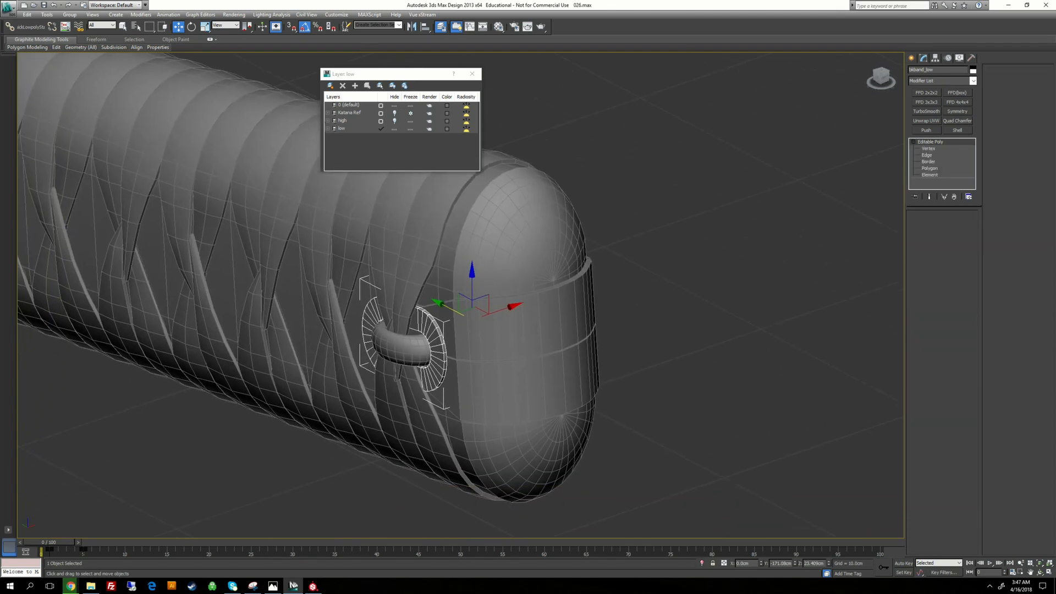
click(512, 341)
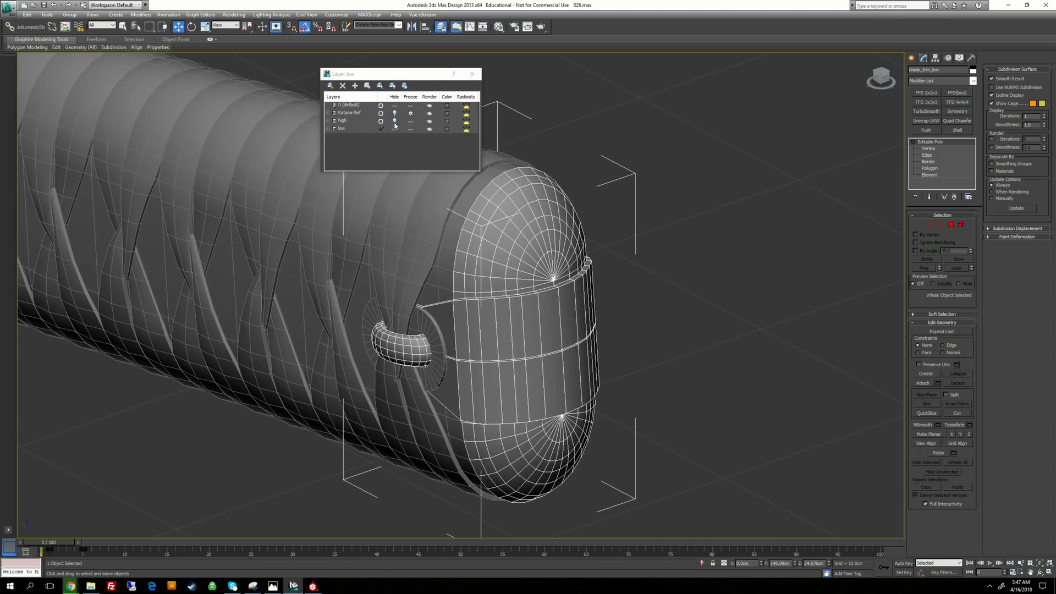
click(394, 128)
click(394, 121)
click(405, 351)
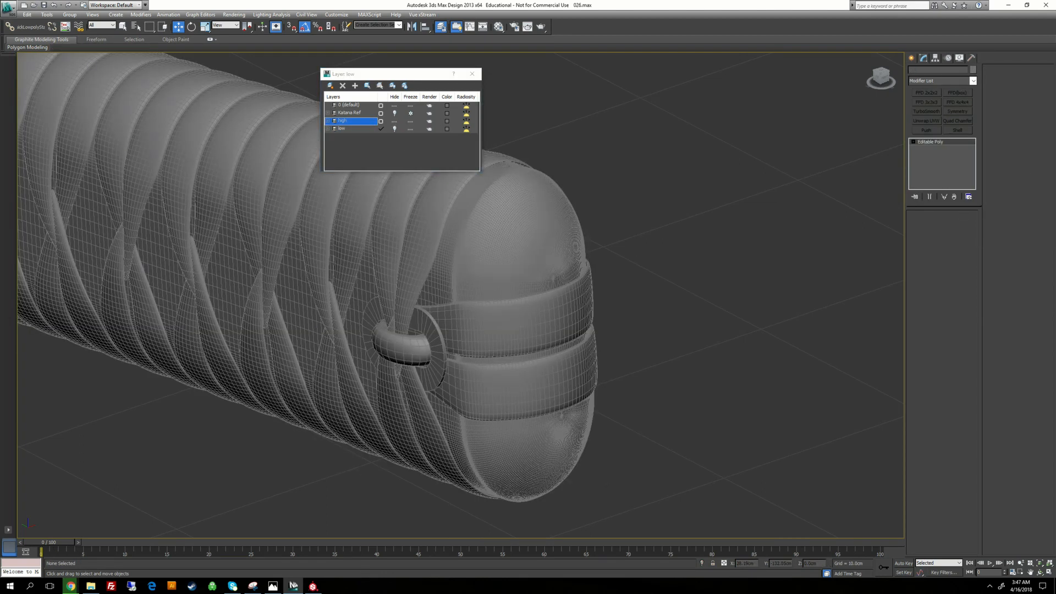
drag(942, 69, 887, 72)
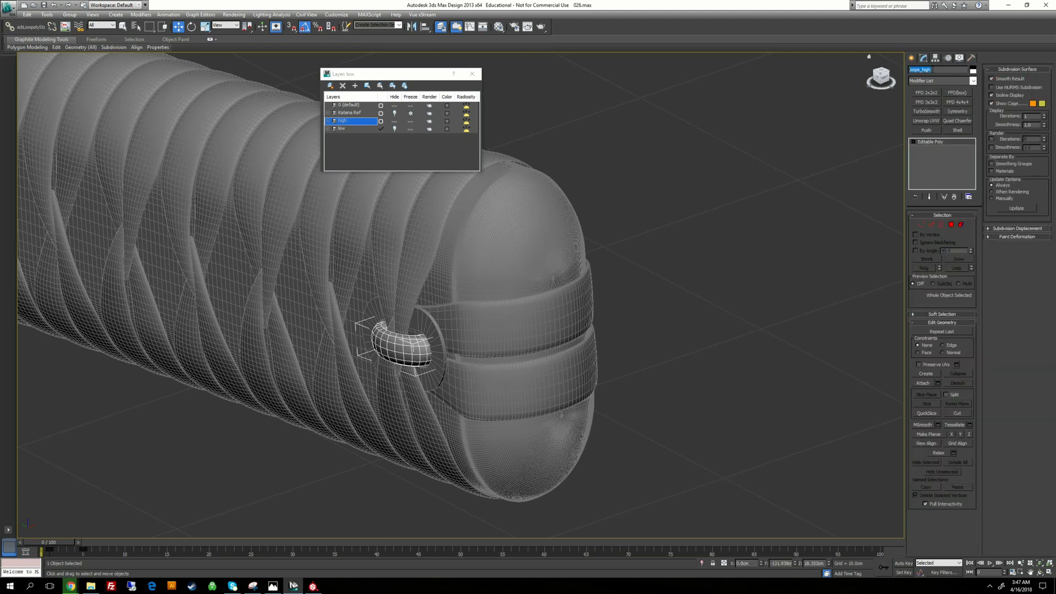
right_click(921, 68)
click(944, 94)
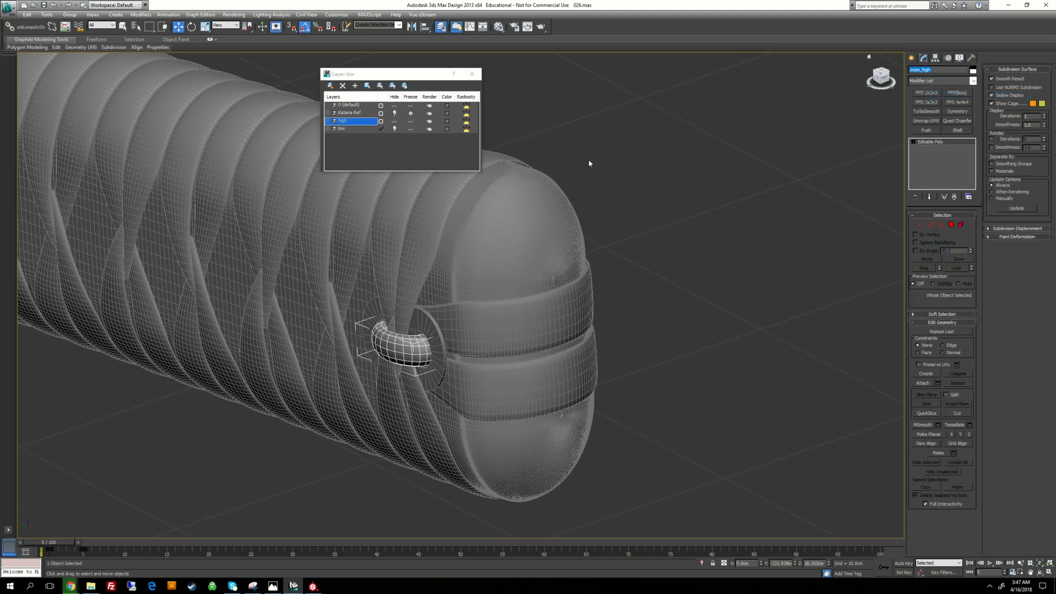
Switch visibility back to the low layer and detach the loop element from the blade trim object as loops_low
click(394, 121)
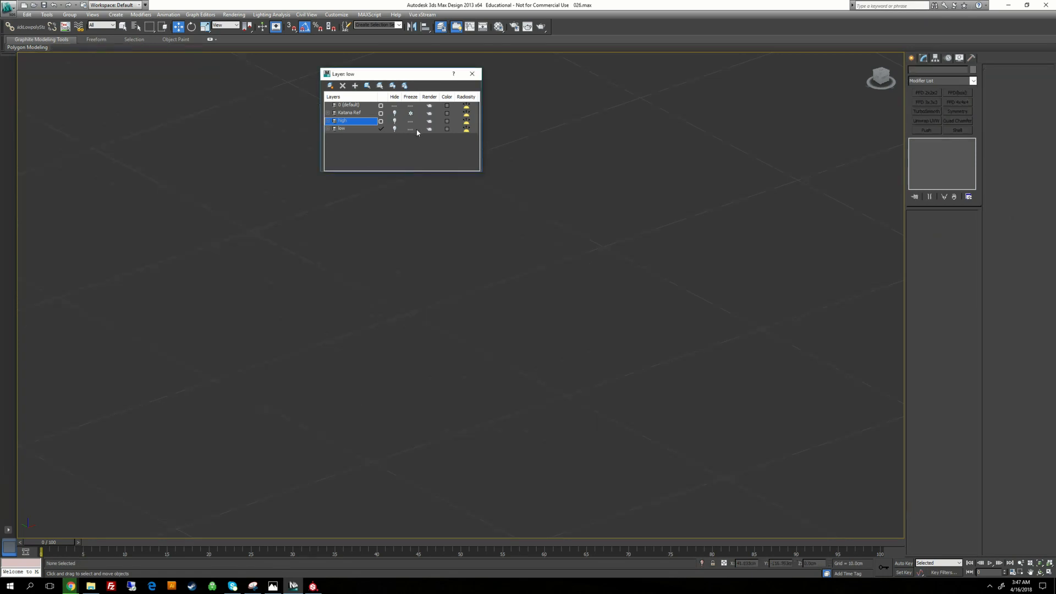
click(425, 316)
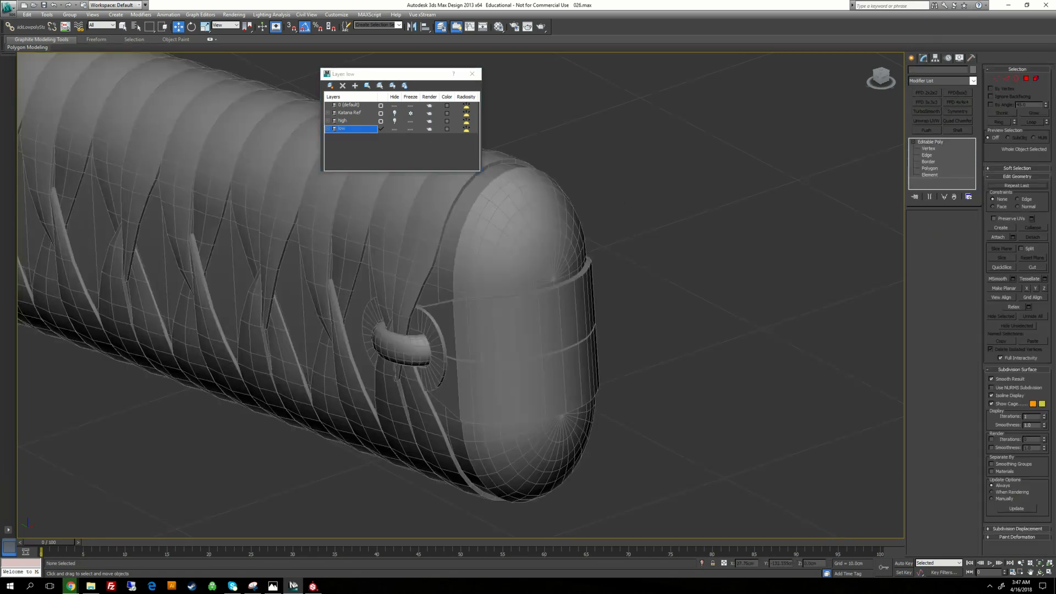
key(5)
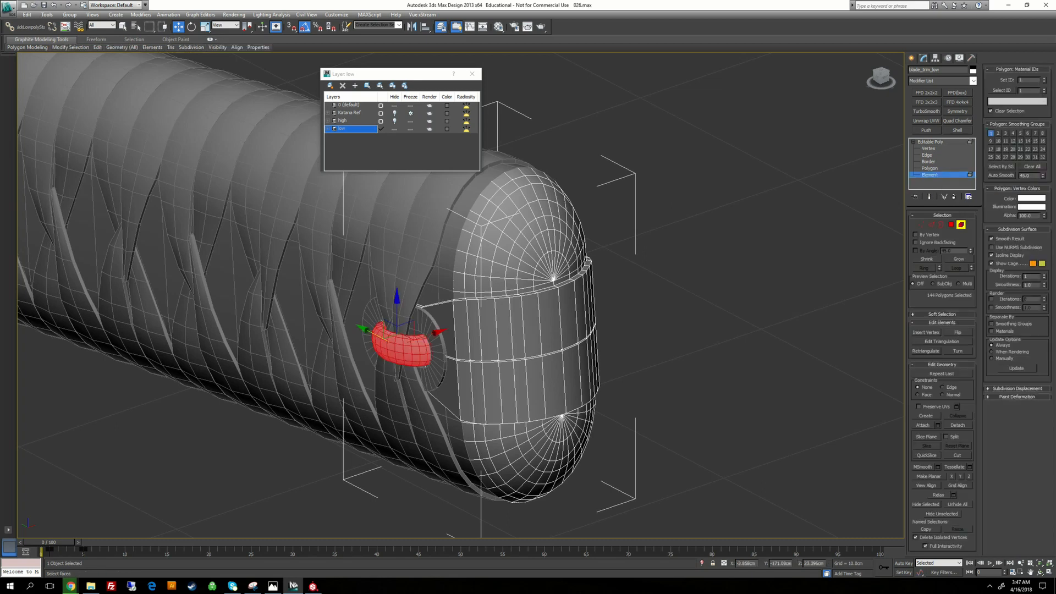
click(957, 425)
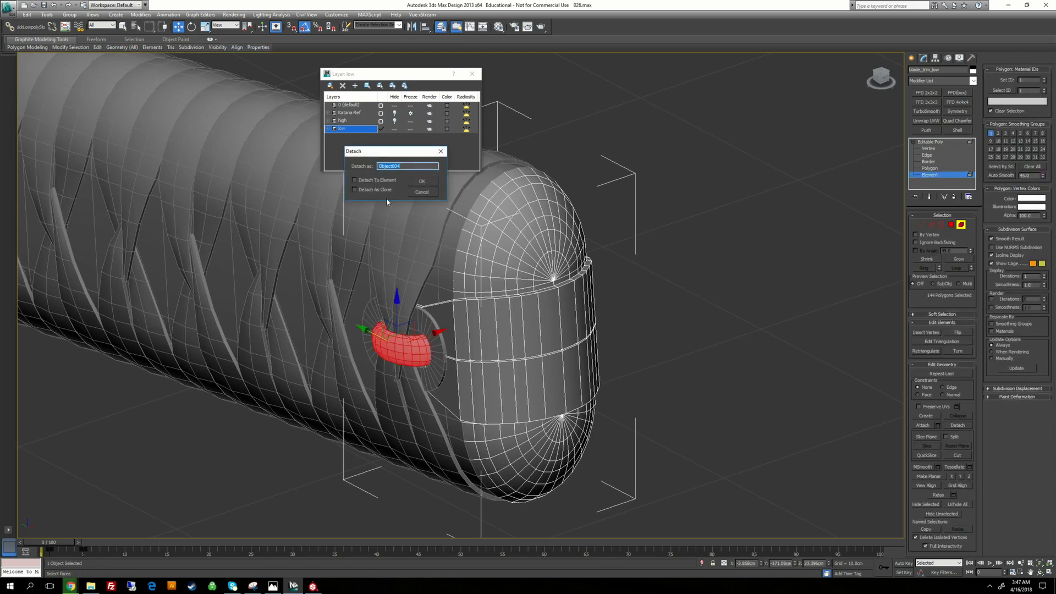
drag(385, 150, 488, 244)
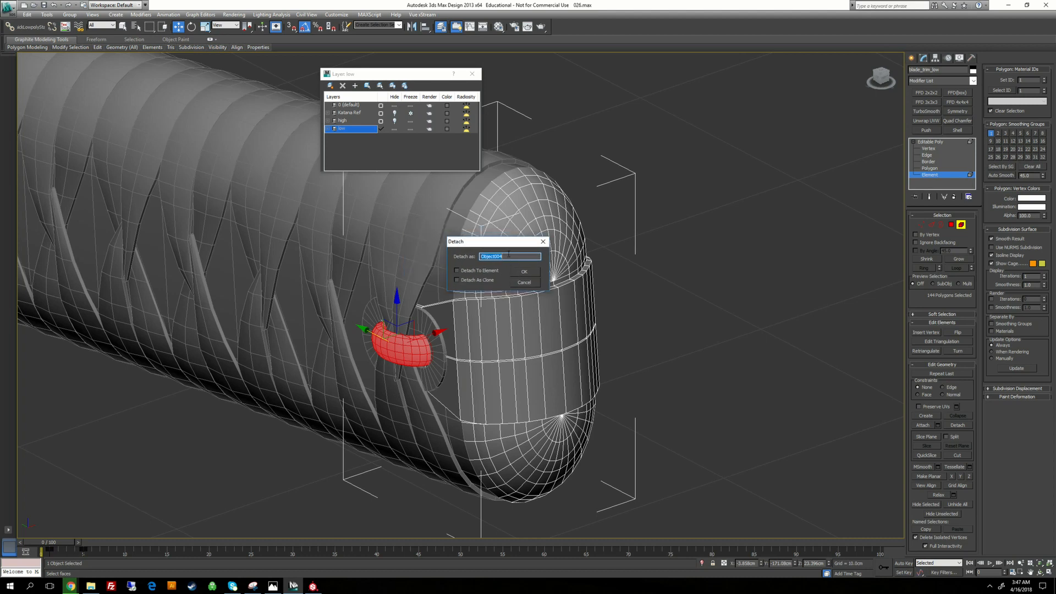
text(loops_high)
click(524, 274)
click(929, 142)
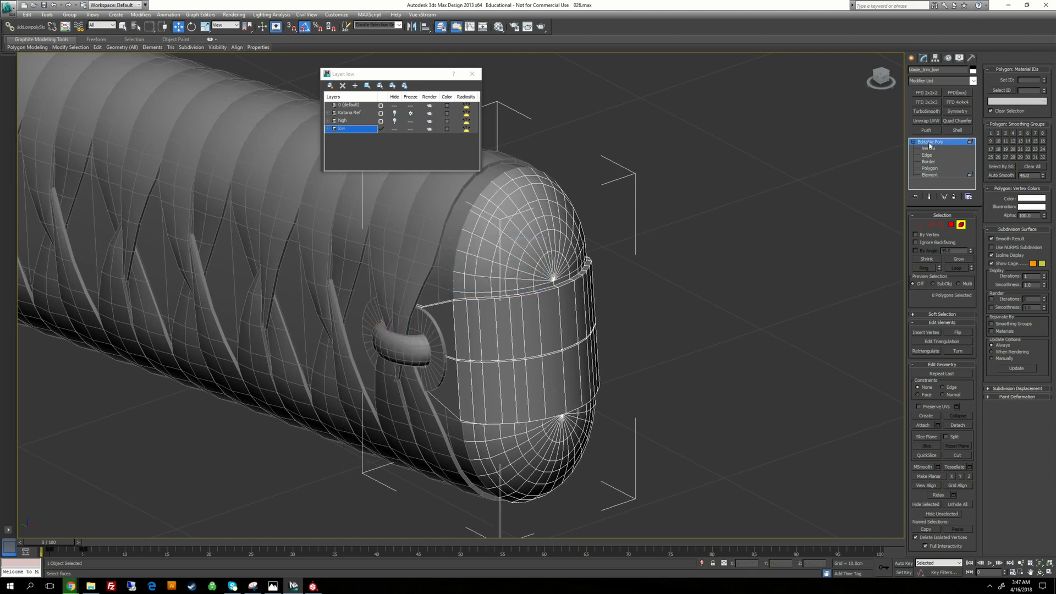
click(723, 290)
Center the pivot of loops_low on the object and set the pivot's X position to 0
click(402, 342)
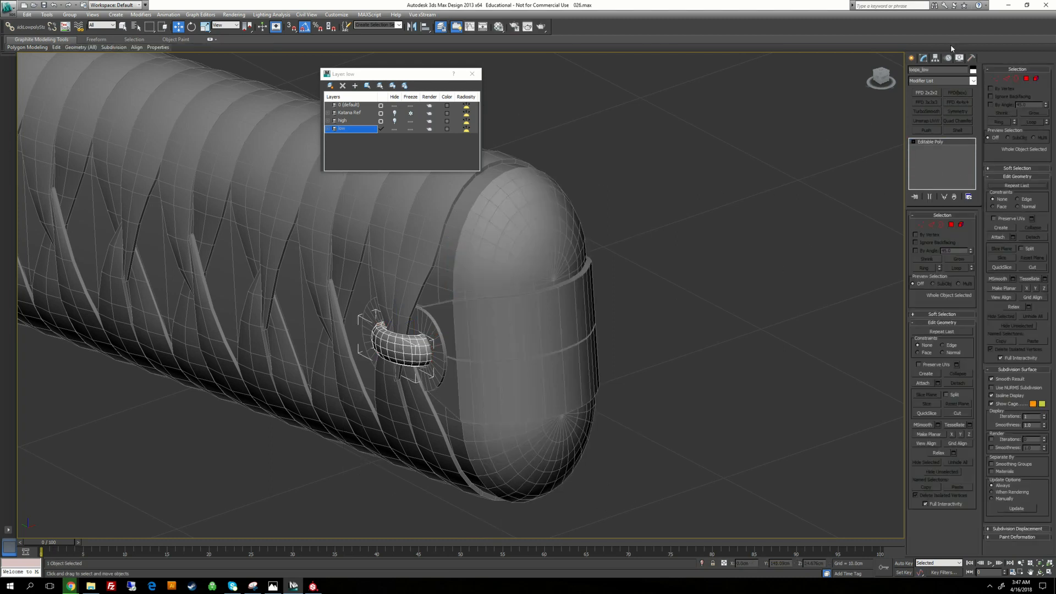
click(935, 58)
click(939, 111)
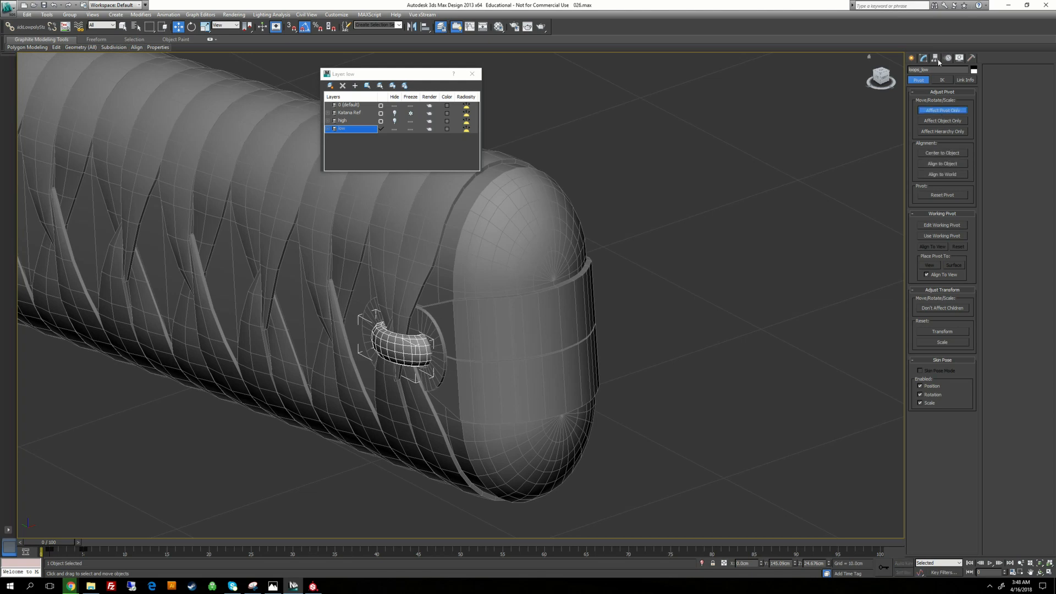
click(943, 153)
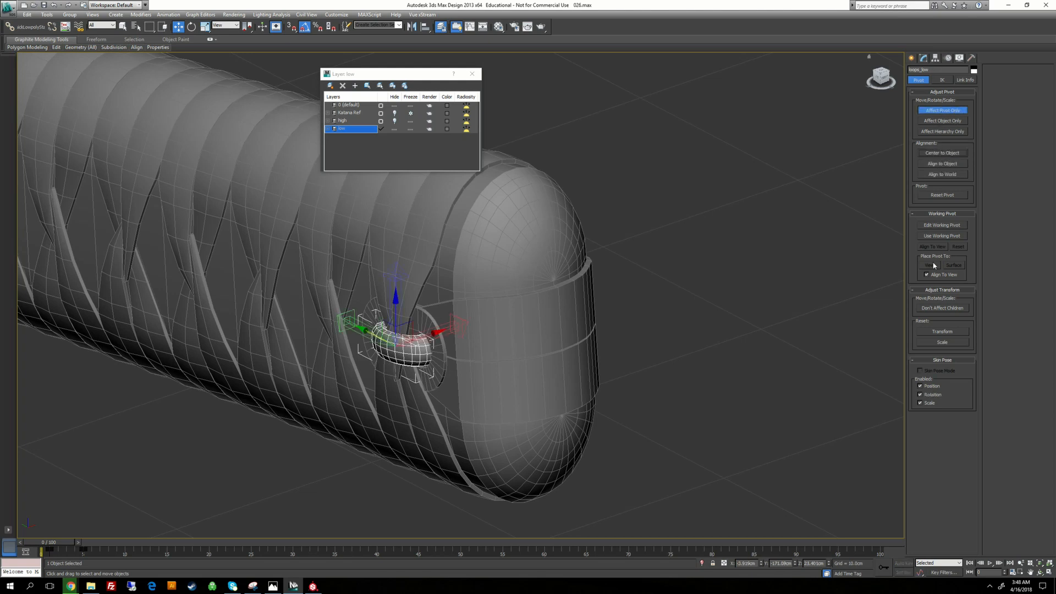
right_click(761, 563)
alt+middle_drag(733, 417, 495, 437)
scroll(663, 435, down, 4)
scroll(610, 459, up, 5)
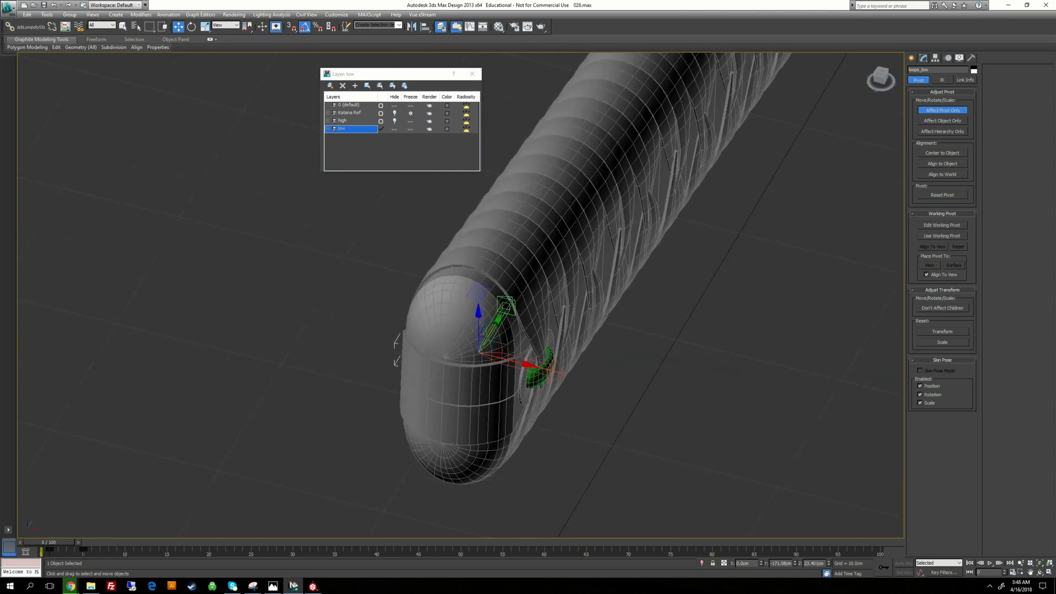
click(943, 111)
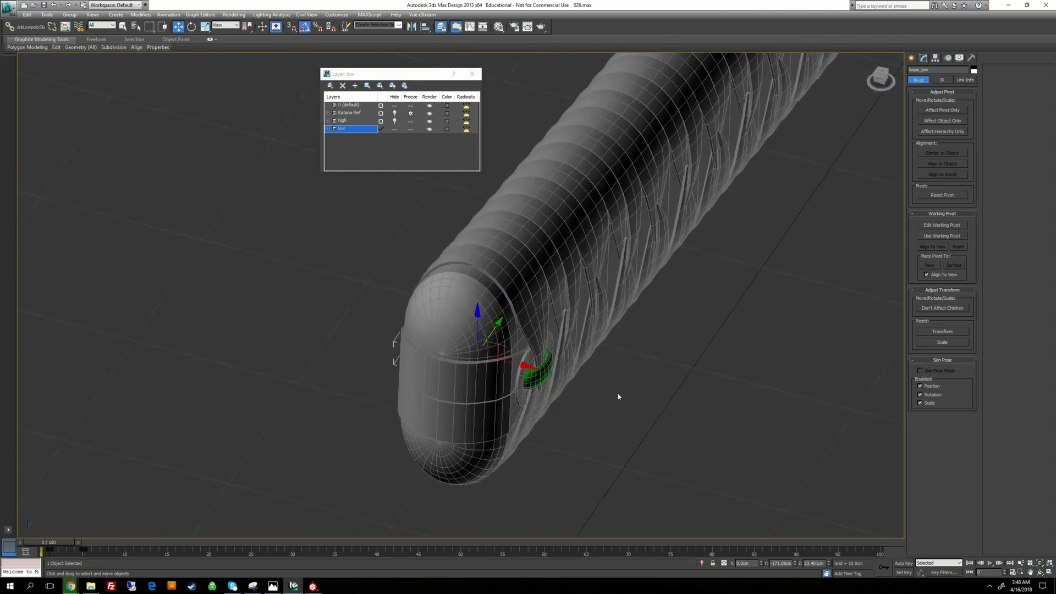
Delete the old green loop on the opposite side of the handle
click(618, 396)
click(540, 378)
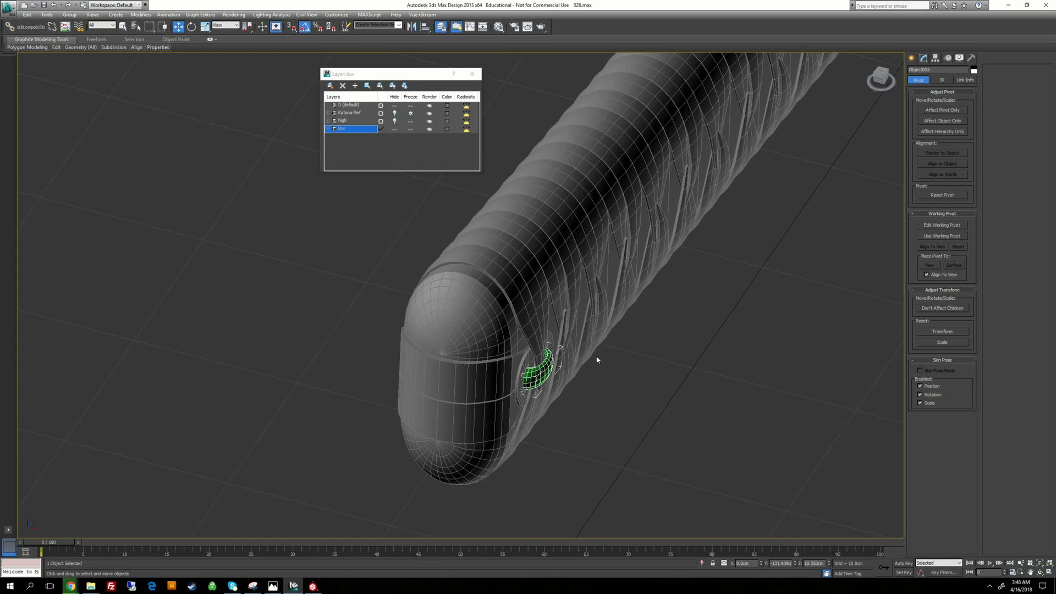
click(596, 360)
Mirror loops_low across the X axis as a copy onto the opposite side of the handle
click(480, 380)
alt+middle_drag(480, 379, 632, 380)
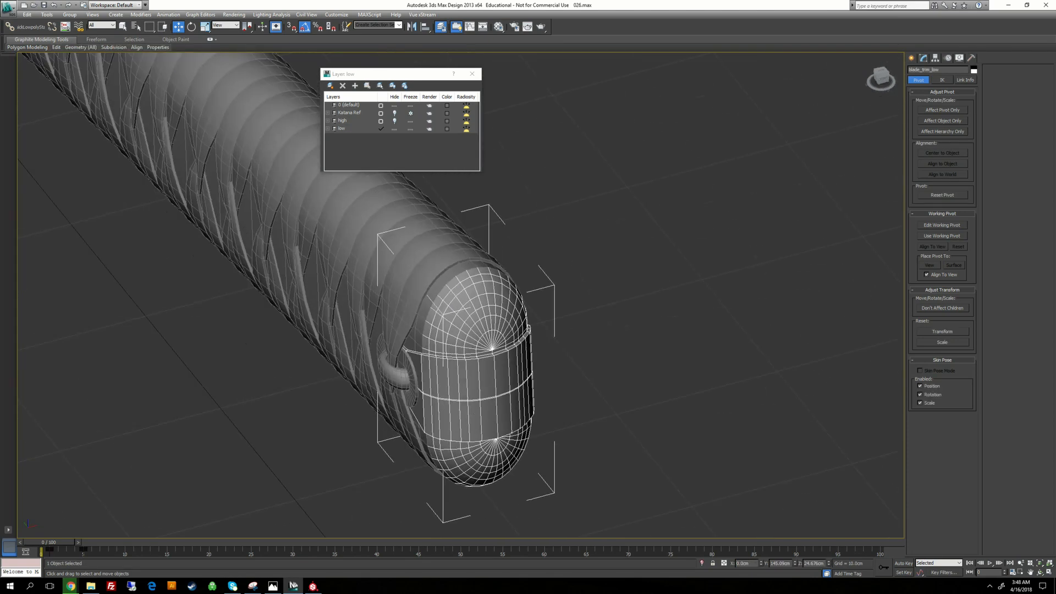
click(616, 385)
click(395, 375)
alt+middle_drag(410, 376, 397, 344)
click(412, 26)
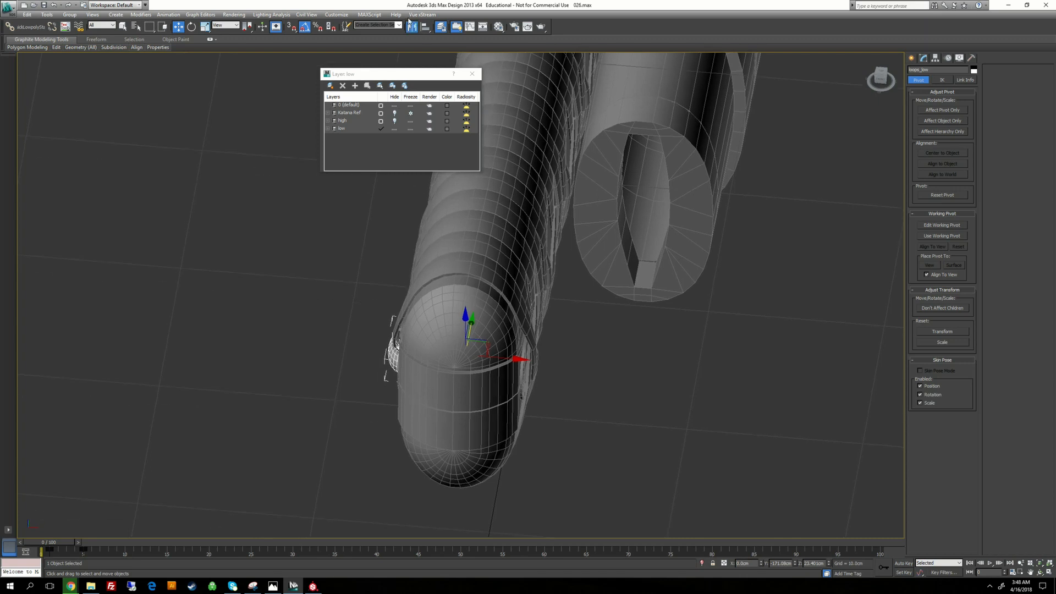
click(513, 351)
alt+middle_drag(691, 397, 645, 392)
click(646, 391)
Reset the XForm of the mirrored loop copy and convert it to an Editable Poly
click(531, 368)
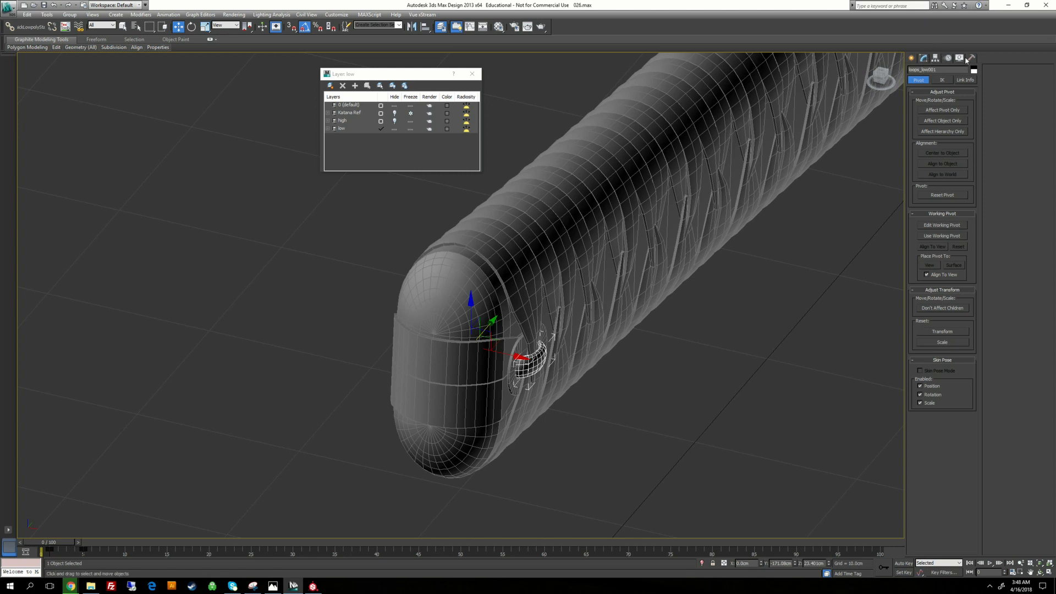
click(969, 59)
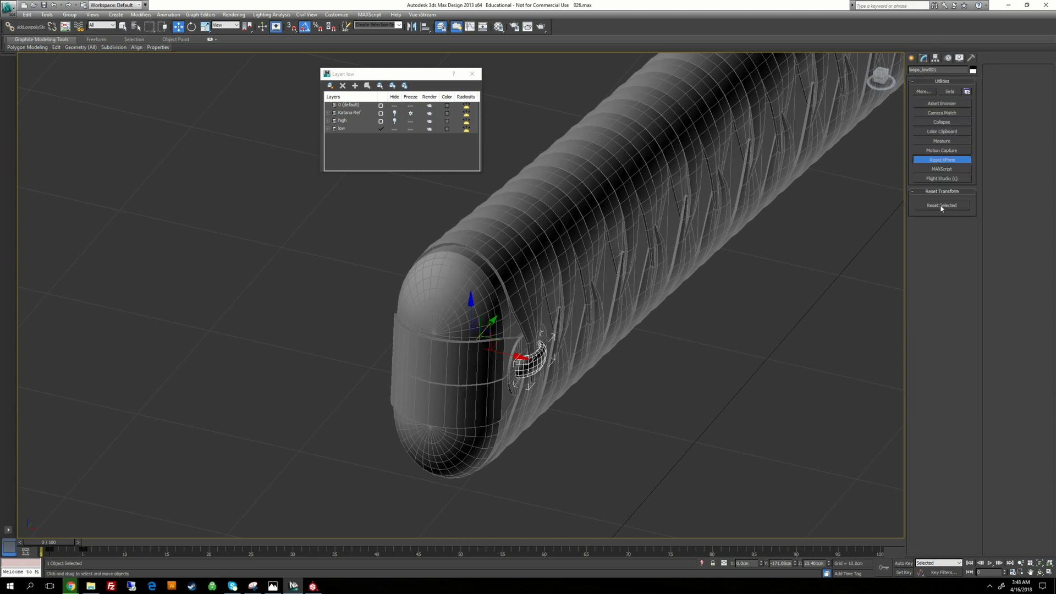
right_click(673, 387)
mouse_move(716, 465)
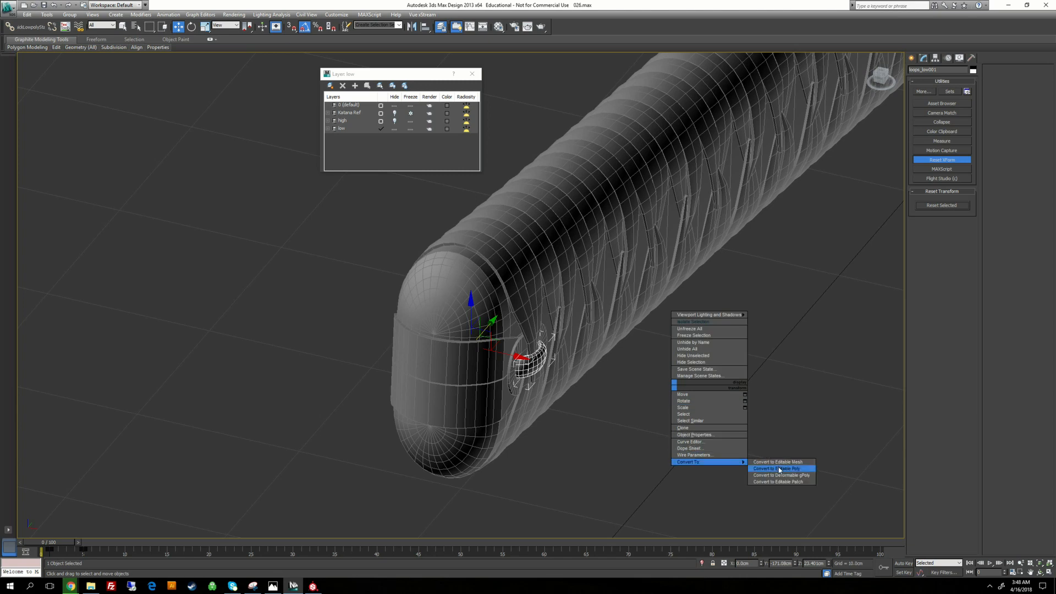
click(780, 469)
Override the mirrored loop's by-layer display properties so that its backfaces are culled
right_click(619, 374)
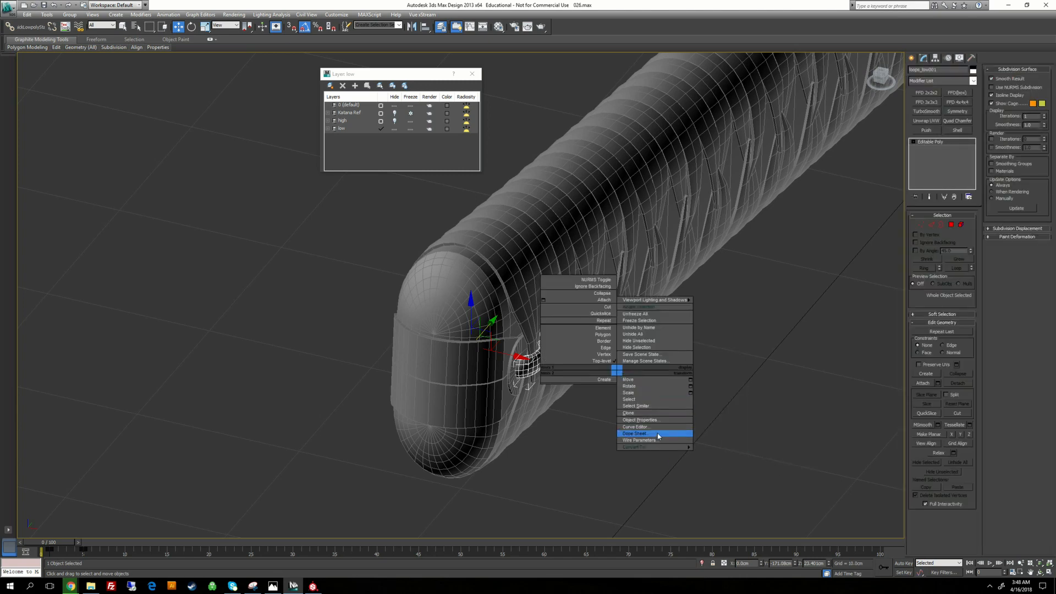
click(654, 423)
click(508, 301)
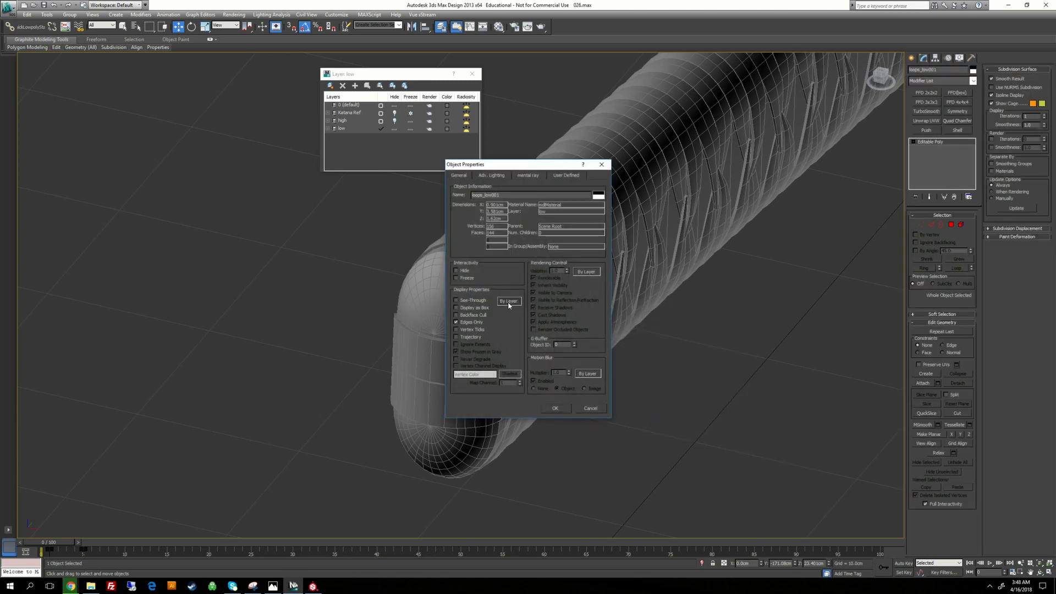
click(563, 409)
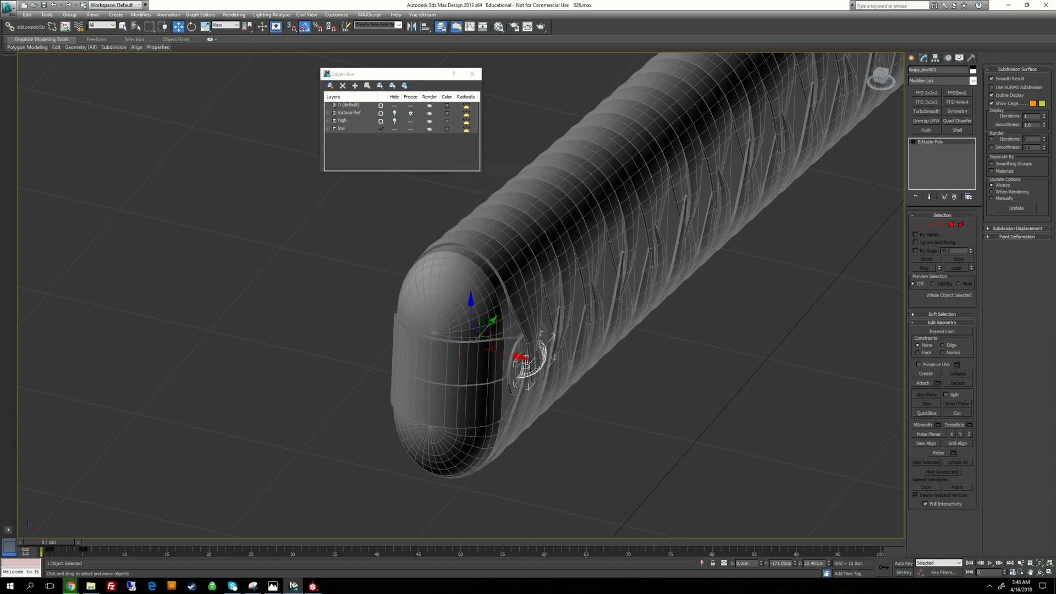
Flip the normals of the mirrored loop's whole element and return to object level
alt+middle_drag(562, 385, 509, 352)
scroll(513, 384, up, 3)
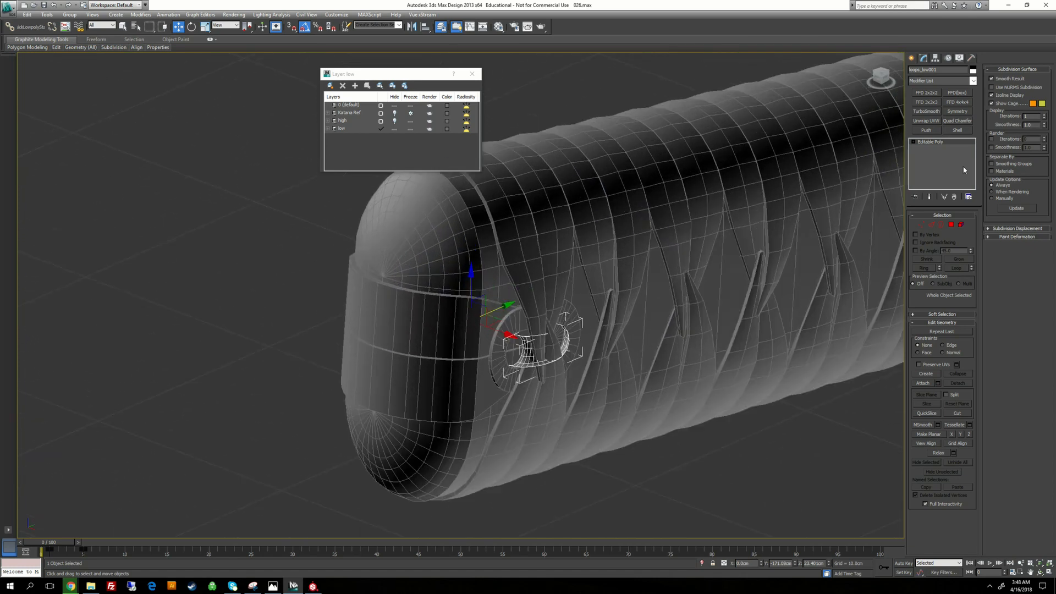
click(913, 142)
click(935, 175)
click(565, 336)
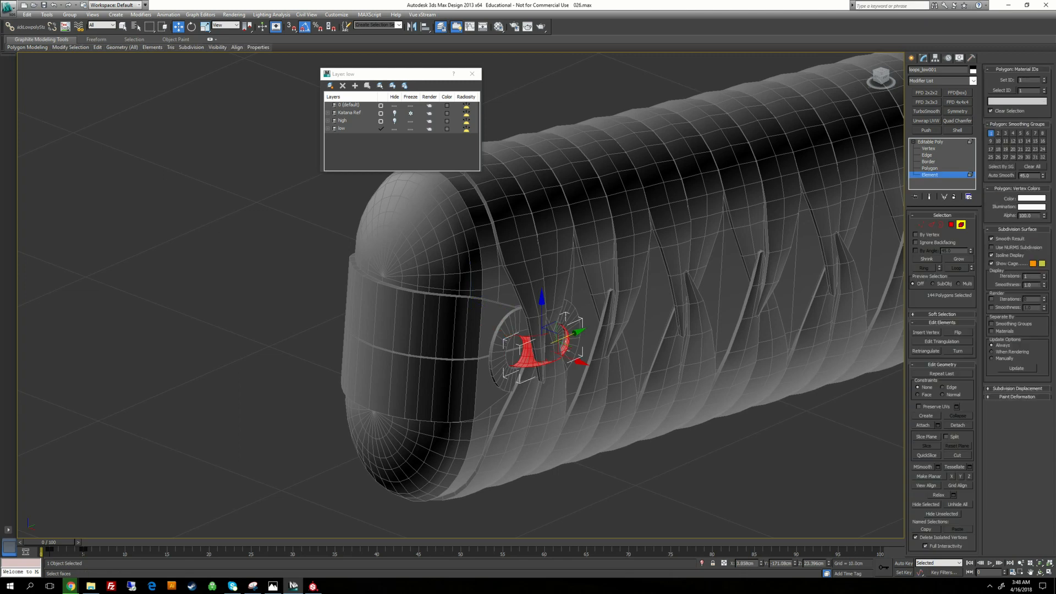
click(957, 332)
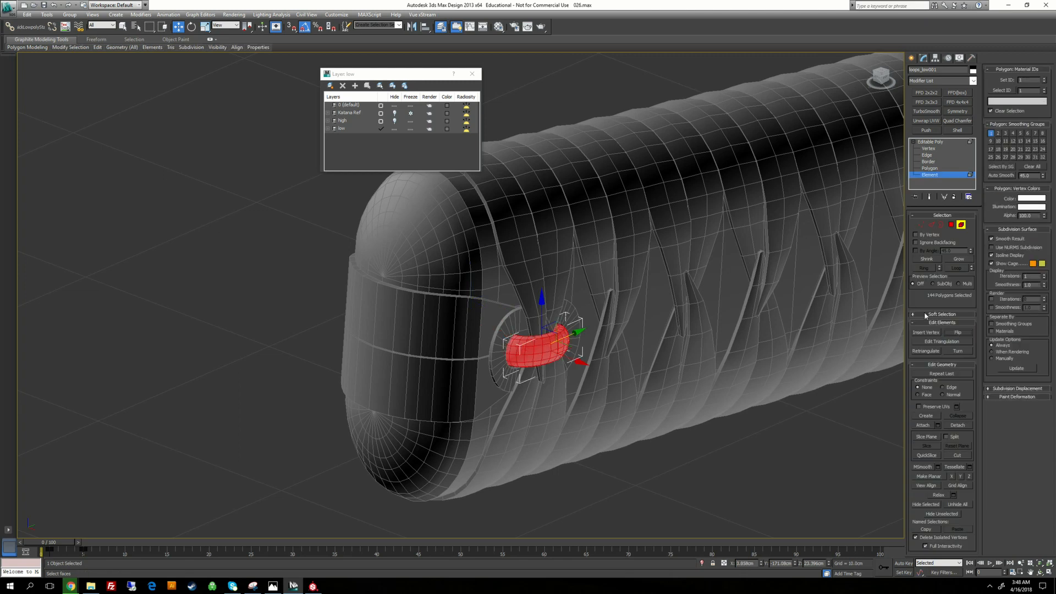
click(939, 143)
Select the loops on both sides of the handle and isolate them
alt+middle_drag(660, 275, 836, 299)
scroll(619, 304, down, 2)
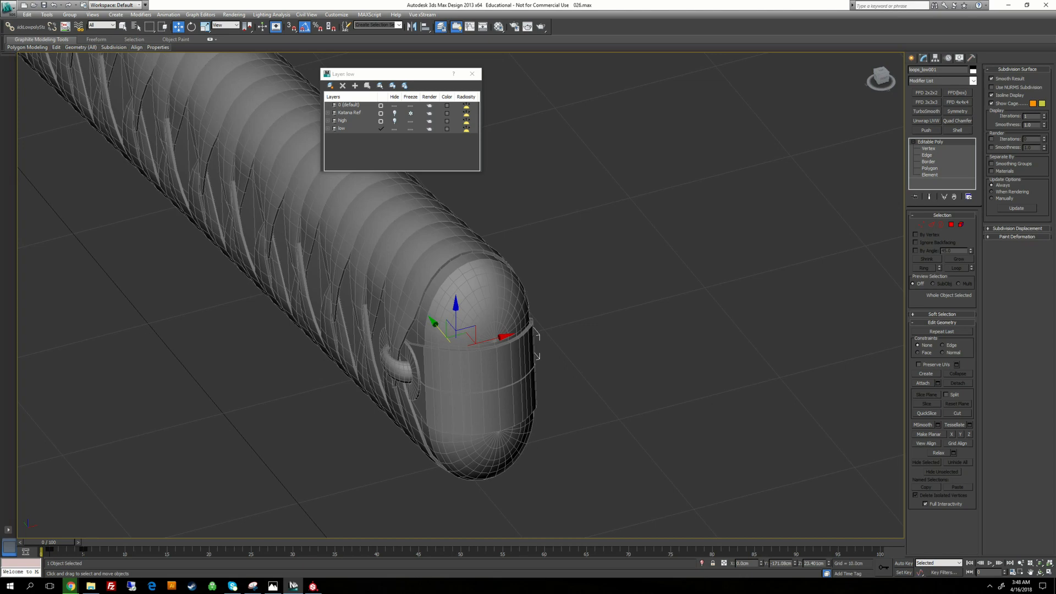
ctrl+click(398, 367)
alt+middle_drag(468, 334, 346, 332)
key(alt+q)
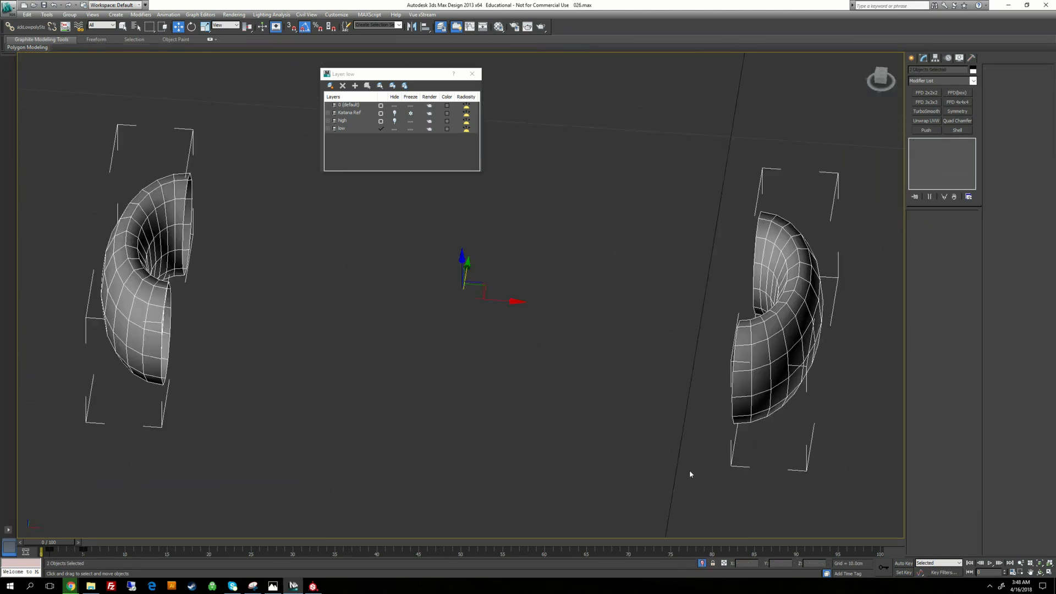
Attach the mirrored loop to loops_low and end the isolation
click(335, 355)
click(155, 310)
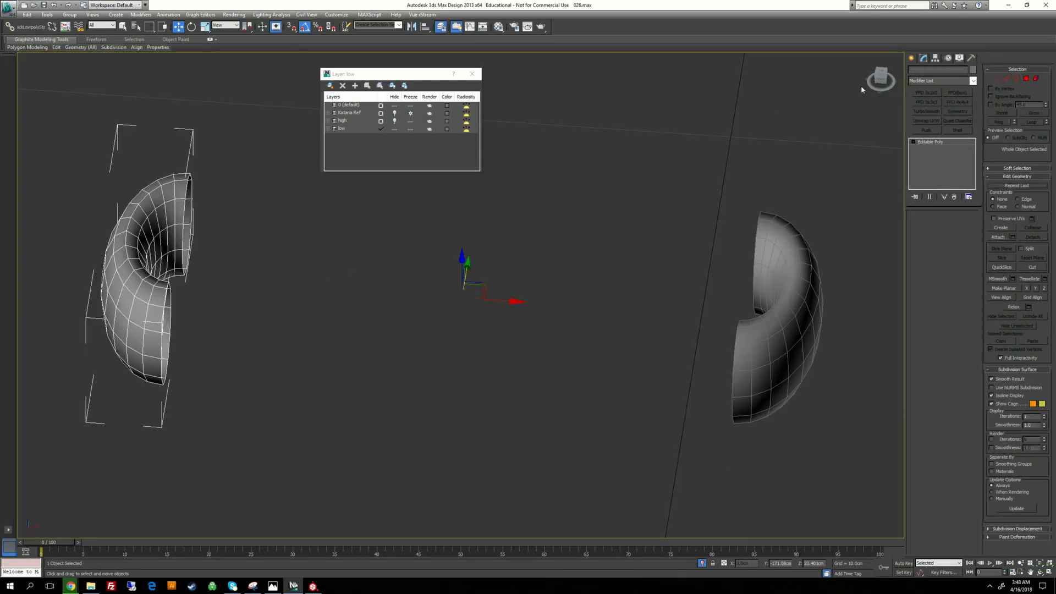
click(924, 383)
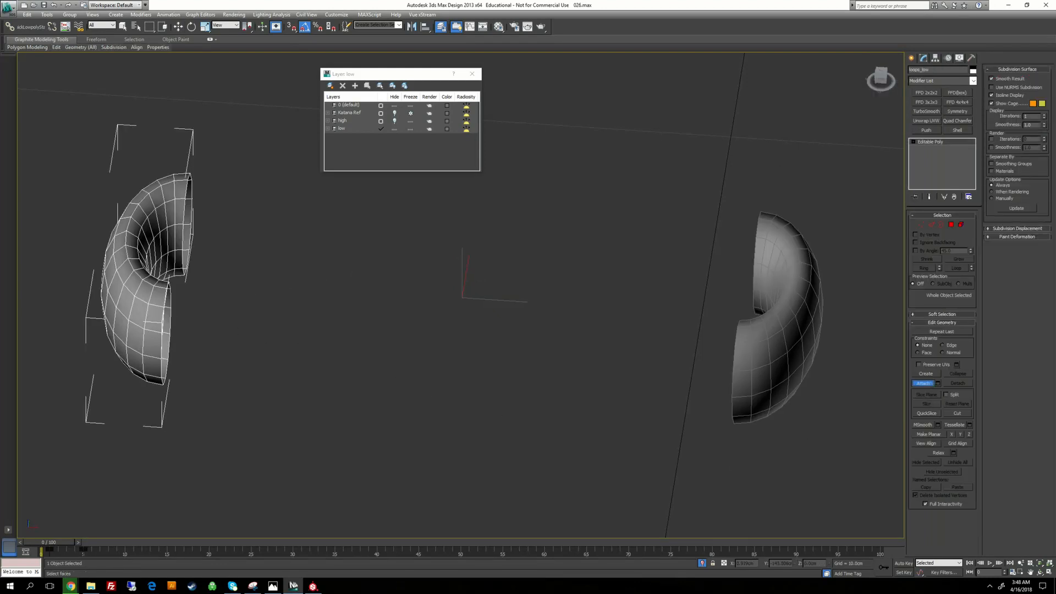
click(739, 361)
scroll(660, 300, down, 3)
alt+middle_drag(651, 295, 632, 253)
scroll(621, 223, down, 3)
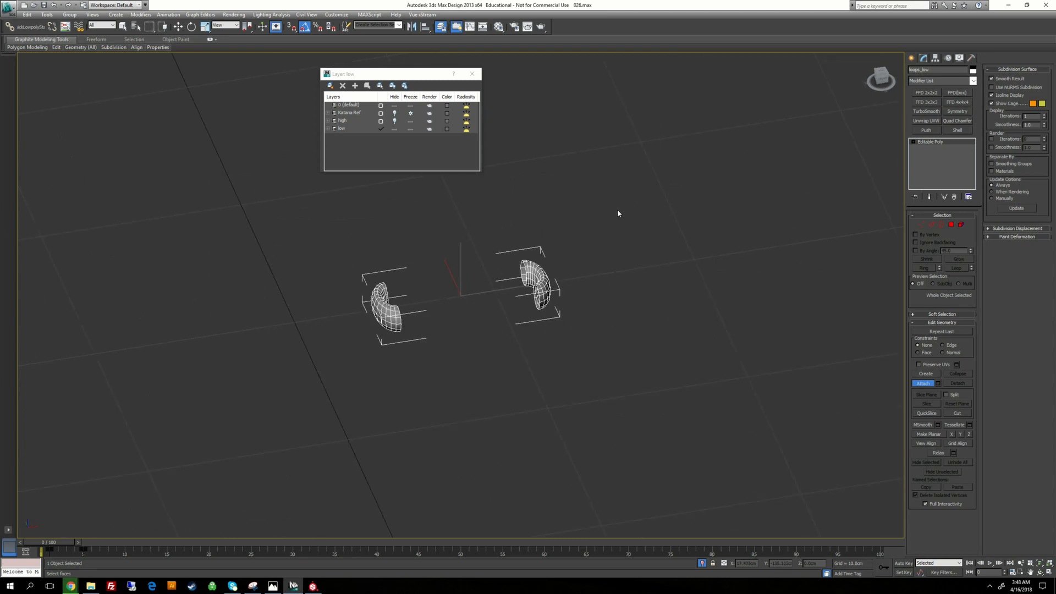
right_click(618, 214)
right_click(638, 145)
click(651, 95)
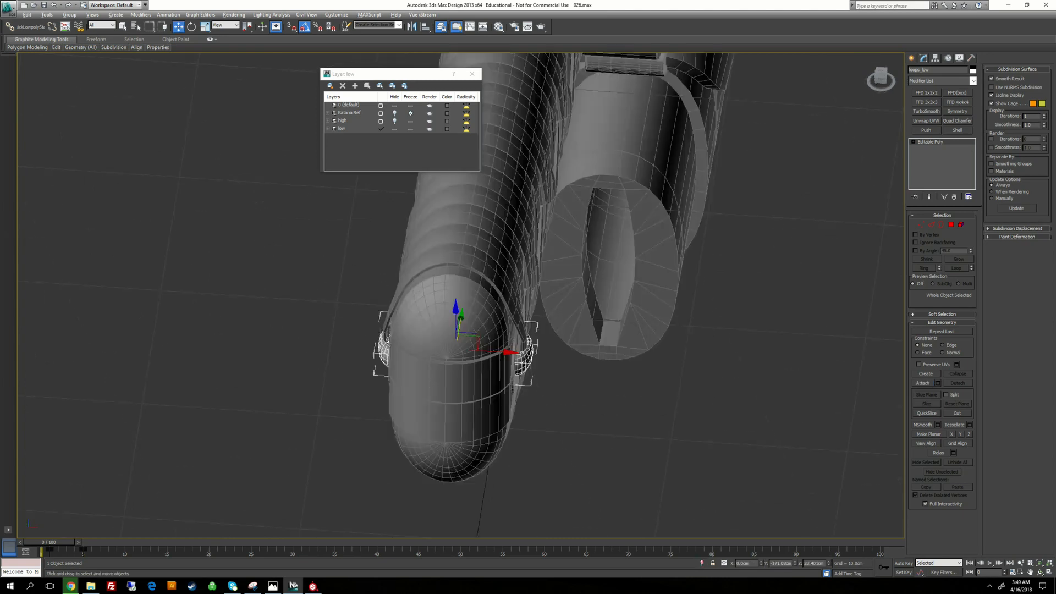
Show only the high layer and copy the name of the high-poly cap at the handle's end
alt+middle_drag(513, 352, 630, 274)
click(629, 274)
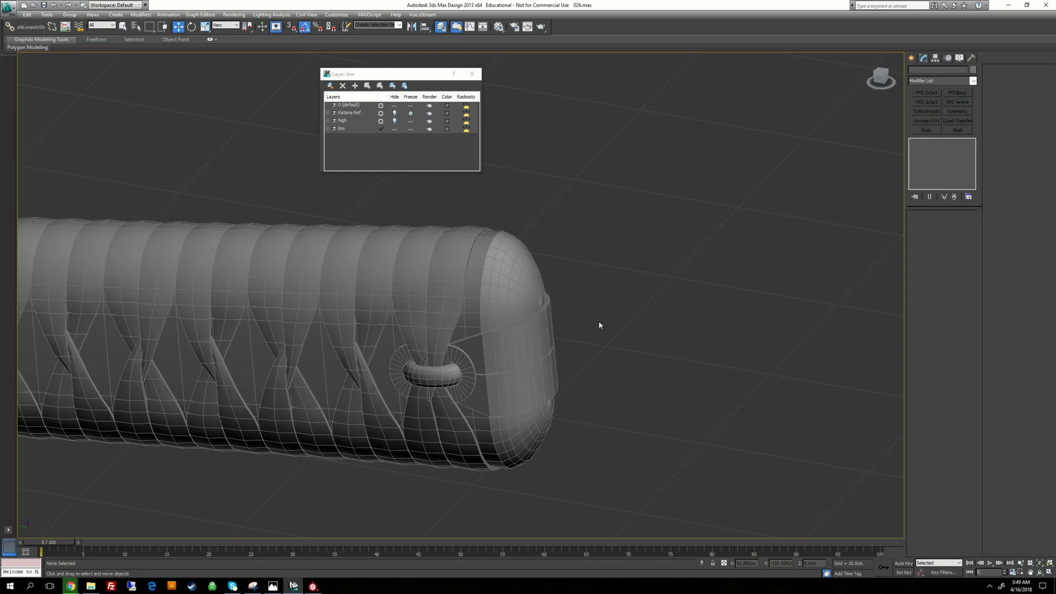
click(544, 332)
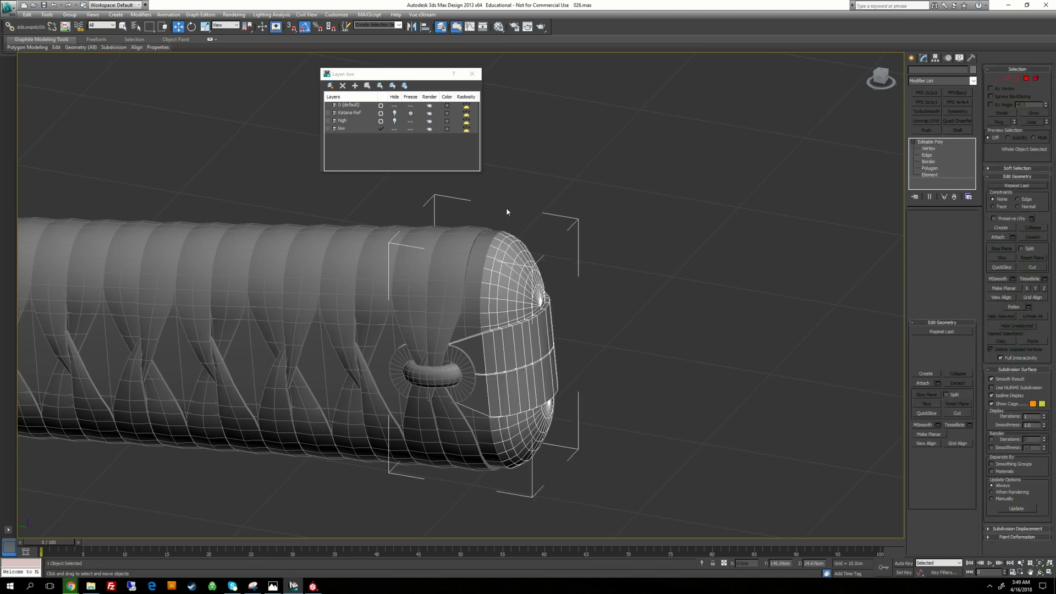
click(394, 122)
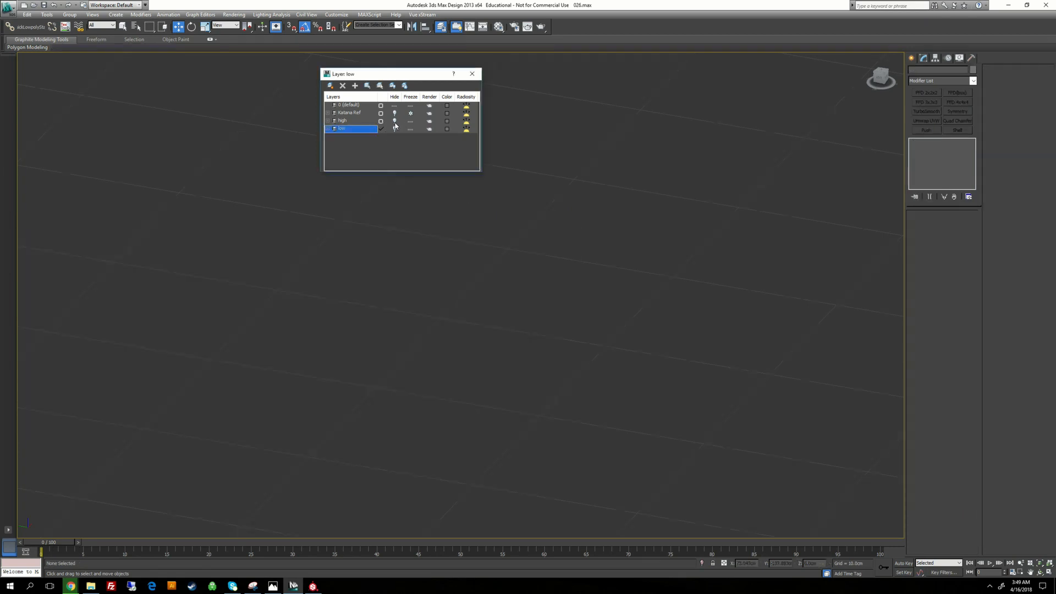
click(520, 275)
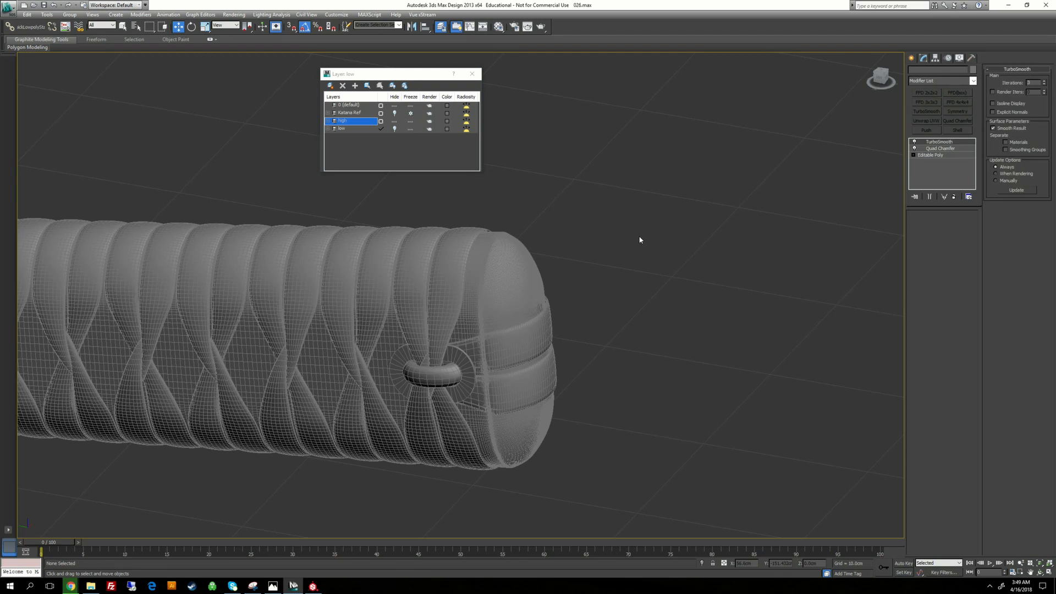
double_click(953, 70)
right_click(953, 70)
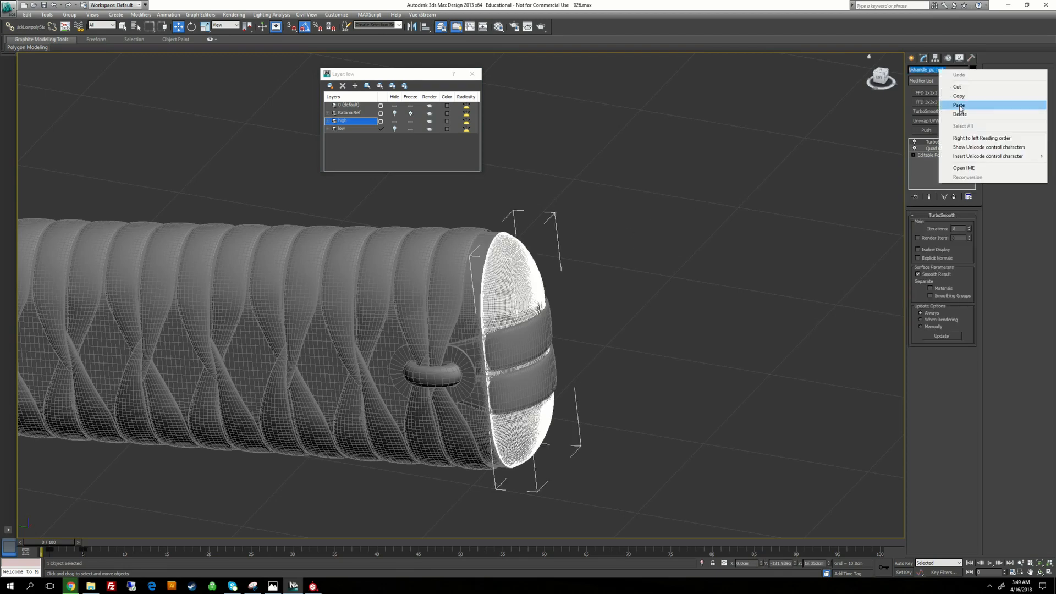
click(958, 96)
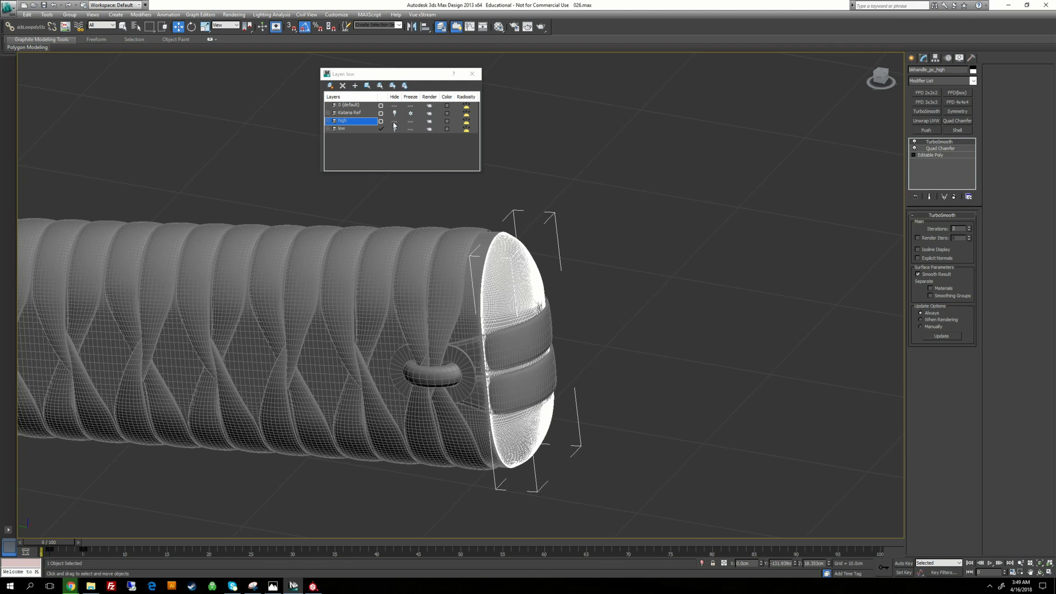
Return to the low layer and detach the end cap element from blade_trim_low under the copied name, with the suffix low
click(394, 121)
click(394, 129)
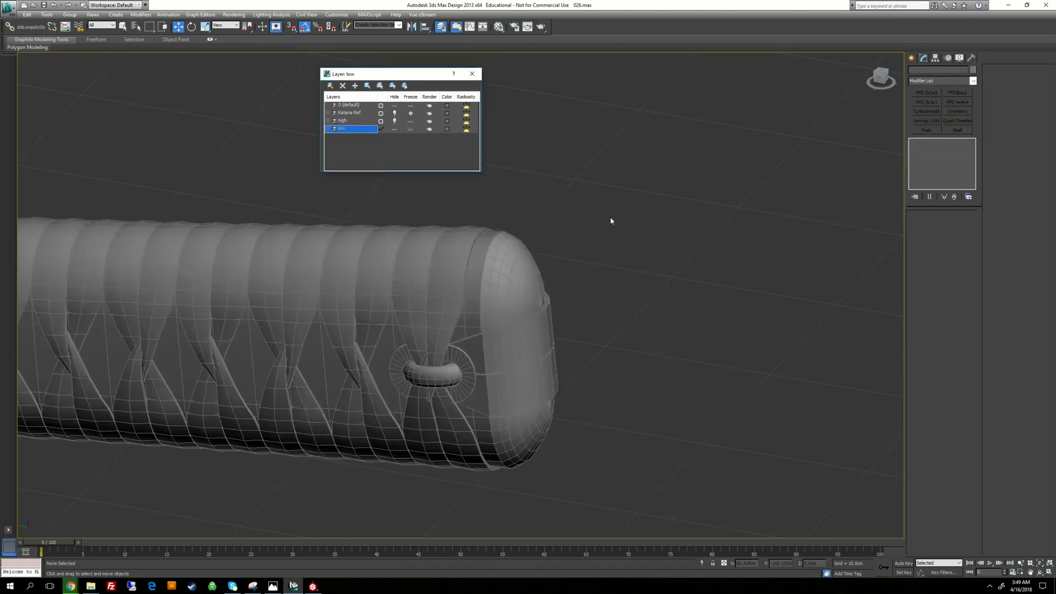
click(520, 321)
click(932, 175)
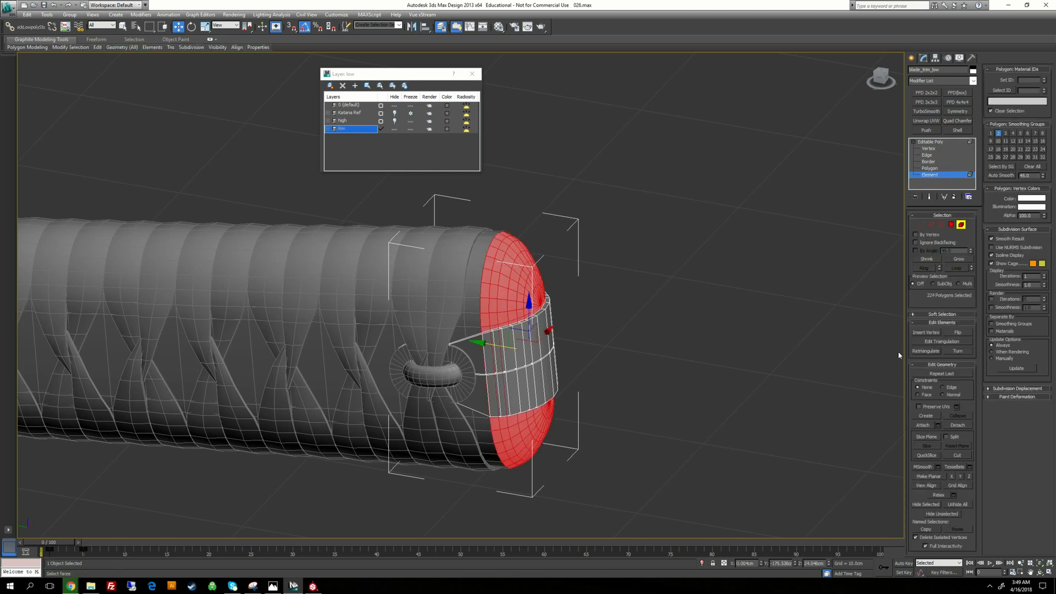
click(958, 426)
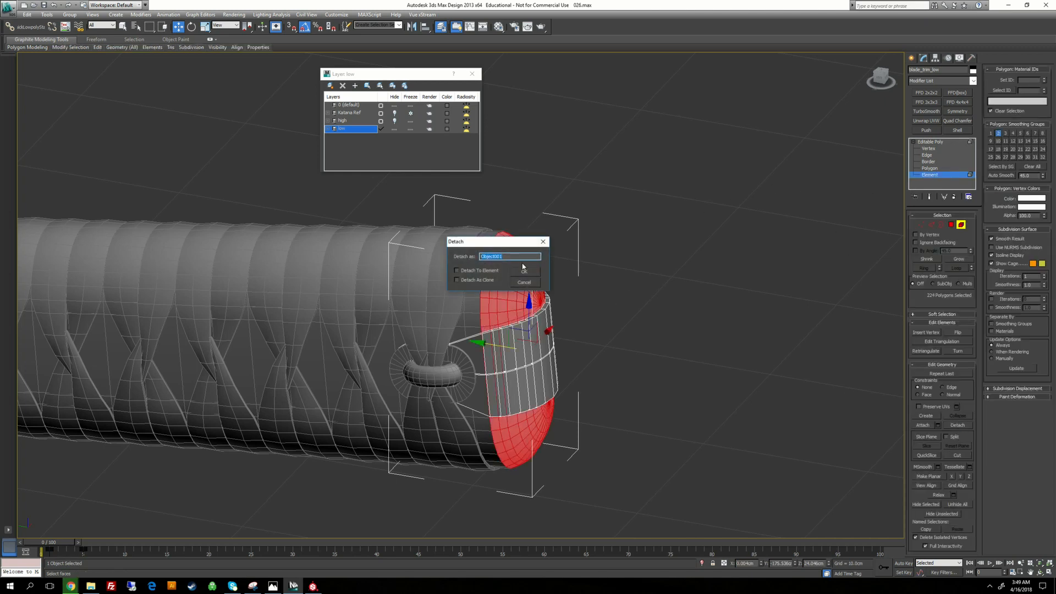
key(ctrl+v)
drag(518, 256, 509, 256)
text(low)
key(Return)
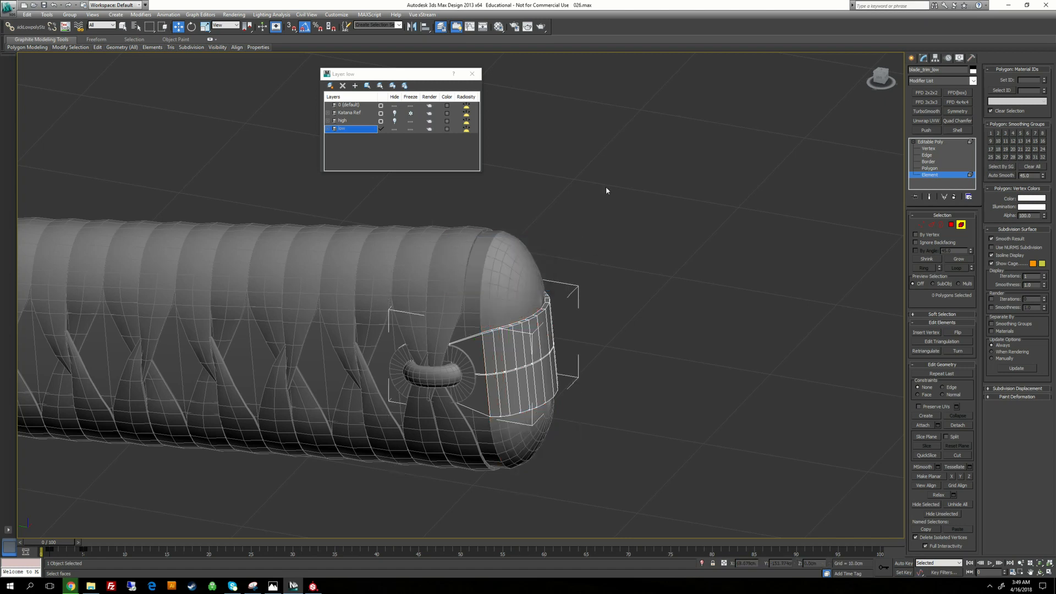
Show only the high layer and copy the name of the high-poly band wrapped around the handle's end cap
click(395, 121)
click(394, 129)
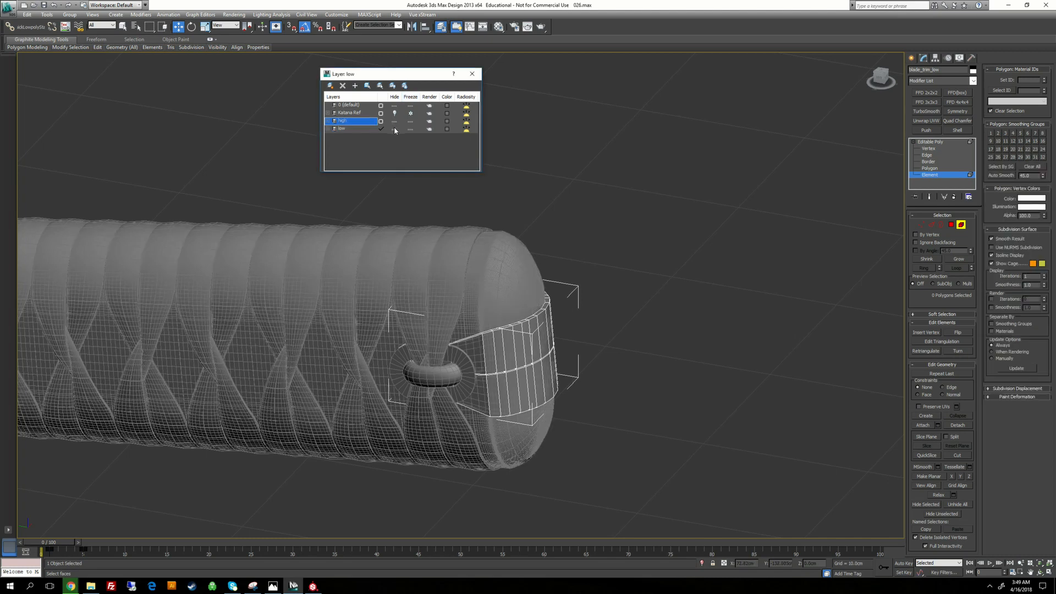
click(394, 121)
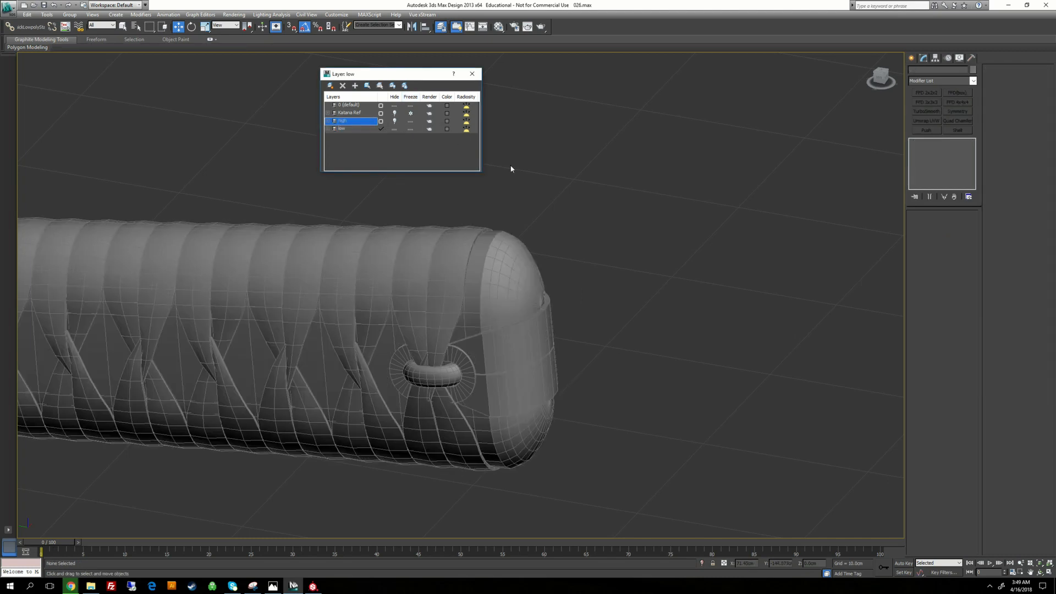
click(394, 121)
click(394, 129)
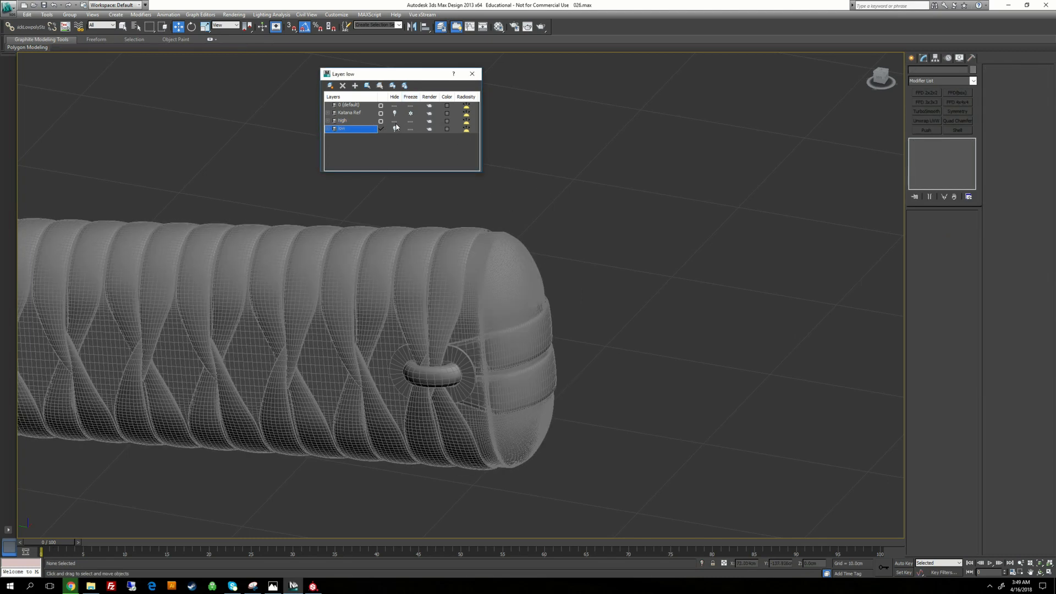
click(547, 319)
click(926, 111)
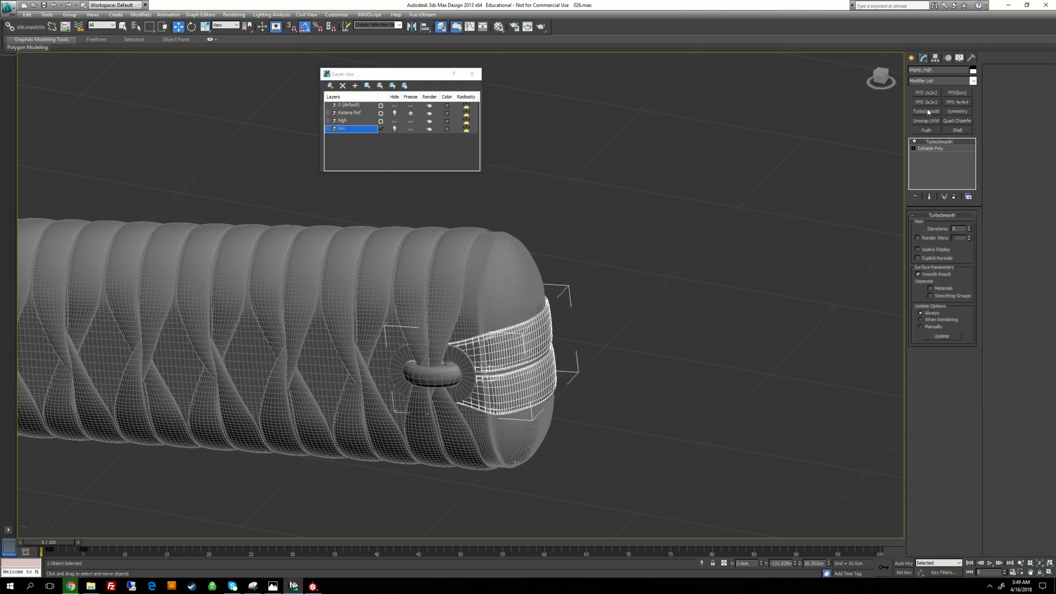
right_click(921, 70)
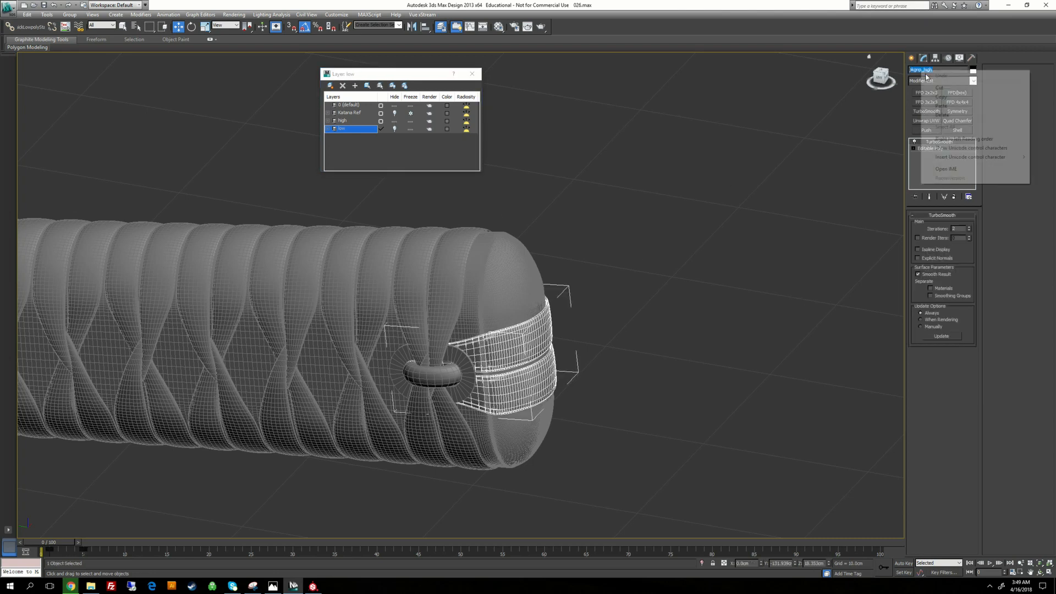
click(943, 98)
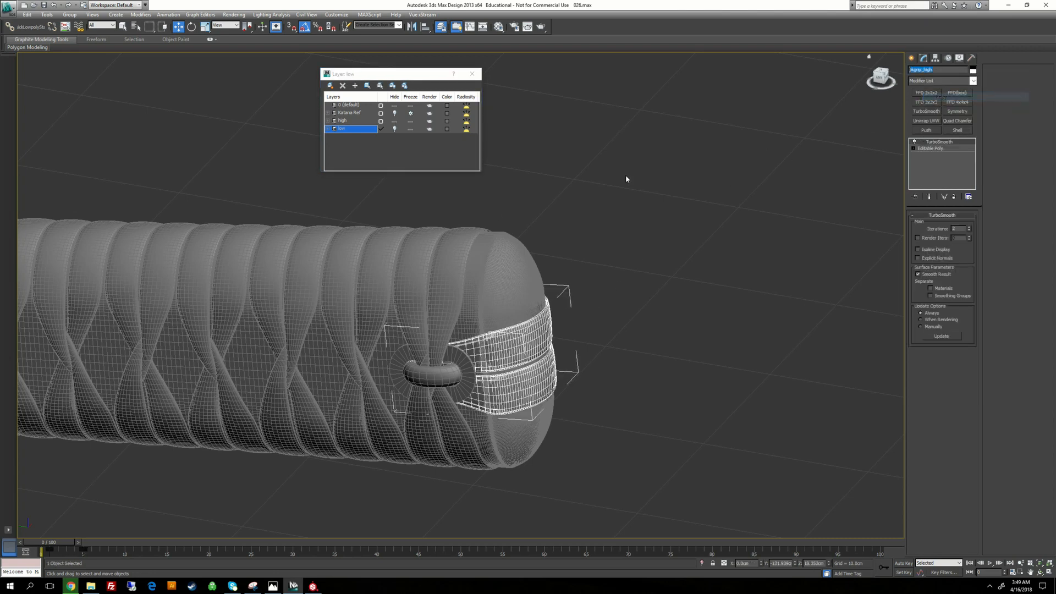
Hide the high layer, show the low layer again, and select the low-poly band around the handle's end cap
click(394, 121)
click(395, 129)
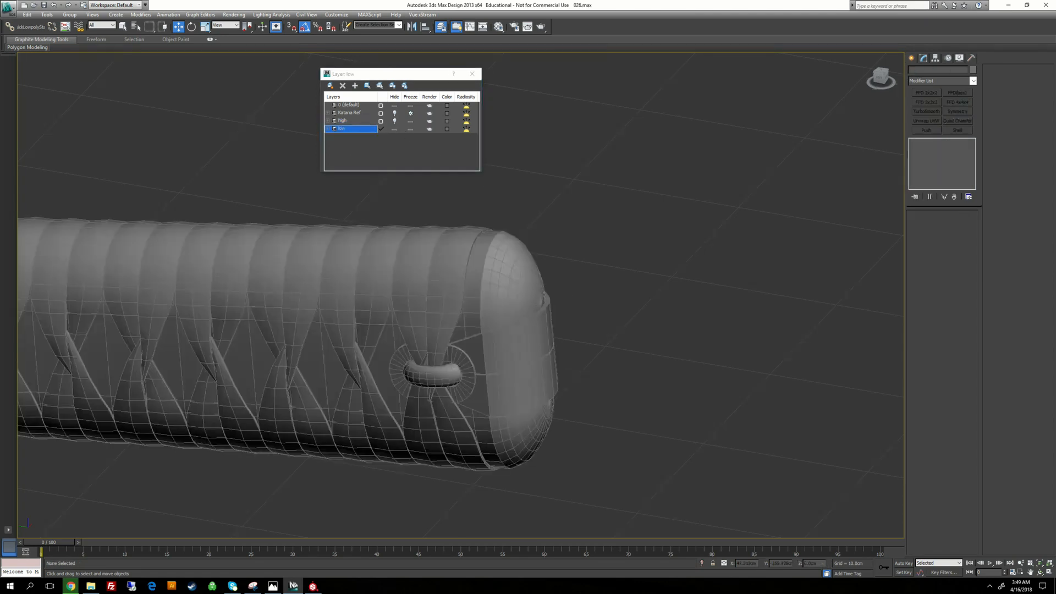
click(519, 363)
key(5)
scroll(583, 266, down, 5)
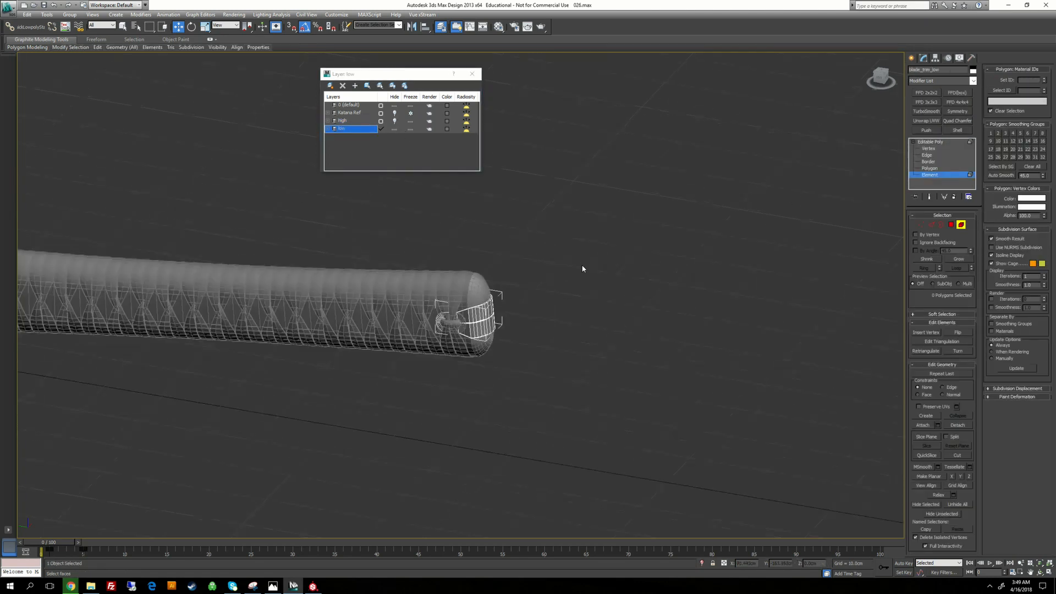
mouse_move(583, 265)
alt+middle_down()
mouse_move(498, 286)
mouse_move(565, 259)
alt+middle_up()
scroll(565, 259, down, 2)
scroll(566, 262, down, 3)
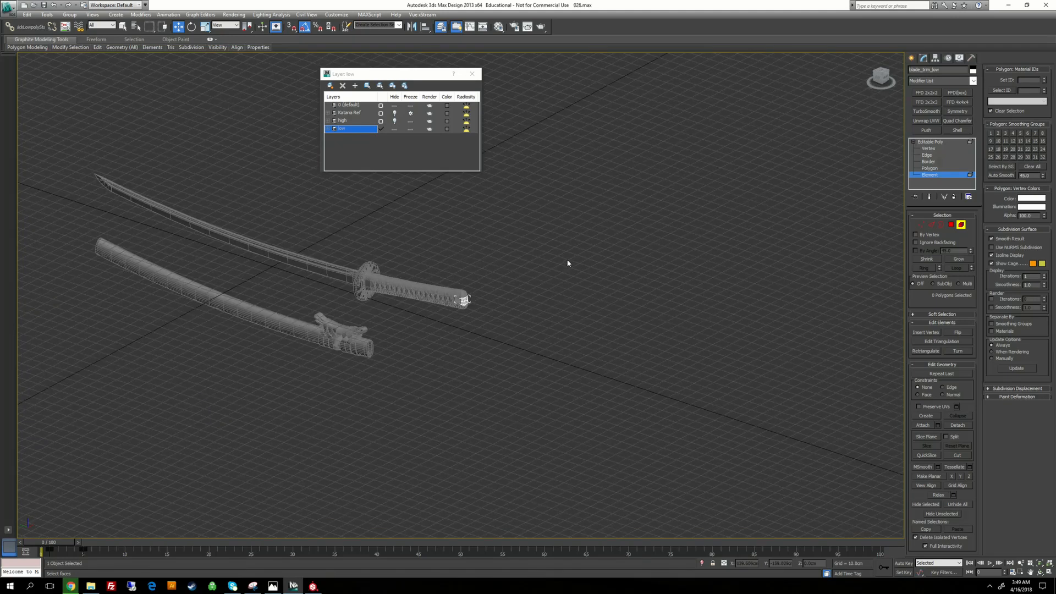
Center the pivot of the low-poly end-cap band on the object
click(934, 57)
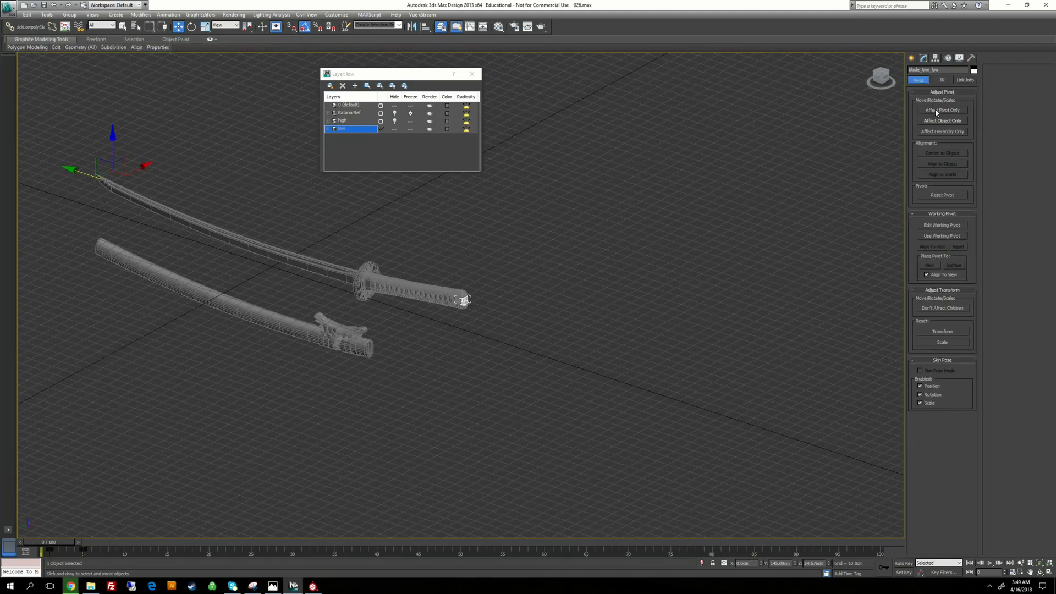
click(942, 110)
click(942, 152)
click(942, 110)
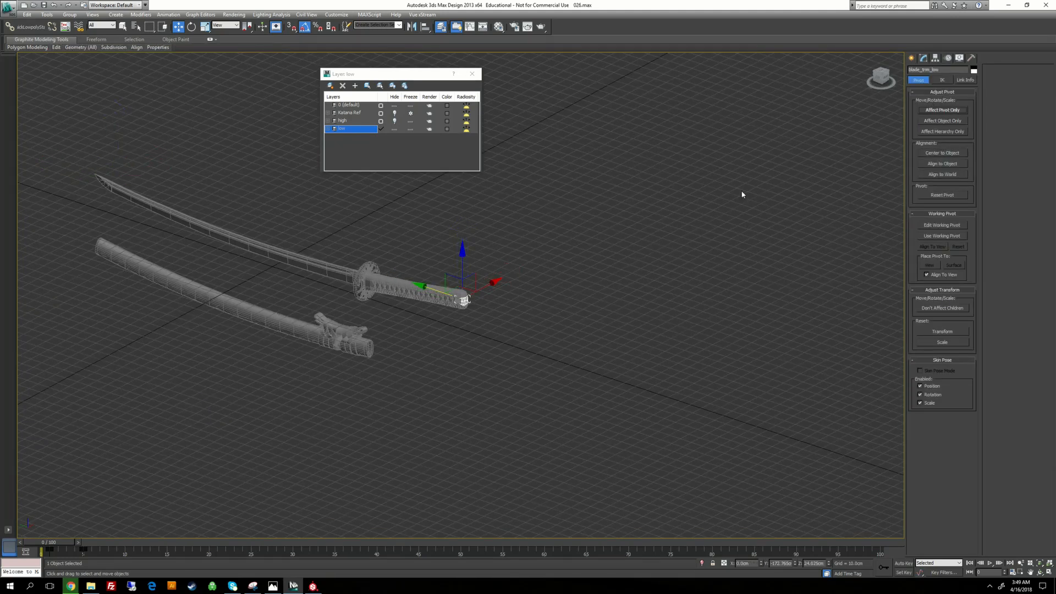
Try moving the end-cap band straight up away from the handle, and undo the move
scroll(451, 271, up, 5)
drag(463, 267, 464, 71)
scroll(536, 147, down, 5)
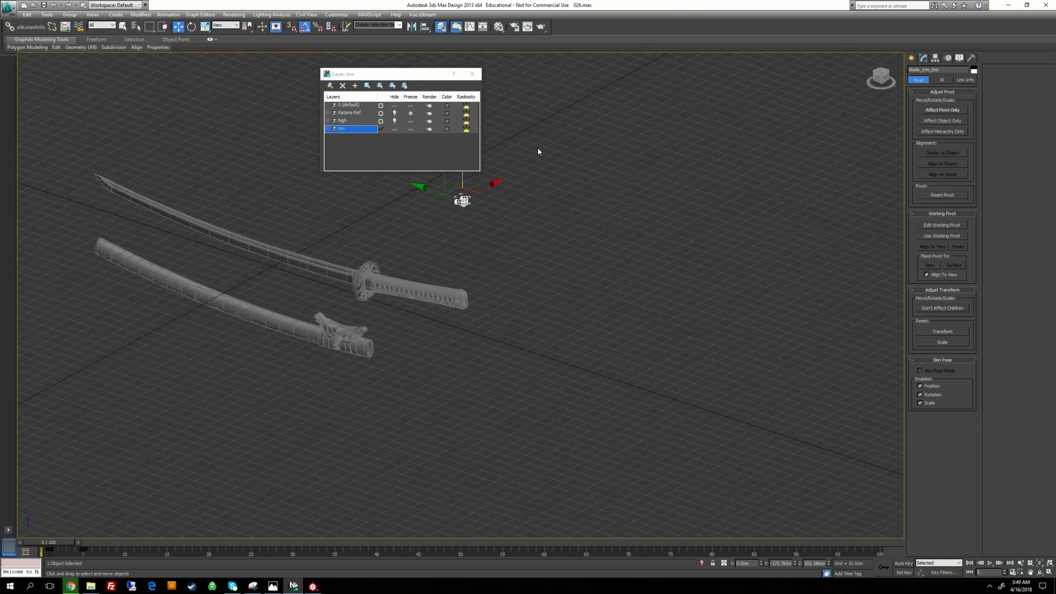
scroll(421, 253, up, 5)
middle_drag(487, 163, 499, 353)
scroll(499, 353, up, 5)
scroll(503, 352, down, 7)
key(ctrl+z)
scroll(503, 330, up, 6)
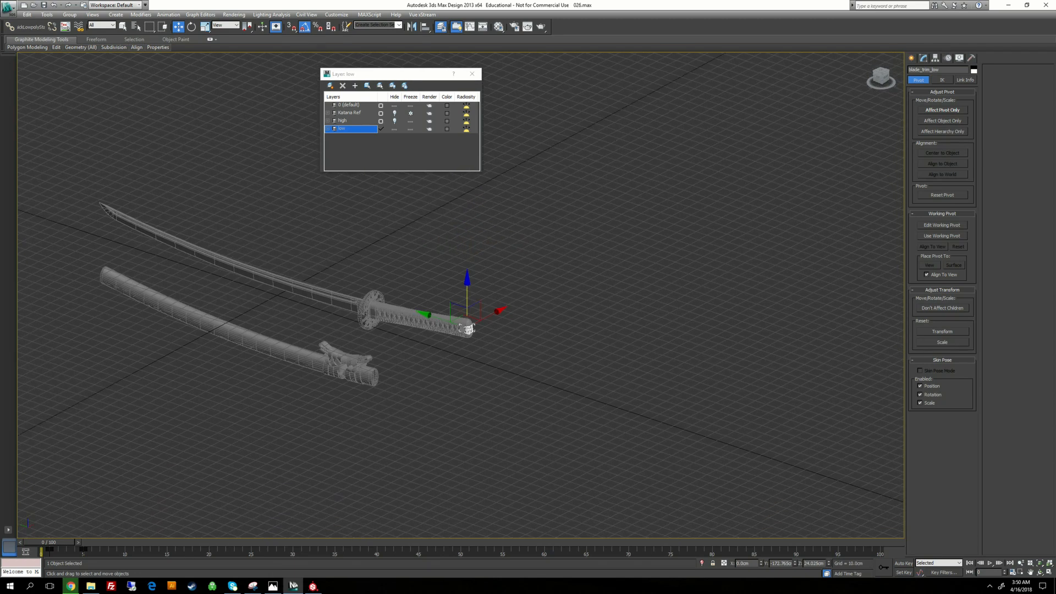
scroll(495, 330, up, 3)
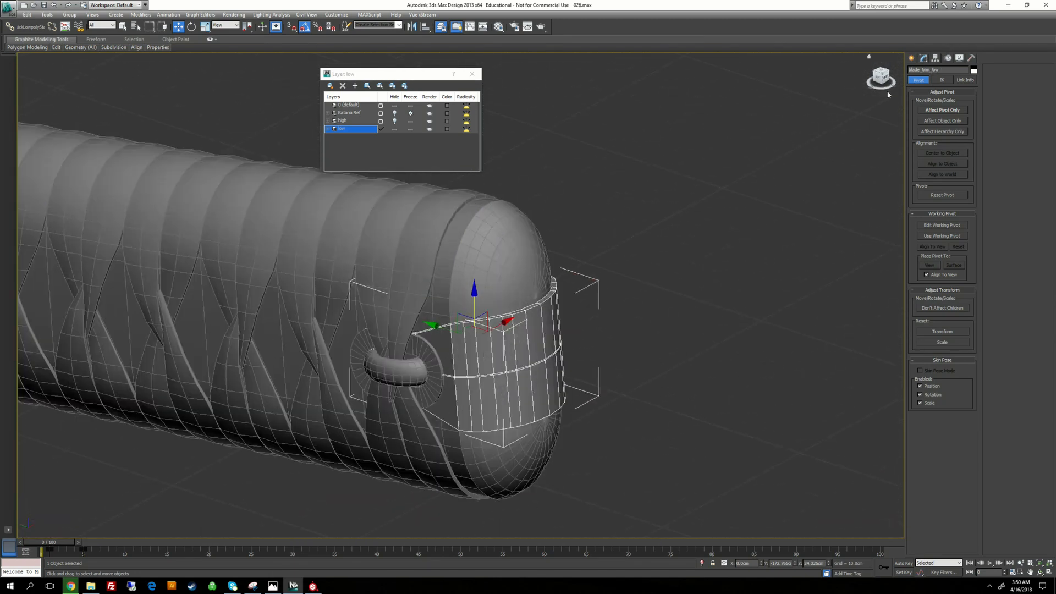
Examine the complete low-poly katana and scabbard from several angles and clear the selection
scroll(598, 250, down, 5)
alt+middle_drag(595, 247, 649, 239)
scroll(565, 265, down, 5)
scroll(698, 254, down, 5)
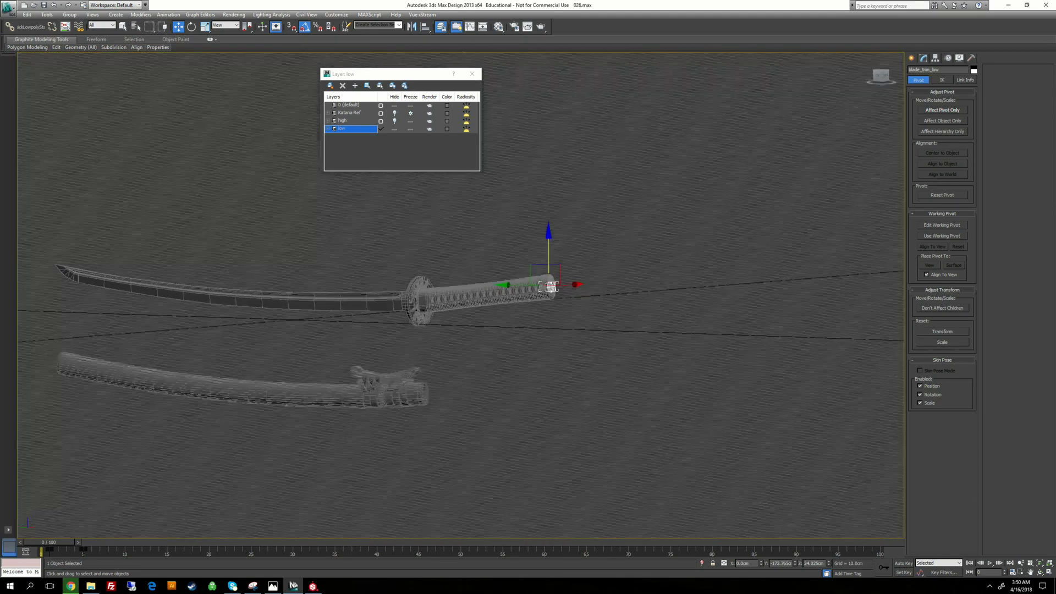
key(shift+f)
middle_drag(460, 266, 498, 330)
key(shift+f)
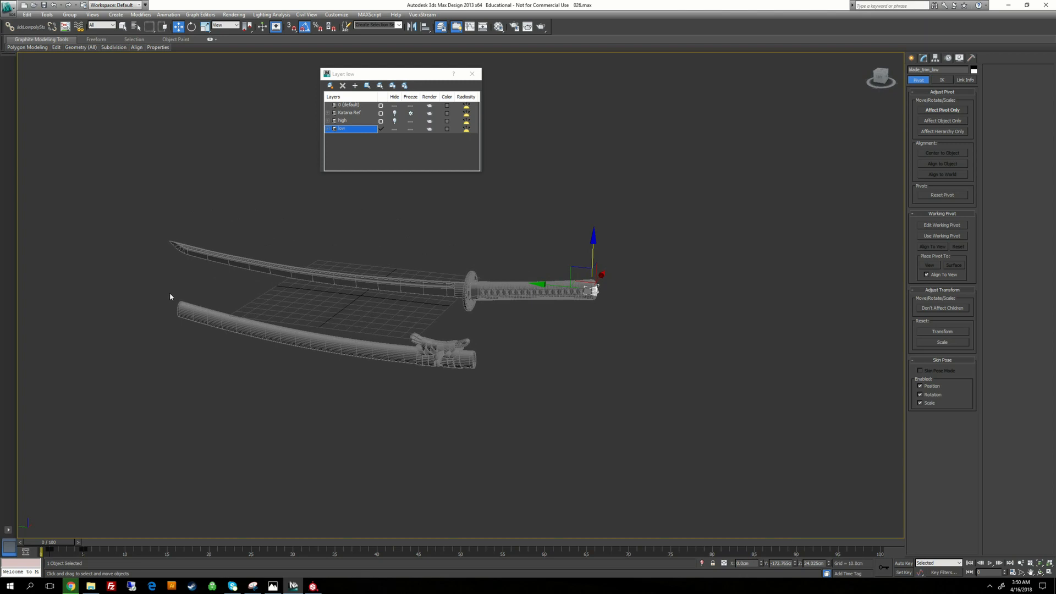
drag(476, 411, 489, 411)
click(509, 235)
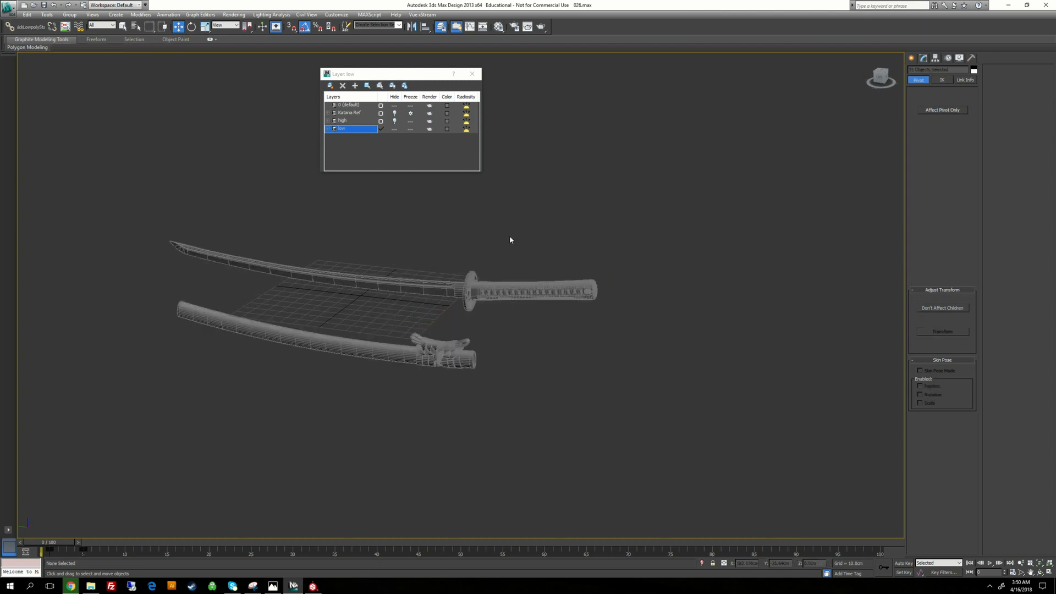
scroll(562, 222, up, 2)
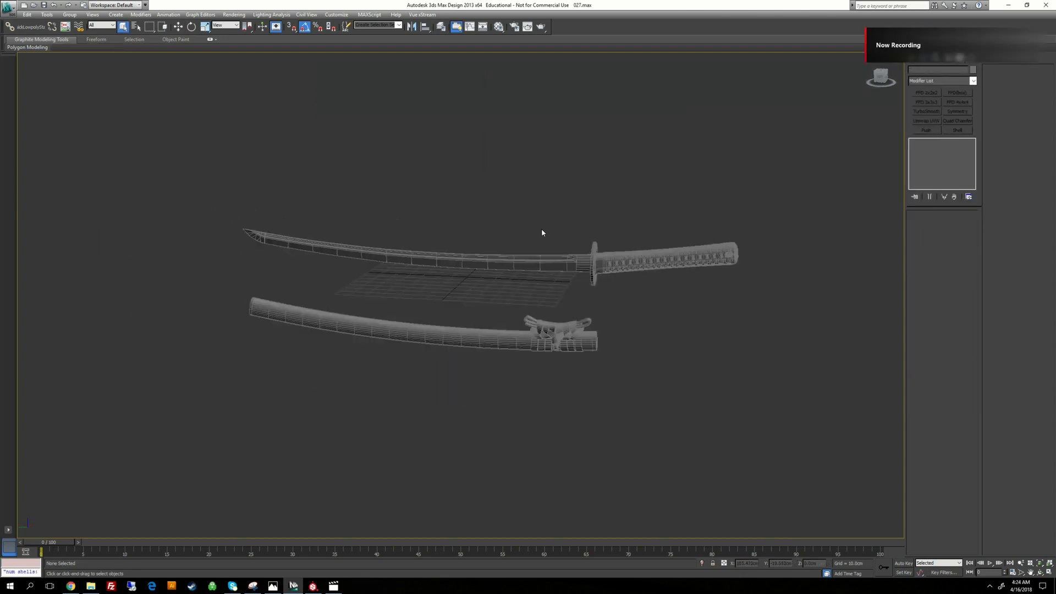
Select all the sword's parts as a group, and then all the scabbard's parts, to check the separated objects
alt+middle_drag(517, 270, 501, 248)
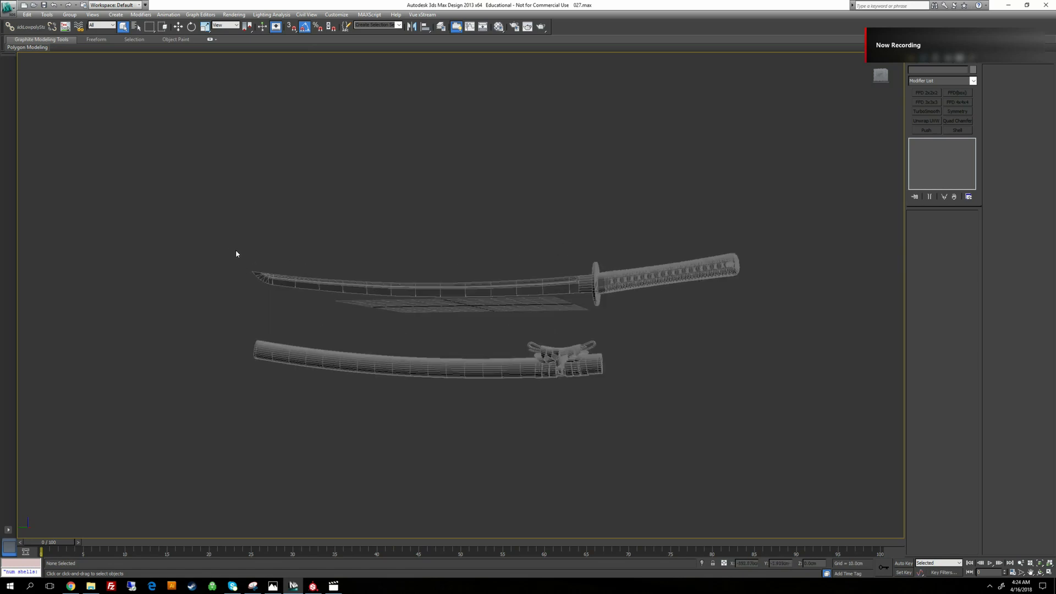
drag(231, 248, 775, 312)
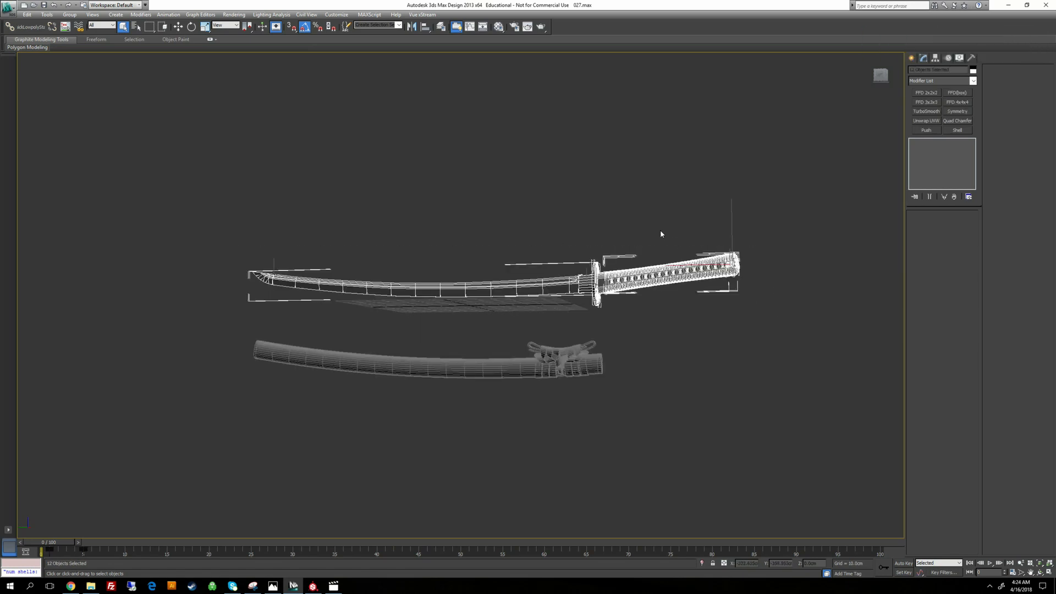
click(660, 230)
drag(215, 317, 638, 385)
alt+middle_drag(638, 374, 608, 414)
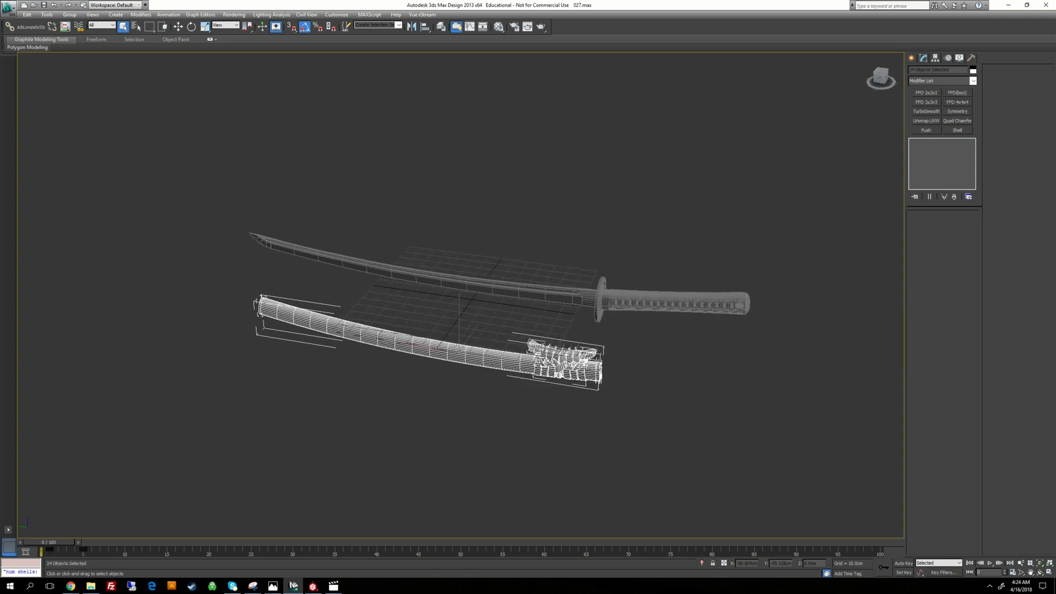
Inspect the end of the handle, select the band around the end cap to check its name, and deselect it
middle_drag(635, 314, 484, 333)
scroll(484, 333, up, 3)
middle_drag(672, 317, 667, 279)
alt+middle_drag(667, 278, 635, 281)
middle_drag(635, 281, 484, 352)
scroll(554, 281, up, 3)
scroll(554, 281, up, 4)
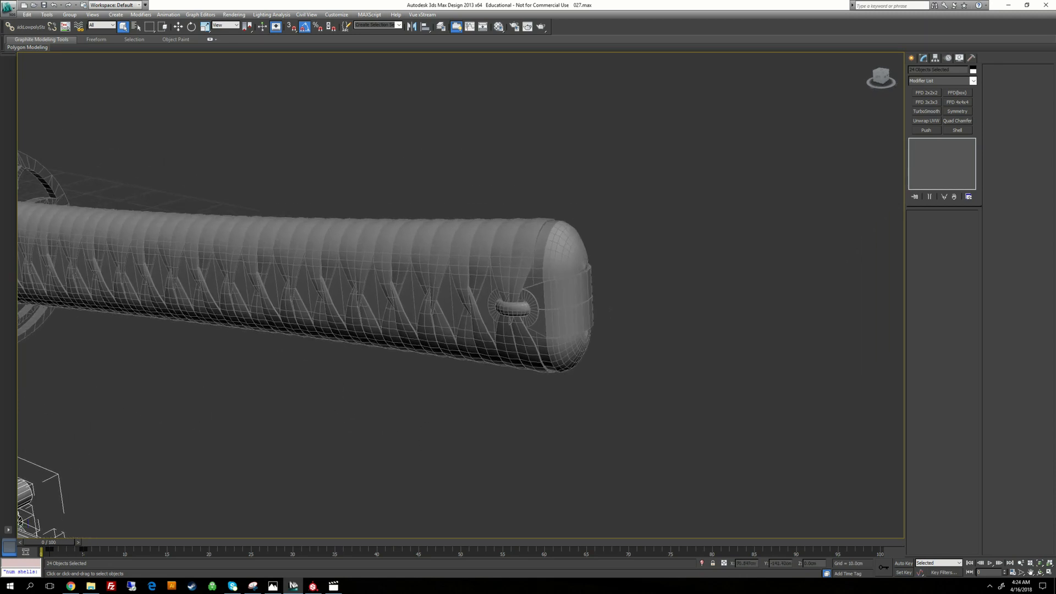
scroll(484, 352, up, 3)
click(654, 313)
scroll(459, 292, down, 3)
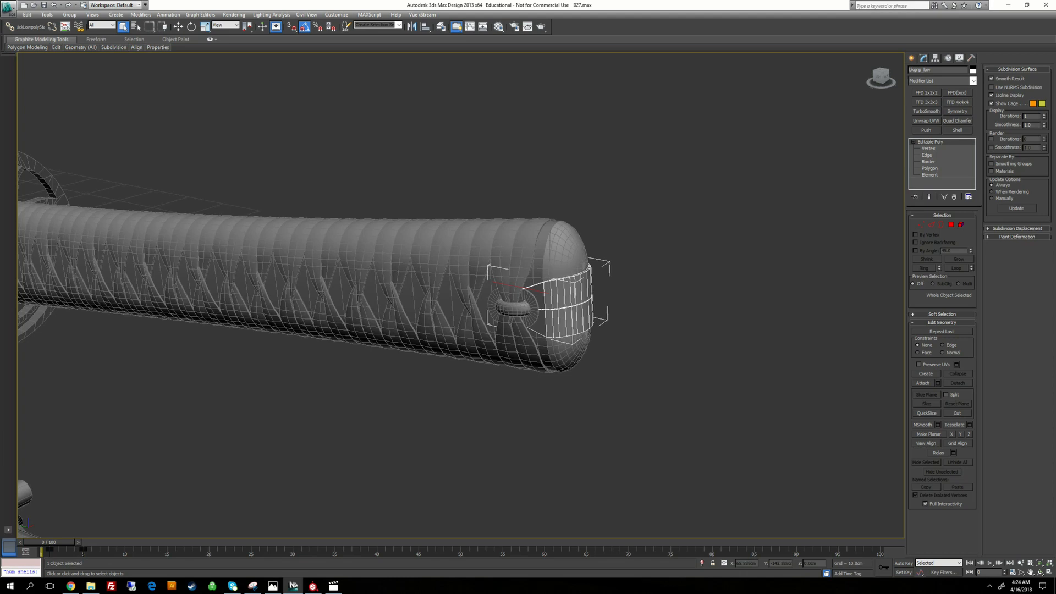
alt+middle_drag(572, 308, 571, 283)
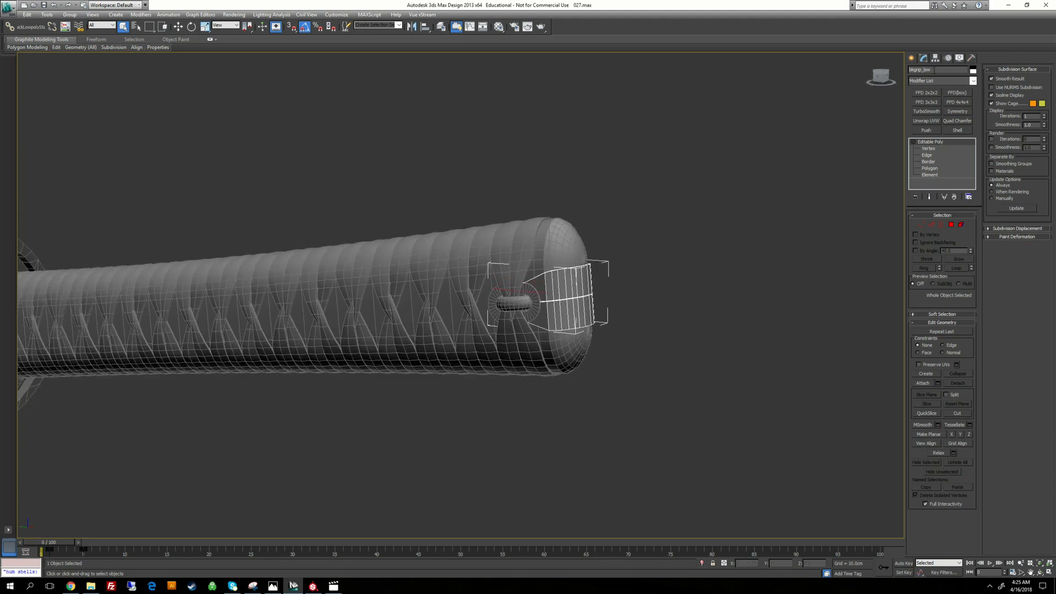
click(917, 70)
click(600, 309)
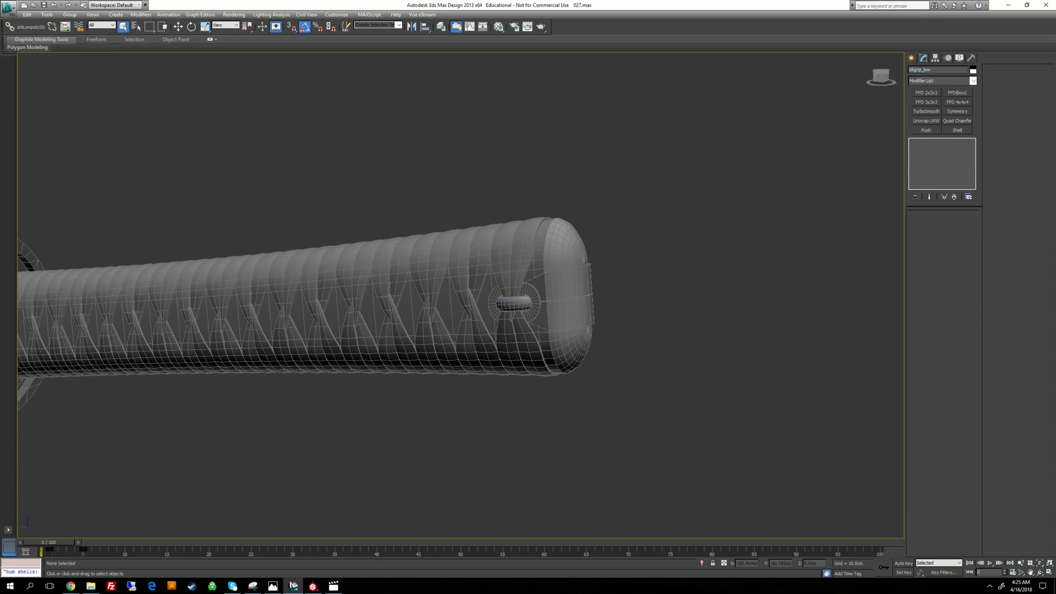
Select the low-poly blade and open the TexTools toolbar, placing it inside the viewport
scroll(599, 360, down, 5)
middle_drag(165, 341, 773, 323)
click(488, 266)
alt+middle_drag(488, 266, 637, 357)
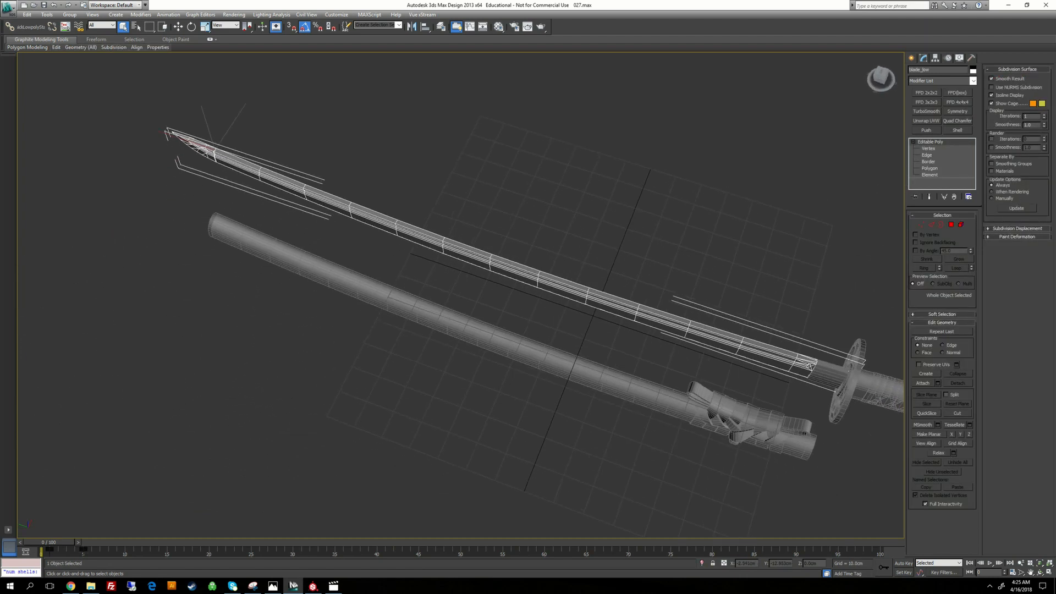
alt+middle_drag(808, 364, 763, 334)
scroll(742, 302, up, 5)
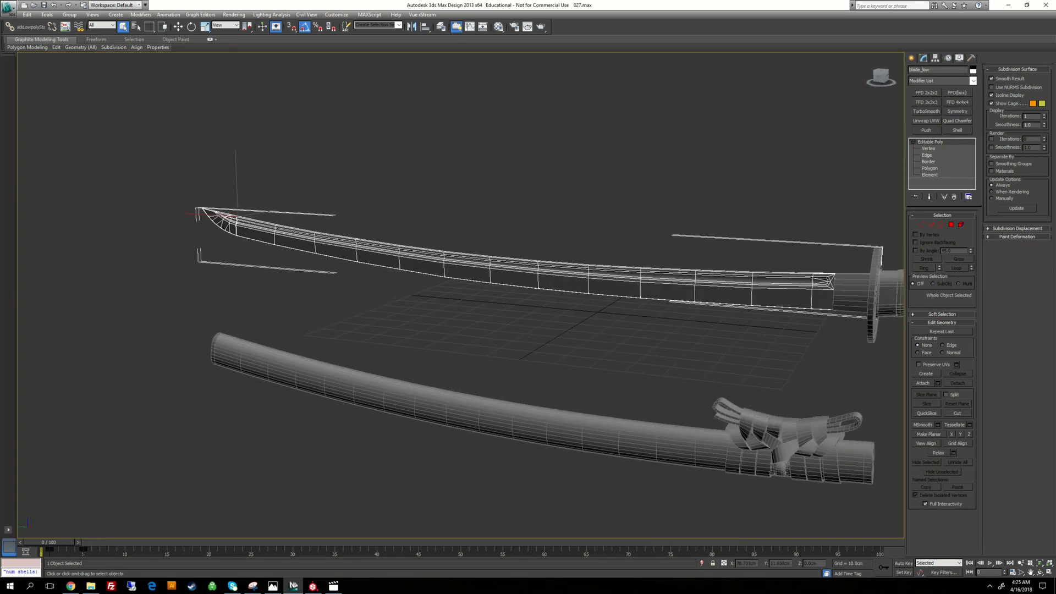
alt+middle_drag(270, 218, 259, 215)
scroll(263, 216, up, 3)
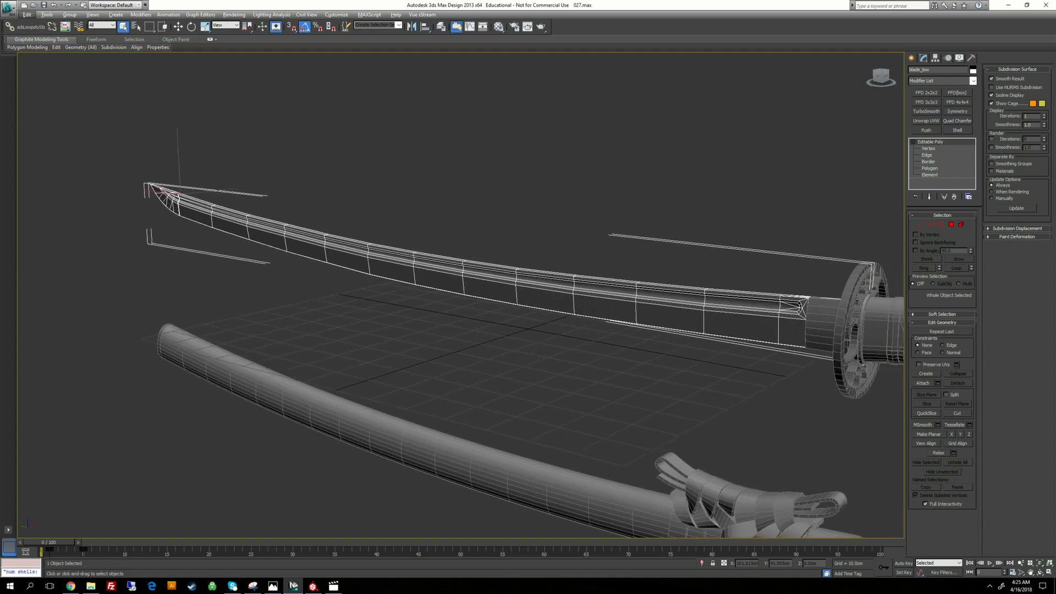
scroll(612, 269, down, 2)
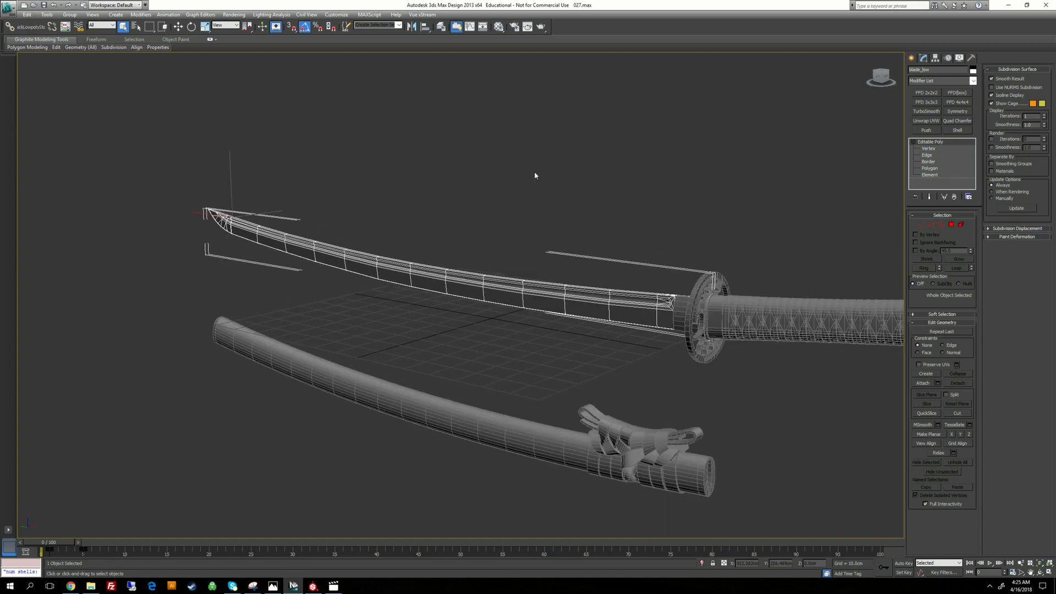
click(65, 27)
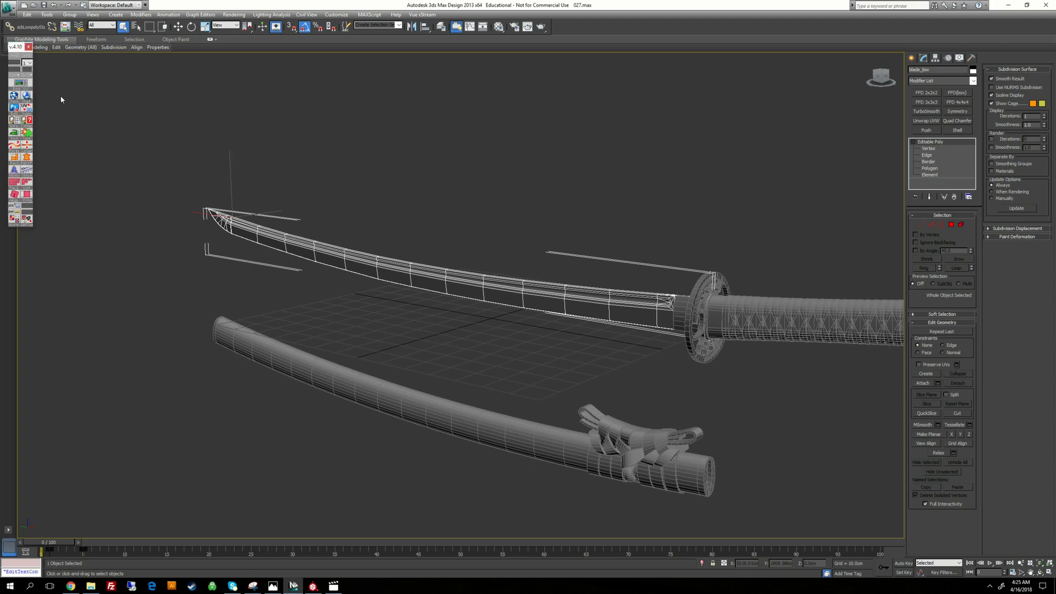
drag(19, 52, 68, 119)
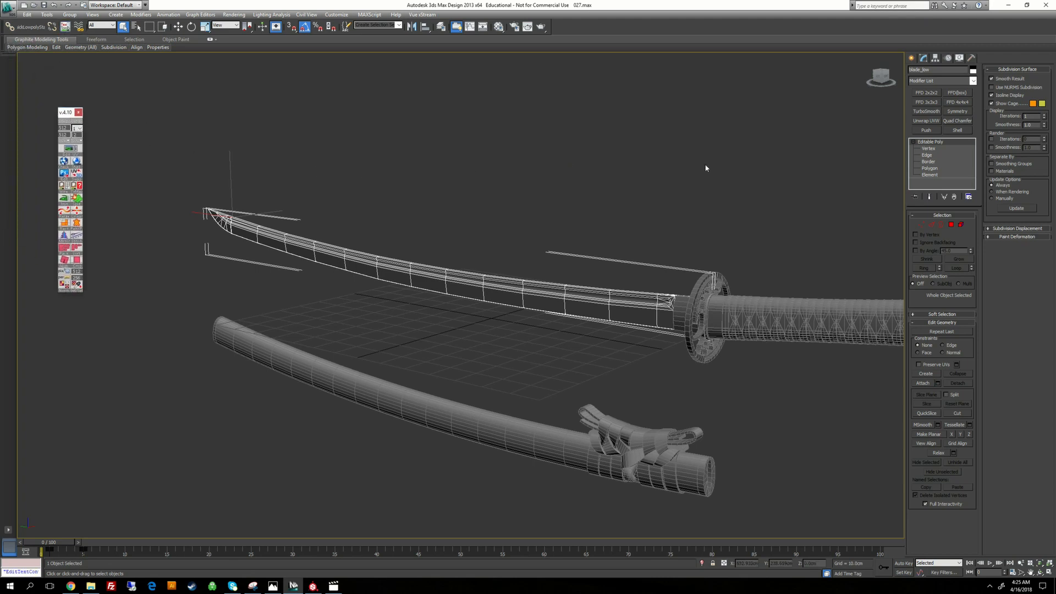
Using Unwrap UVW, create the blade's smoothing groups from its UV shells and convert the blade to an editable poly
click(929, 122)
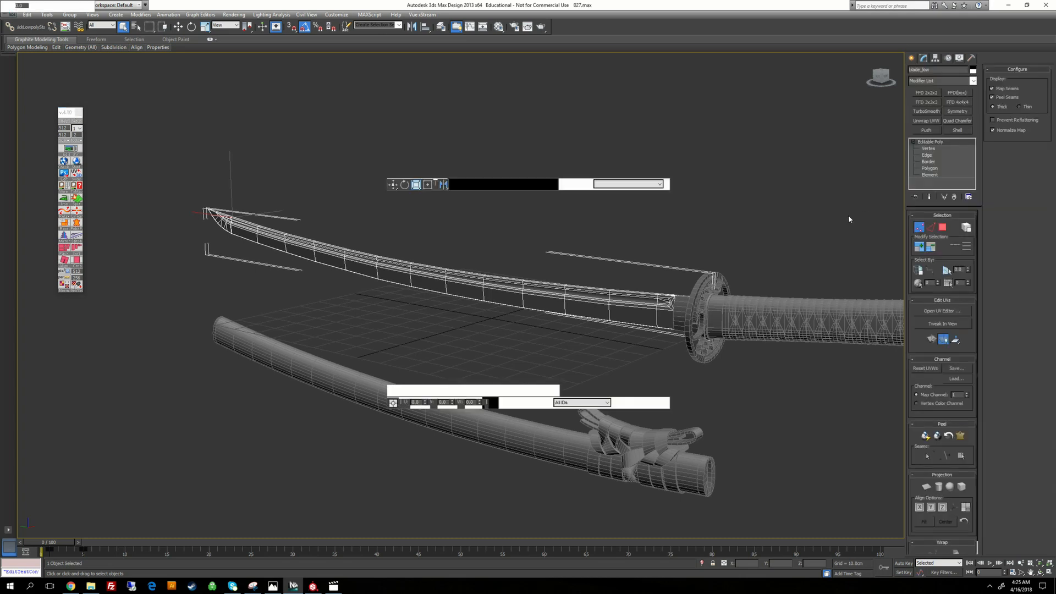
click(79, 141)
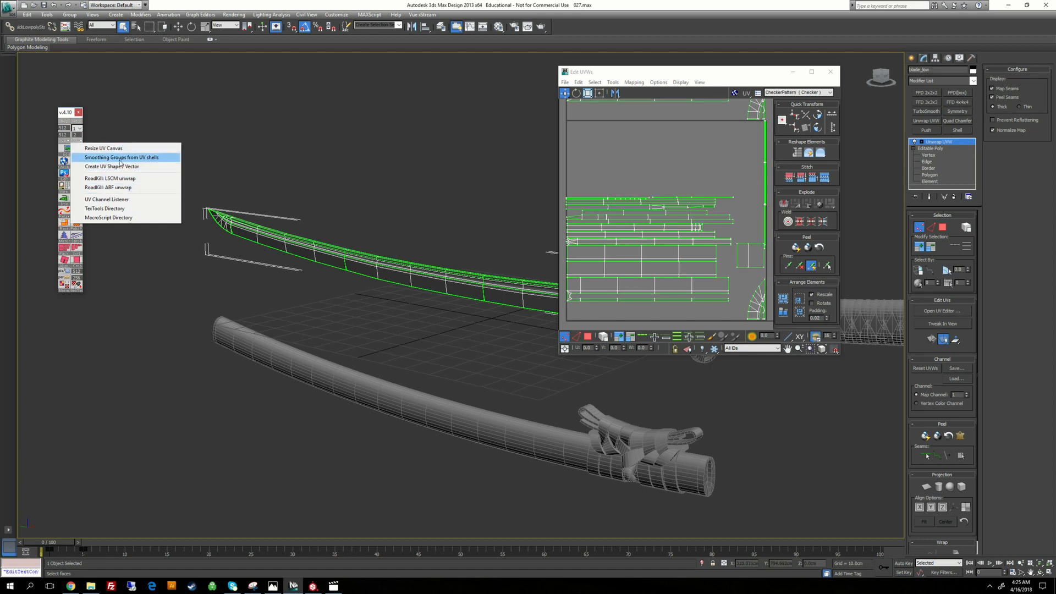
click(120, 158)
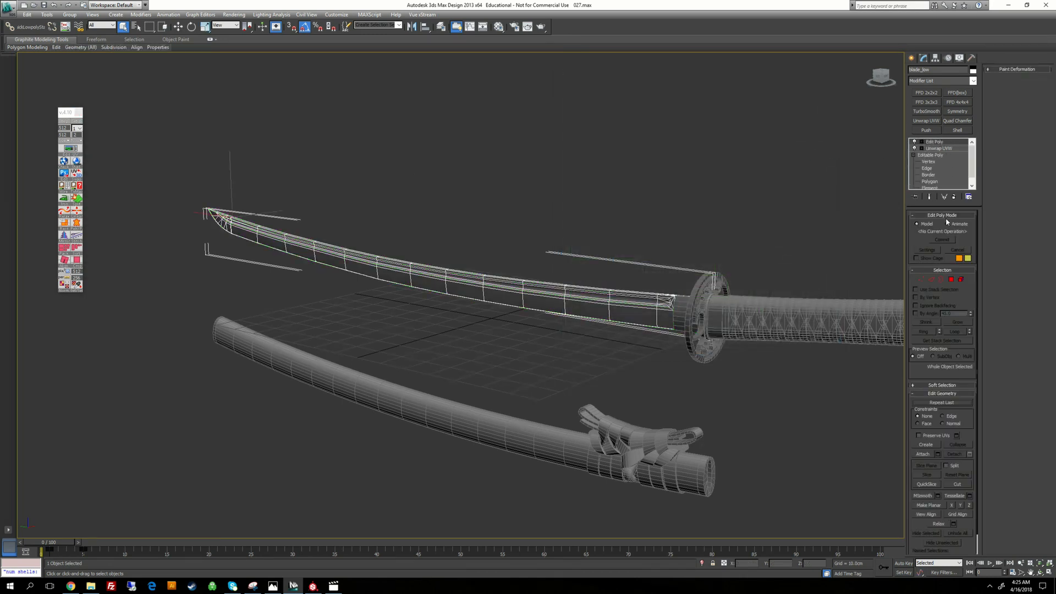
alt+middle_drag(567, 203, 447, 199)
right_click(448, 200)
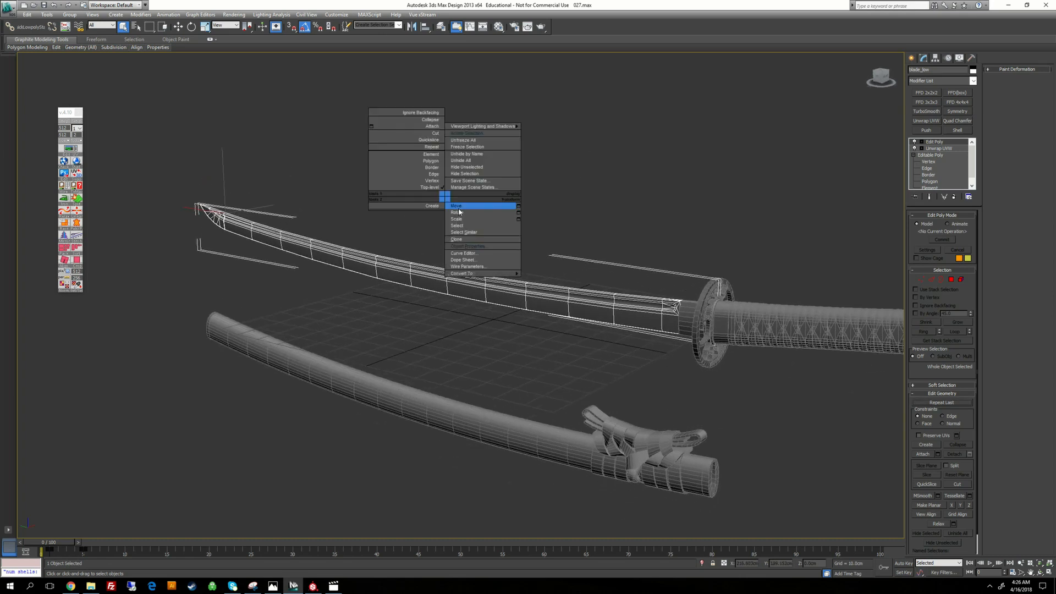
click(559, 281)
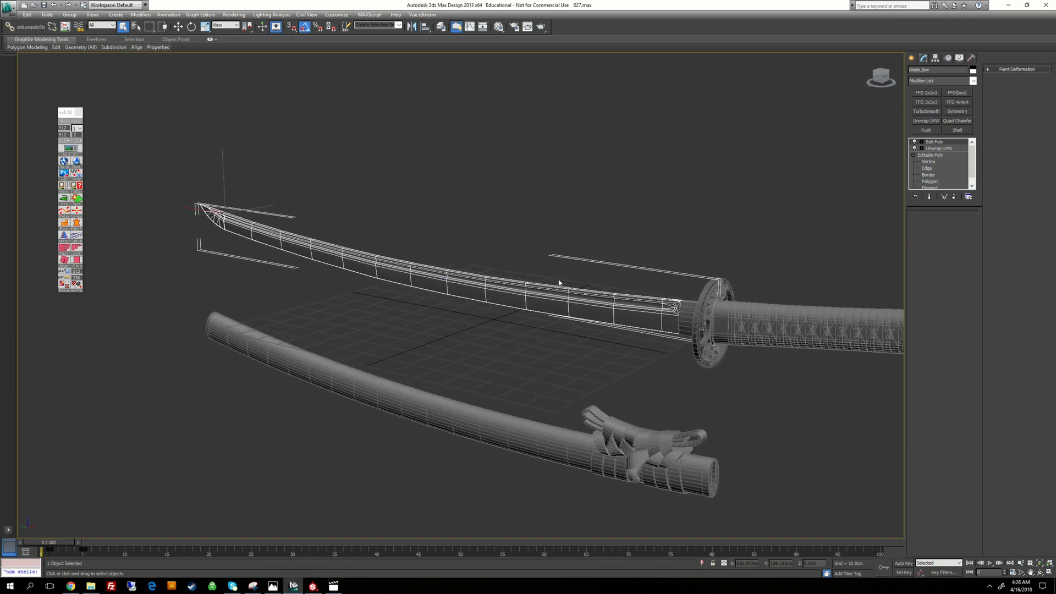
Using Unwrap UVW, create smoothing groups from UV shells for the collar between blade and guard, and convert it to an editable poly
alt+middle_drag(462, 222, 440, 228)
scroll(471, 219, up, 5)
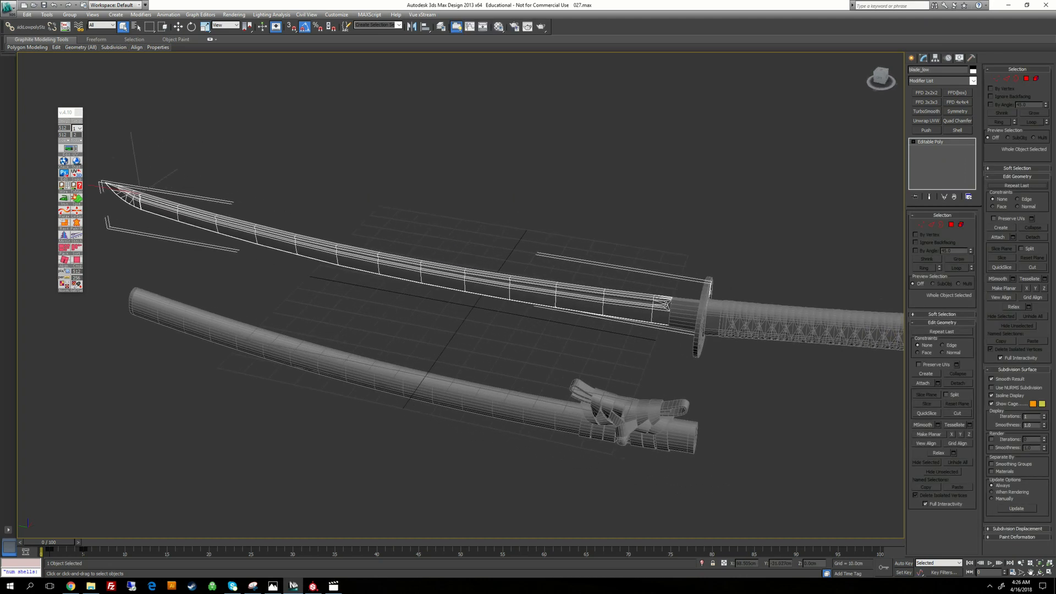
click(597, 275)
alt+middle_drag(597, 275, 599, 297)
click(925, 121)
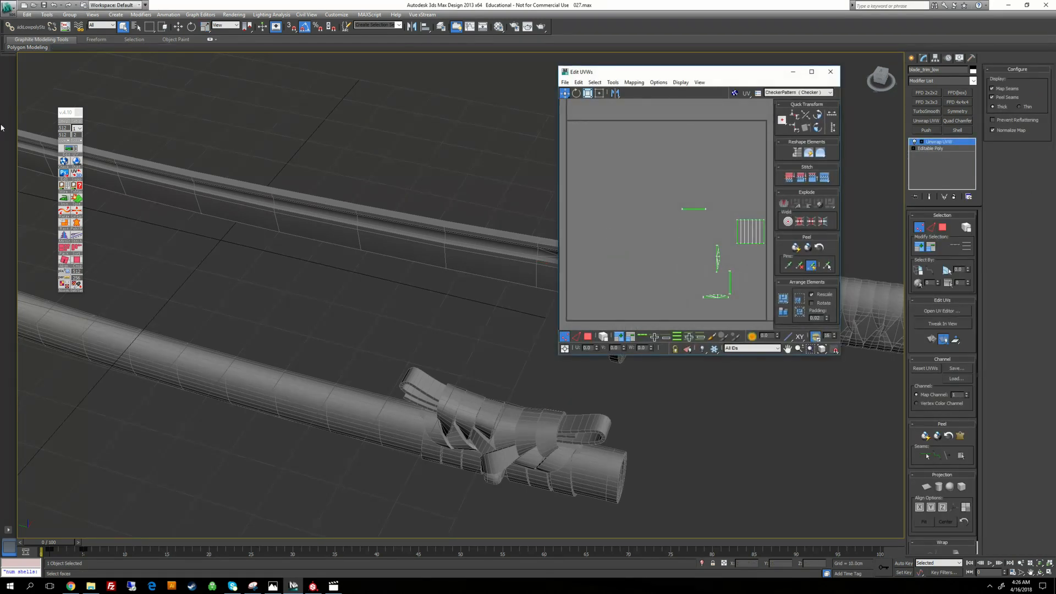
click(71, 142)
click(98, 158)
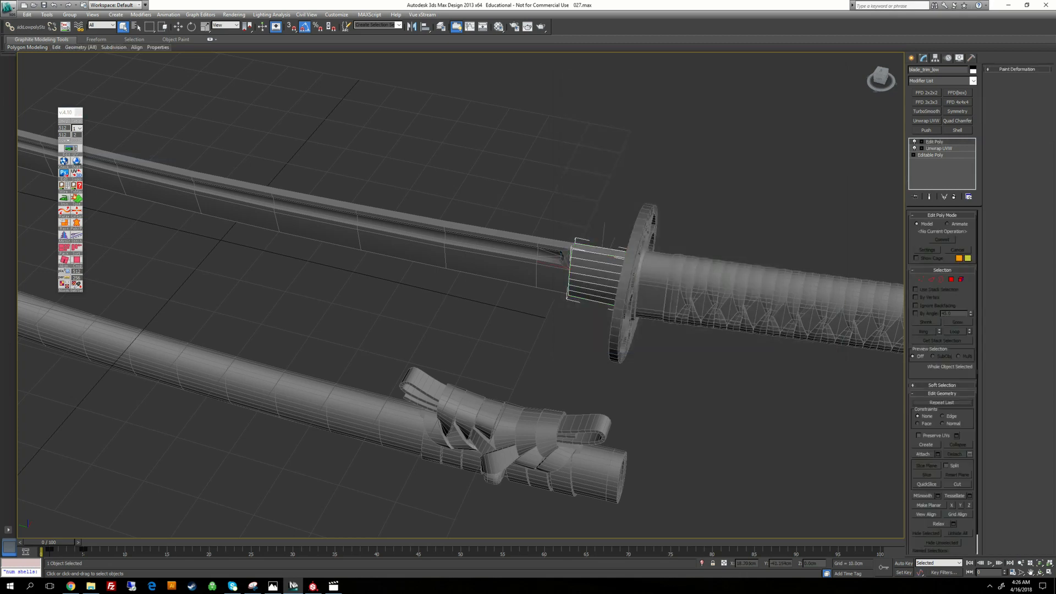
right_click(548, 184)
mouse_move(575, 261)
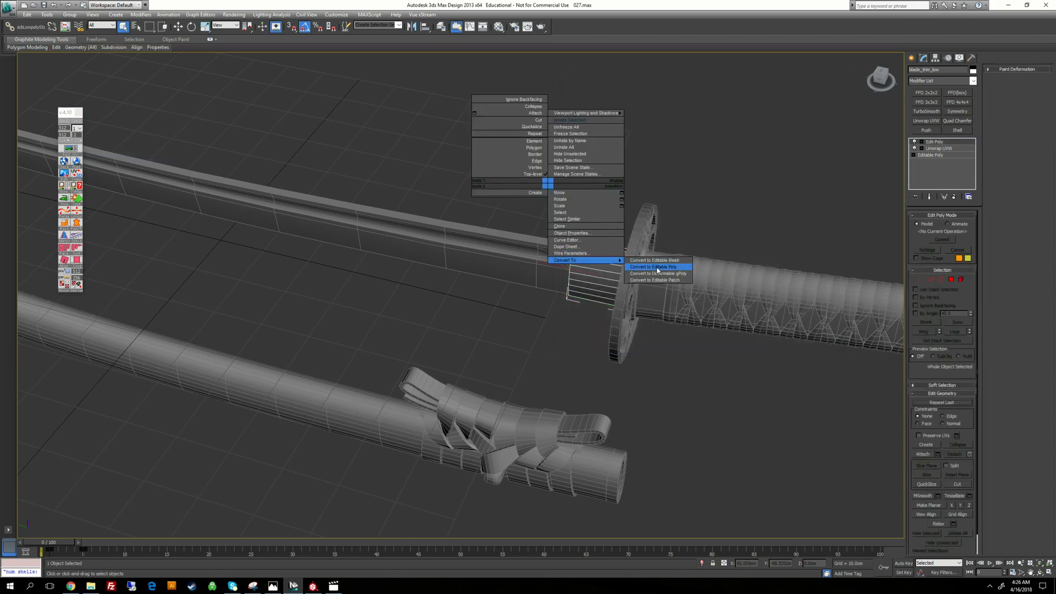
click(657, 268)
Using Unwrap UVW, create smoothing groups from UV shells for the thin trim plate against the guard's blade side, and convert it to an editable poly
alt+middle_drag(600, 264, 641, 242)
scroll(641, 242, up, 3)
click(622, 245)
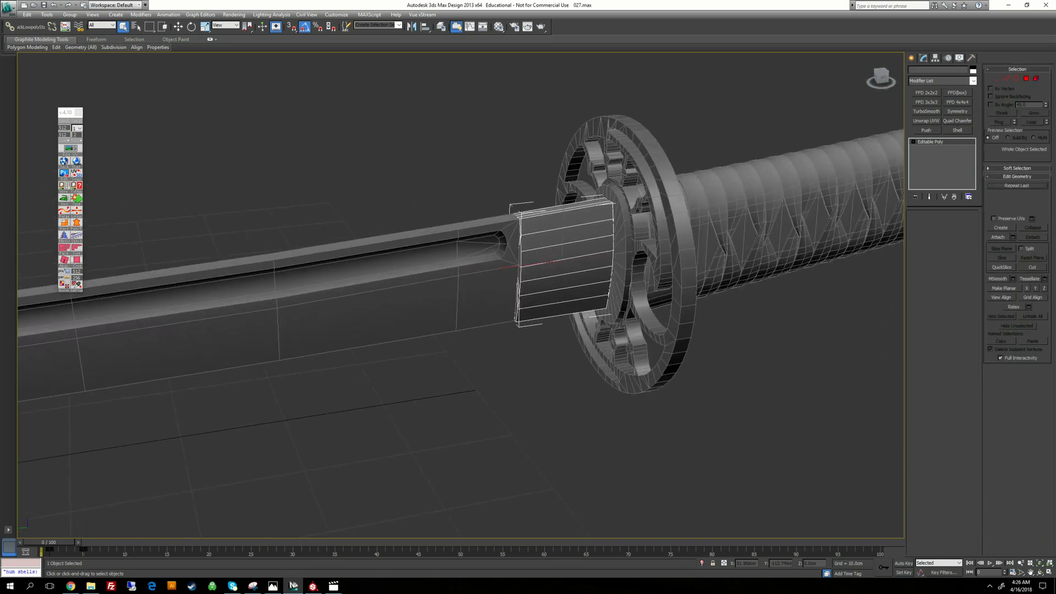
scroll(550, 234, down, 4)
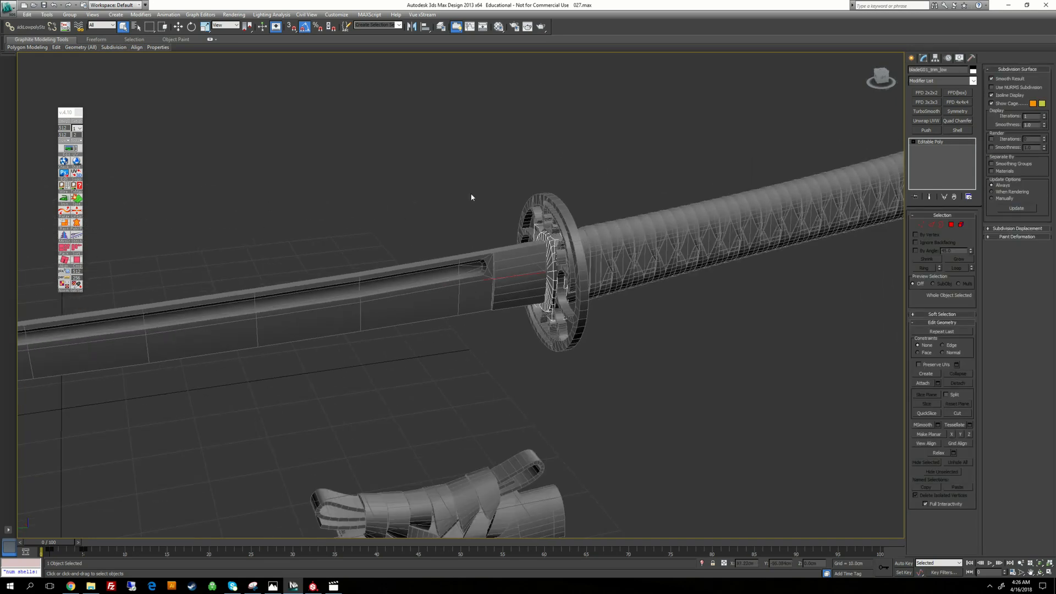
click(926, 121)
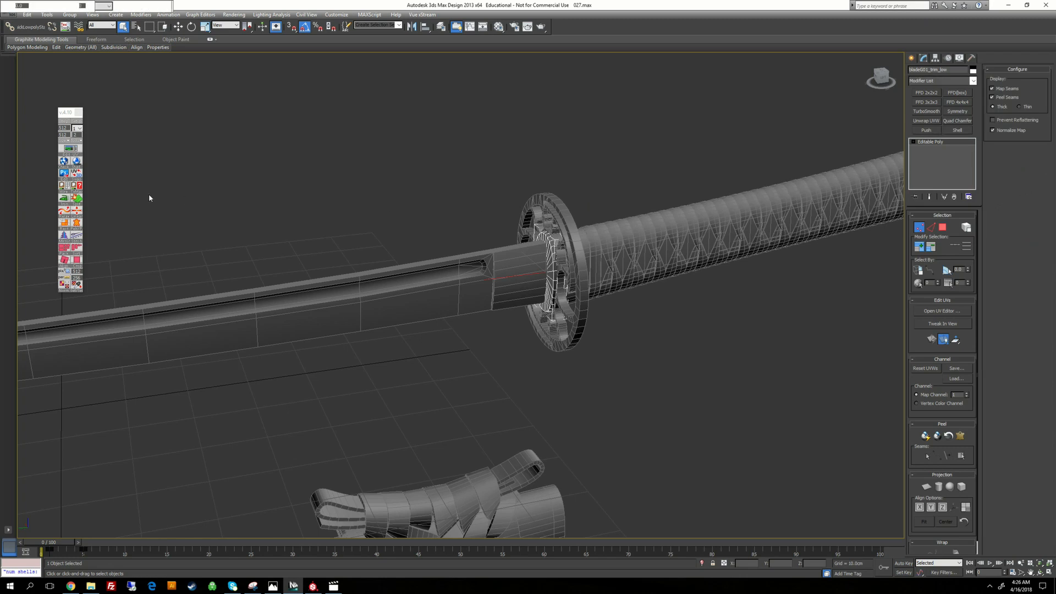
click(80, 148)
click(80, 147)
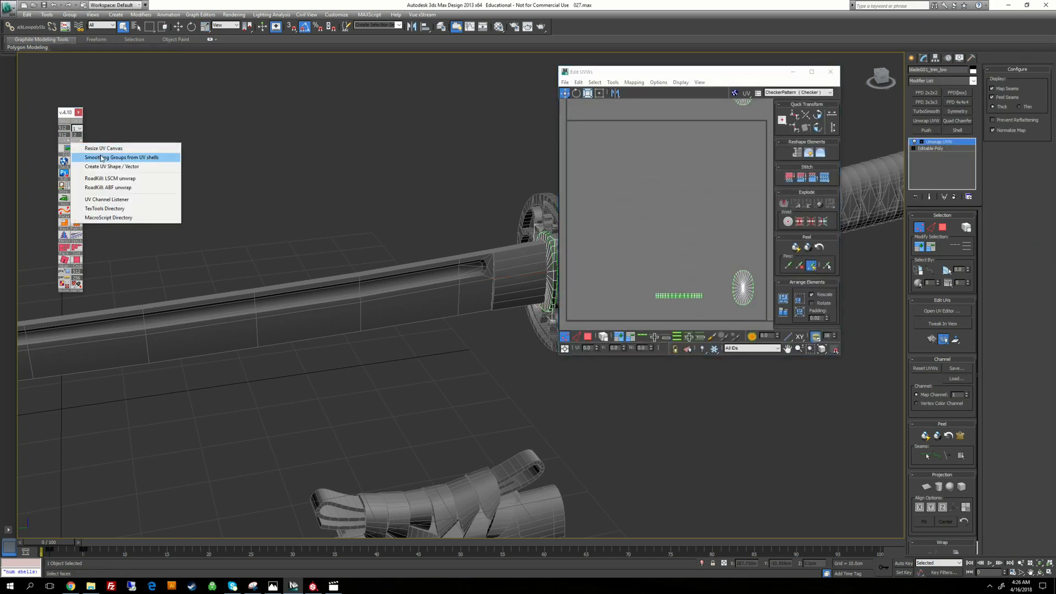
click(132, 157)
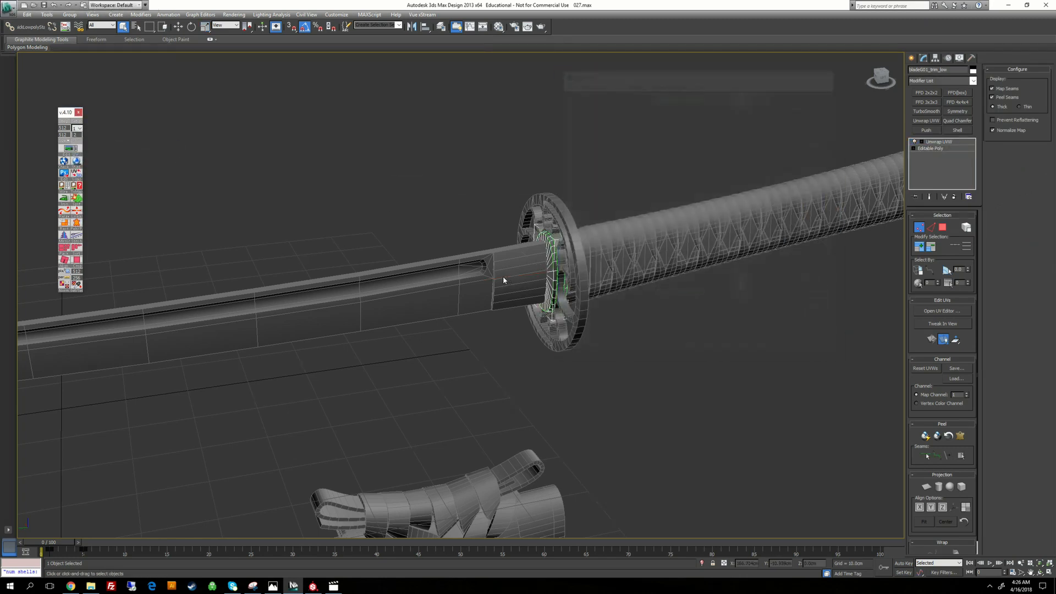
alt+middle_drag(451, 181, 489, 184)
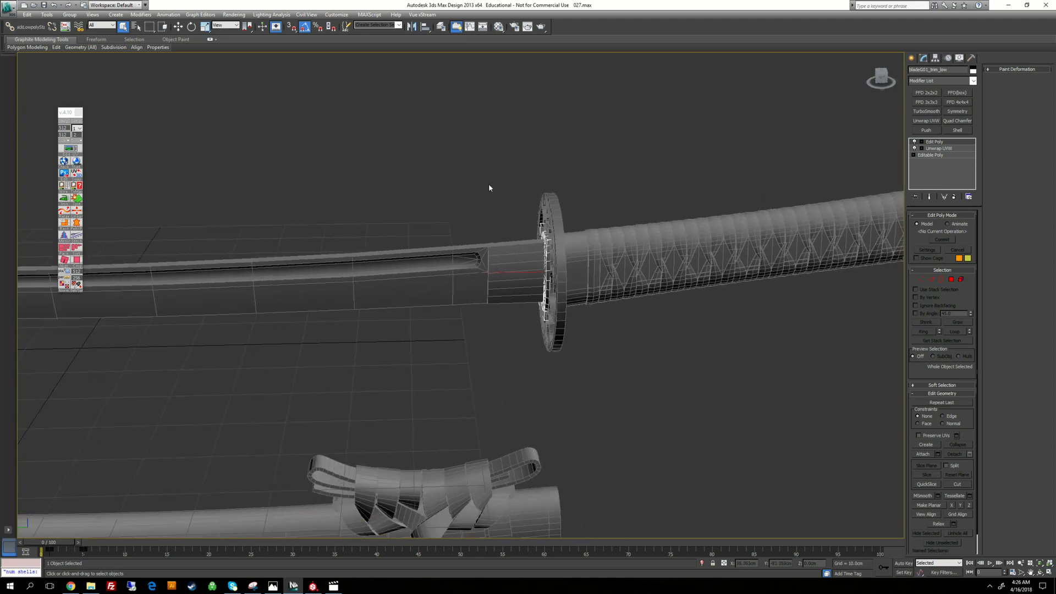
right_click(489, 181)
mouse_move(517, 256)
click(600, 263)
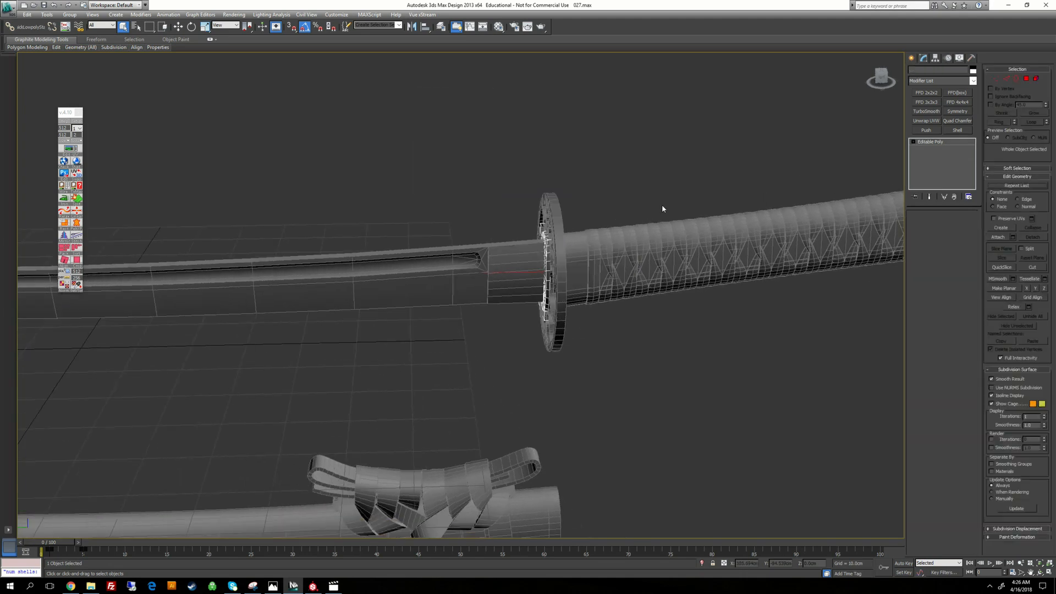
Using Unwrap UVW, create smoothing groups from UV shells for the trim ring between guard and handle wrap, and convert it to an editable poly
alt+middle_drag(662, 203, 605, 206)
click(421, 278)
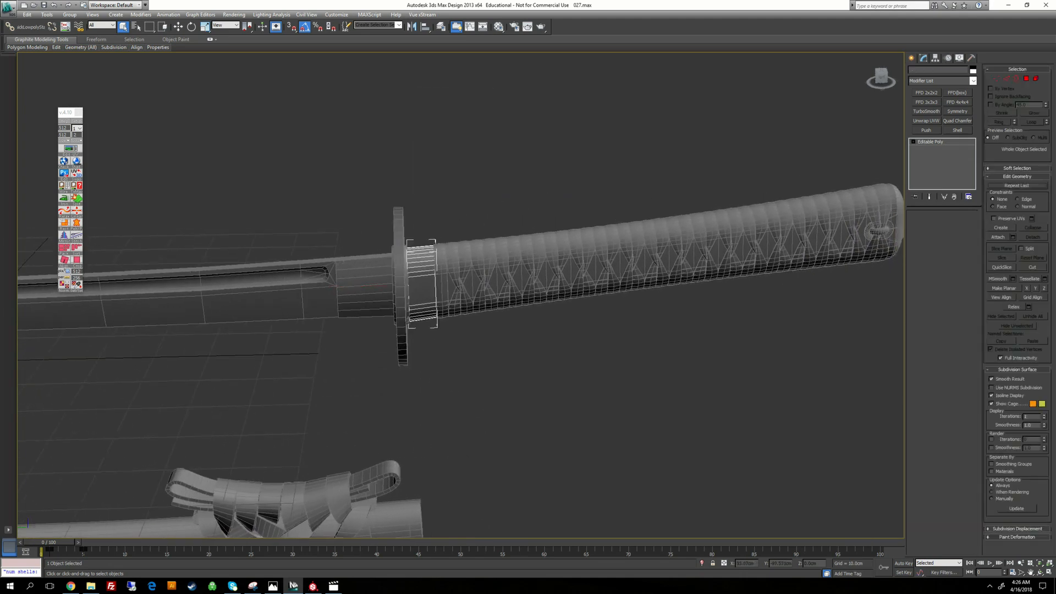
click(926, 121)
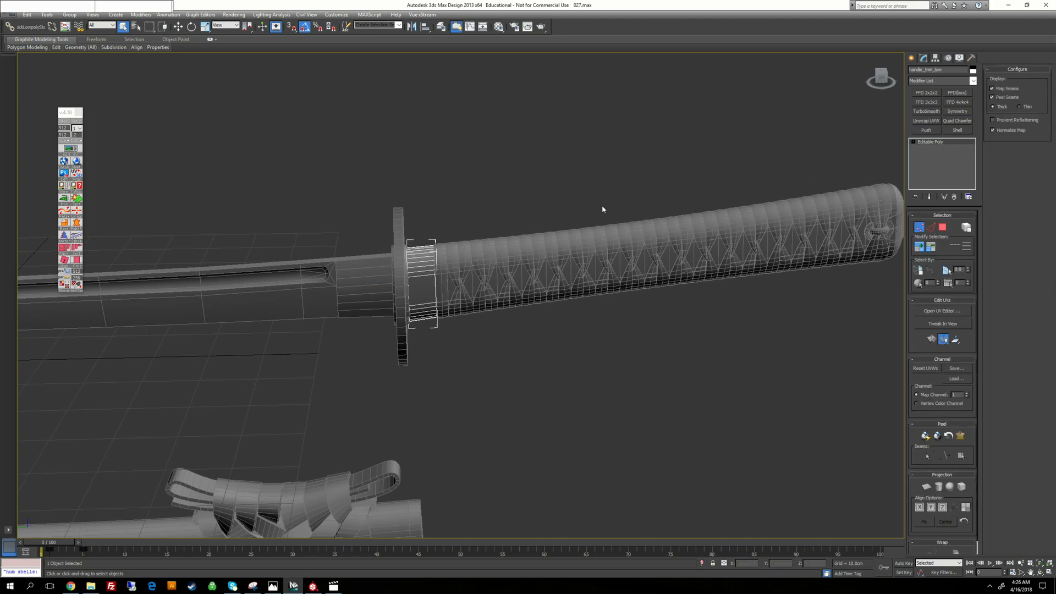
click(80, 142)
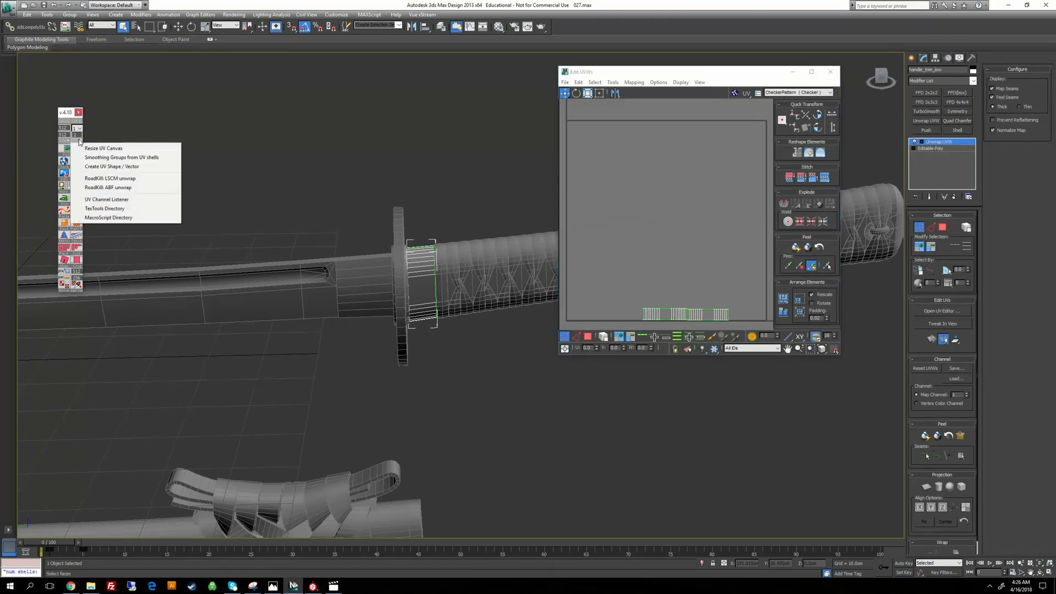
click(121, 157)
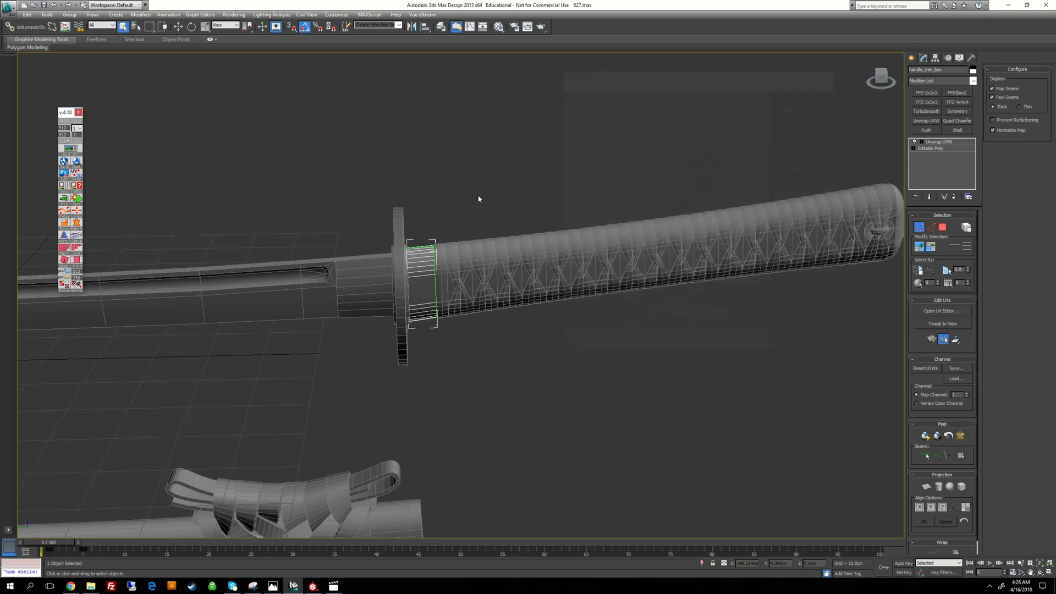
right_click(476, 193)
mouse_move(510, 269)
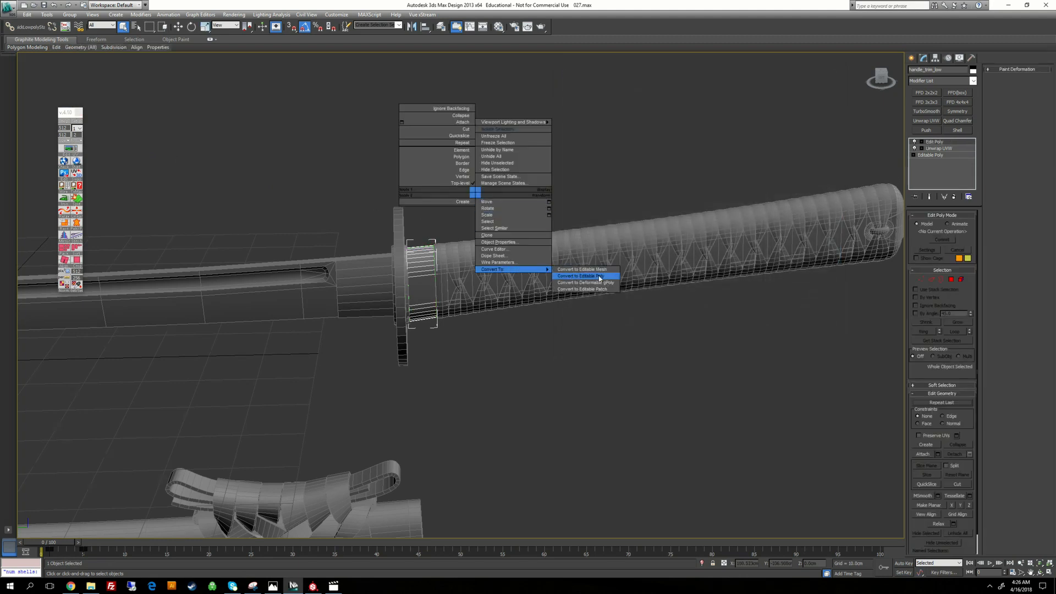
click(599, 277)
click(474, 198)
Using Unwrap UVW, create smoothing groups from UV shells for the criss-cross handle wrap, convert it to an editable poly, and deselect it
click(461, 252)
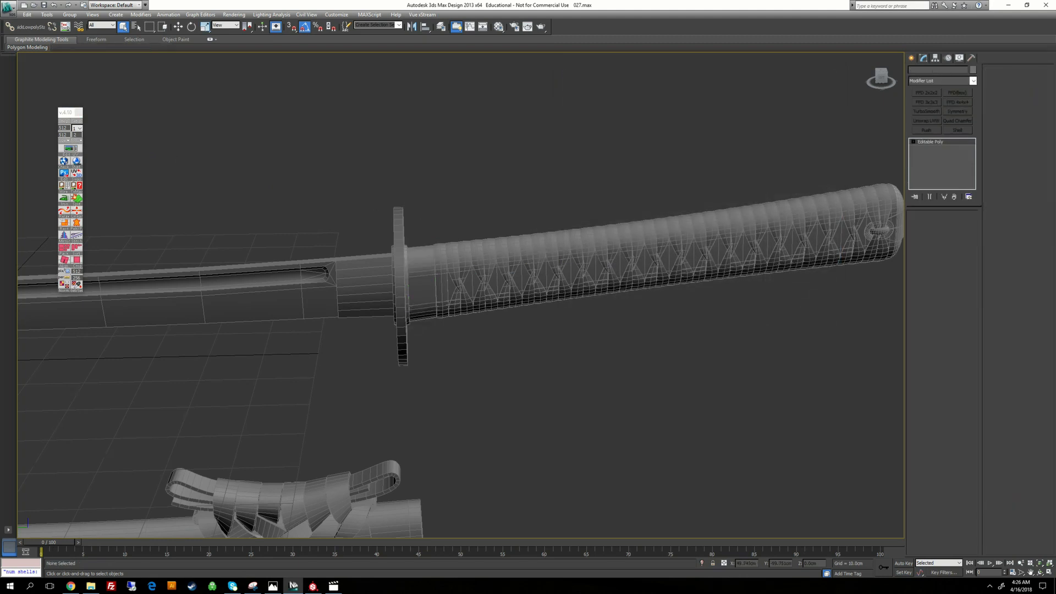
click(80, 142)
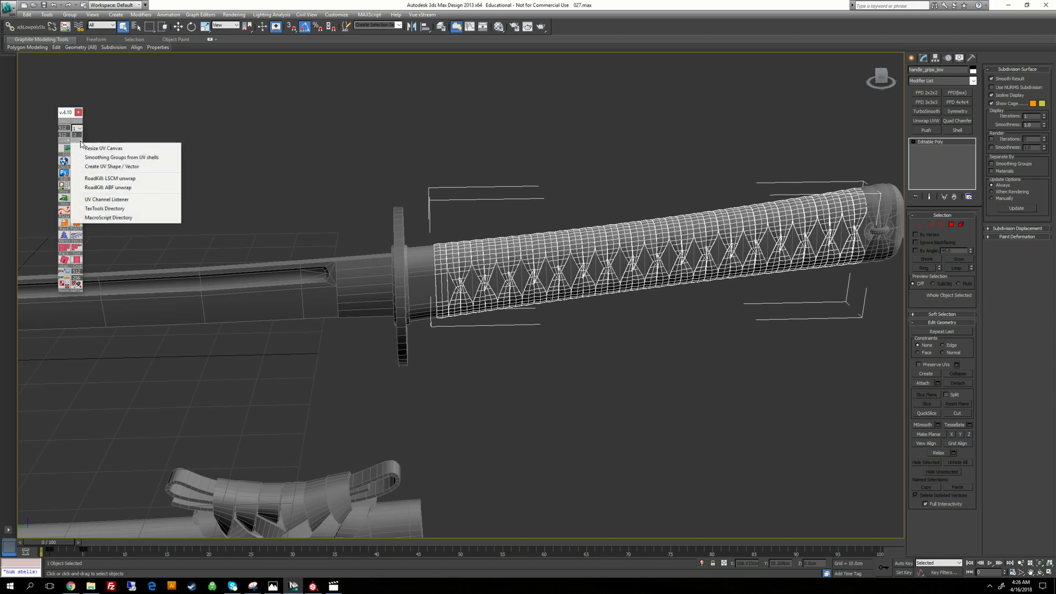
click(932, 121)
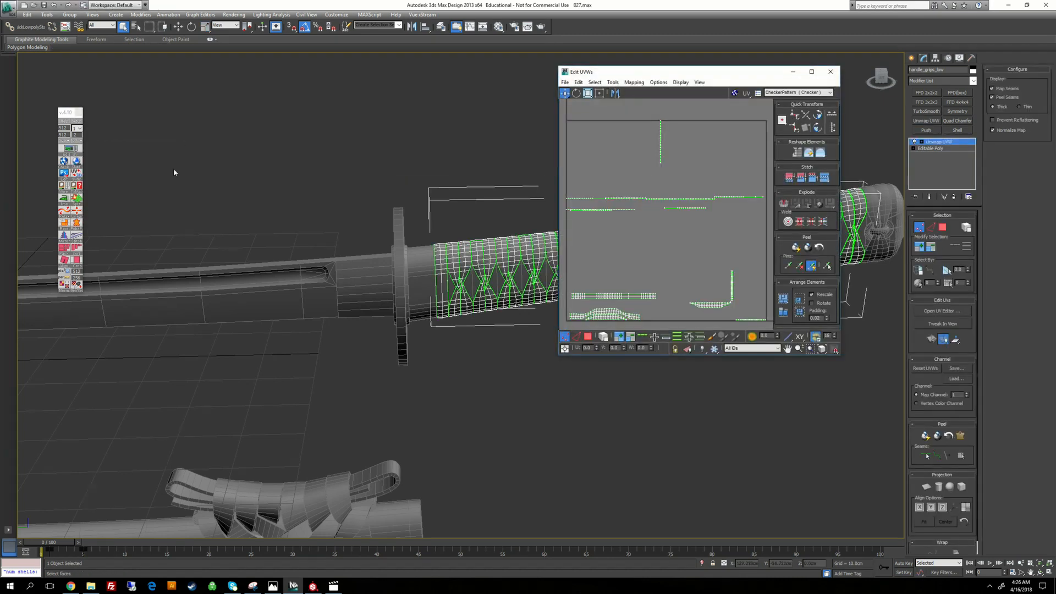
click(81, 142)
click(106, 158)
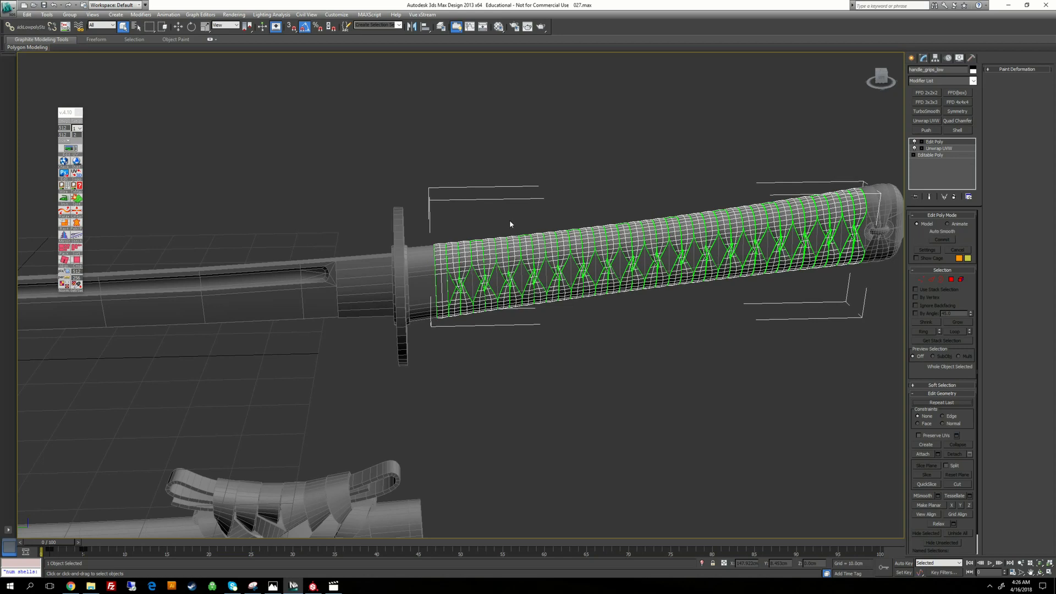
right_click(503, 186)
right_click(510, 173)
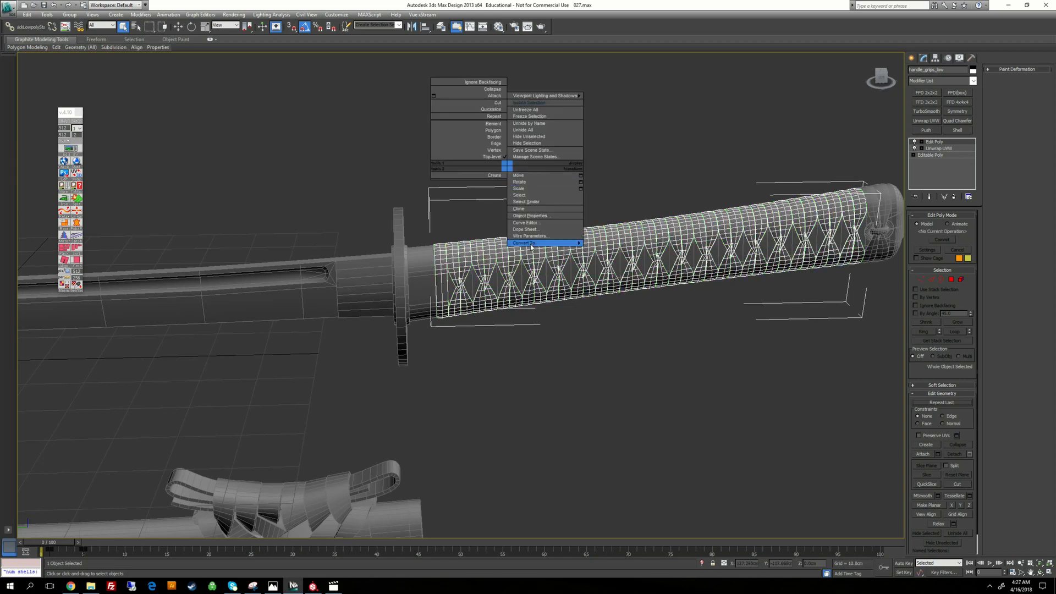
mouse_move(533, 248)
click(608, 252)
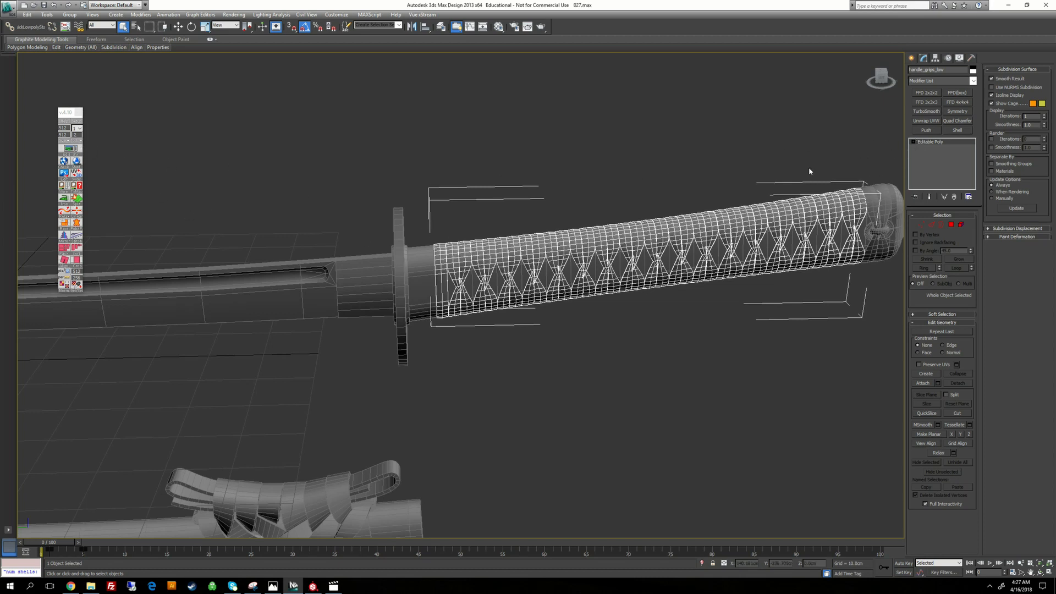
click(620, 131)
Using Unwrap UVW, create smoothing groups from UV shells for the main grip beneath the wrap, convert it to an editable poly, and deselect it
alt+middle_drag(620, 131, 567, 132)
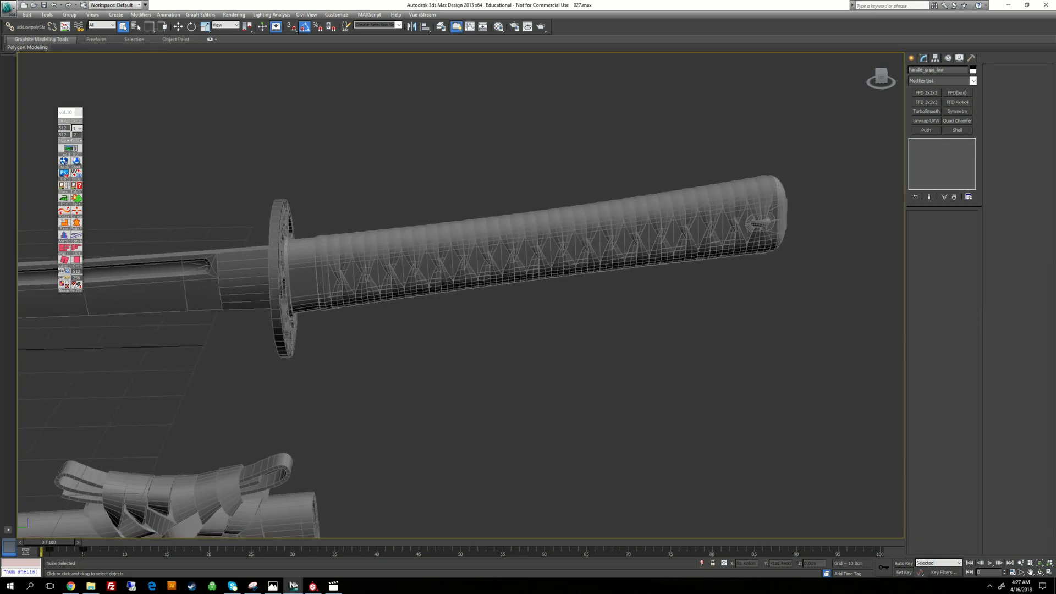
scroll(566, 132, up, 3)
click(448, 242)
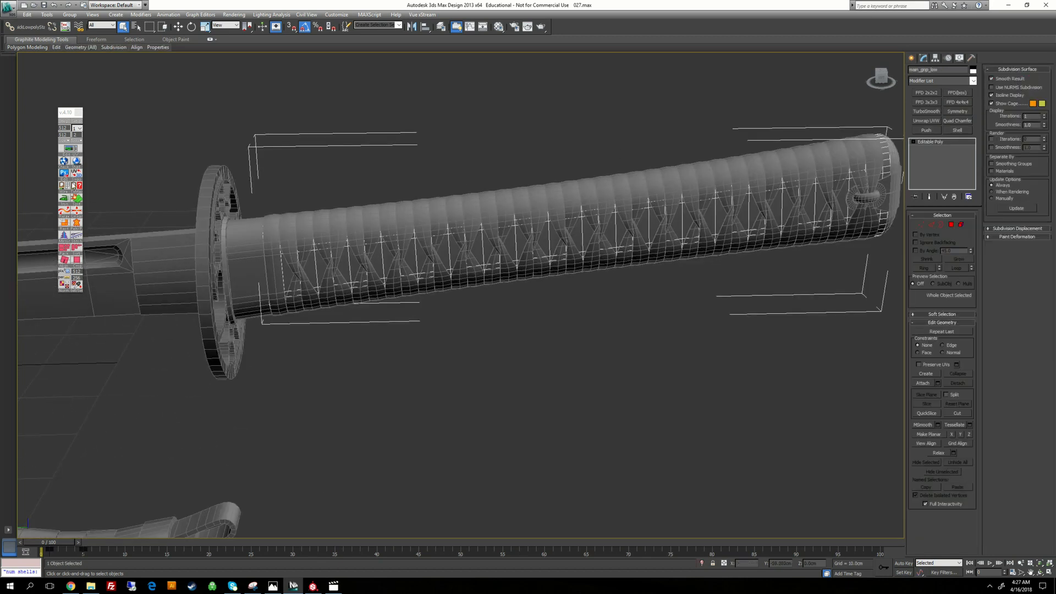
click(79, 143)
click(91, 158)
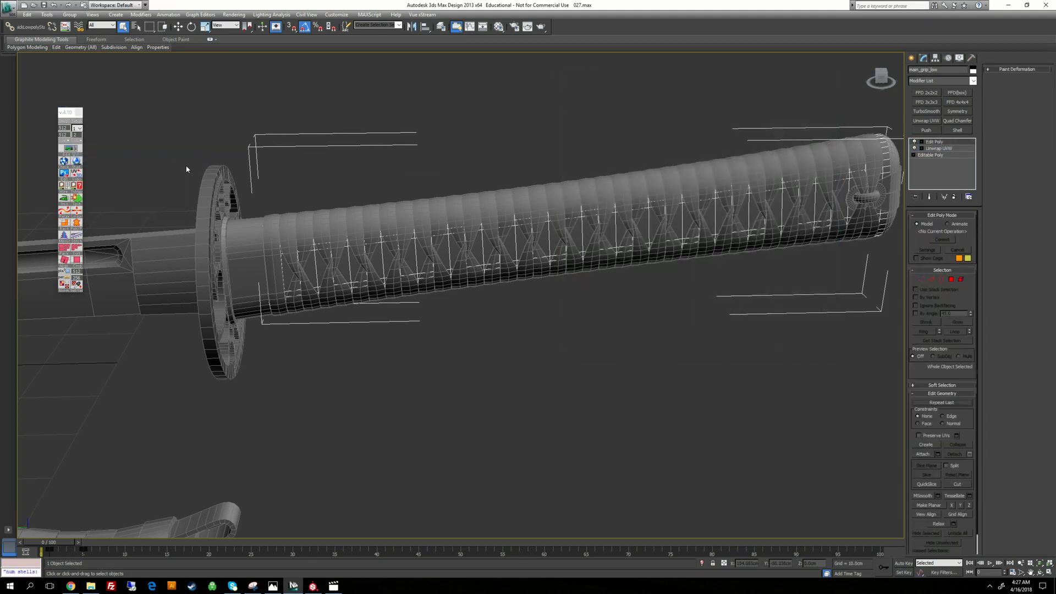
alt+middle_drag(413, 146, 558, 172)
scroll(516, 173, down, 2)
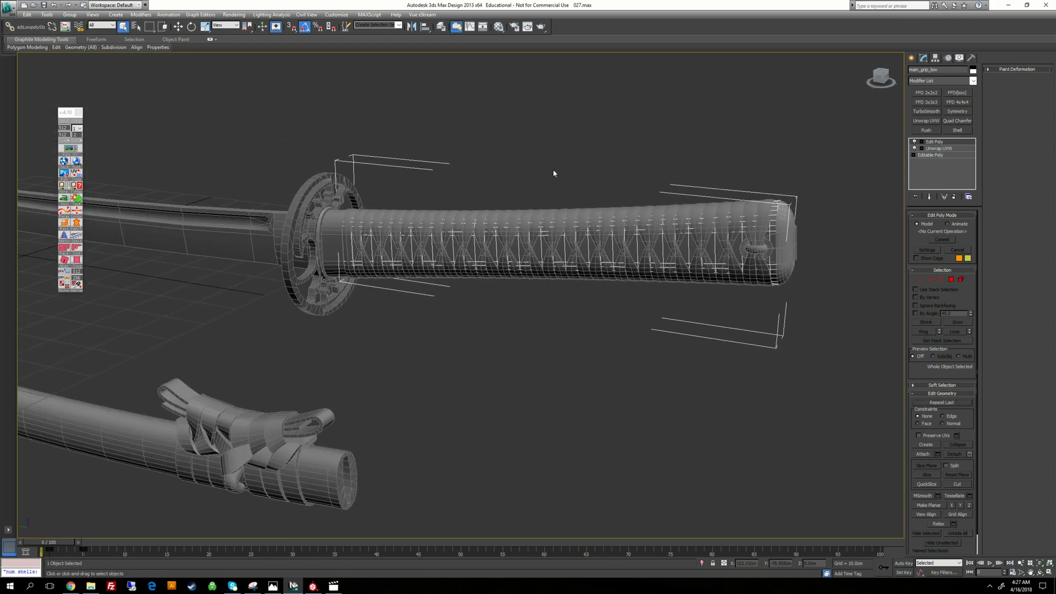
right_click(553, 170)
mouse_move(589, 241)
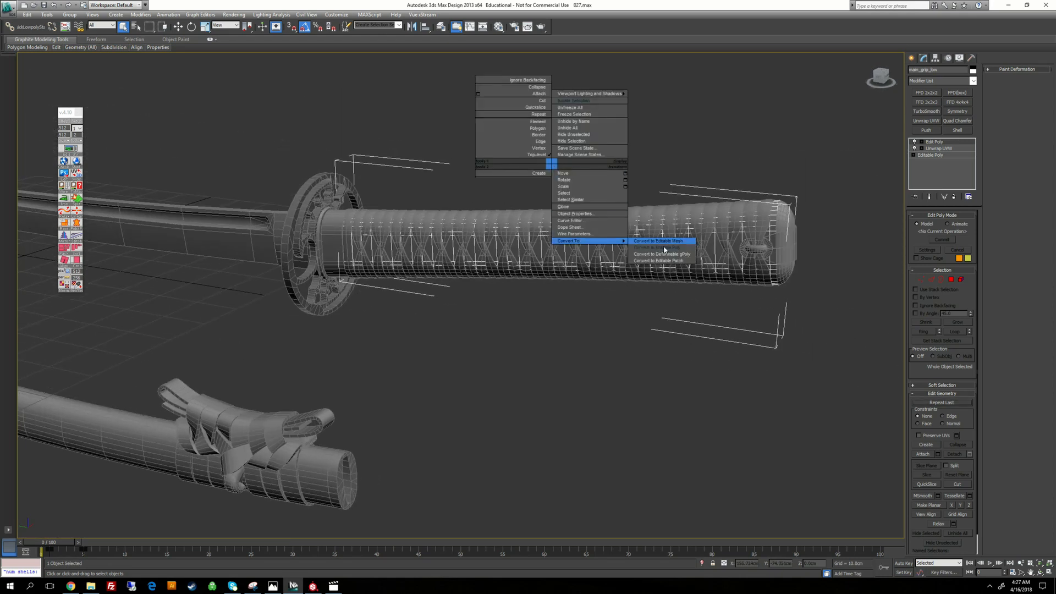
click(664, 247)
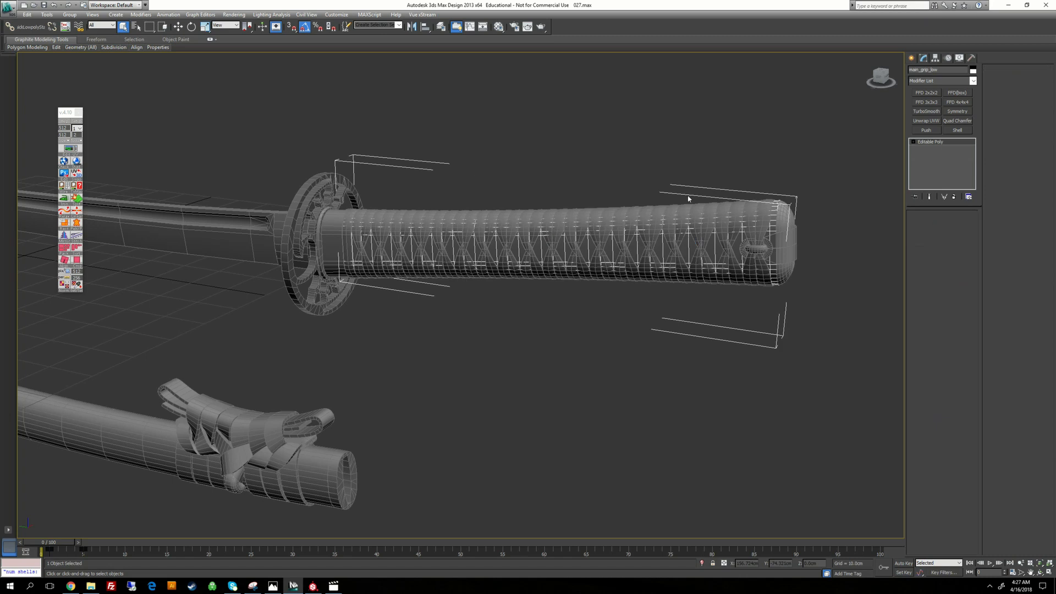
click(715, 155)
Using Unwrap UVW, create smoothing groups from UV shells for the small loop near the handle's end, and convert it to an editable poly
scroll(484, 181, up, 5)
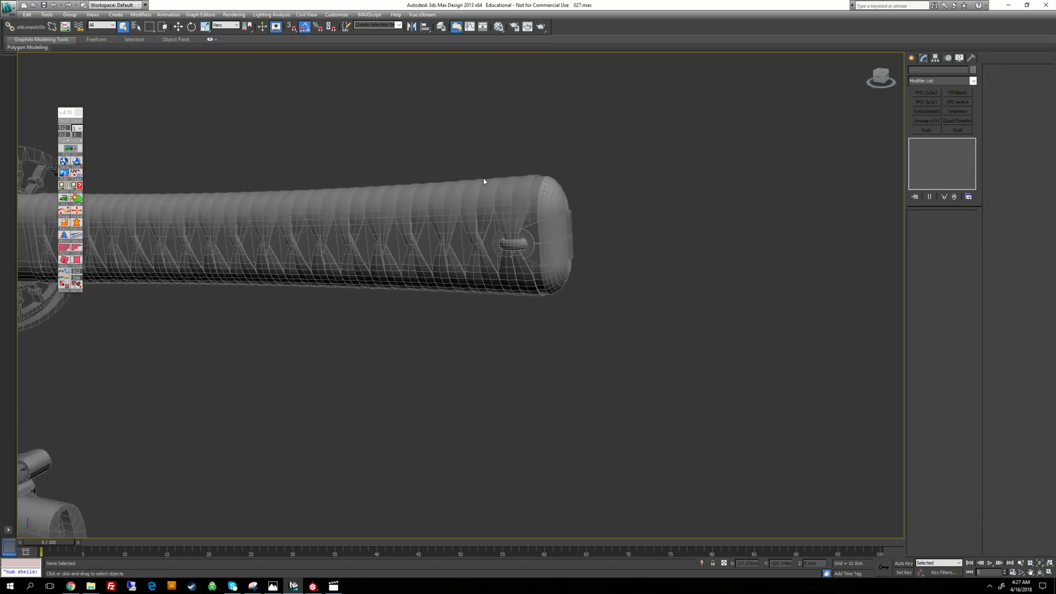
click(511, 243)
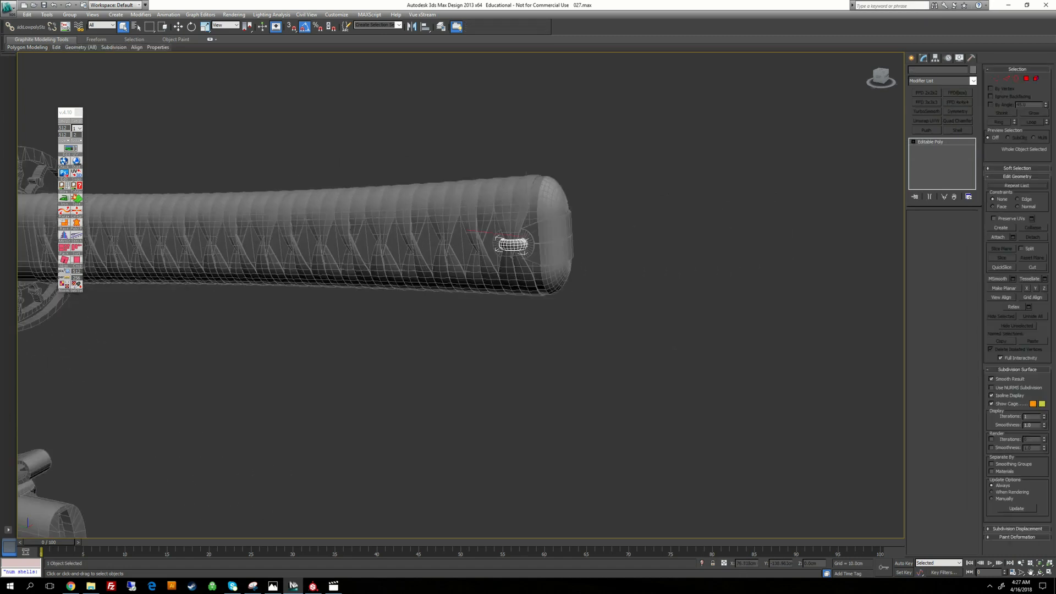
click(71, 140)
click(96, 150)
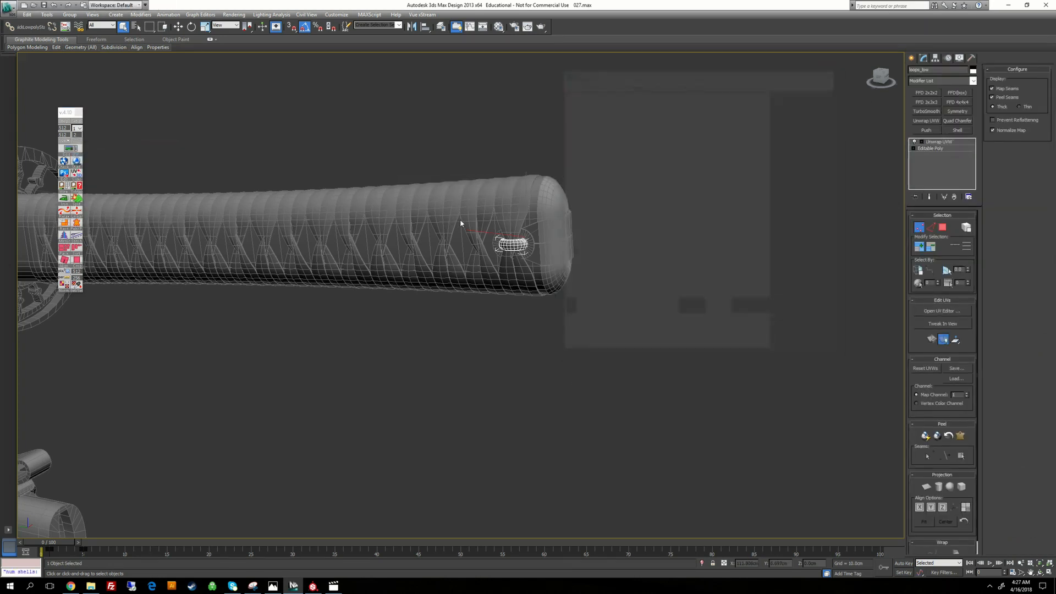
right_click(574, 150)
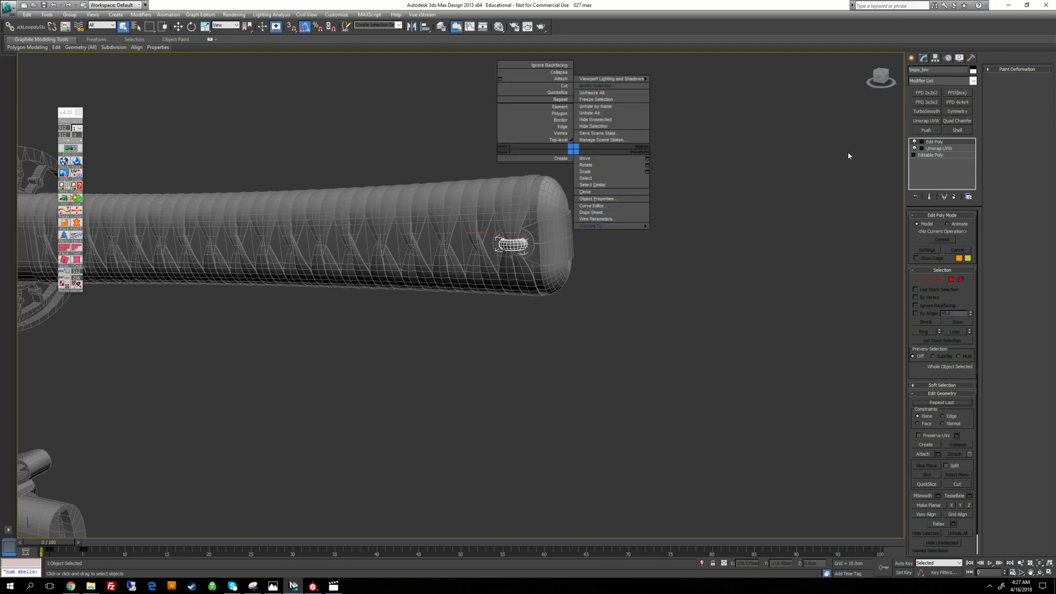
click(693, 178)
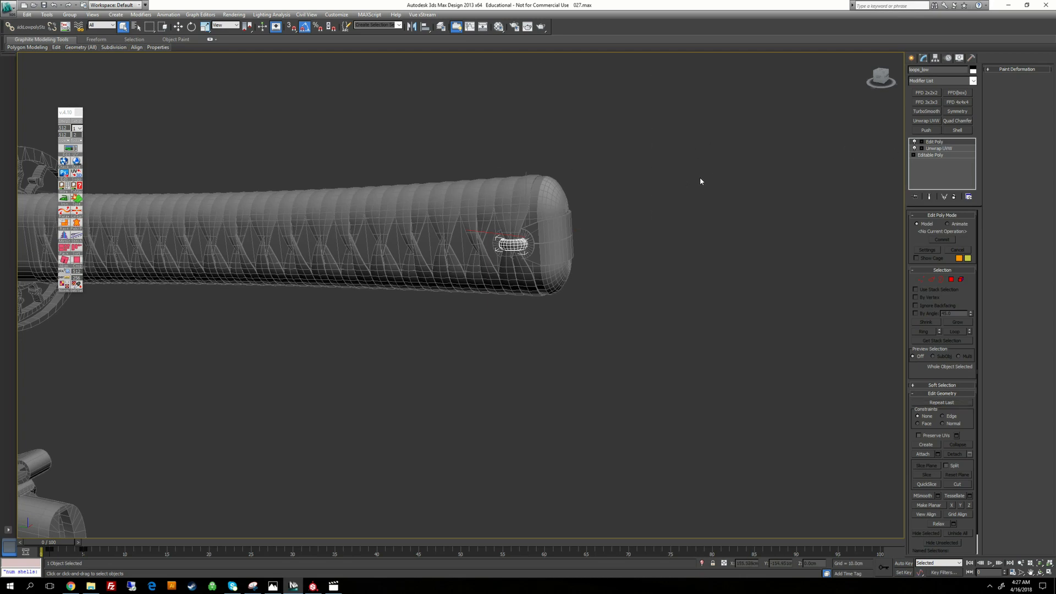
right_click(699, 176)
mouse_move(729, 255)
click(805, 259)
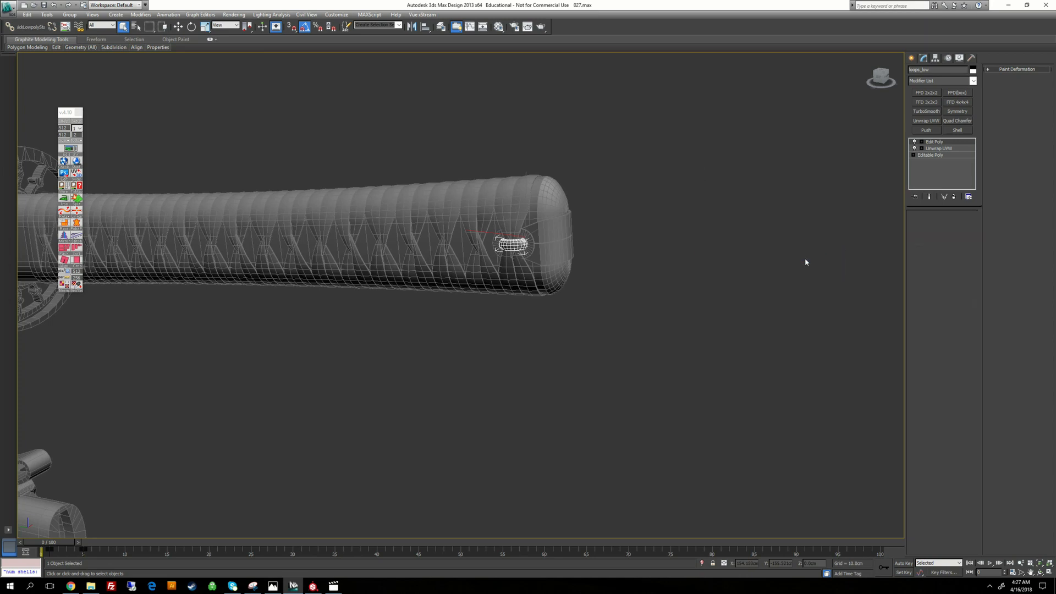
click(611, 244)
Reselect the small handle loop, apply Unwrap UVW, and examine how its UV shells are laid out
click(512, 244)
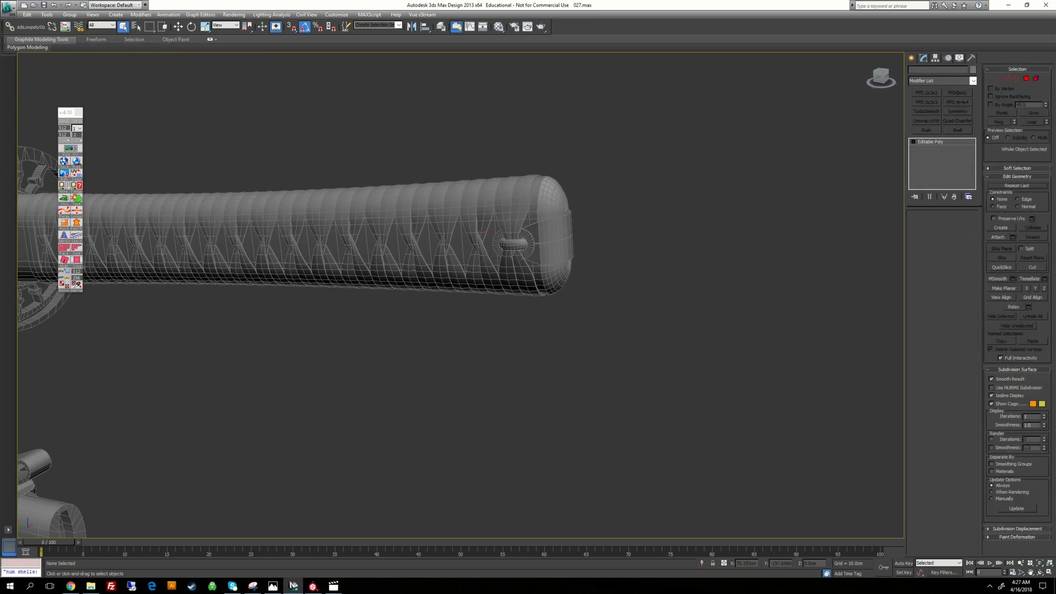
click(926, 121)
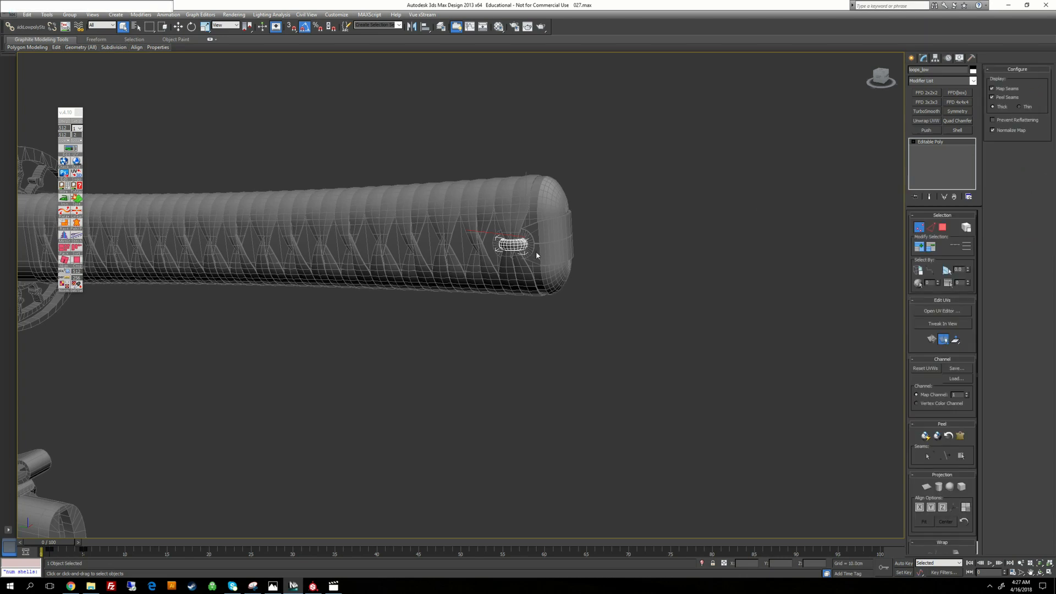
middle_drag(747, 317, 708, 265)
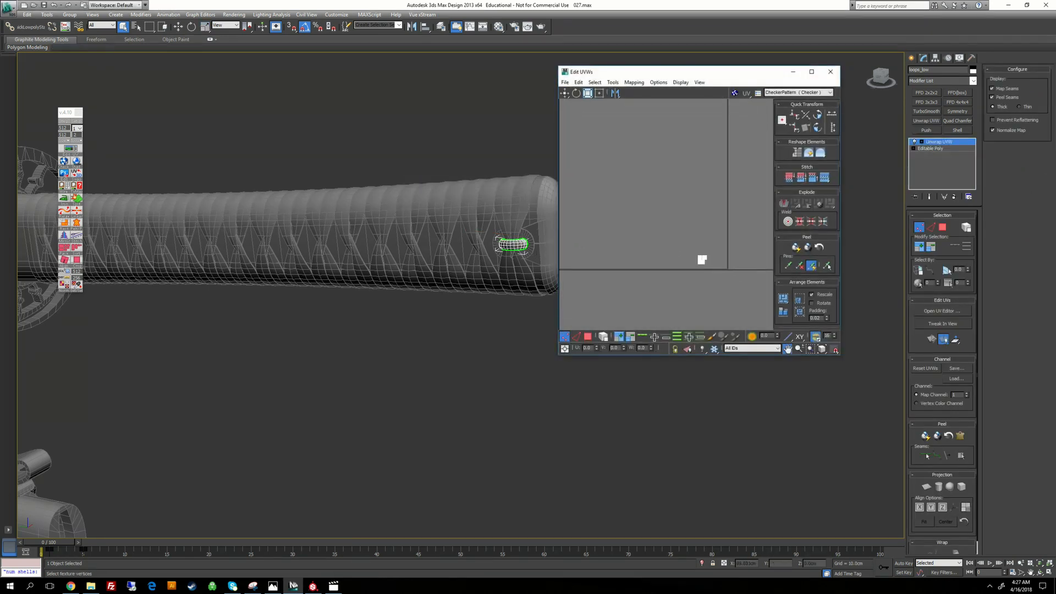
scroll(708, 267, up, 3)
scroll(680, 245, up, 2)
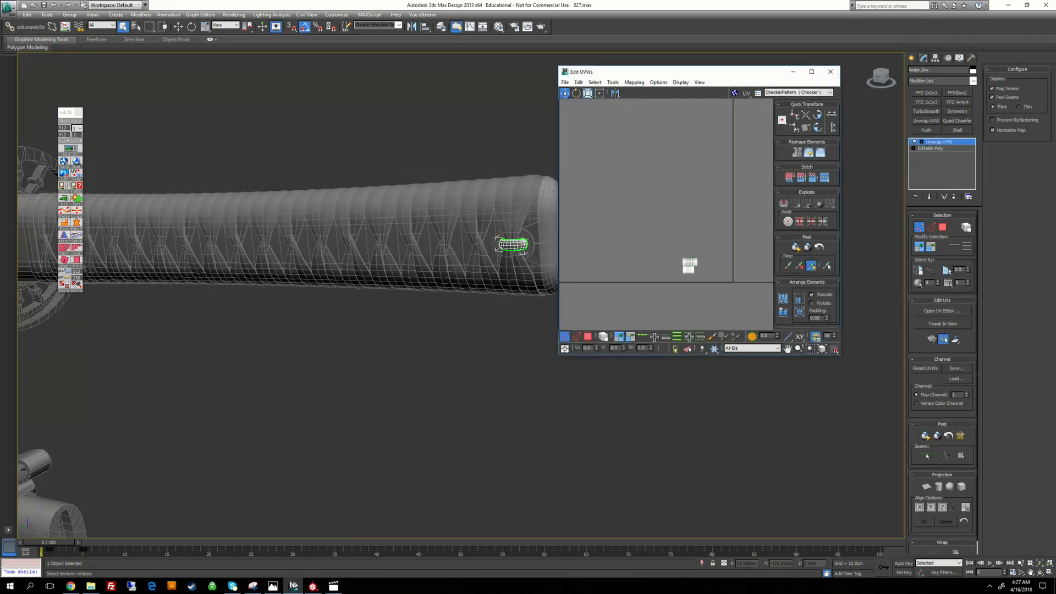
scroll(654, 233, down, 4)
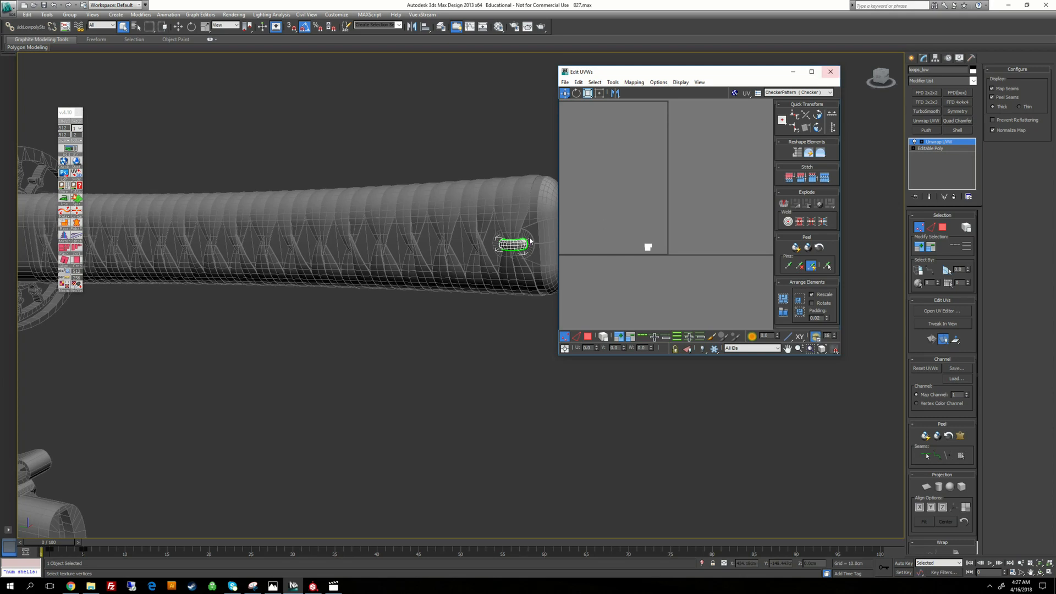
Close the UV editor, remove Unwrap UVW from the small handle loop, and select the band around it
click(830, 72)
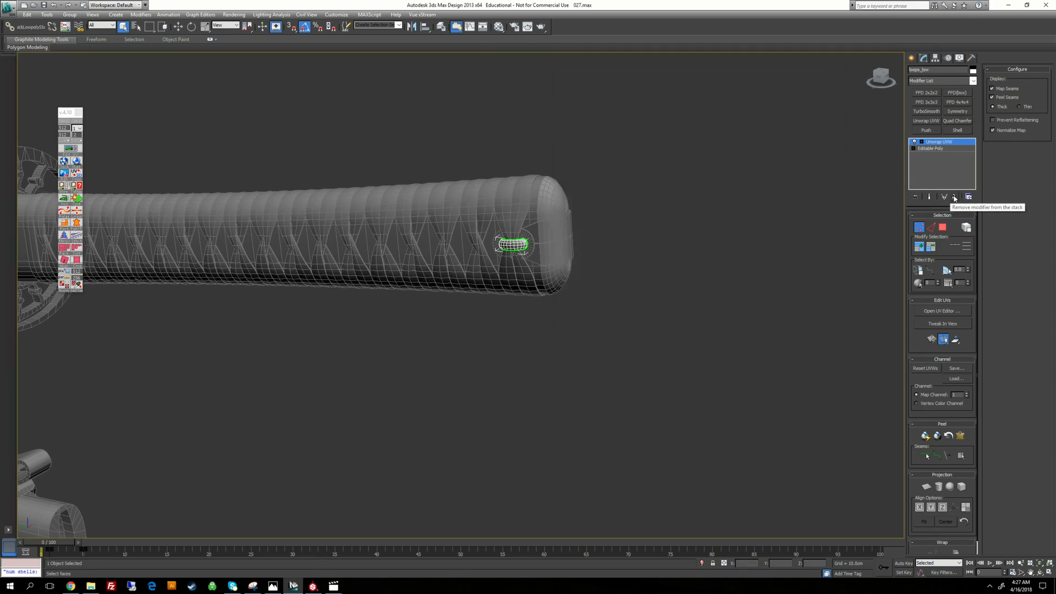
click(954, 198)
click(522, 242)
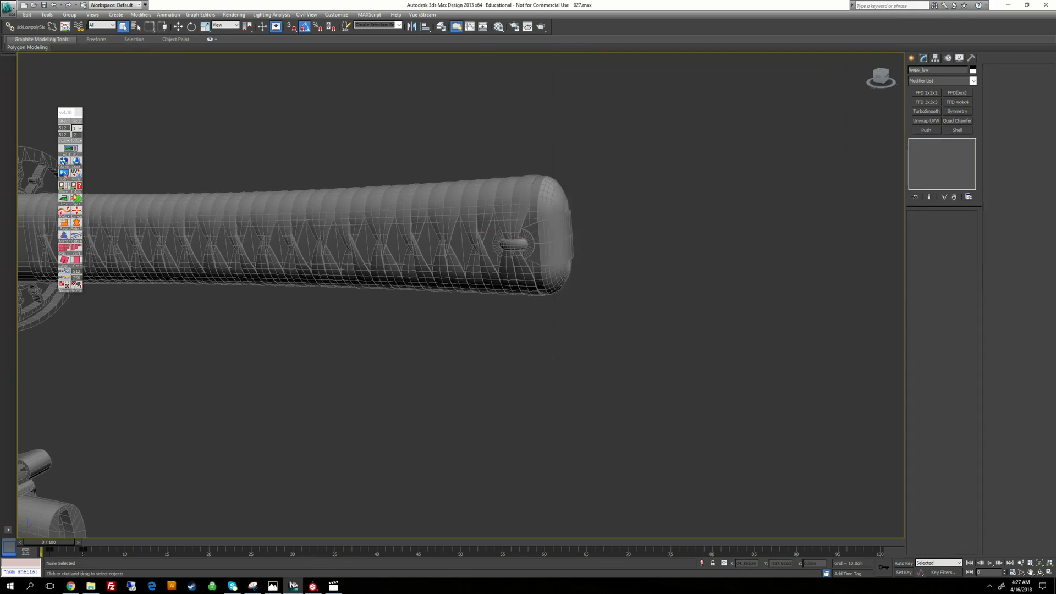
click(76, 141)
click(112, 148)
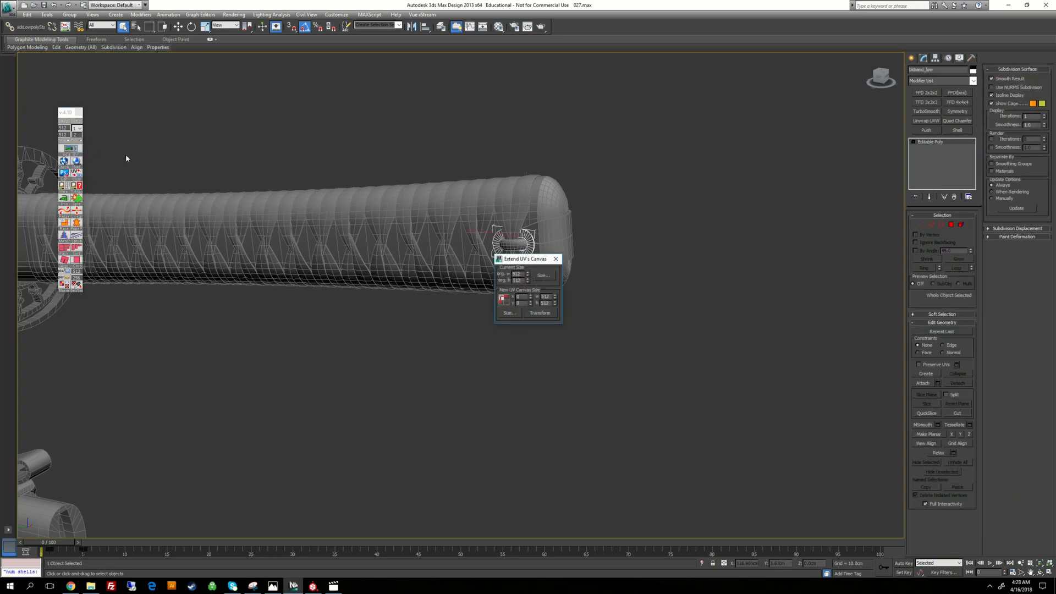
click(556, 258)
Create smoothing groups from UV shells for the band around the small handle loop, and convert it to an editable poly
click(81, 141)
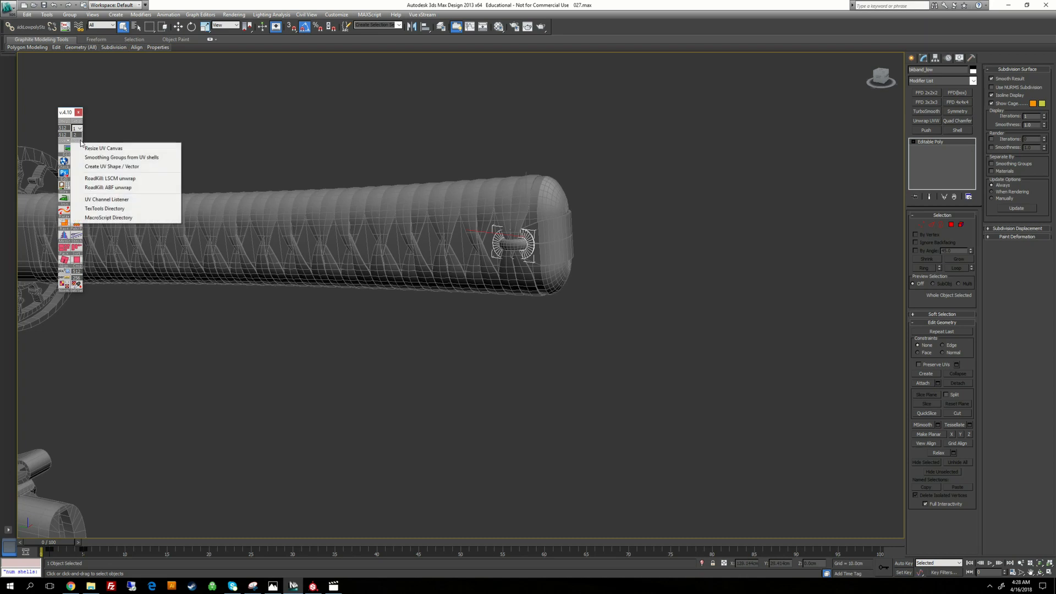
click(103, 157)
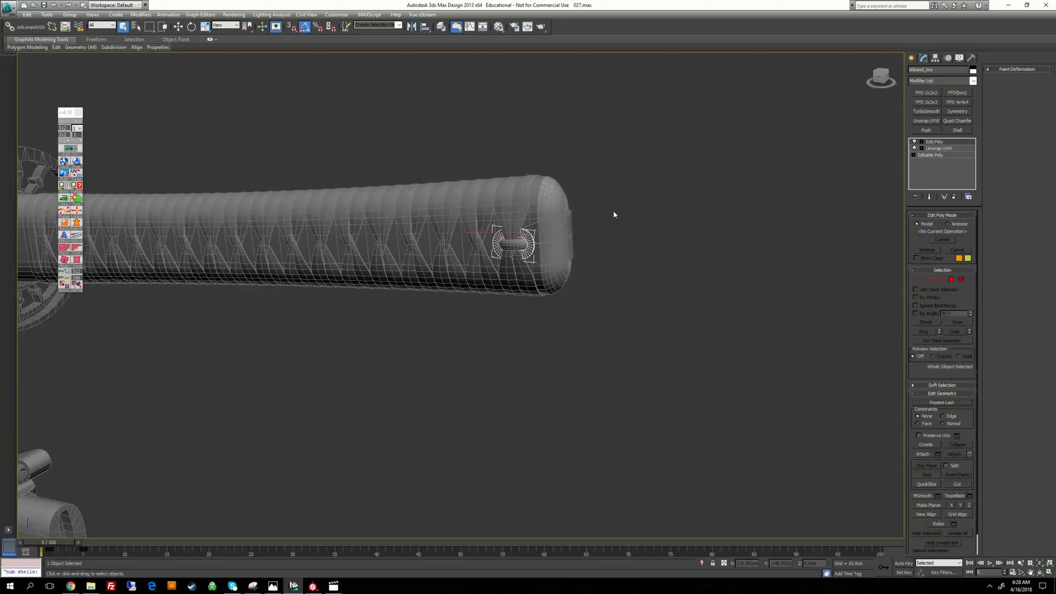
right_click(614, 210)
mouse_move(636, 279)
click(715, 289)
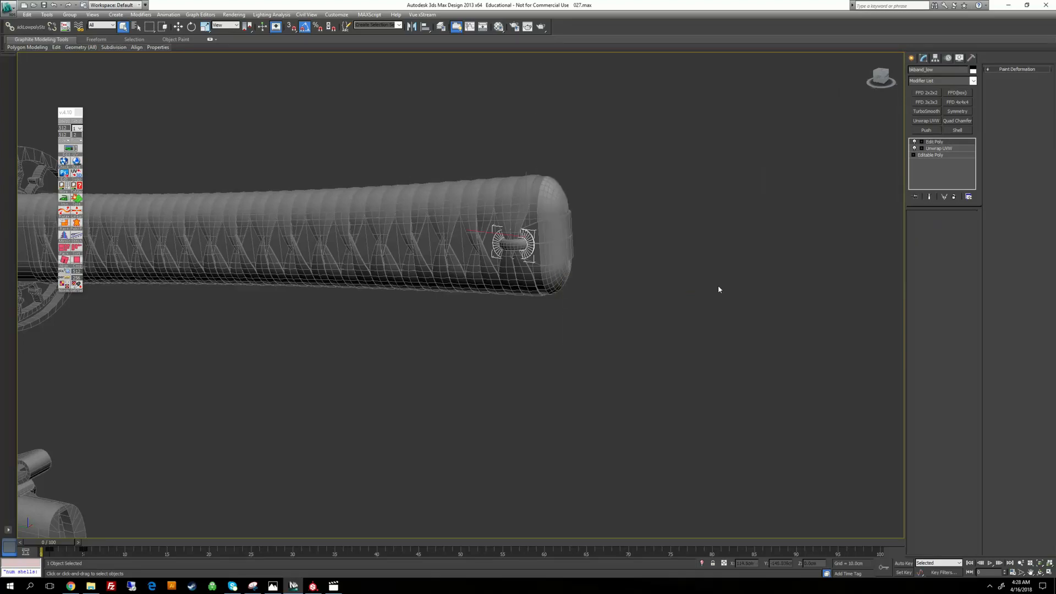
Create smoothing groups from UV shells for the strip wrapping over the handle's end, and convert it to an editable poly
click(555, 242)
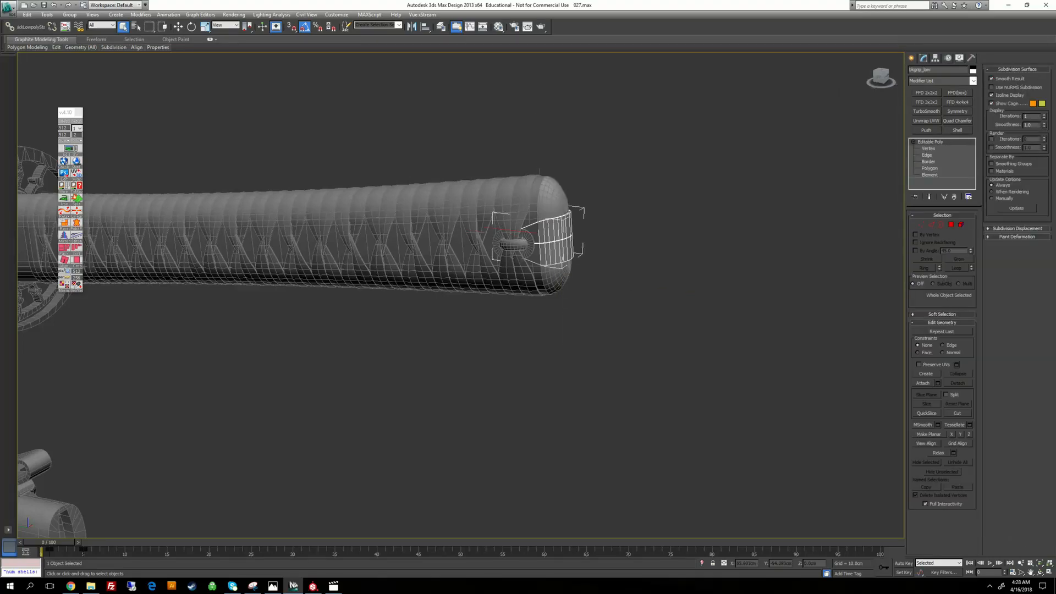
click(77, 140)
click(110, 157)
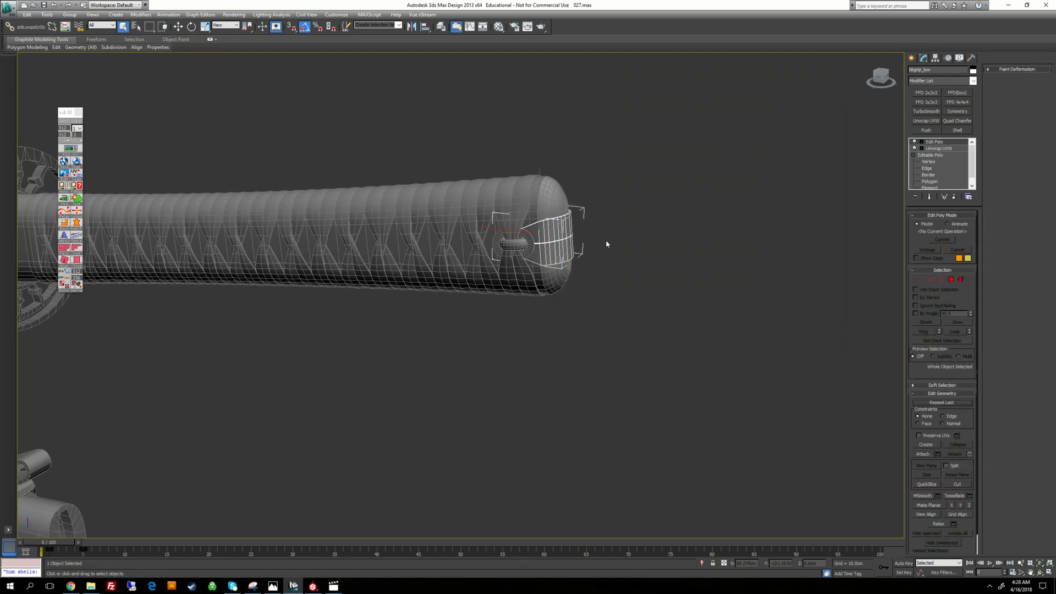
right_click(607, 241)
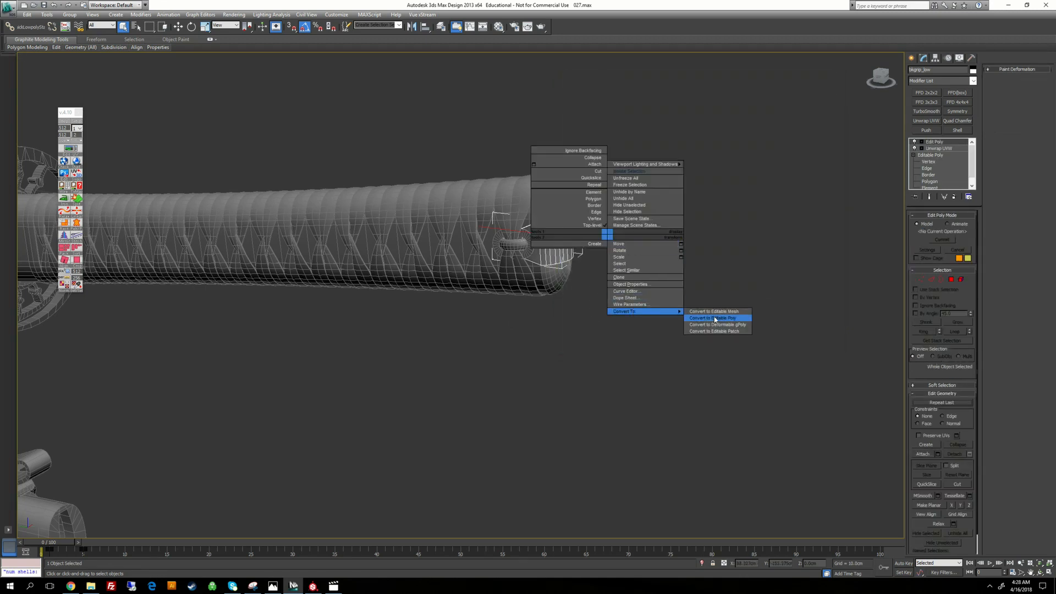
click(725, 315)
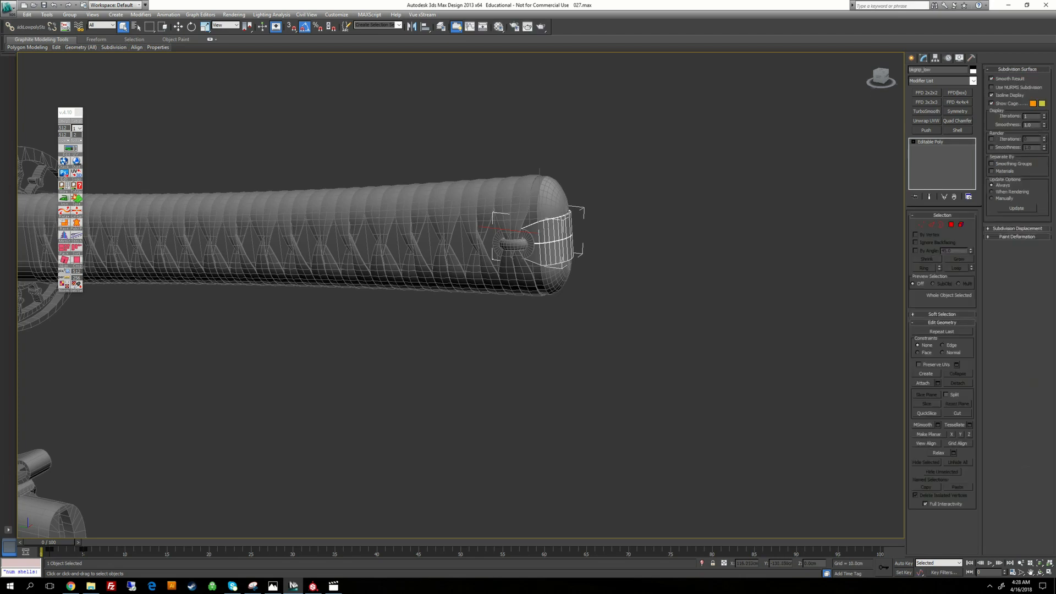
Create smoothing groups from UV shells for the rounded cap at the handle's end, and convert it to an editable poly
click(570, 210)
click(77, 160)
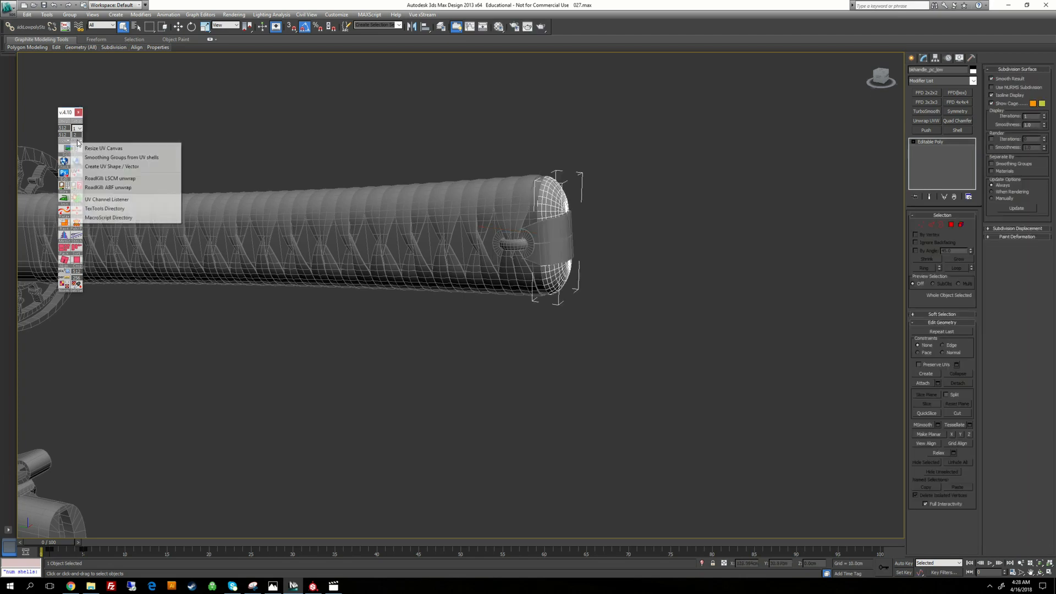
click(114, 161)
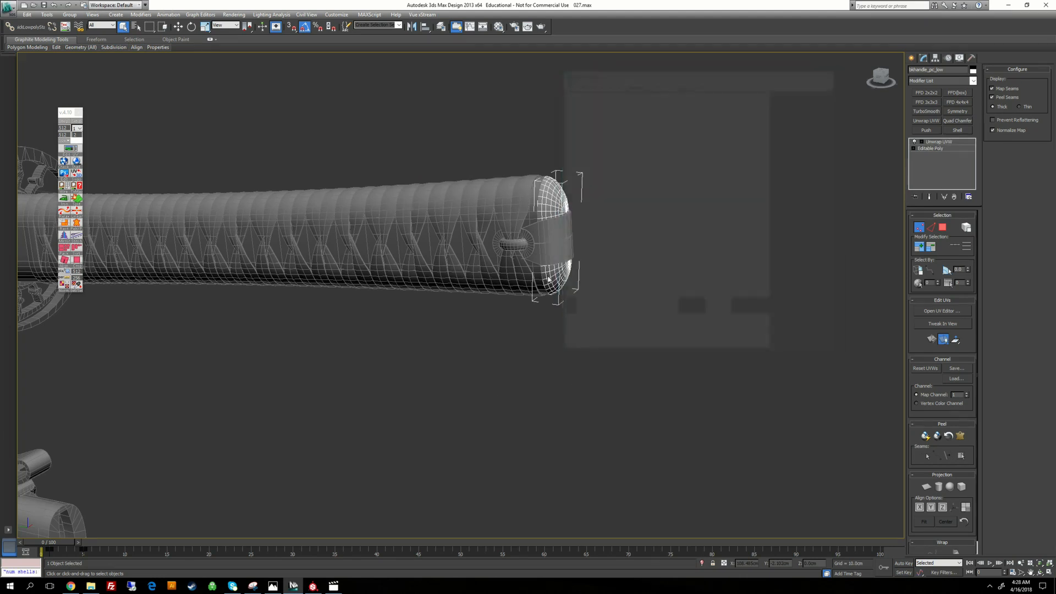
right_click(618, 261)
mouse_move(639, 339)
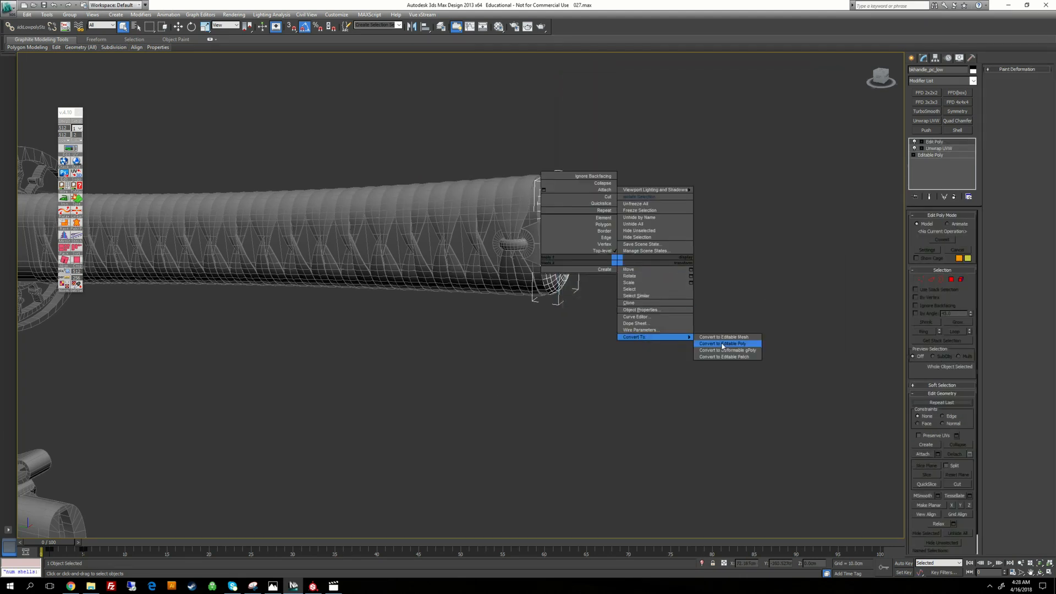
click(721, 345)
Select the blade, turn off the edged-faces display, and examine the shading along its length and groove
middle_drag(380, 345, 626, 350)
scroll(627, 351, down, 4)
middle_drag(104, 239, 363, 246)
scroll(363, 246, up, 3)
click(363, 246)
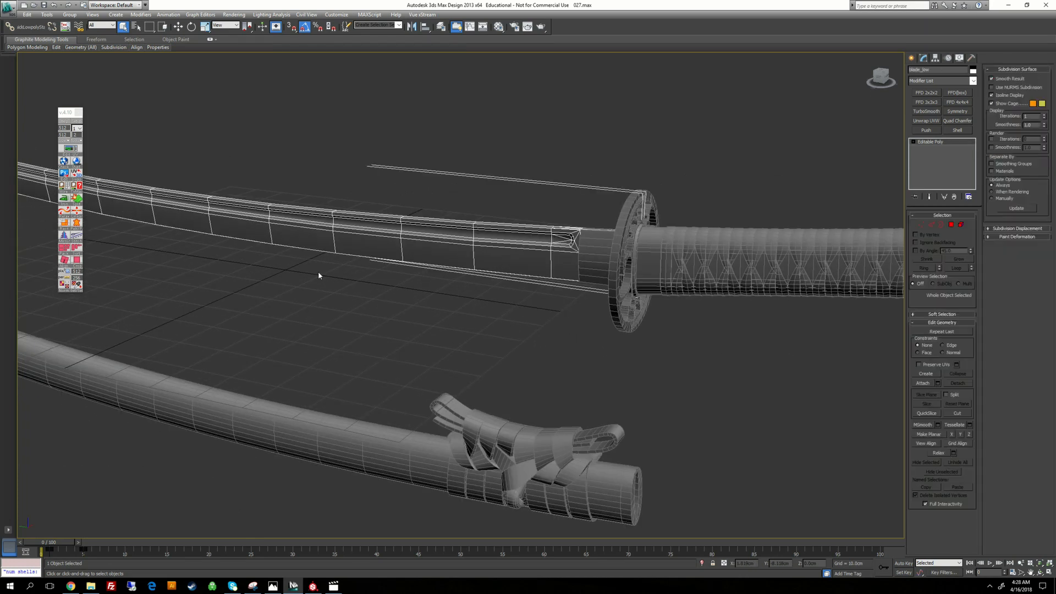
key(F4)
middle_drag(304, 266, 649, 297)
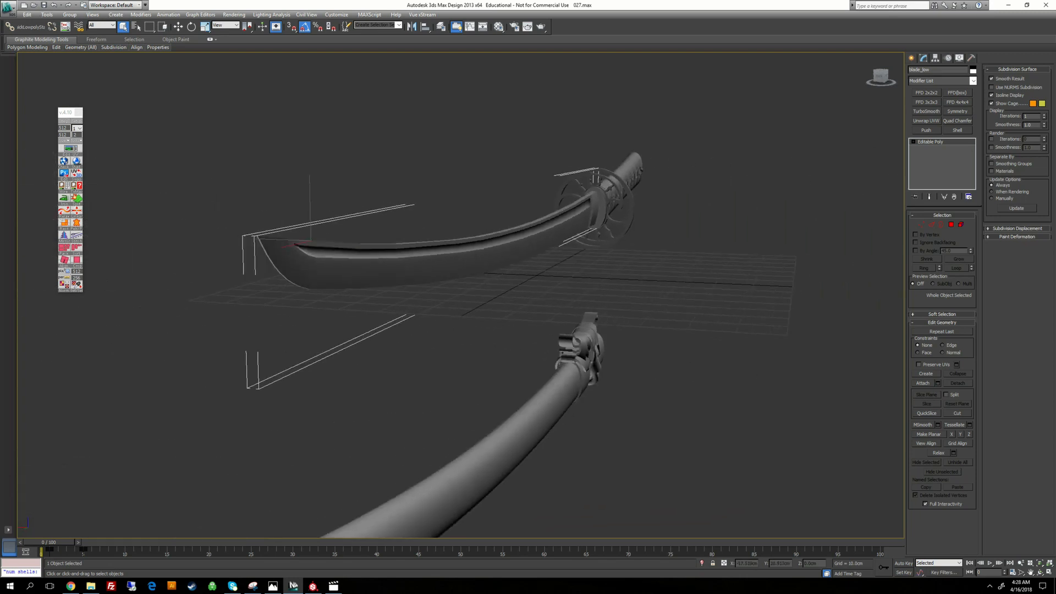
scroll(535, 297, up, 5)
alt+middle_drag(535, 297, 505, 298)
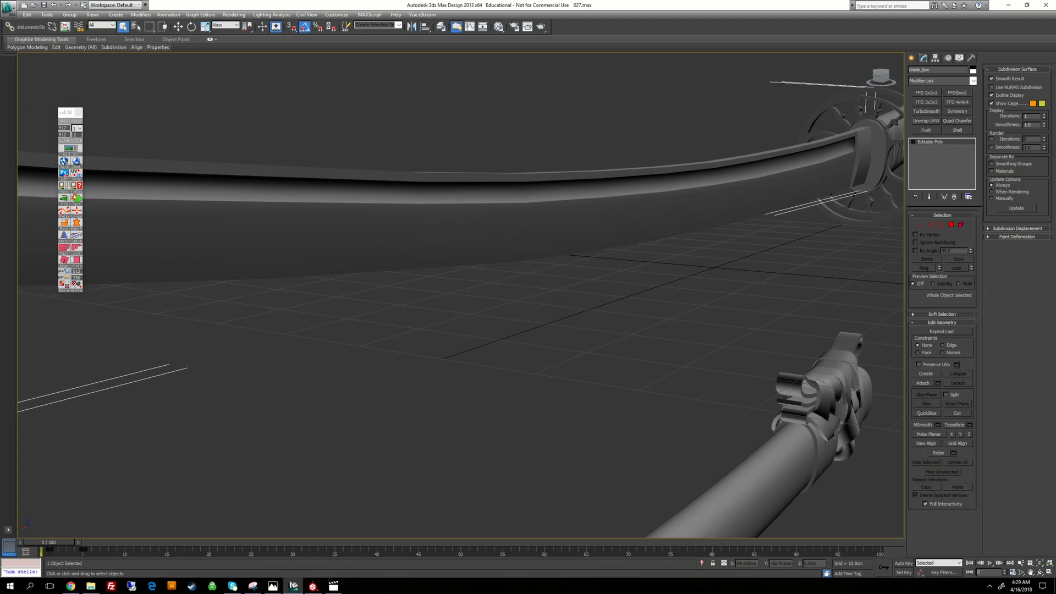
Deselect the blade and select all the scabbard parts together, including the knotted cord
scroll(688, 229, down, 9)
alt+middle_drag(688, 228, 555, 306)
scroll(530, 233, down, 5)
click(554, 306)
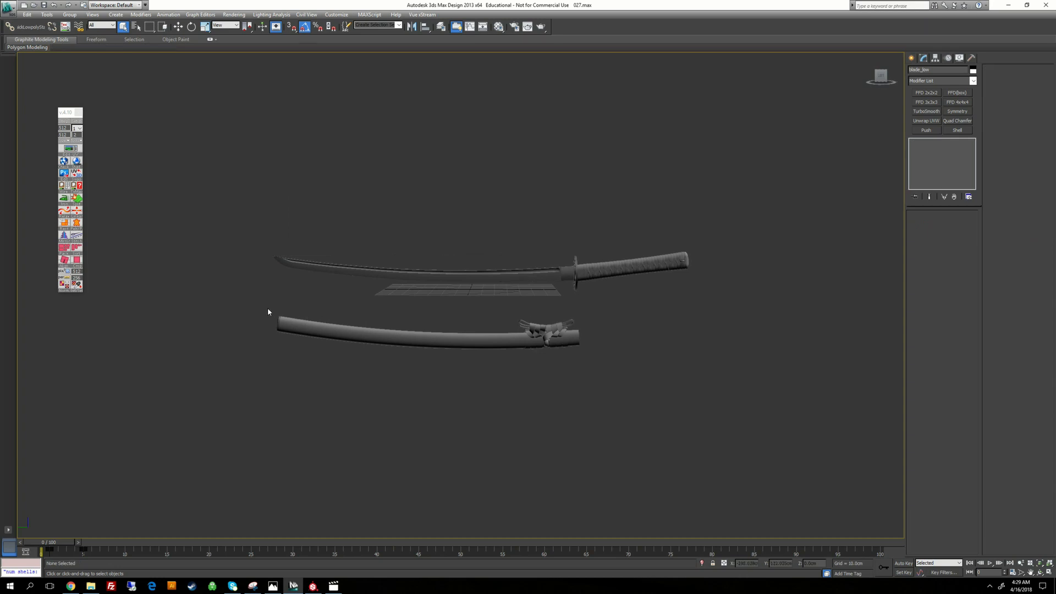
drag(638, 388, 638, 389)
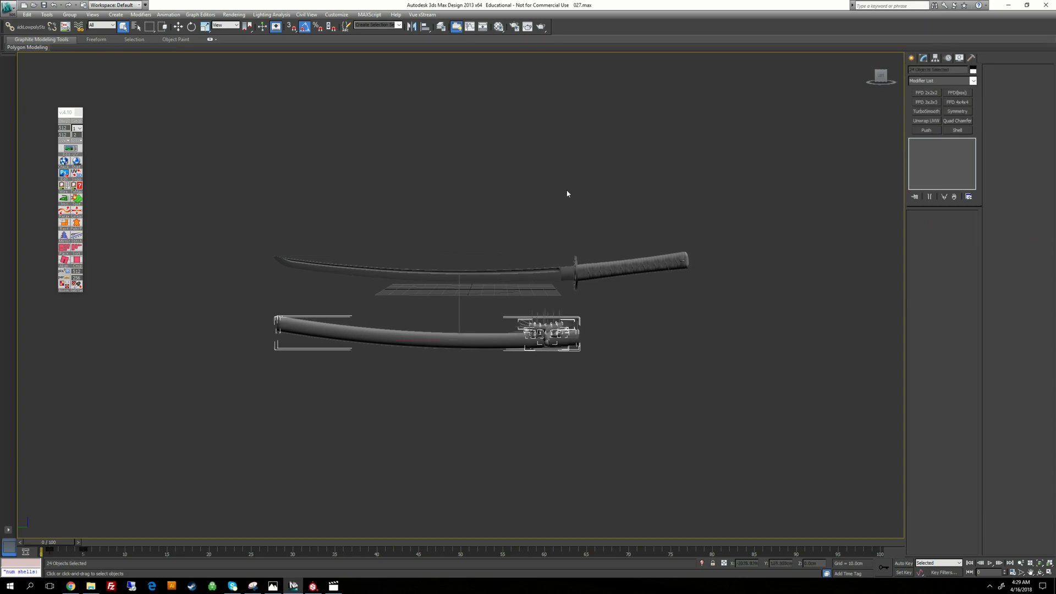